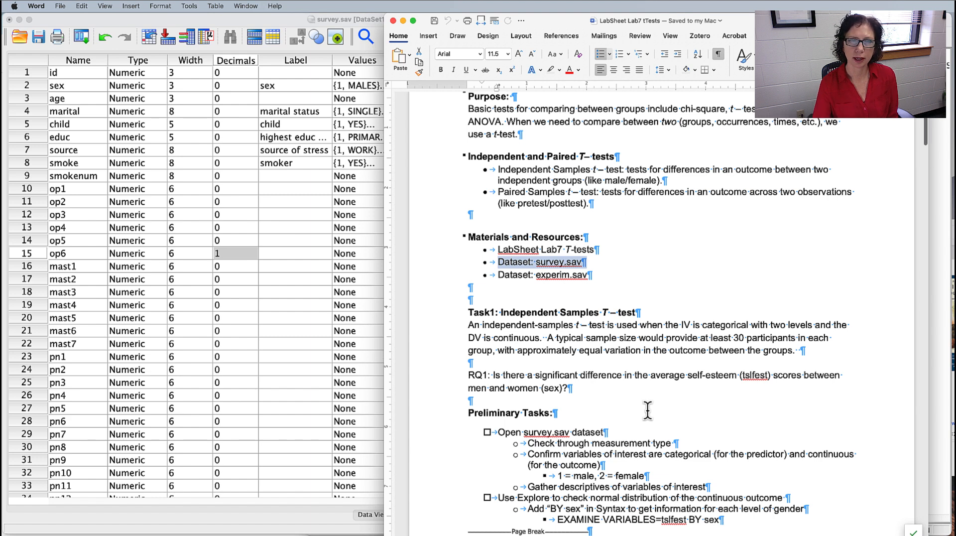
# Review the lab sheet's independent samples t-test definition and highlight research question RQ1 on self-esteem by sex
pyautogui.scroll(3, 647, 411)
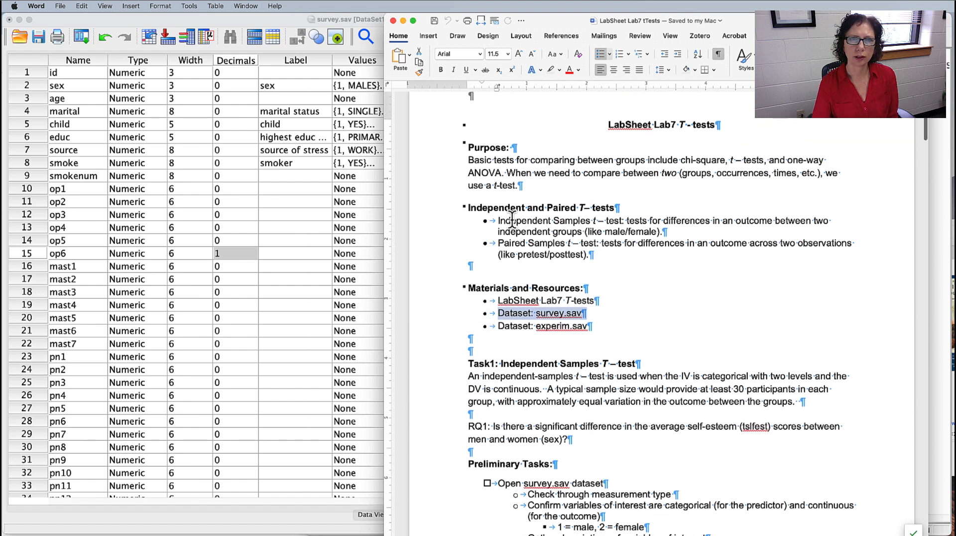
pyautogui.moveTo(512, 221); pyautogui.dragTo(633, 228)
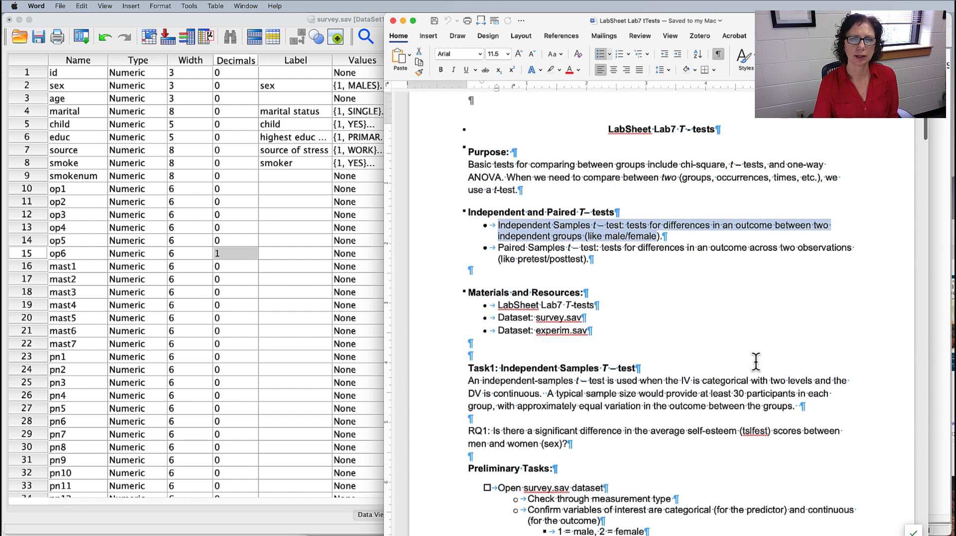
pyautogui.scroll(-6, 755, 363)
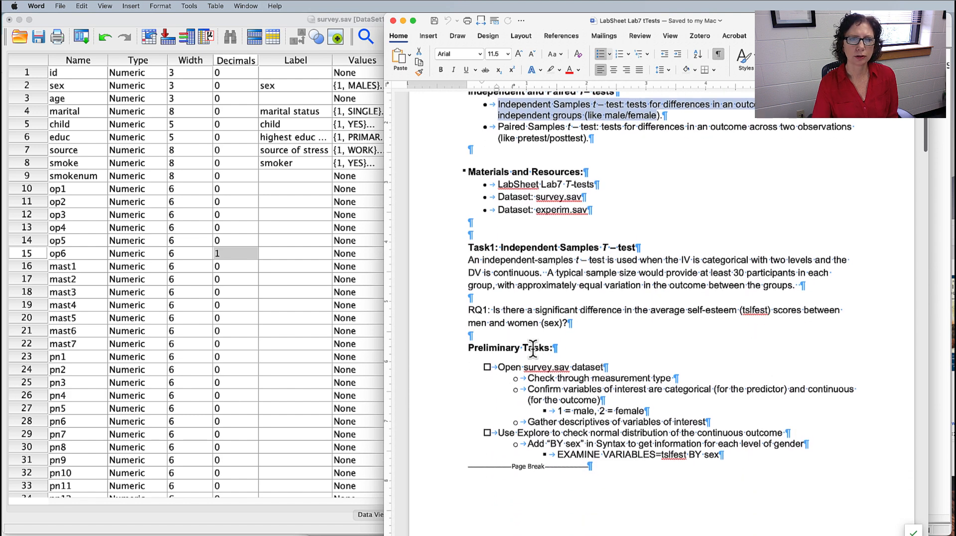
pyautogui.moveTo(488, 309); pyautogui.dragTo(572, 322)
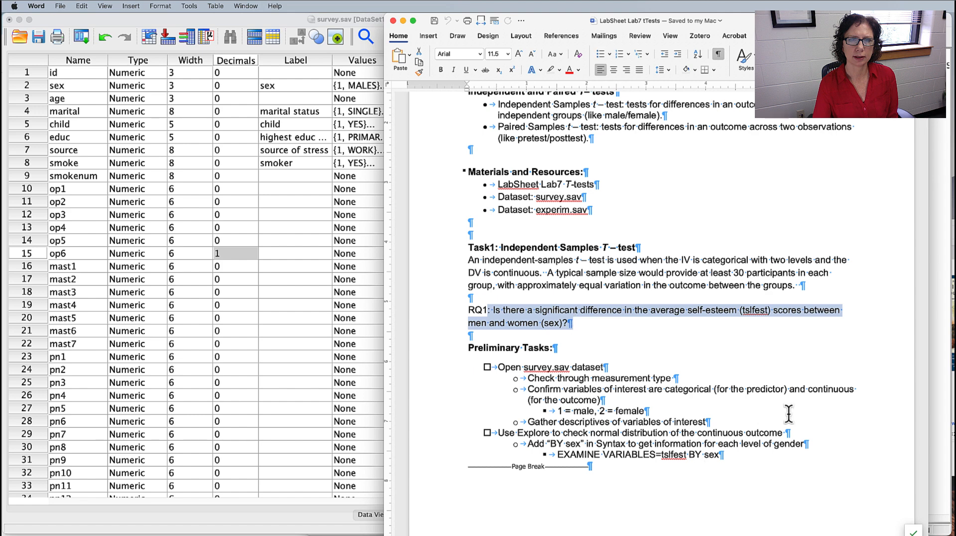
pyautogui.scroll(-3, 787, 414)
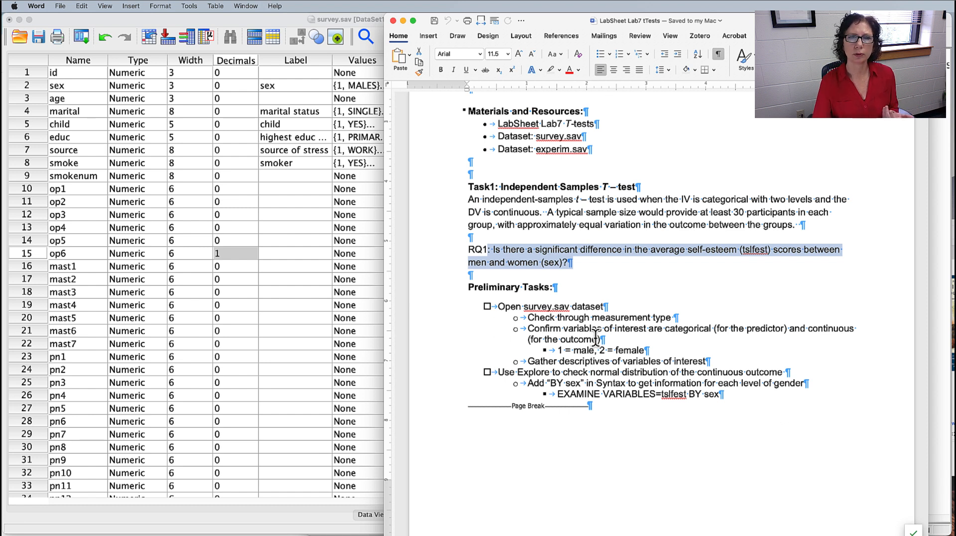
# Switch to the SPSS Data Editor and widen the Label column so the full variable labels fit
pyautogui.click(324, 368)
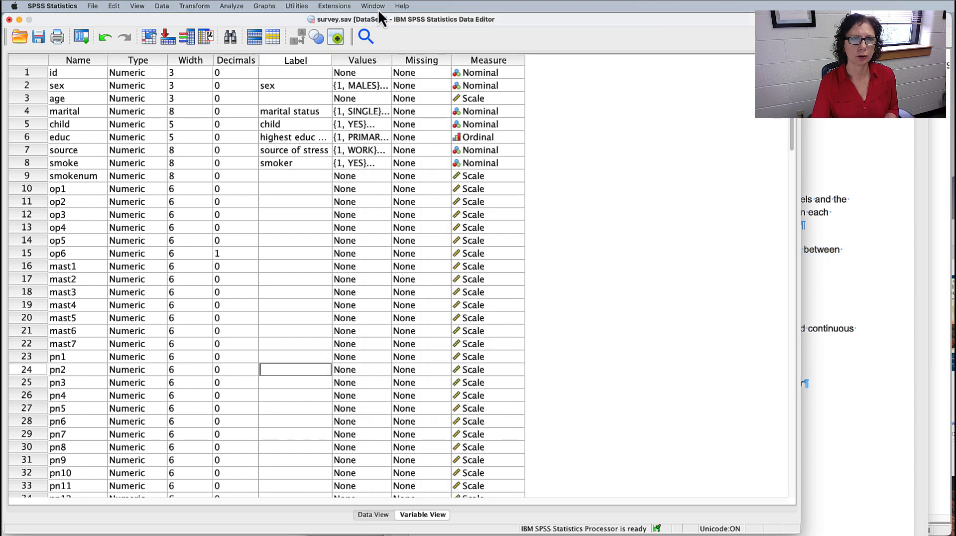
pyautogui.click(322, 61)
pyautogui.moveTo(328, 60); pyautogui.dragTo(417, 60)
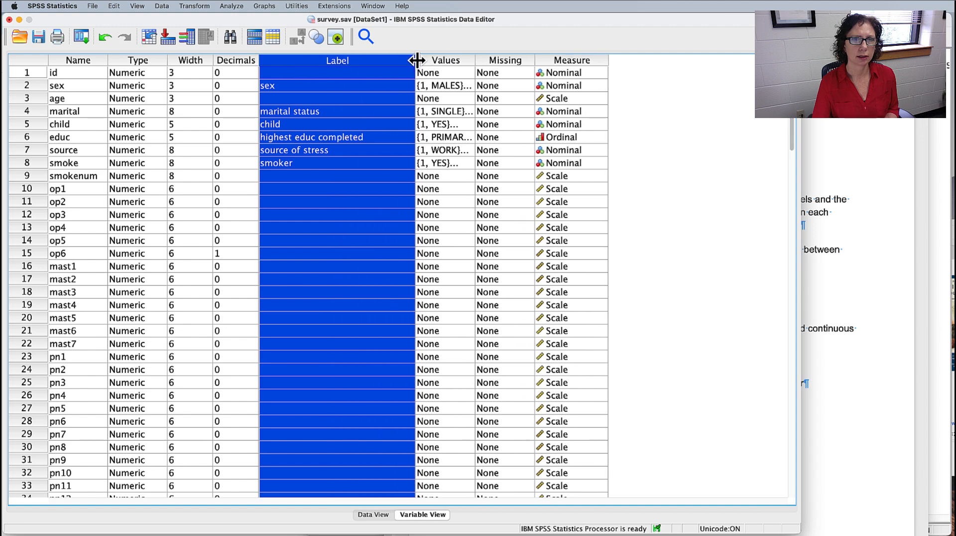
pyautogui.click(35, 74)
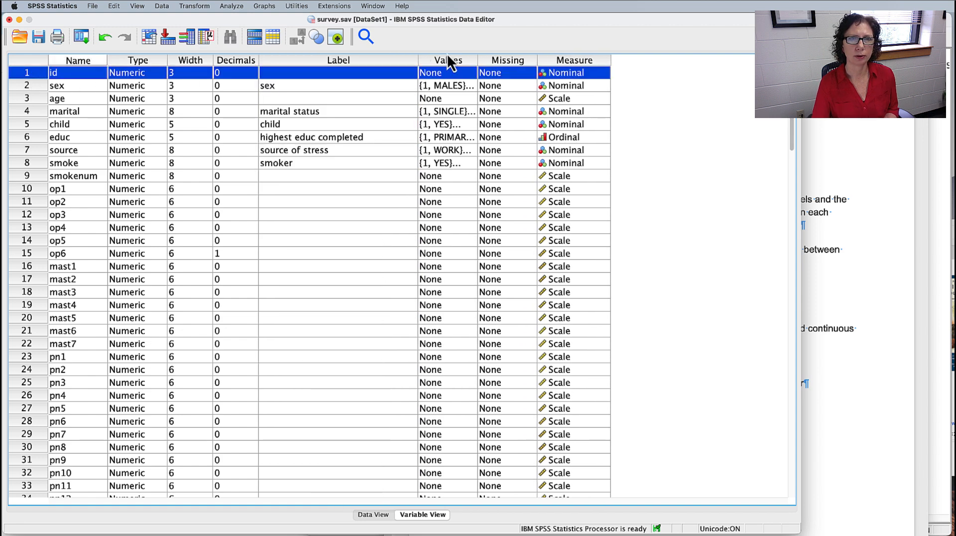
# Check the measurement types of tslfest and sex, and inspect the value labels defined for sex
pyautogui.scroll(-20, 363, 163)
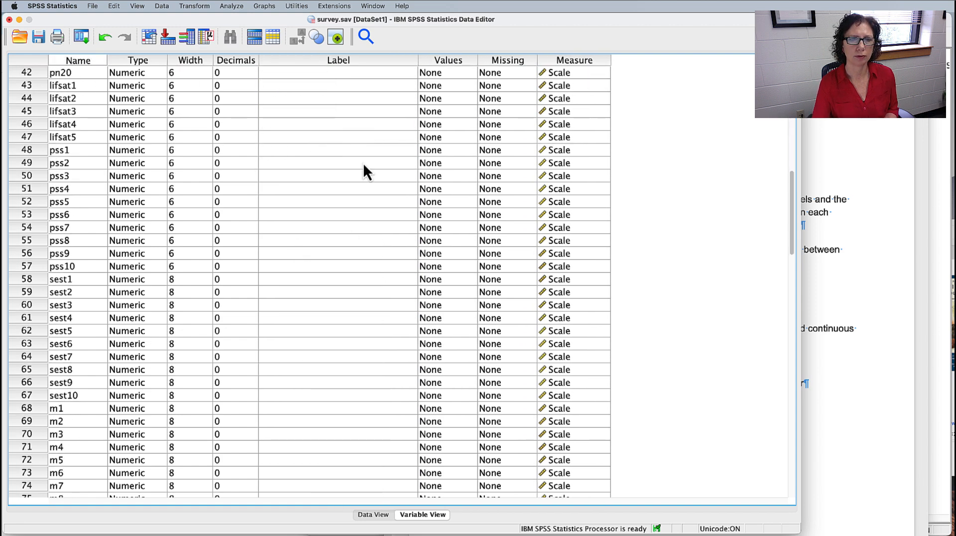
pyautogui.scroll(-4, 363, 173)
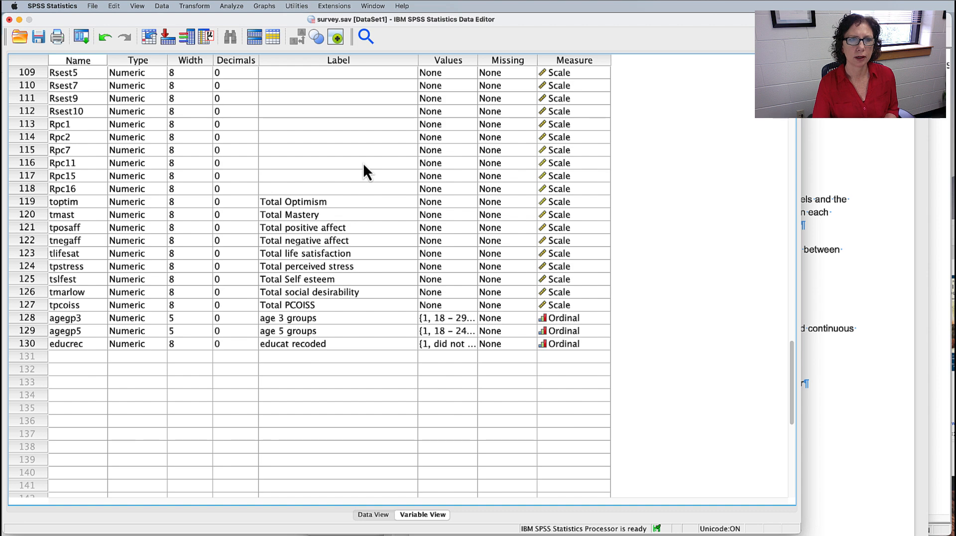
pyautogui.click(28, 279)
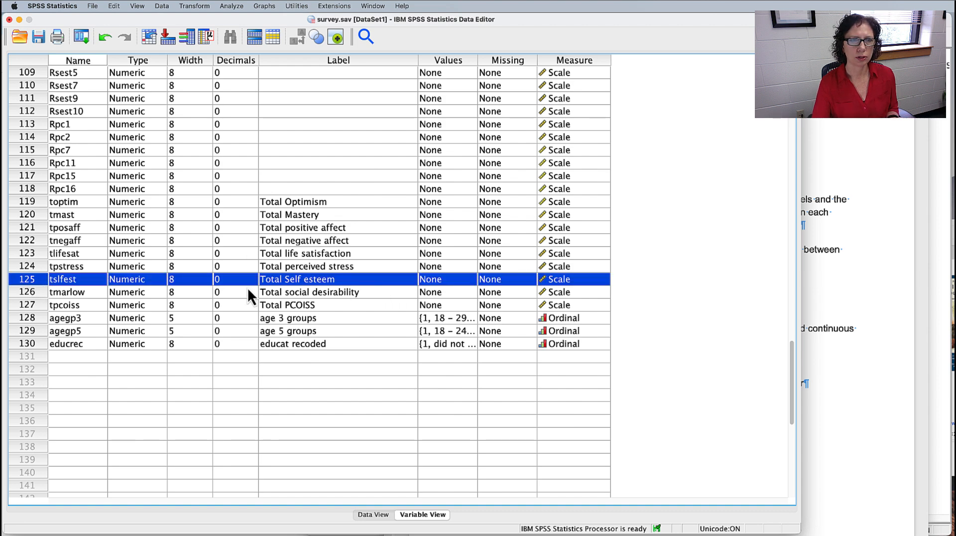
pyautogui.scroll(20, 405, 295)
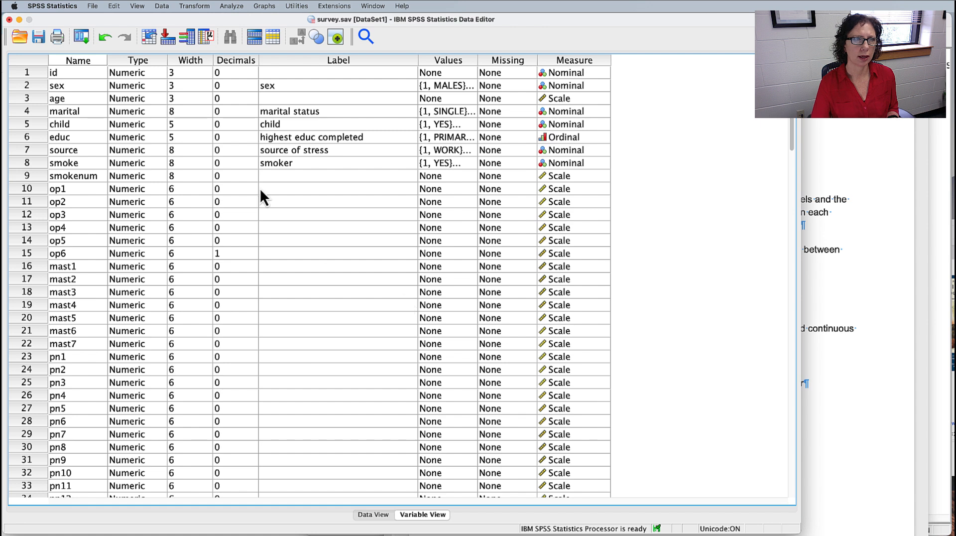
pyautogui.click(34, 85)
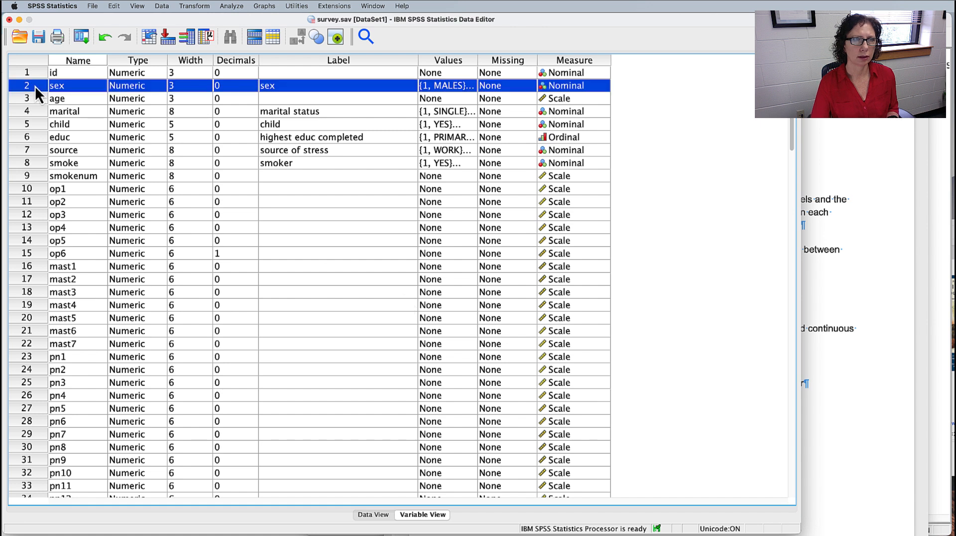
pyautogui.click(472, 88)
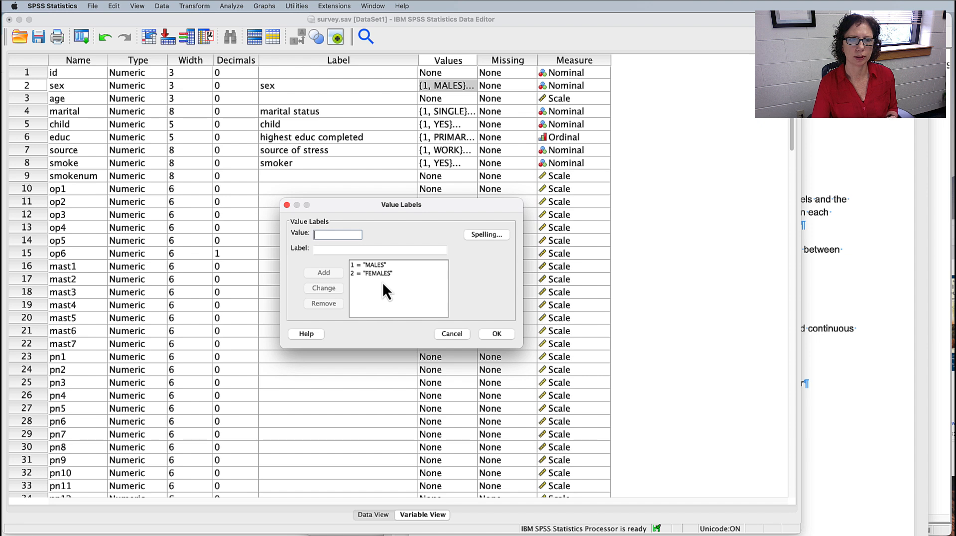
pyautogui.click(458, 337)
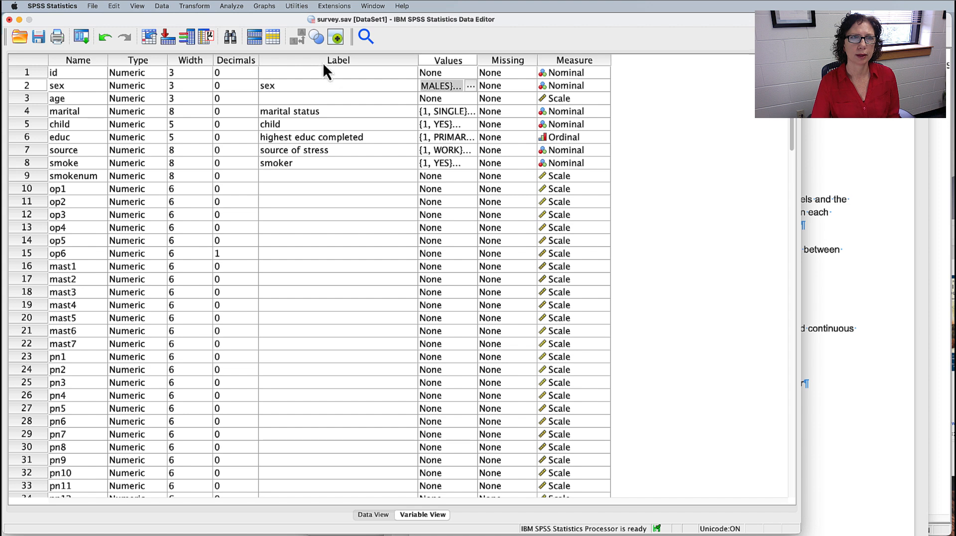
# Paste Frequencies syntax for the variable sex into the Syntax Editor and run it
pyautogui.click(234, 6)
pyautogui.moveTo(237, 43)
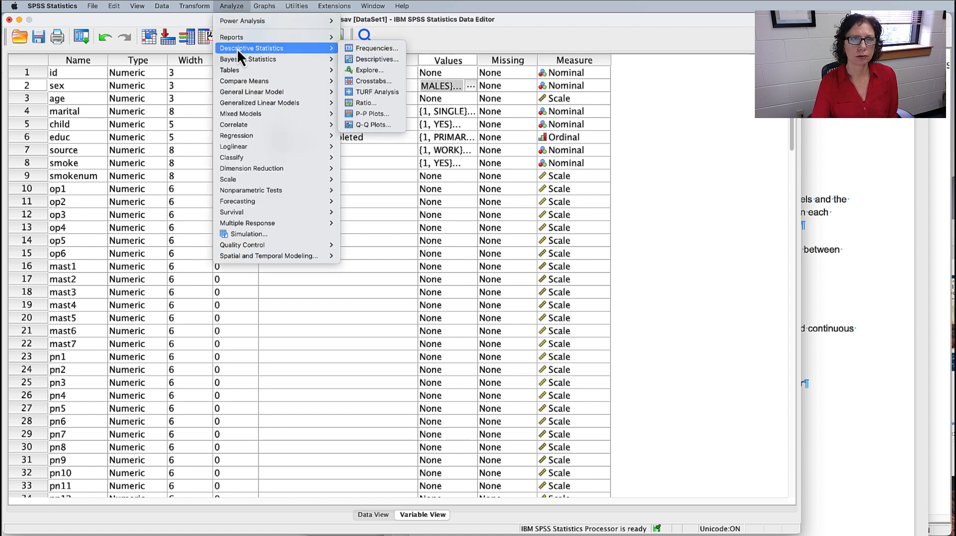
pyautogui.click(371, 49)
pyautogui.click(223, 119)
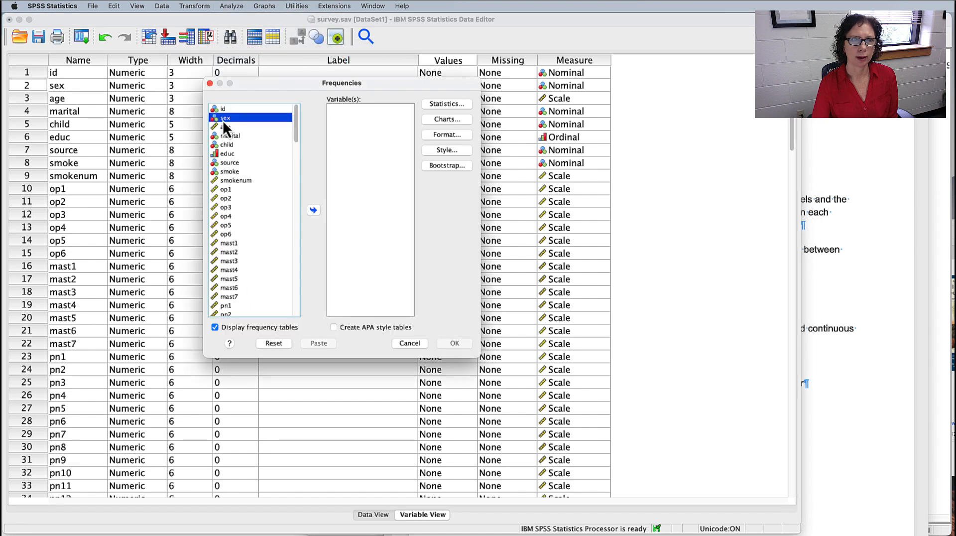
pyautogui.click(312, 209)
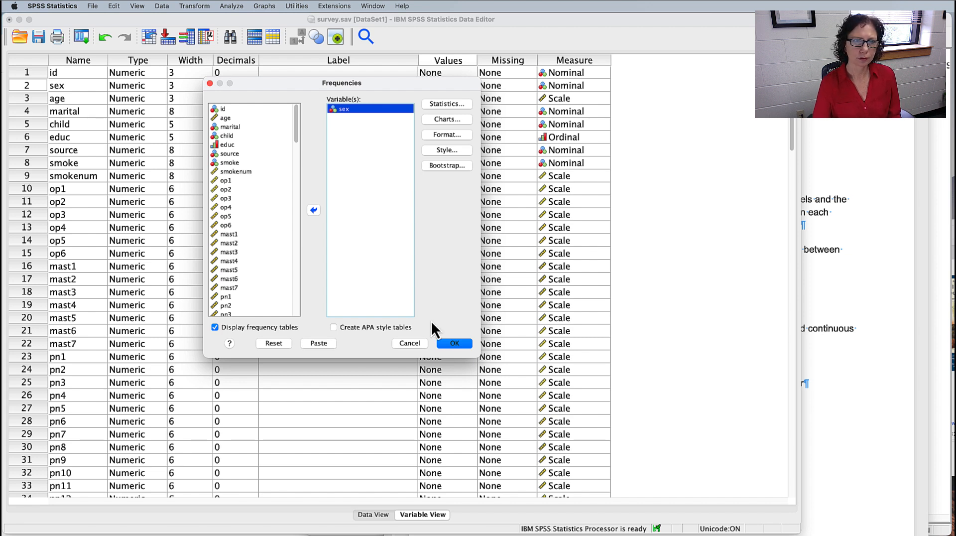
pyautogui.click(318, 343)
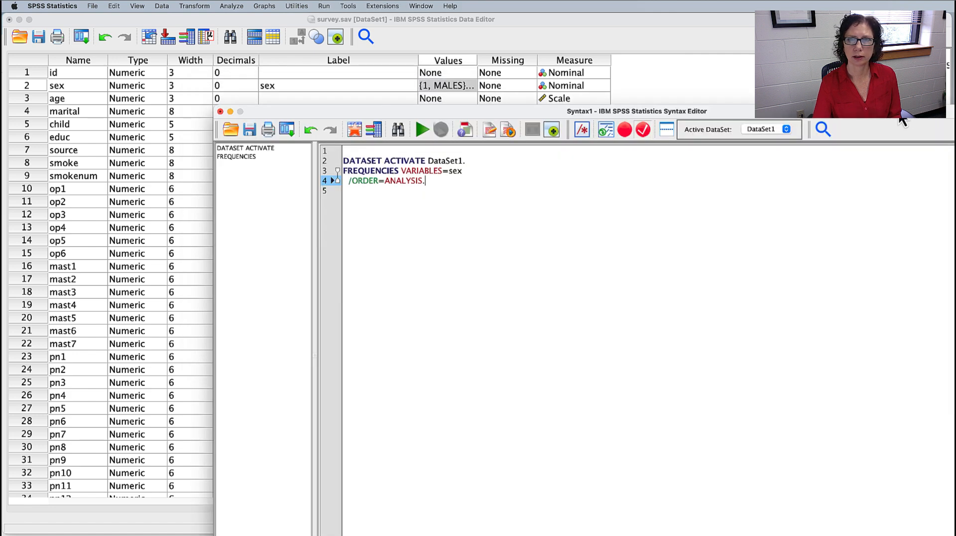
pyautogui.moveTo(902, 111); pyautogui.dragTo(741, 19)
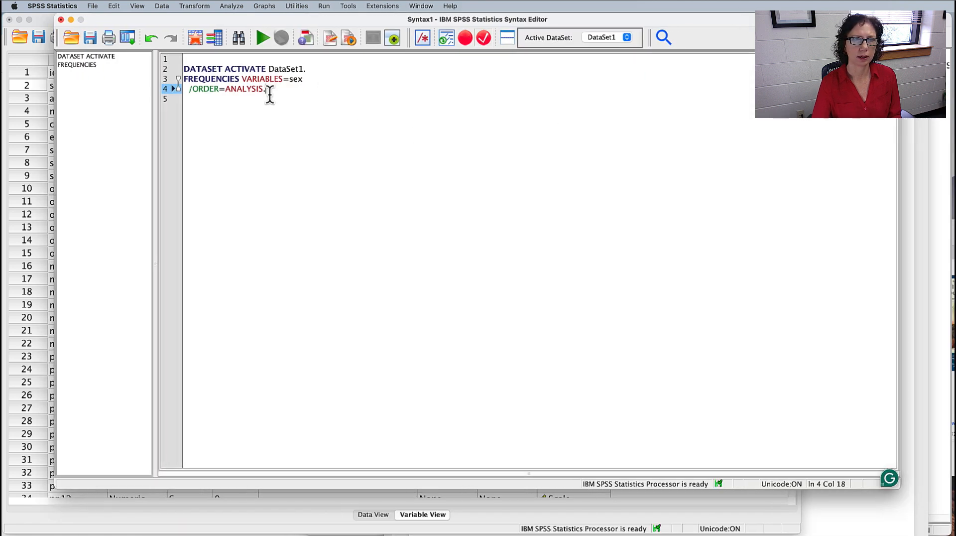
pyautogui.click(262, 39)
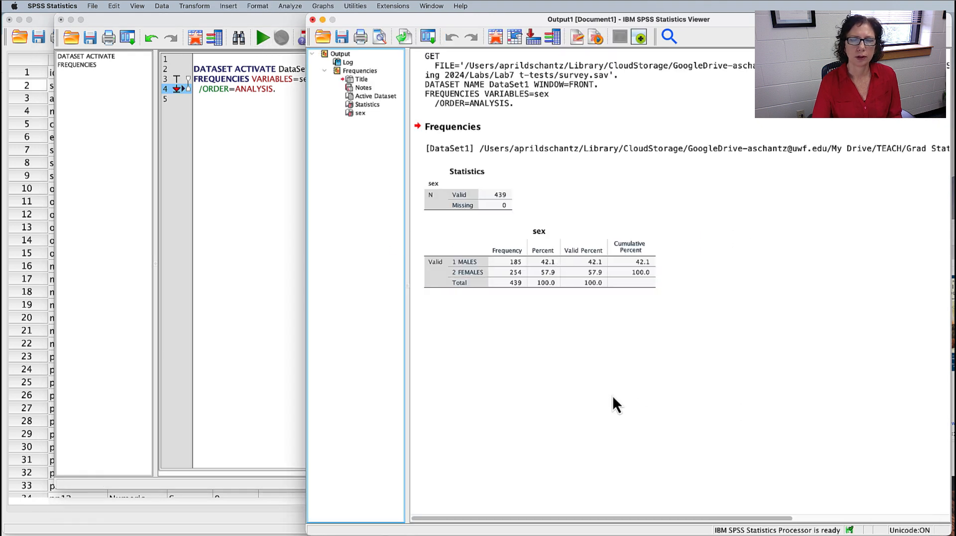
# Examine the group counts and percentages for males and females in the sex frequency table
pyautogui.click(558, 260)
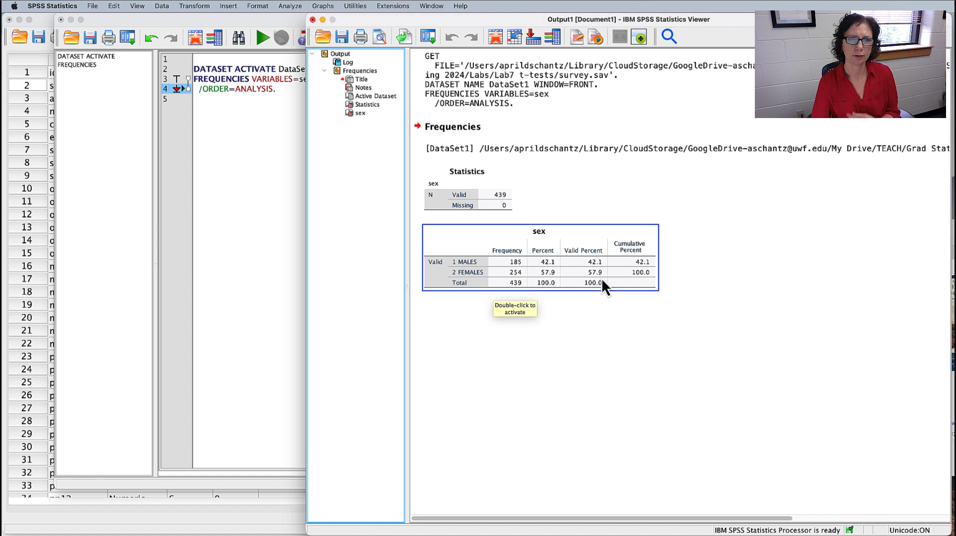
pyautogui.click(644, 344)
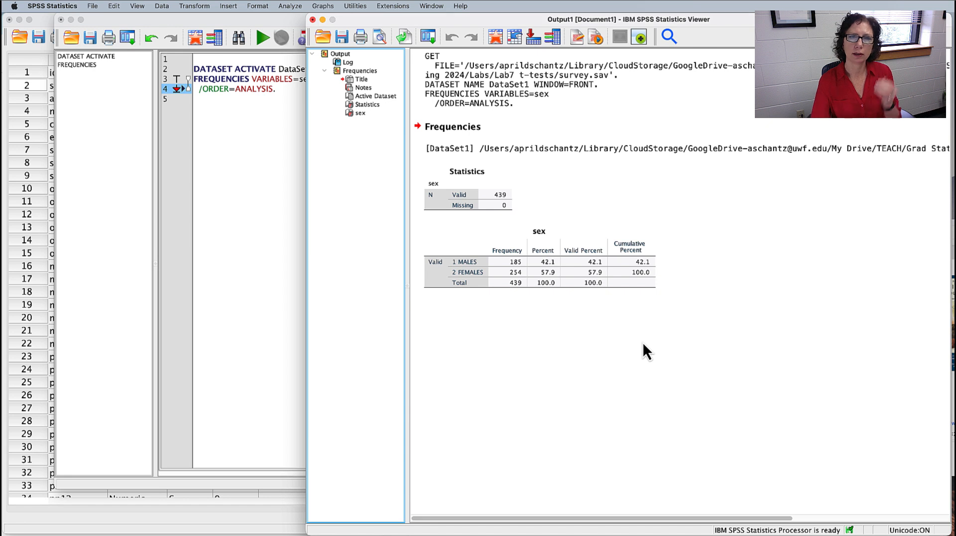
pyautogui.click(465, 260)
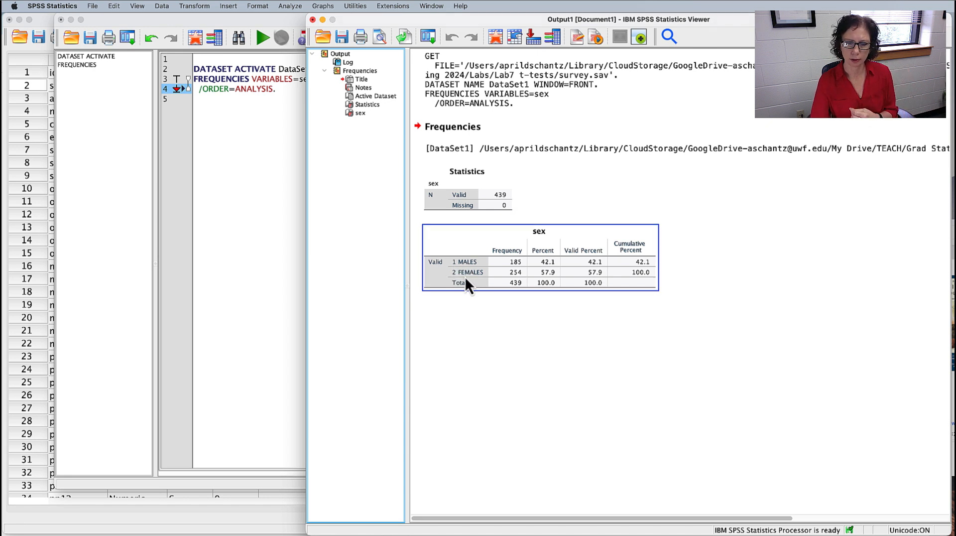
pyautogui.click(596, 369)
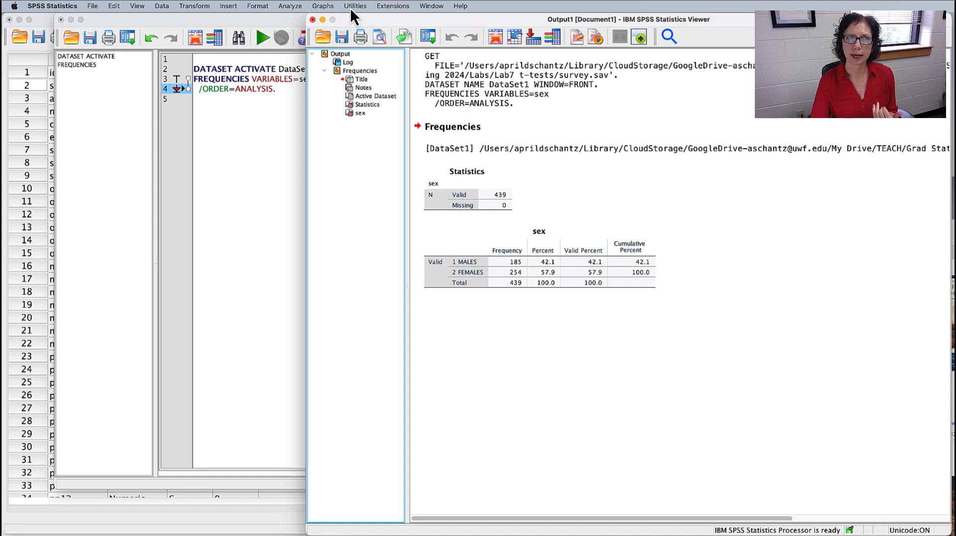
# Paste Descriptives syntax for tslfest with the default statistics into the Syntax Editor and run it
pyautogui.click(291, 7)
pyautogui.moveTo(298, 48)
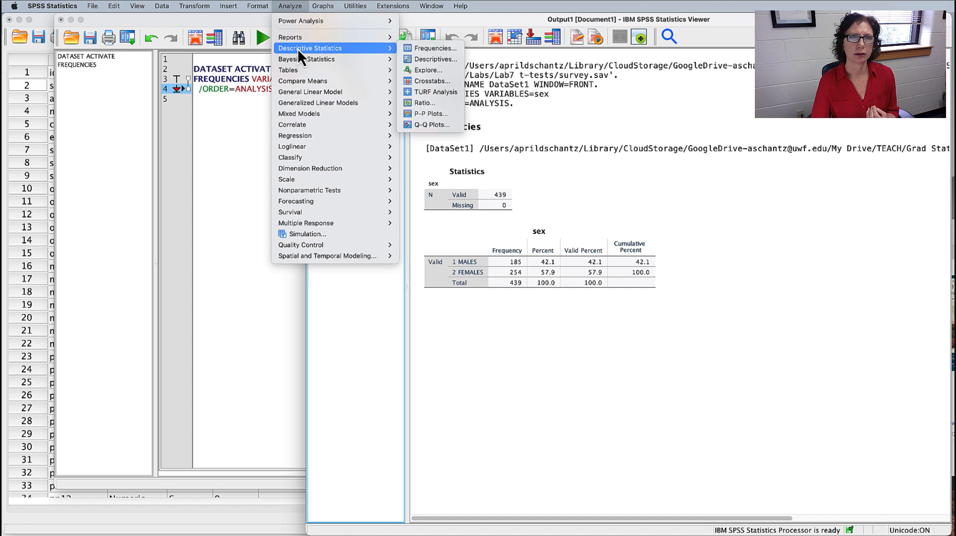
pyautogui.click(432, 61)
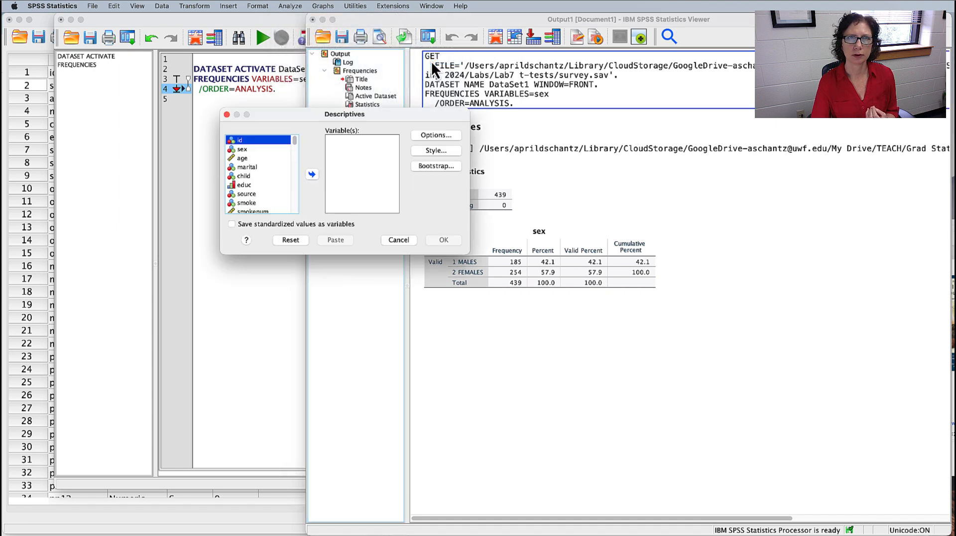
pyautogui.scroll(-10, 267, 180)
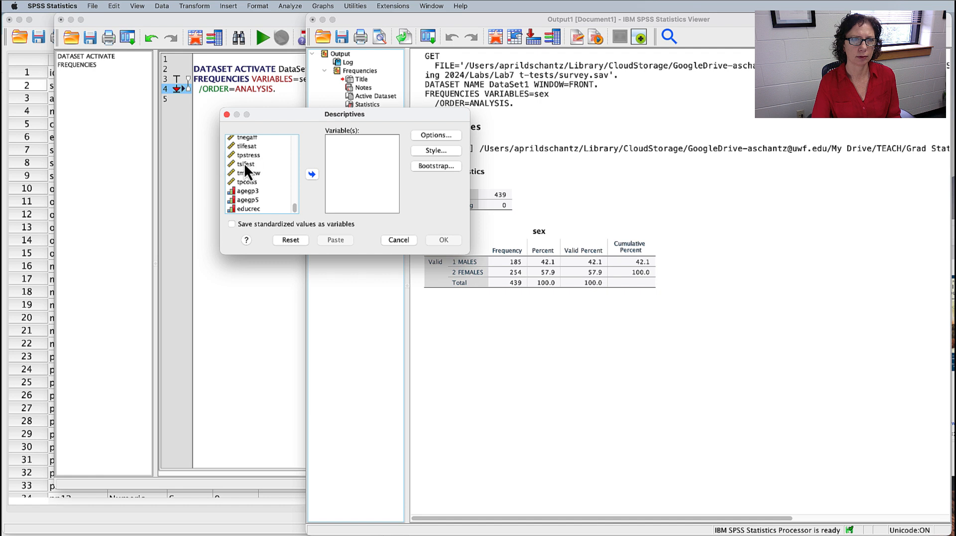
pyautogui.click(246, 164)
pyautogui.click(313, 174)
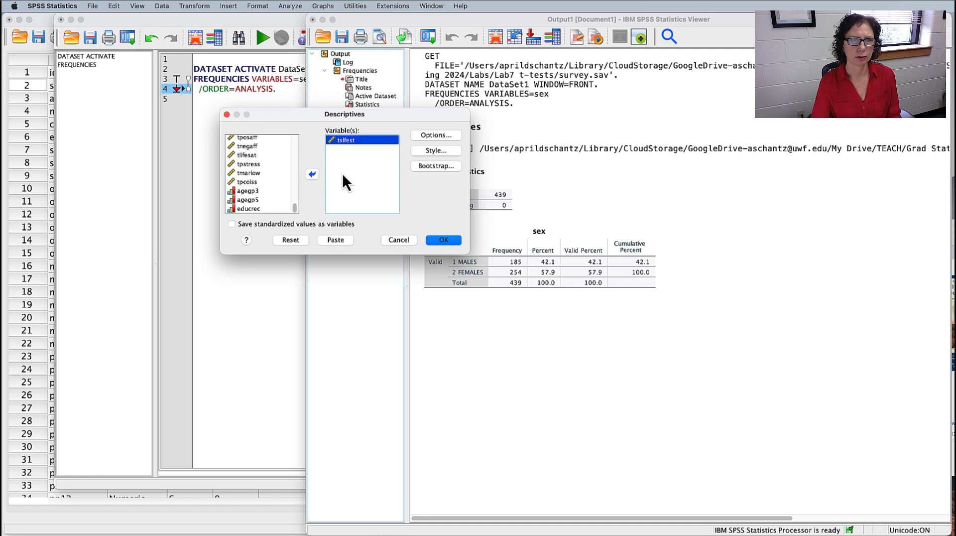
pyautogui.click(335, 241)
pyautogui.click(224, 118)
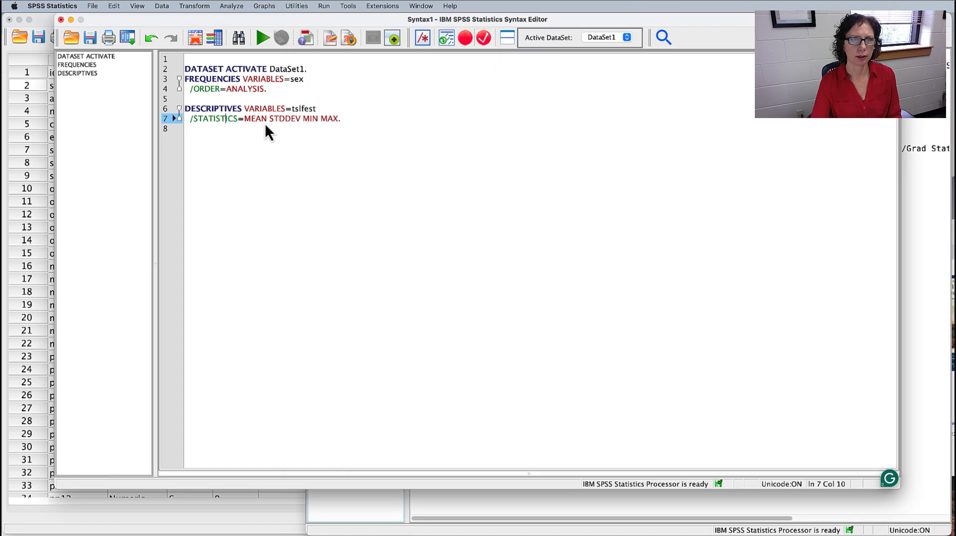
pyautogui.click(354, 118)
pyautogui.click(266, 38)
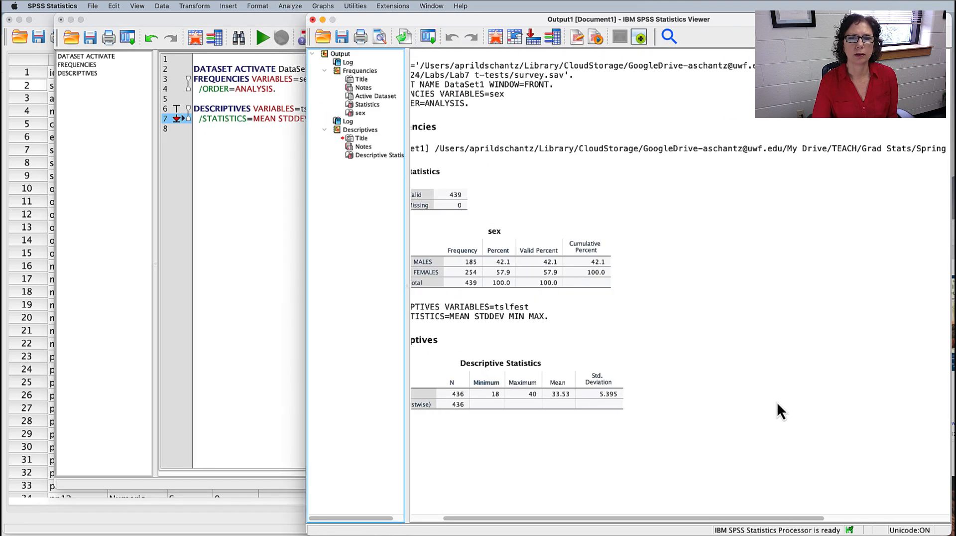
# Compare the number of cases in the tslfest descriptives table with the total in the sex frequency table
pyautogui.click(509, 405)
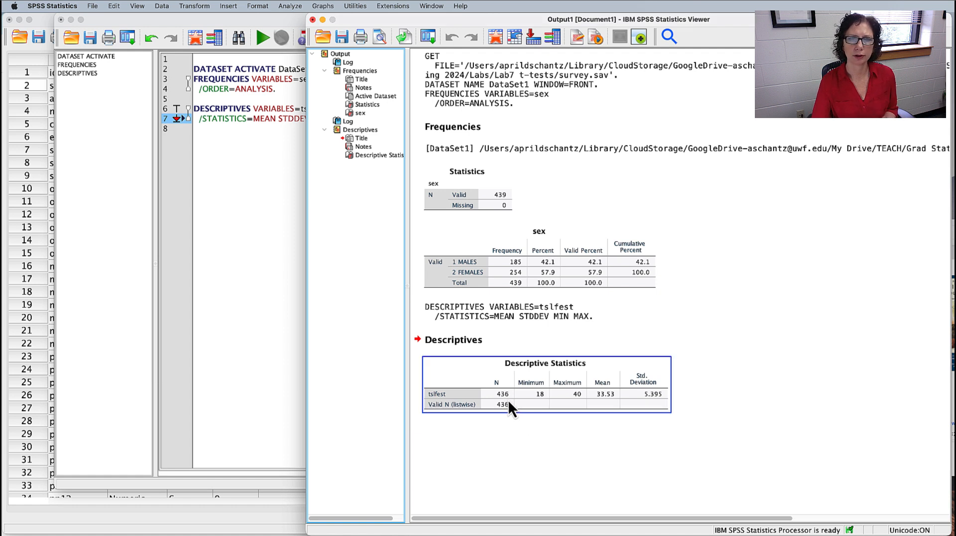
pyautogui.click(790, 399)
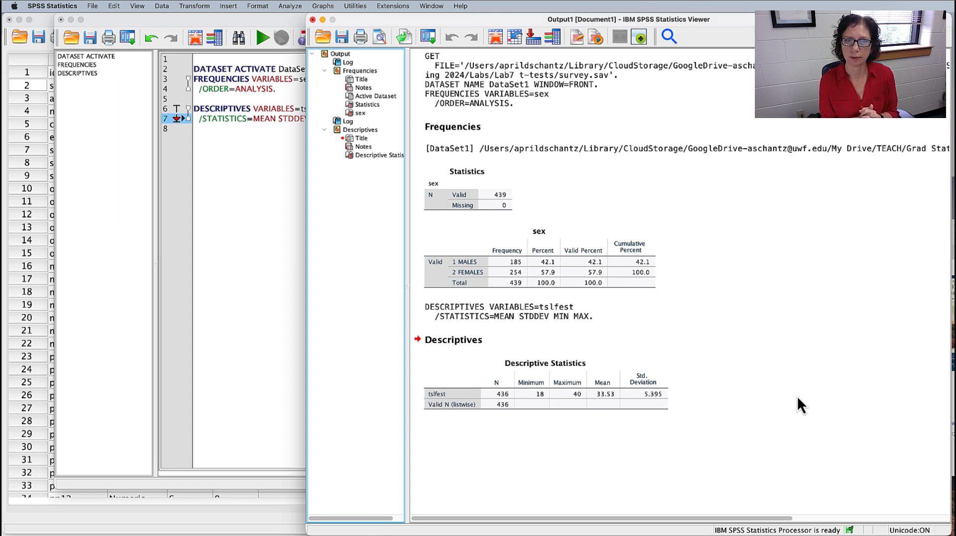
pyautogui.click(504, 288)
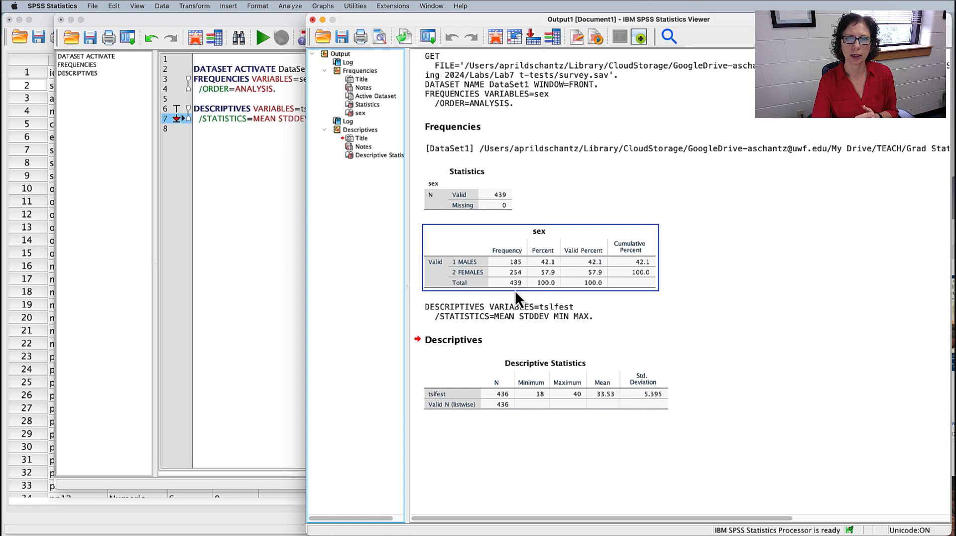
pyautogui.click(502, 418)
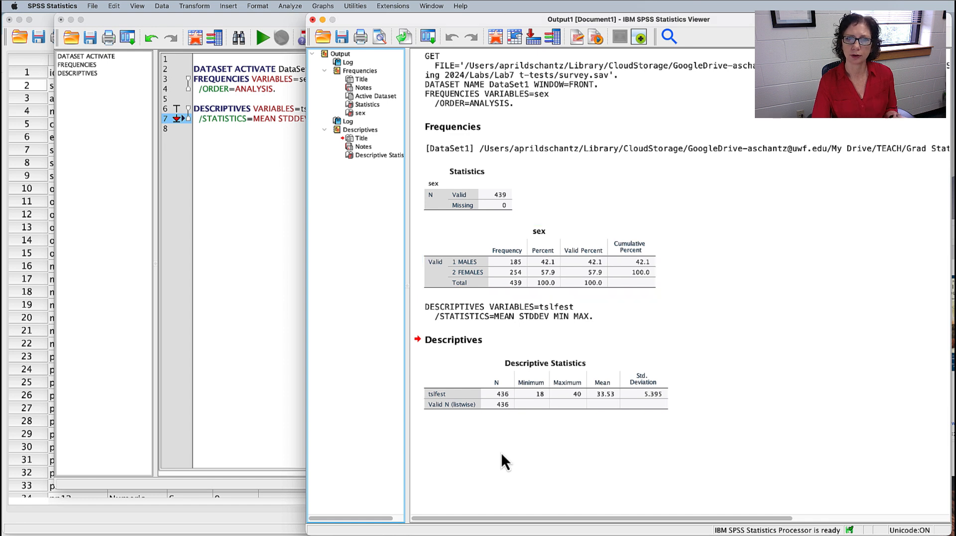
pyautogui.click(553, 411)
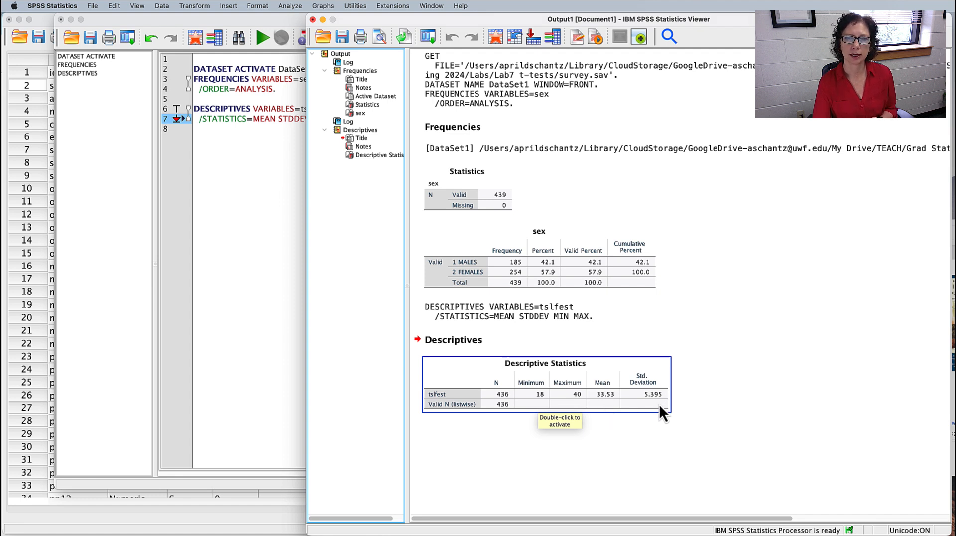
pyautogui.click(795, 441)
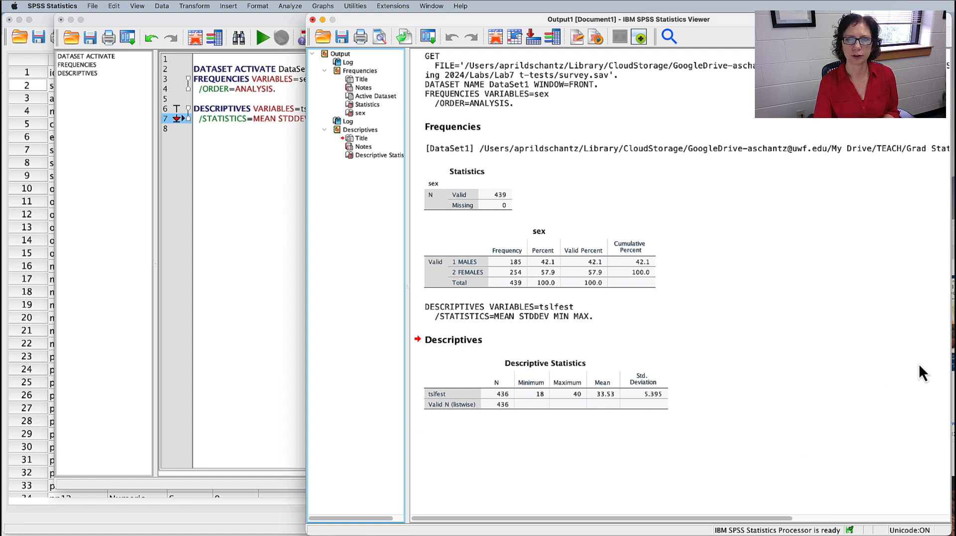
pyautogui.moveTo(946, 362); pyautogui.dragTo(953, 363)
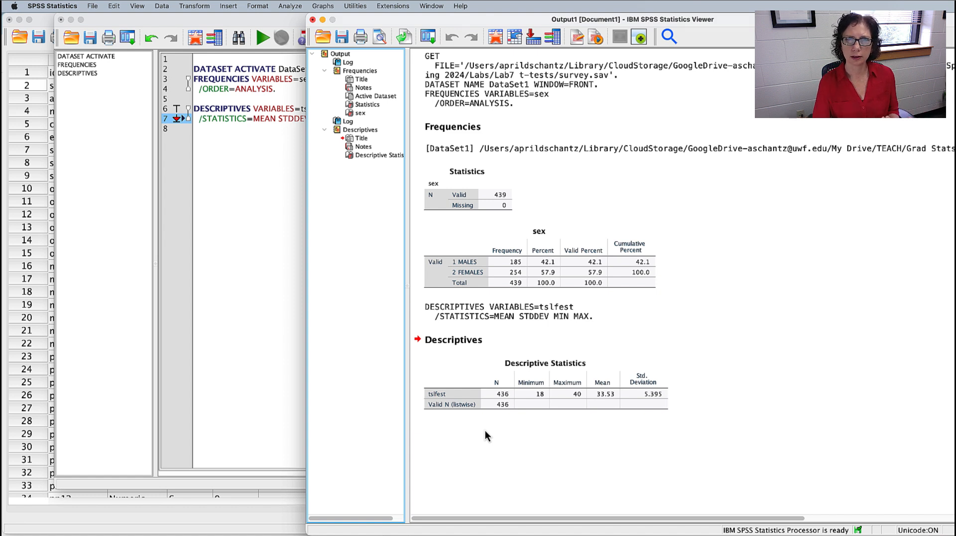
# Start an Explore analysis with tslfest as the dependent variable
pyautogui.click(290, 6)
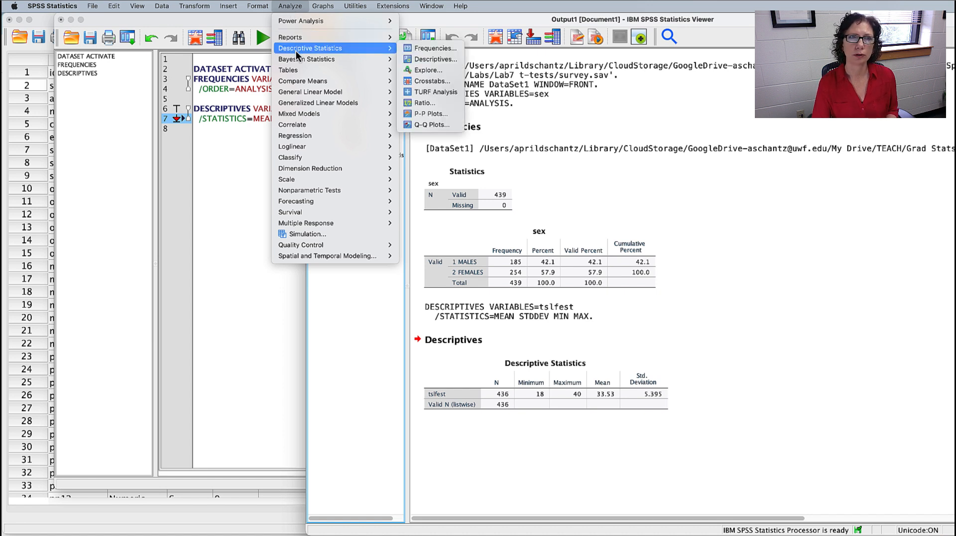
pyautogui.moveTo(295, 48)
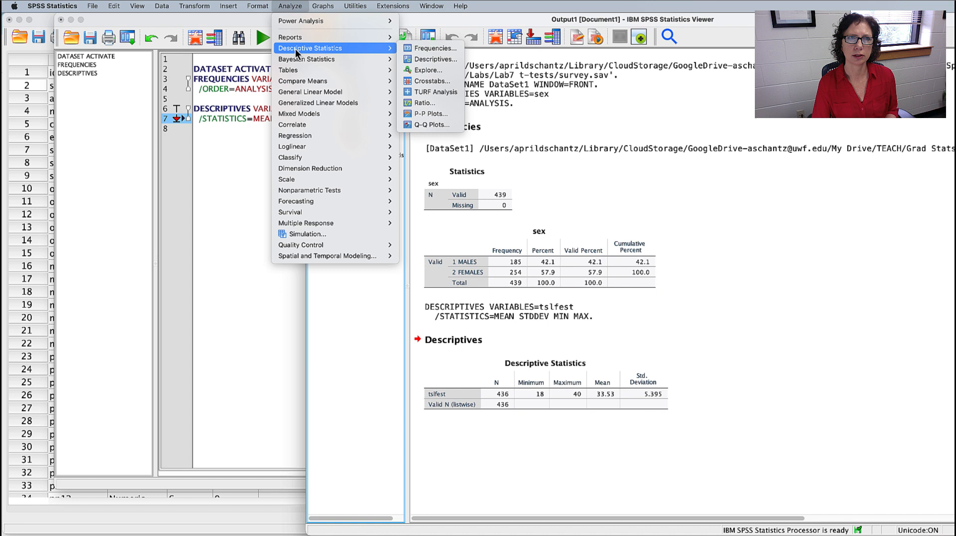
pyautogui.click(426, 71)
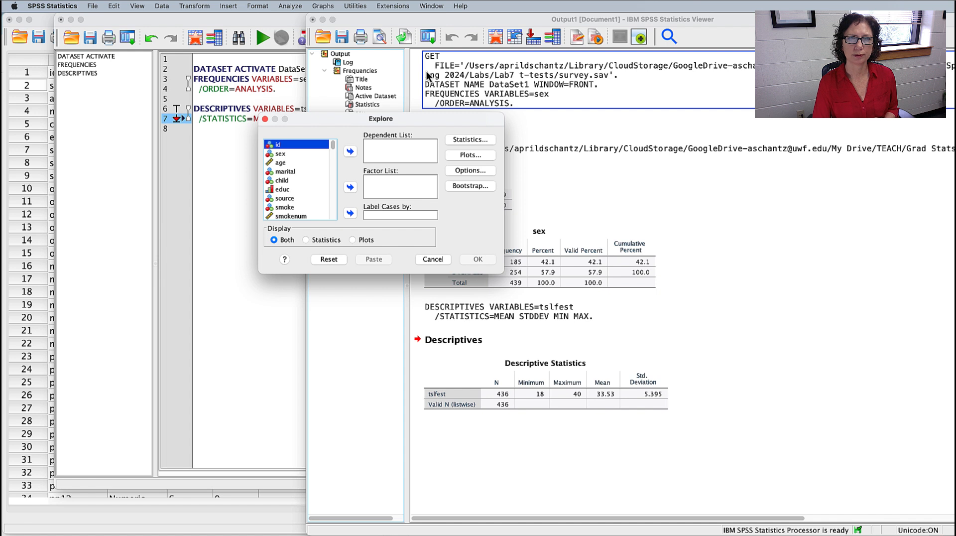
pyautogui.moveTo(333, 147); pyautogui.dragTo(333, 224)
pyautogui.click(283, 170)
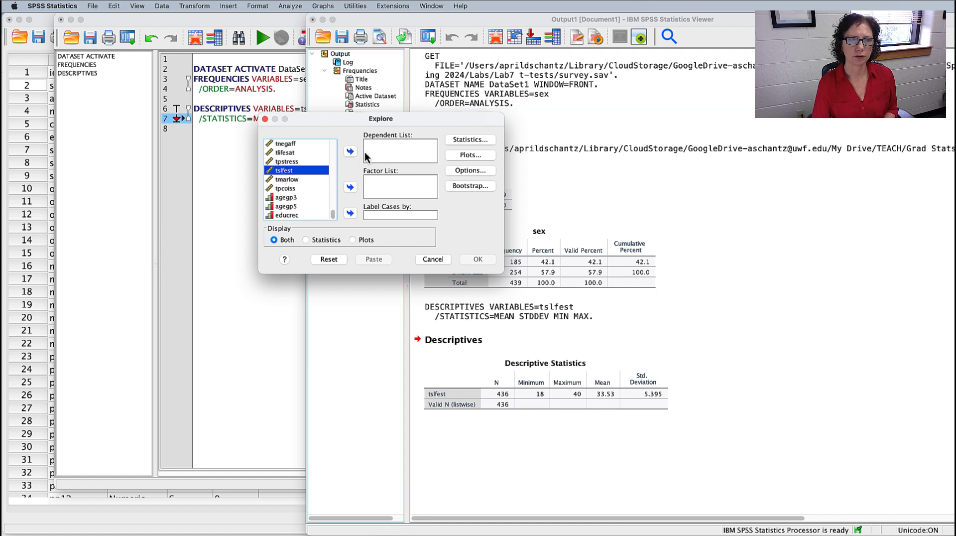
pyautogui.click(350, 151)
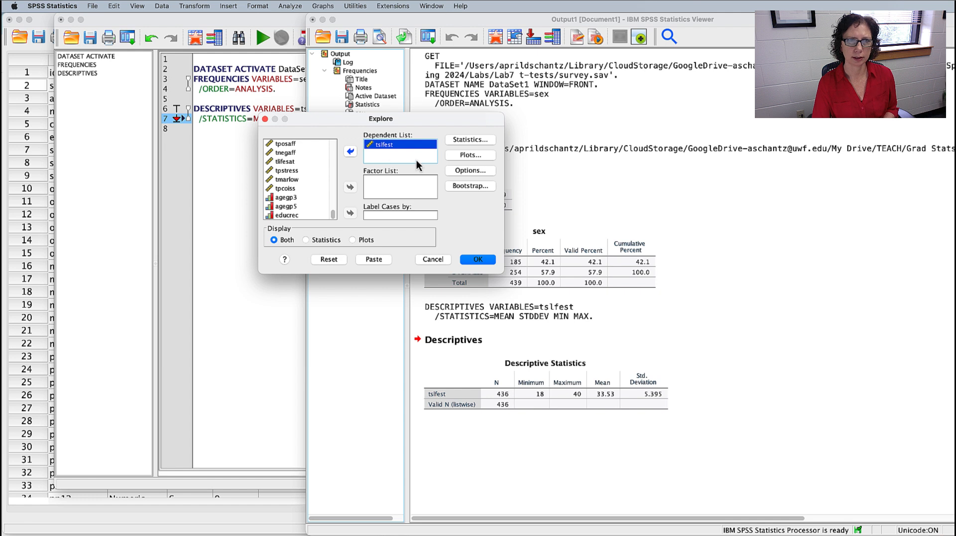
# Set the Explore plots to a histogram instead of stem-and-leaf, and include normality plots with tests
pyautogui.click(477, 156)
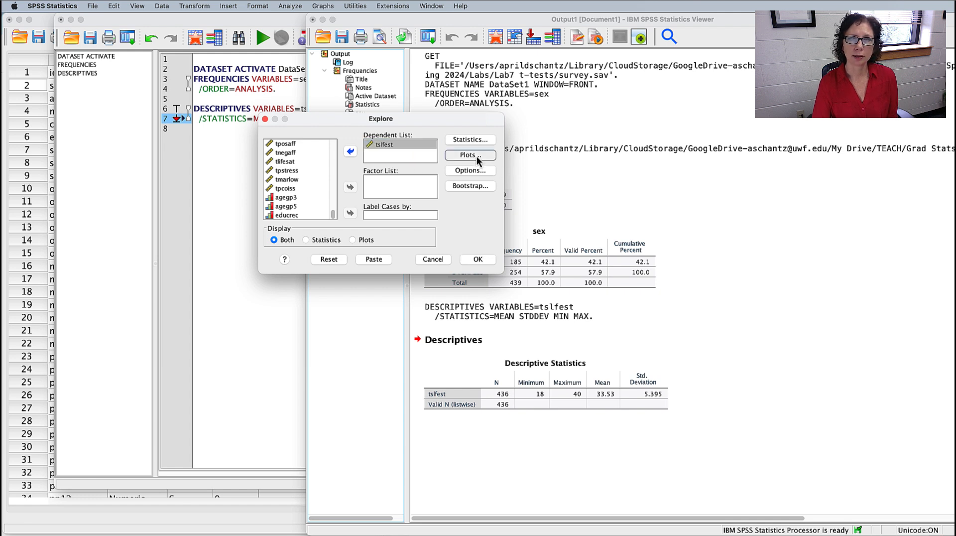
pyautogui.click(421, 206)
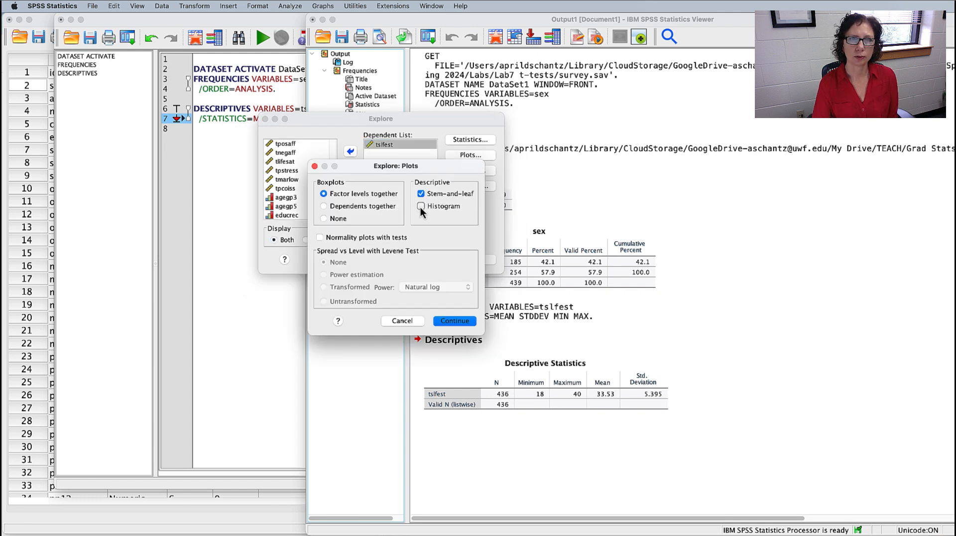
pyautogui.click(421, 194)
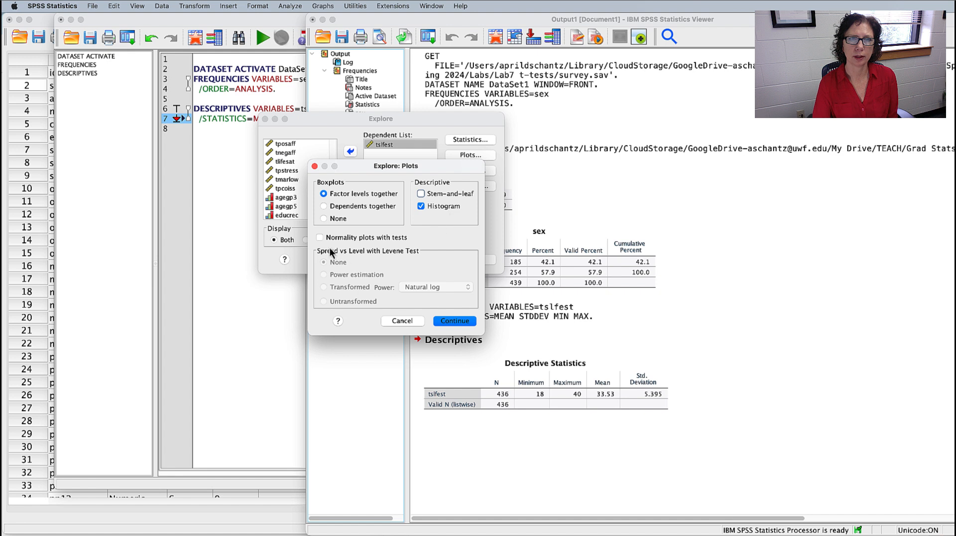
pyautogui.click(320, 237)
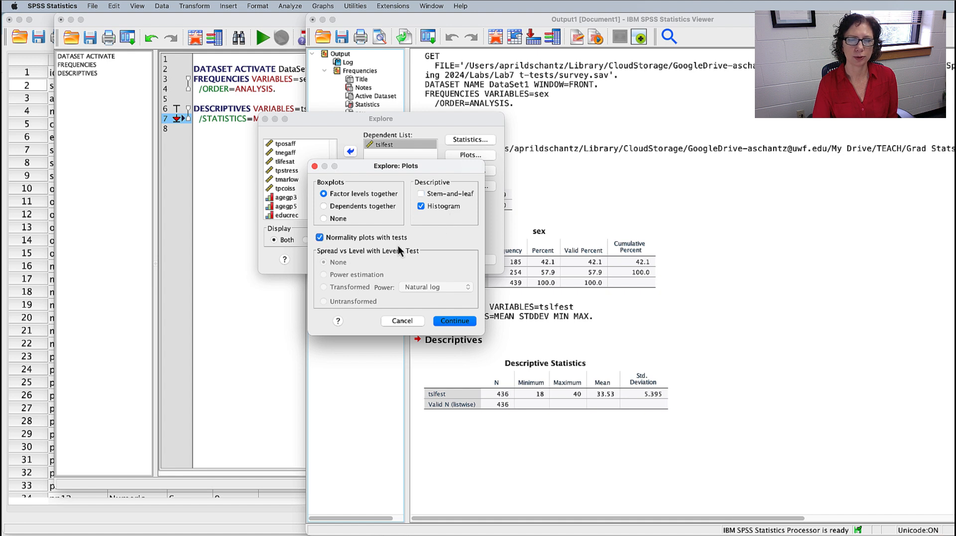
pyautogui.click(451, 325)
# Keep listwise exclusion of missing values for Explore and paste its syntax into the Syntax Editor
pyautogui.click(481, 172)
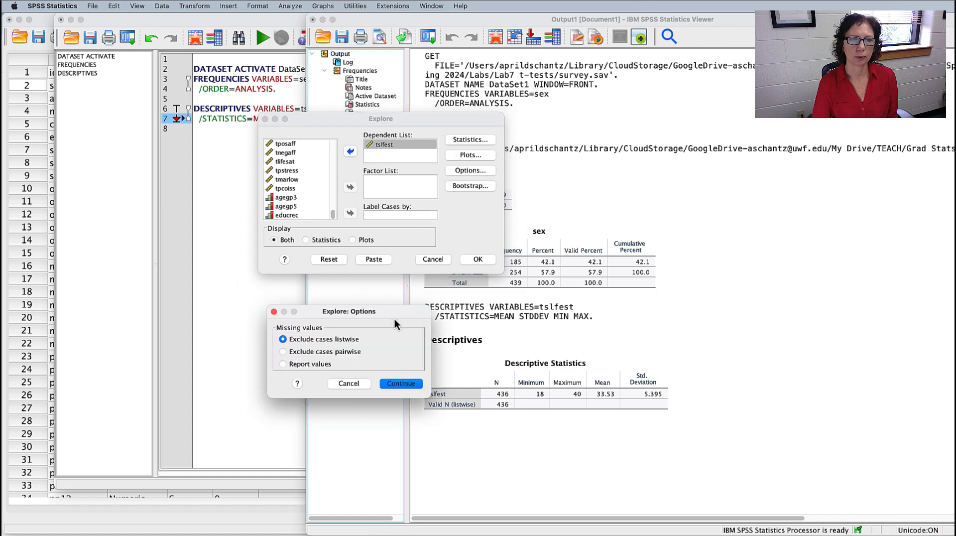
pyautogui.moveTo(394, 315); pyautogui.dragTo(384, 204)
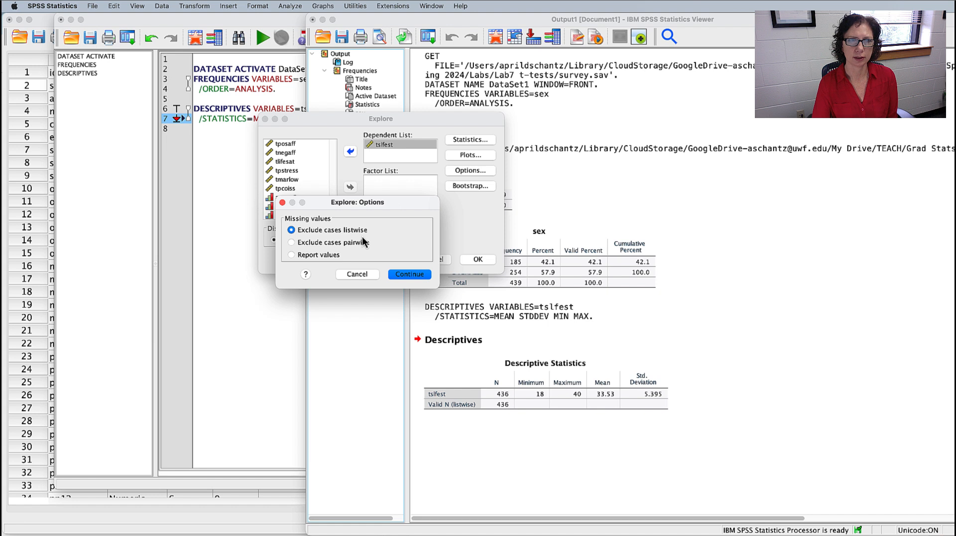
pyautogui.click(414, 275)
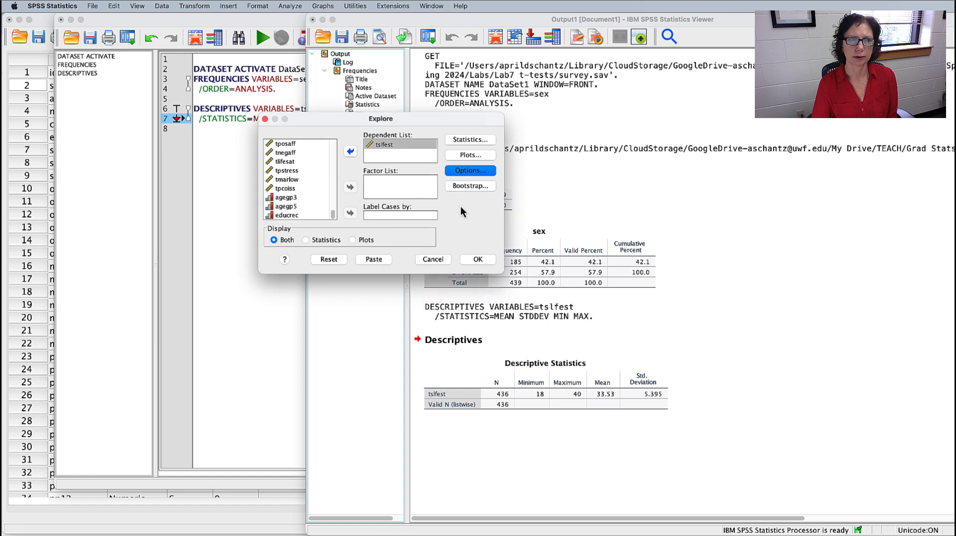
pyautogui.click(374, 259)
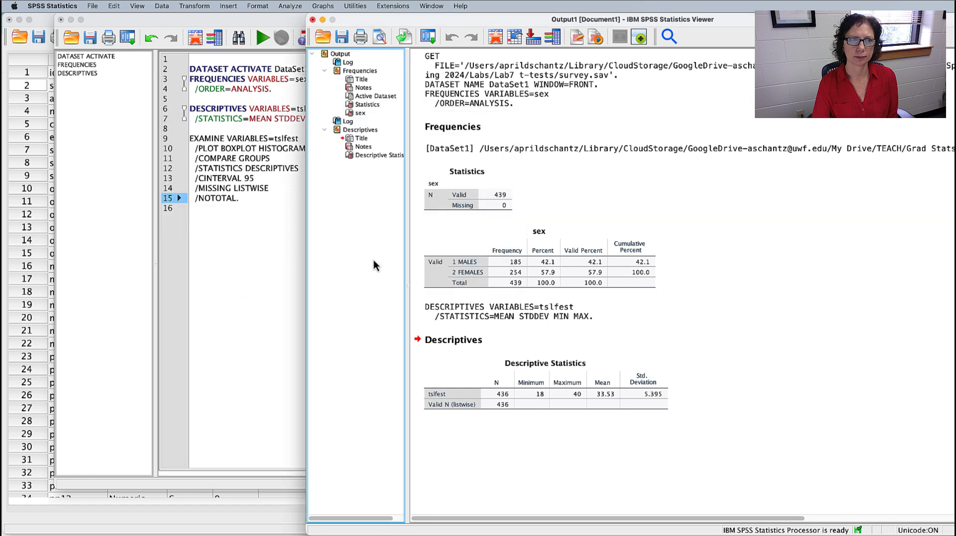
# Run the pasted EXAMINE command for tslfest from the Syntax Editor
pyautogui.click(283, 271)
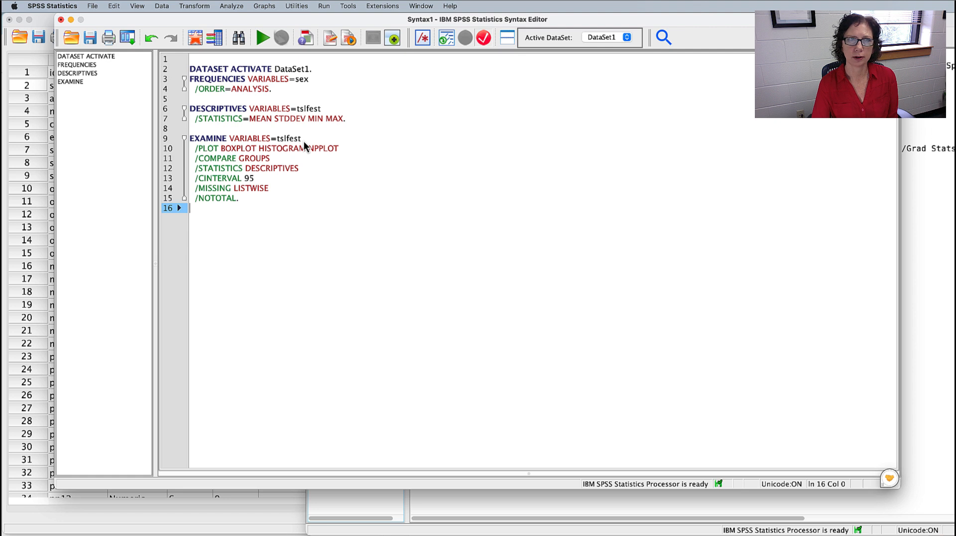
pyautogui.click(259, 199)
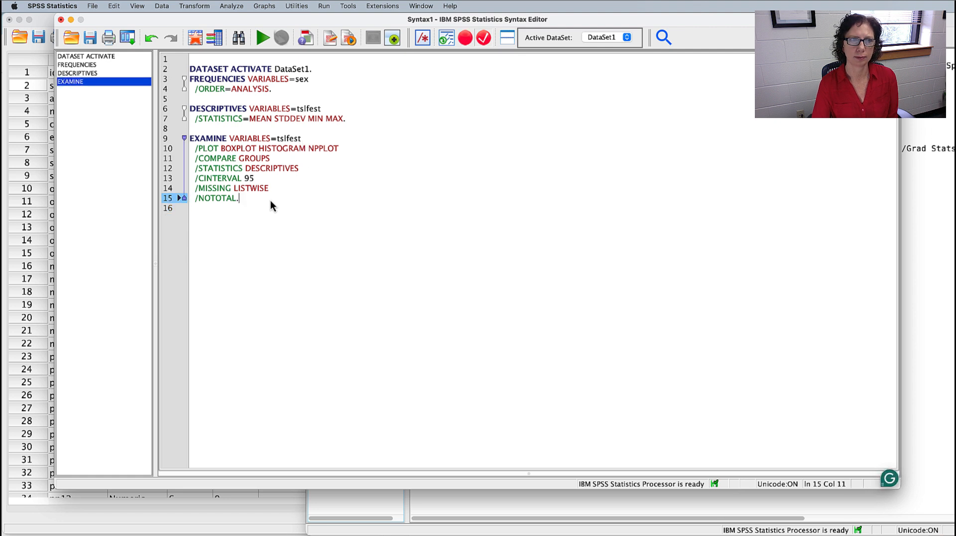
pyautogui.click(261, 39)
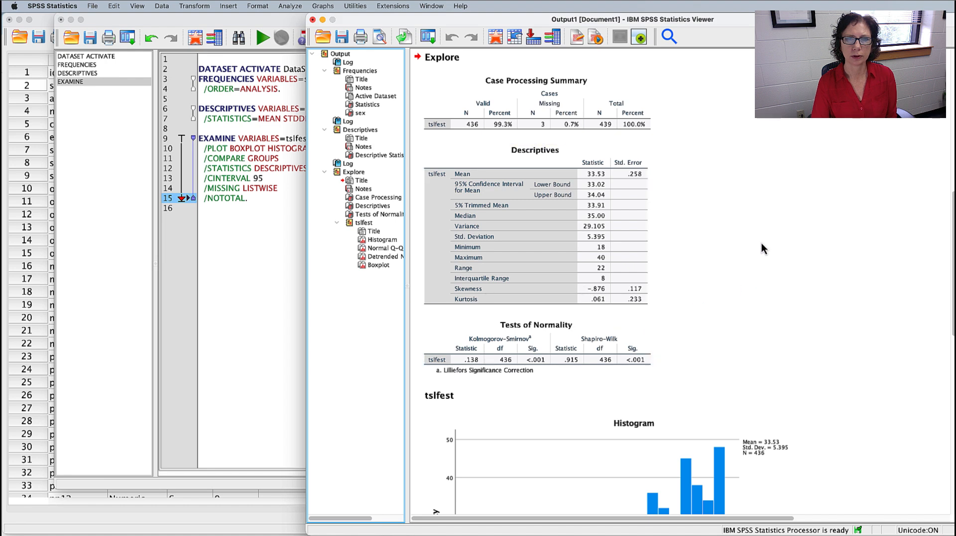
# Examine the descriptives, tests of normality and histogram for tslfest in the Explore output
pyautogui.scroll(-10, 797, 234)
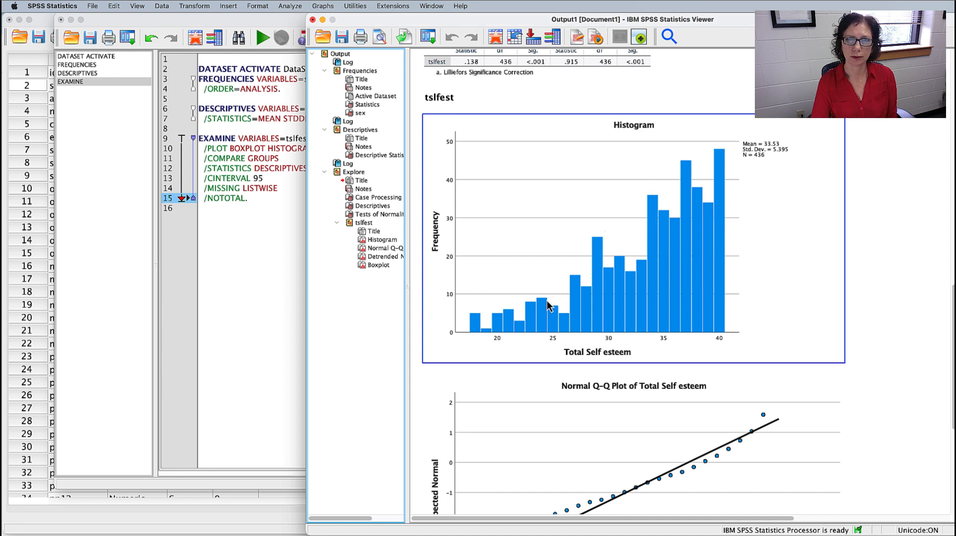
pyautogui.scroll(5, 855, 274)
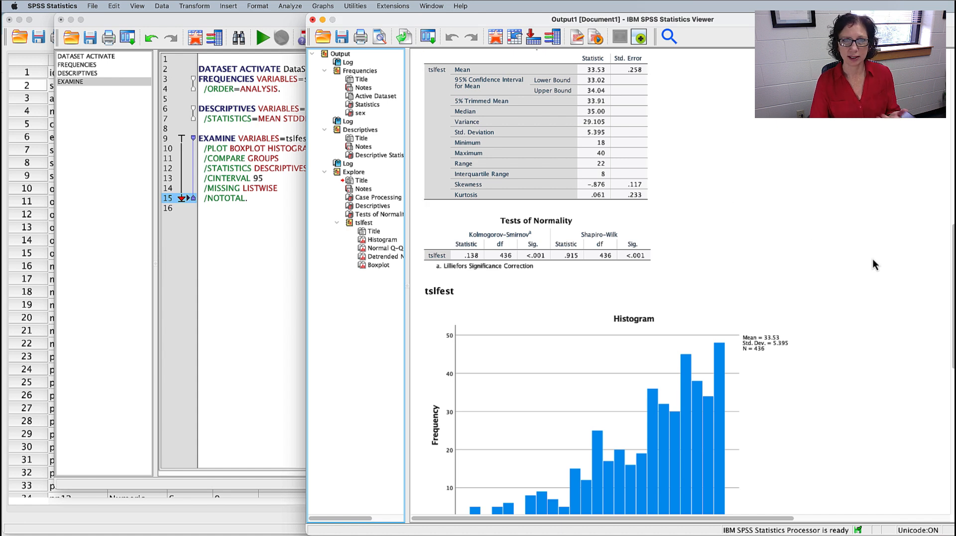
pyautogui.scroll(-4, 873, 264)
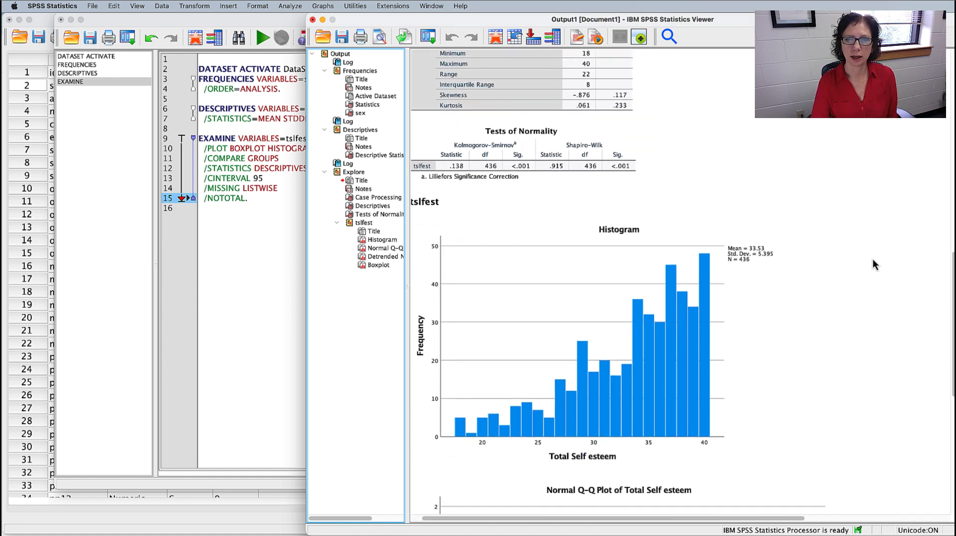
pyautogui.scroll(1, 875, 265)
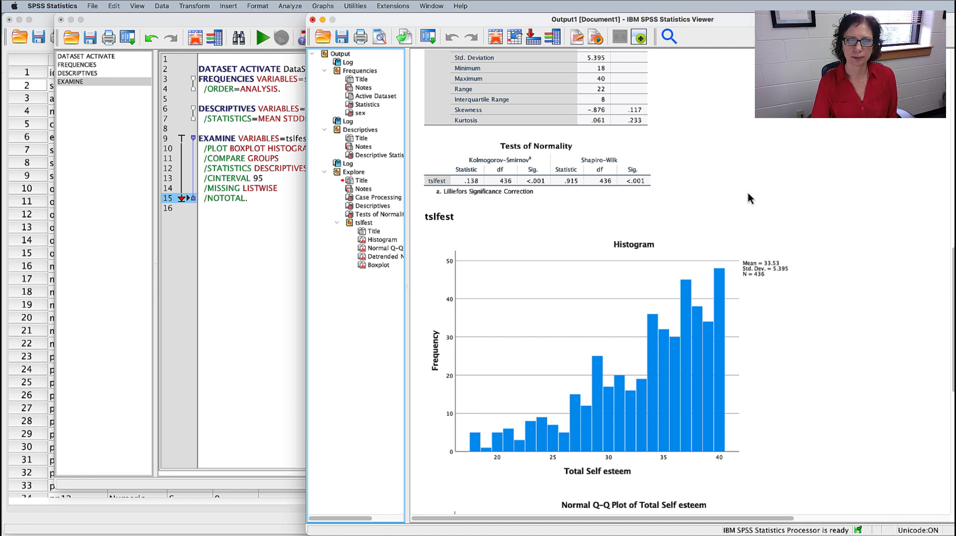
pyautogui.scroll(5, 748, 193)
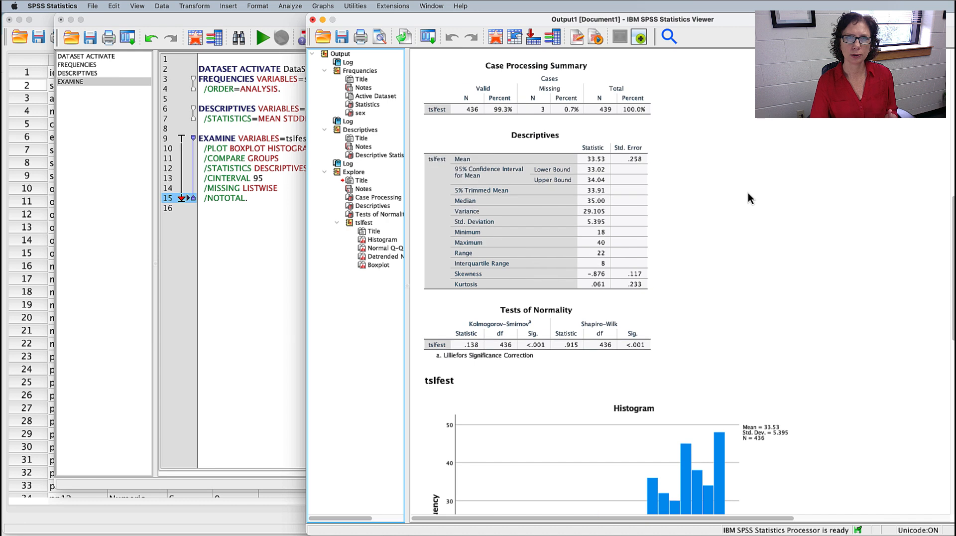
pyautogui.scroll(-3, 748, 193)
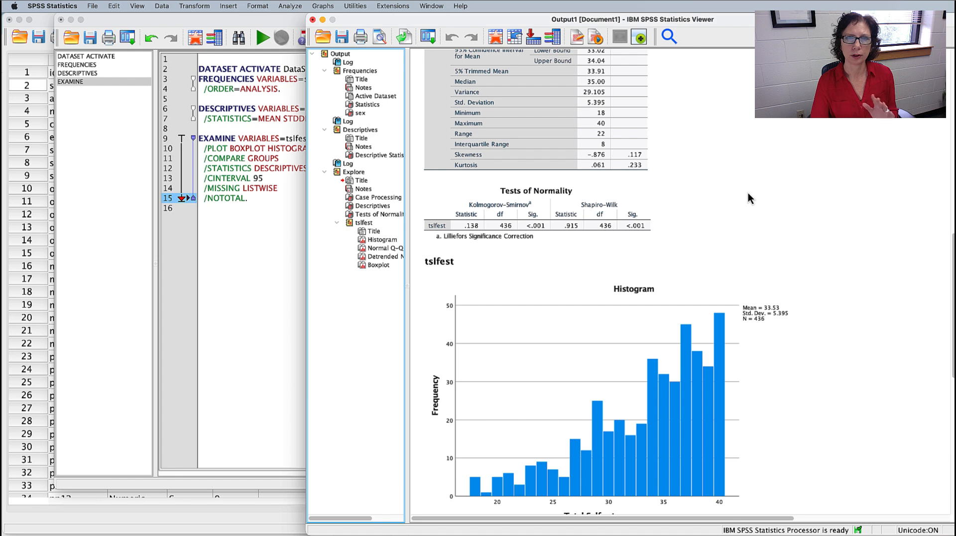
# Duplicate the whole EXAMINE command for tslfest below the original in the Syntax Editor, separated by a blank line
pyautogui.click(261, 263)
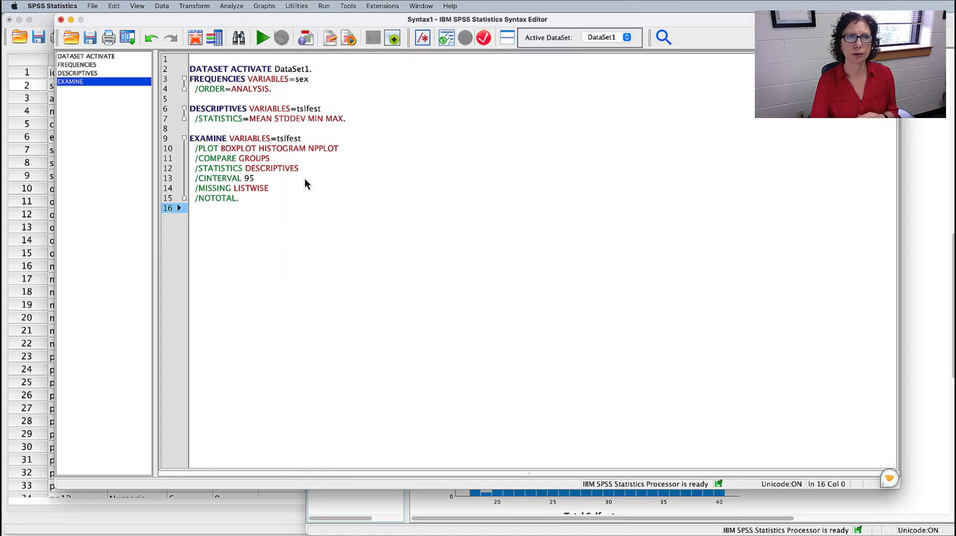
pyautogui.moveTo(258, 201); pyautogui.dragTo(180, 139)
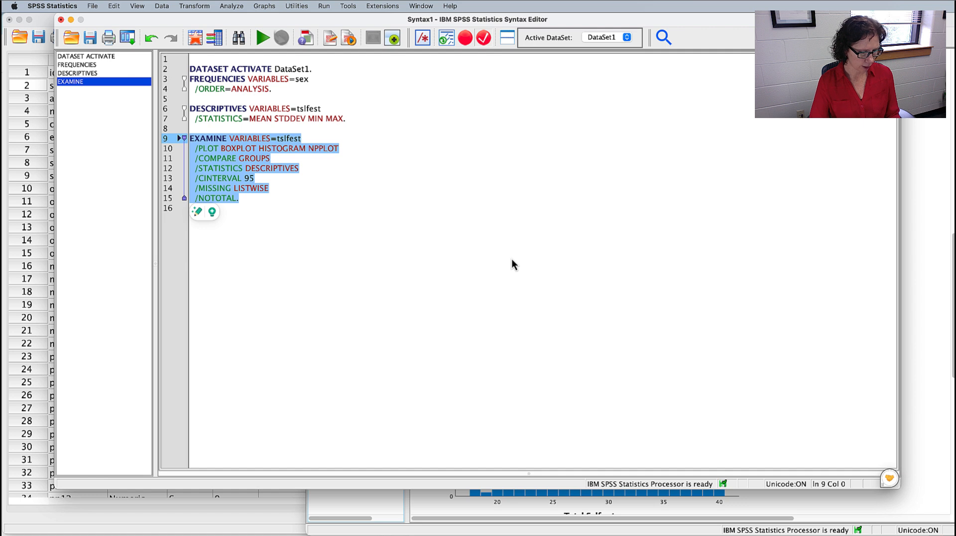
pyautogui.click(263, 210)
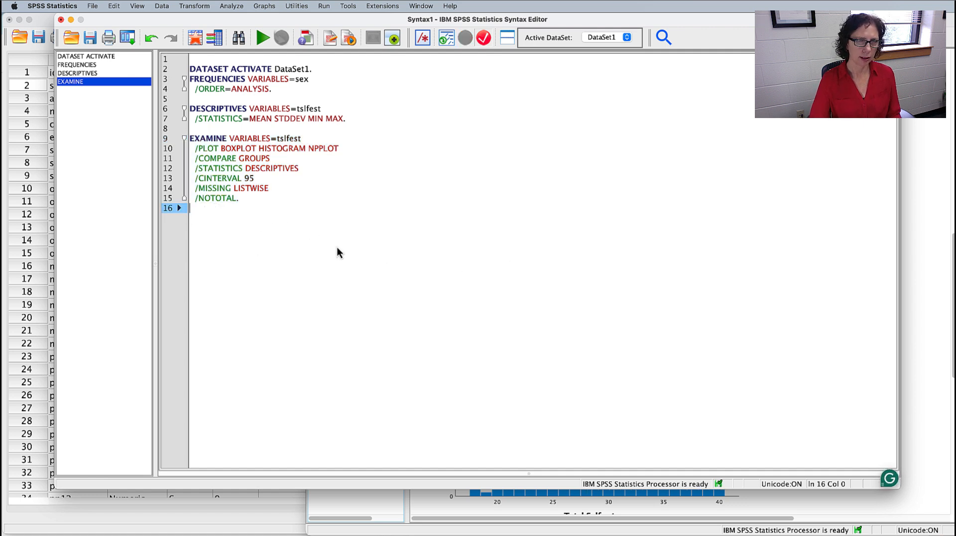
pyautogui.press('Return')
pyautogui.write('EXAMINE VARIABLES=tslfest   /PLOT BOXPLOT HISTOGRAM NPPLOT   /COMPARE GROUPS   /STATISTICS DESCRIPTIVES   /CINTERVAL 95   /MISSING LISTWISE   /NOTOTAL.')
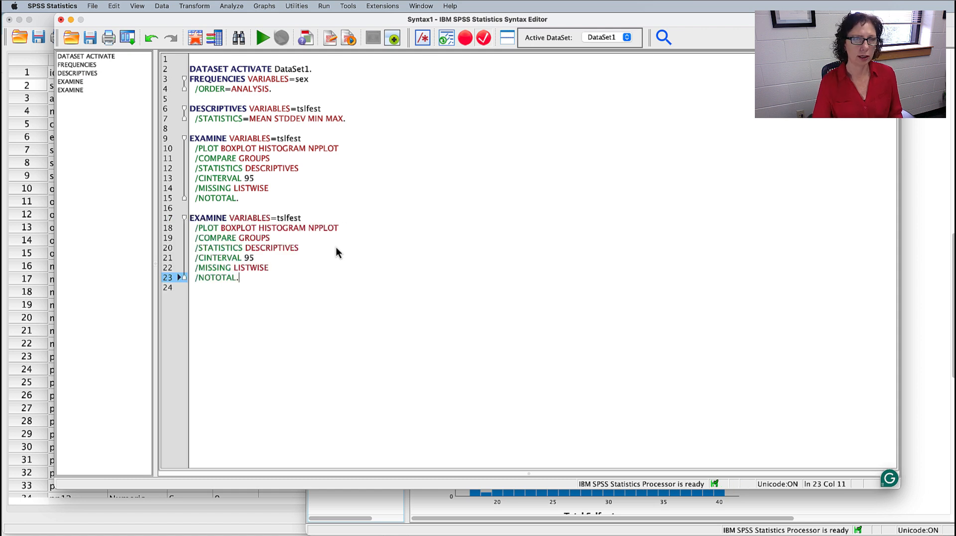
# Add "BY sex" after tslfest in the first line of the duplicated EXAMINE command
pyautogui.click(313, 218)
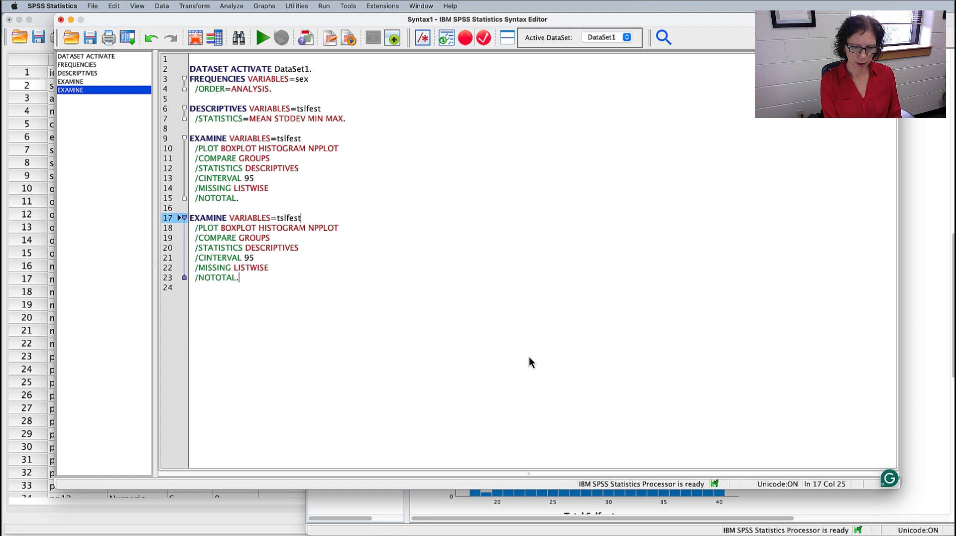
pyautogui.write('BY')
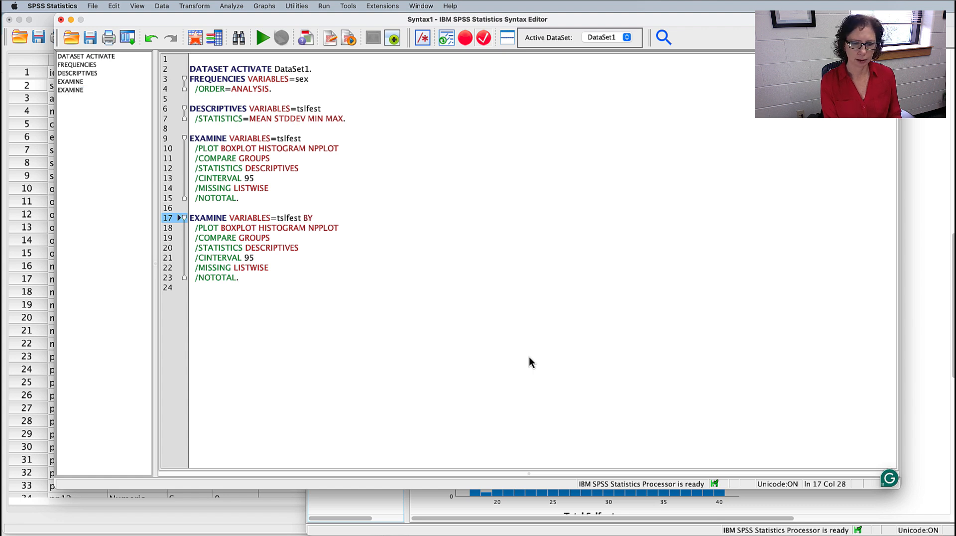
pyautogui.write(' sex')
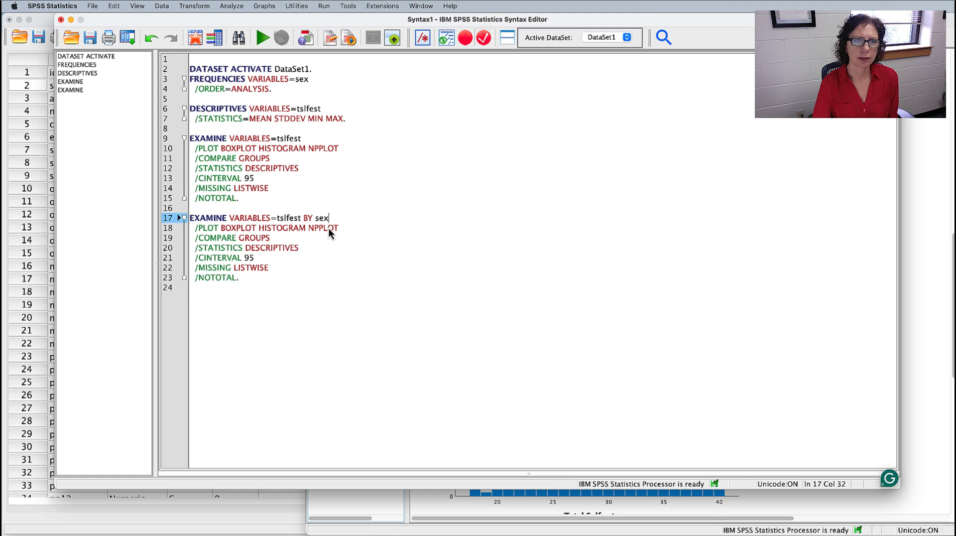
# Run only the EXAMINE command that splits tslfest by sex
pyautogui.doubleClick(292, 220)
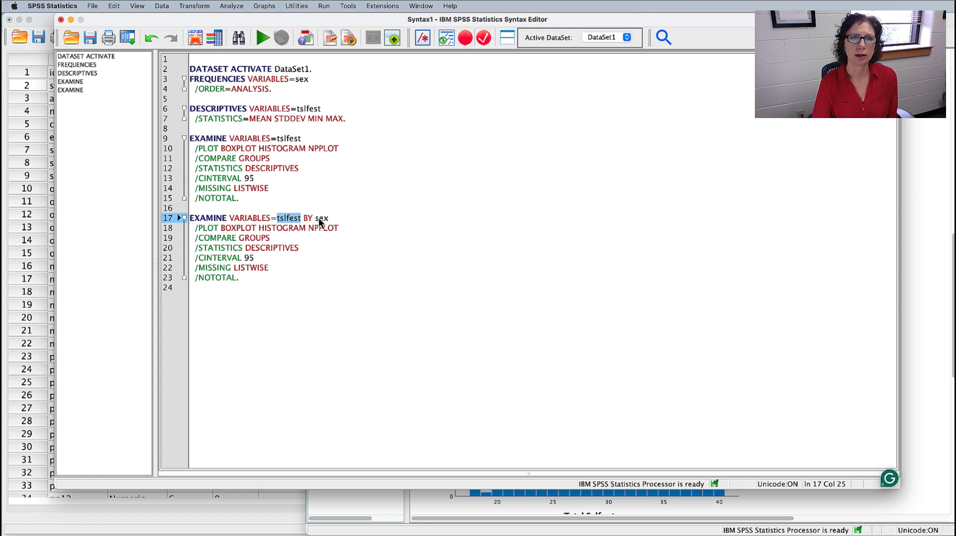
pyautogui.moveTo(315, 219); pyautogui.dragTo(324, 219)
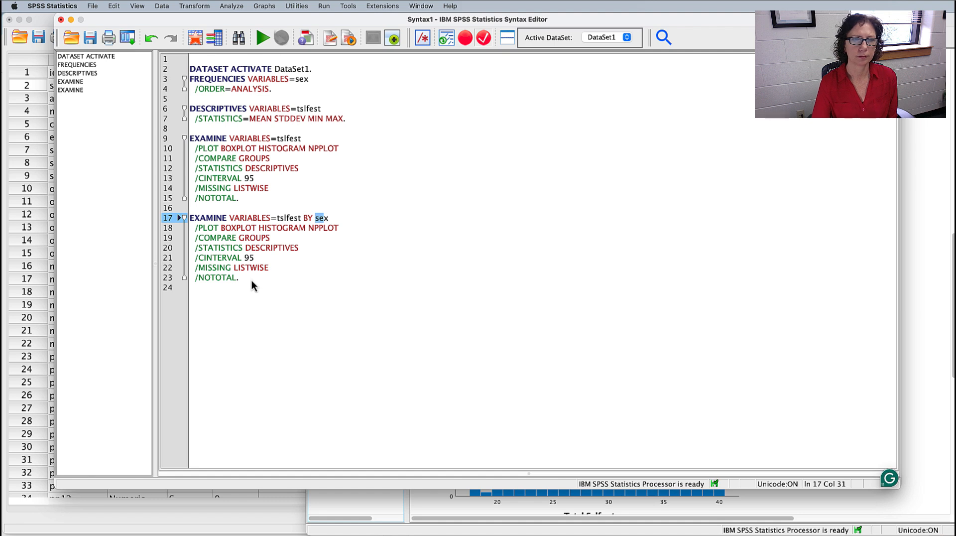
pyautogui.moveTo(252, 280); pyautogui.dragTo(180, 218)
pyautogui.click(263, 38)
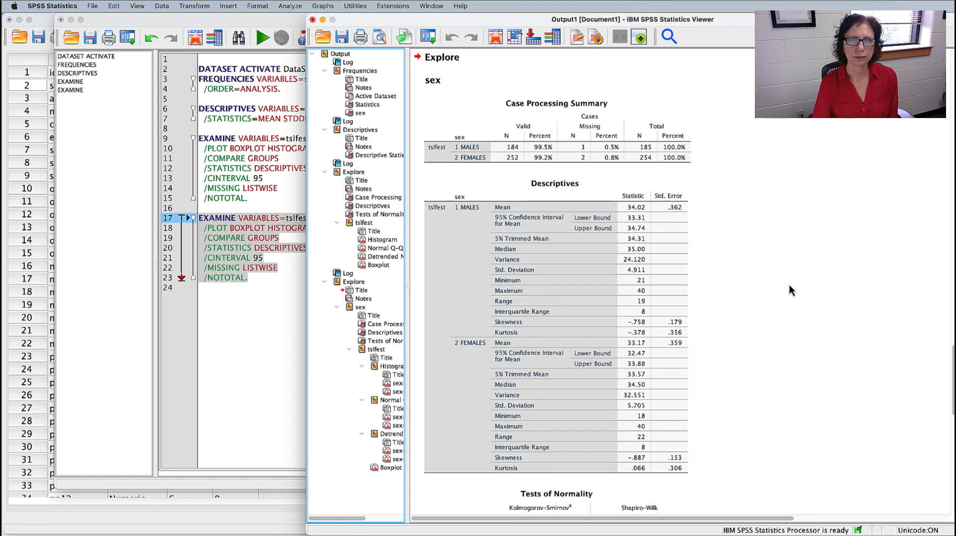
# Examine the case processing summary, descriptives and tests of normality for tslfest split by sex
pyautogui.click(557, 123)
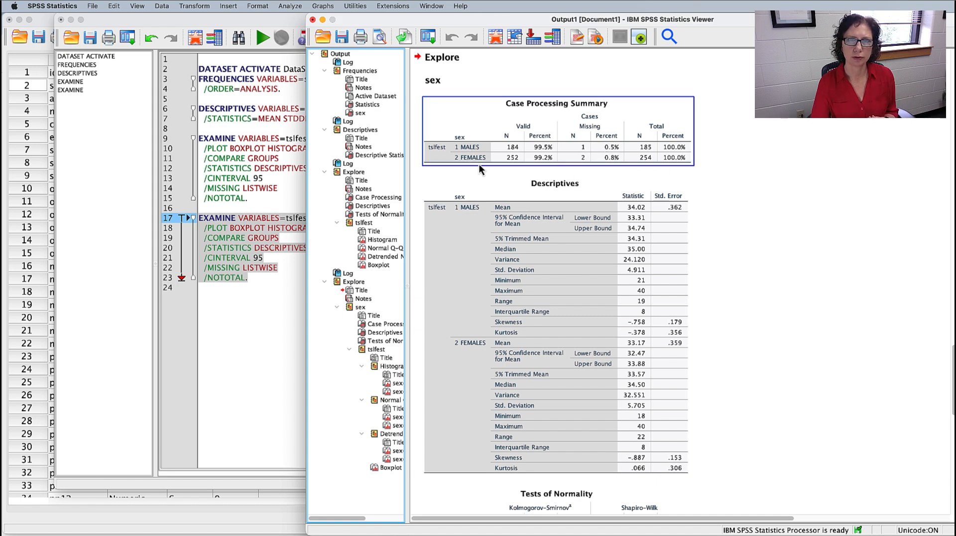
pyautogui.click(578, 182)
pyautogui.scroll(-3, 766, 195)
pyautogui.click(530, 142)
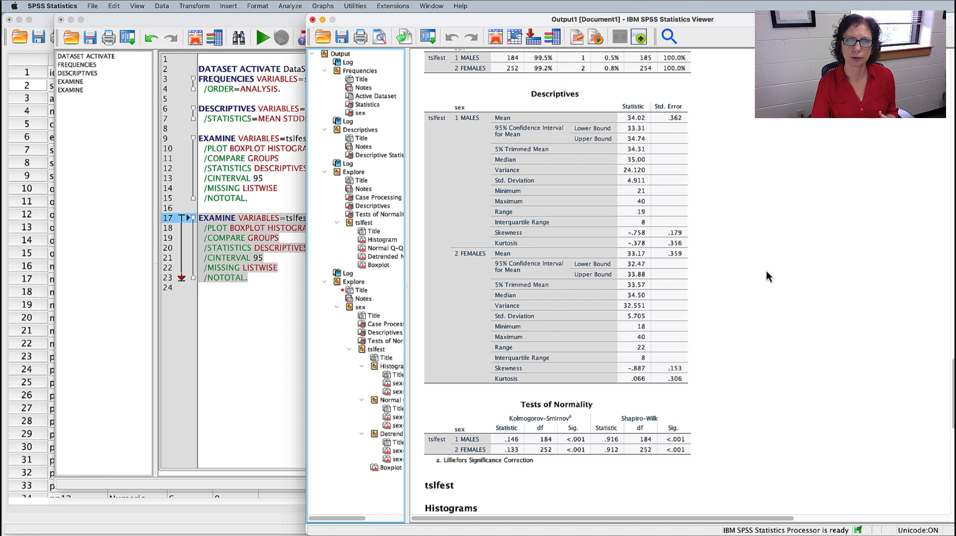
pyautogui.scroll(-5, 766, 270)
pyautogui.click(649, 298)
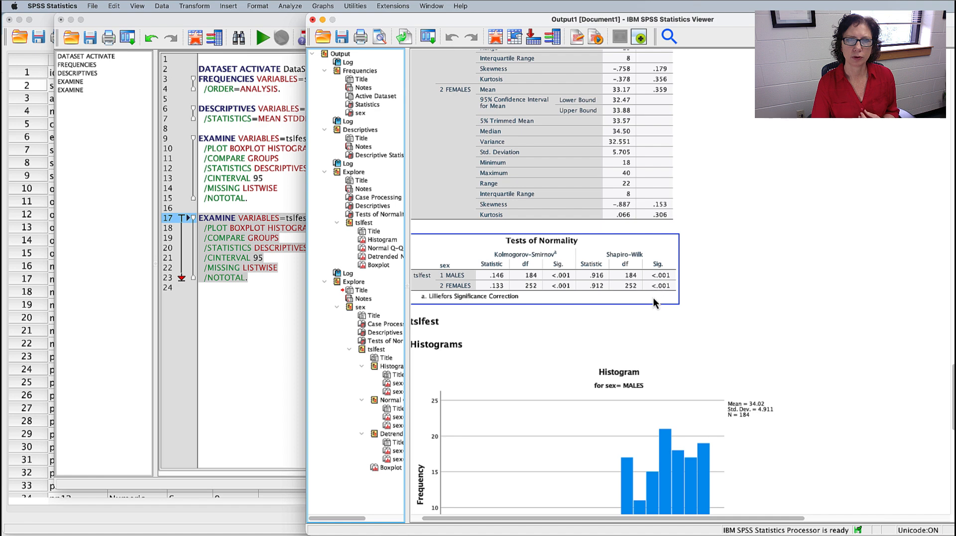
pyautogui.hscroll(-2, 731, 294)
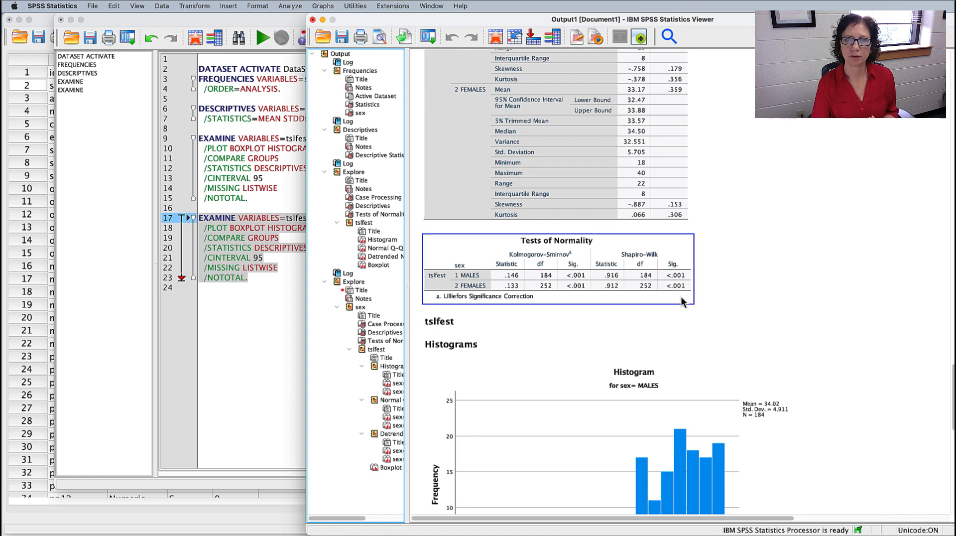
pyautogui.click(689, 309)
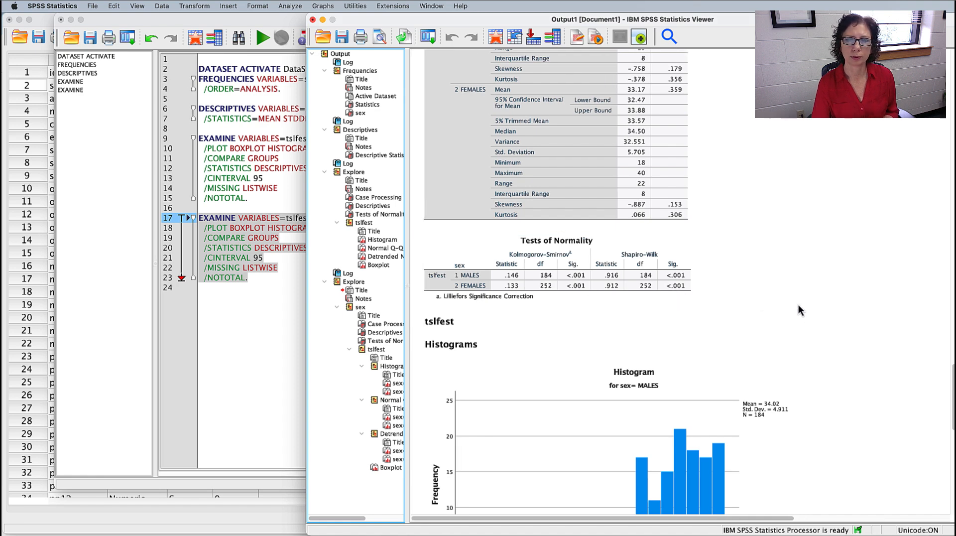
# Compare the shapes of the tslfest histograms for males and females in the Explore output
pyautogui.scroll(-8, 803, 310)
pyautogui.click(811, 309)
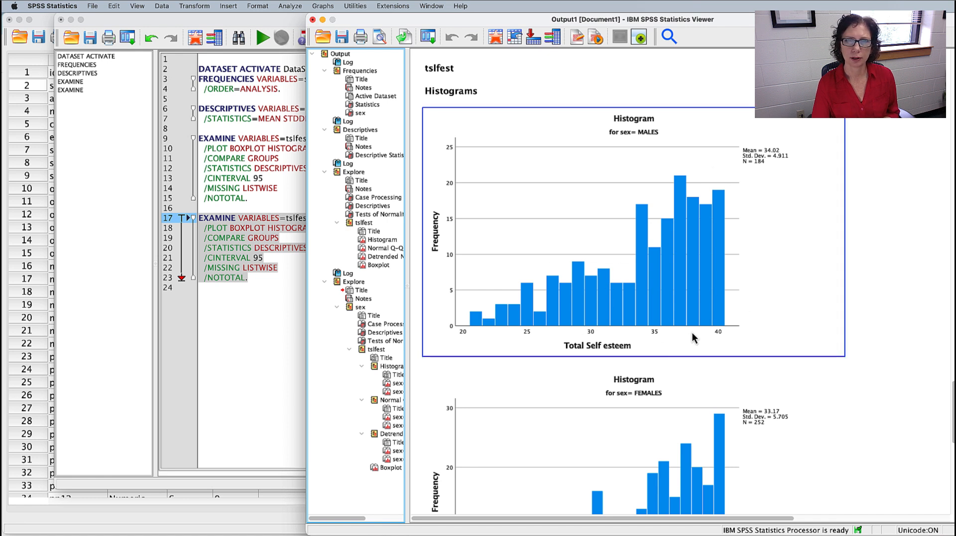
pyautogui.click(772, 366)
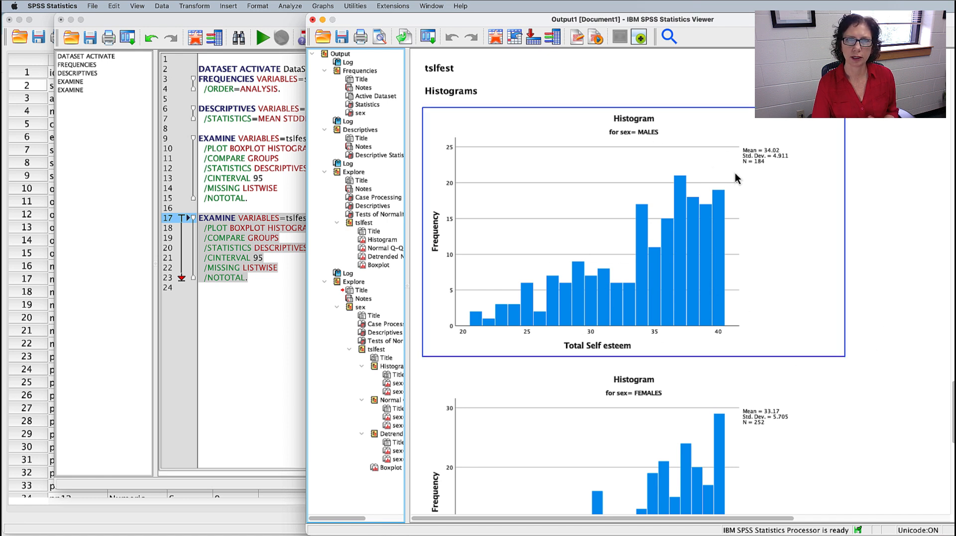
pyautogui.scroll(-6, 875, 354)
pyautogui.scroll(-1, 875, 352)
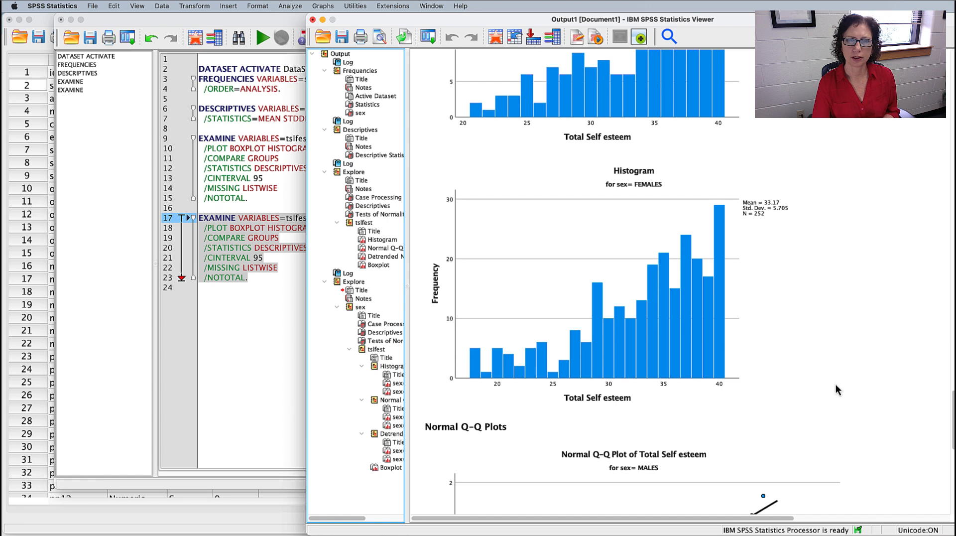
pyautogui.click(836, 384)
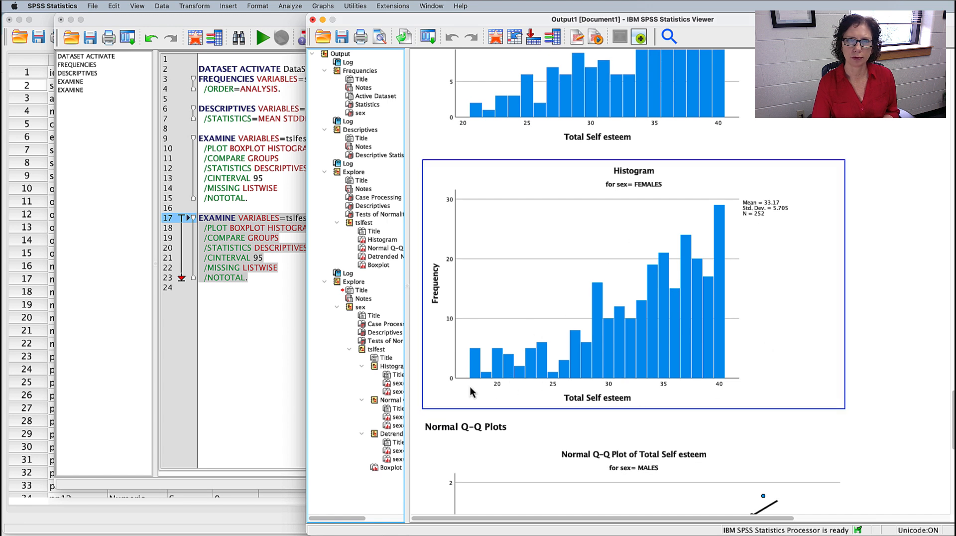
pyautogui.click(872, 333)
pyautogui.scroll(5, 908, 321)
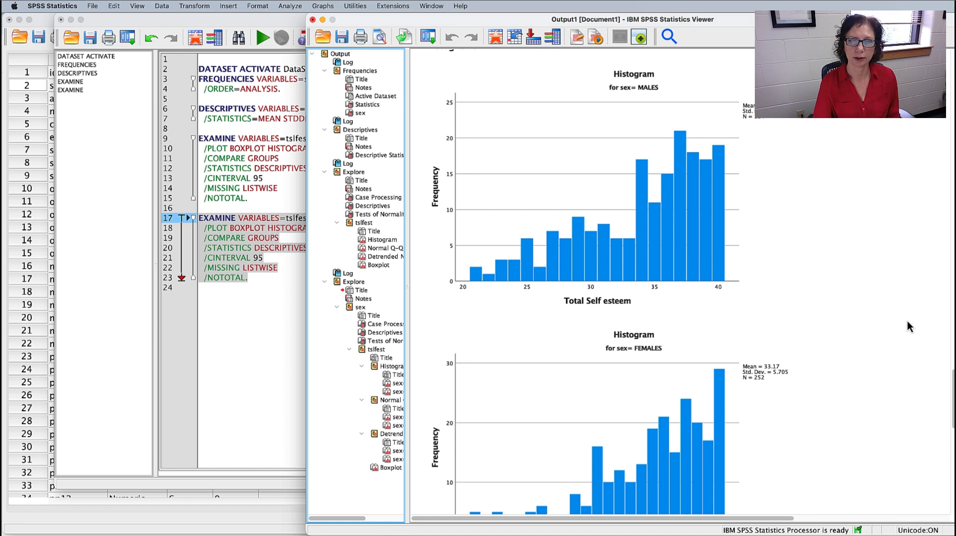
pyautogui.scroll(2, 908, 321)
pyautogui.scroll(-5, 908, 321)
pyautogui.scroll(2, 907, 321)
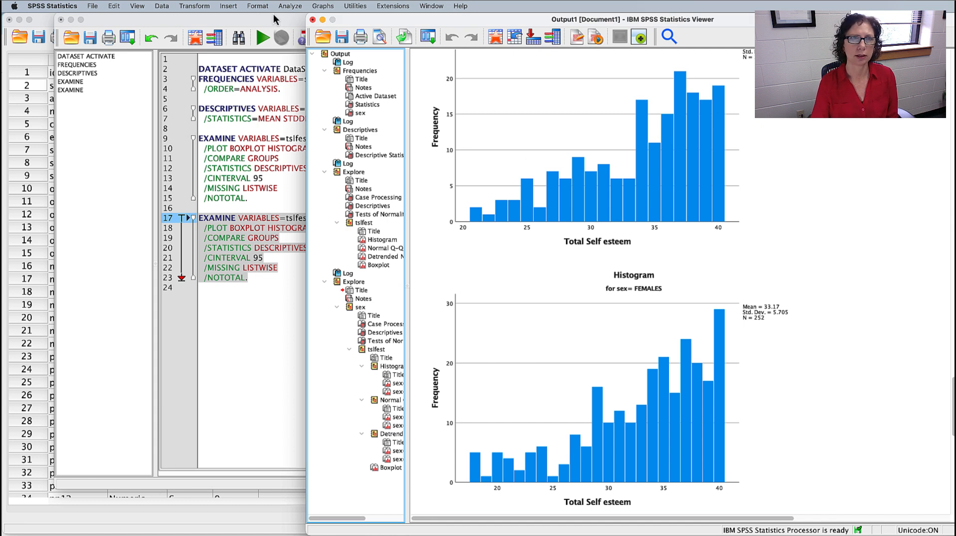
# Start an Independent-Samples T Test with tslfest as the test variable
pyautogui.click(290, 7)
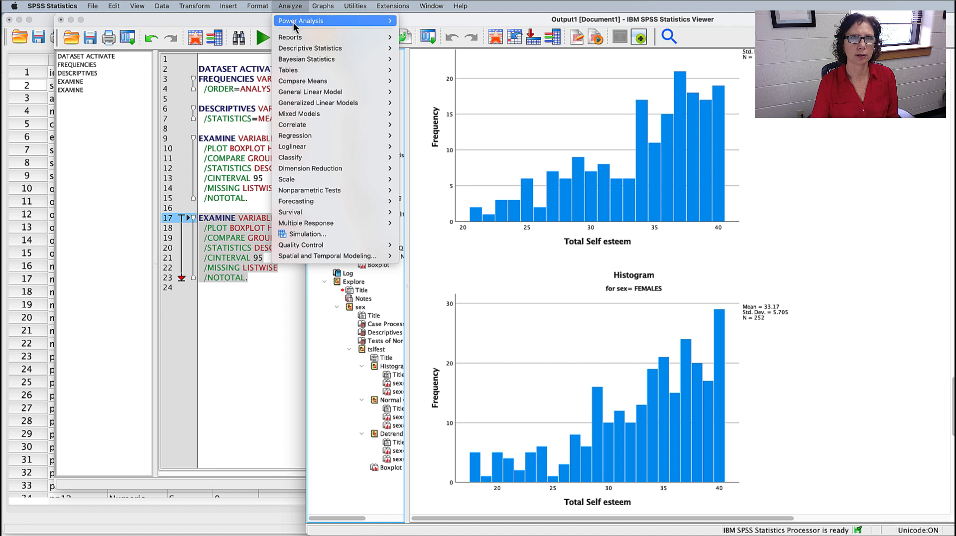
pyautogui.moveTo(301, 81)
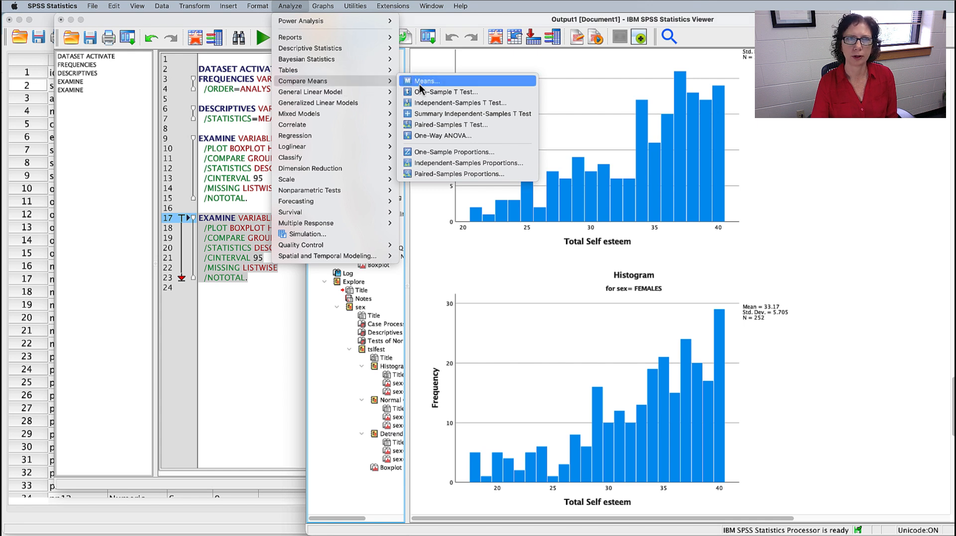
pyautogui.click(471, 104)
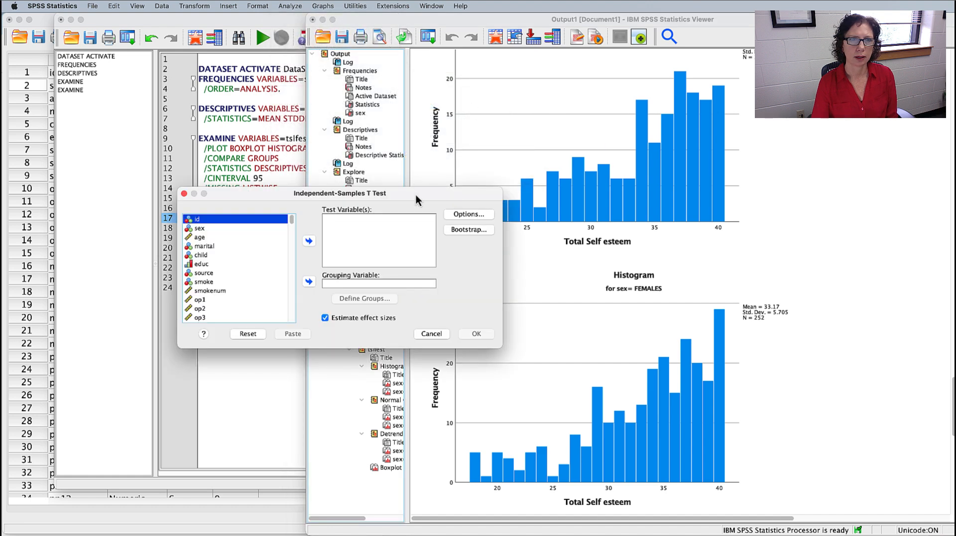
pyautogui.moveTo(416, 198); pyautogui.dragTo(420, 168)
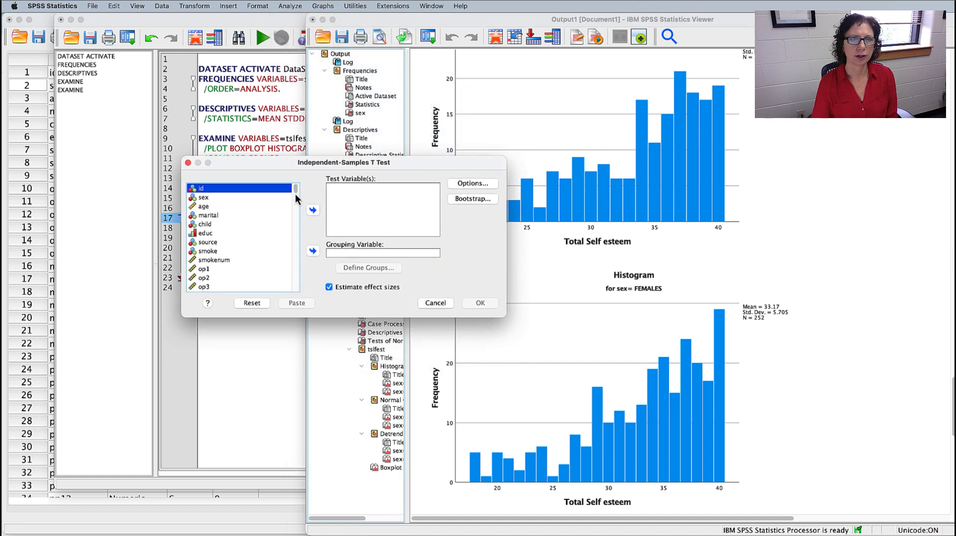
pyautogui.moveTo(295, 190); pyautogui.dragTo(298, 295)
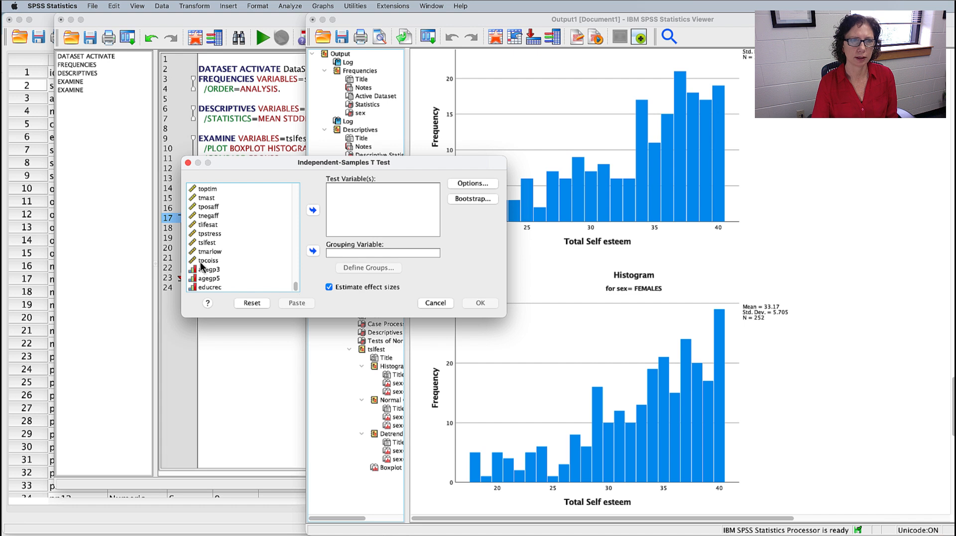
pyautogui.click(204, 244)
pyautogui.click(313, 210)
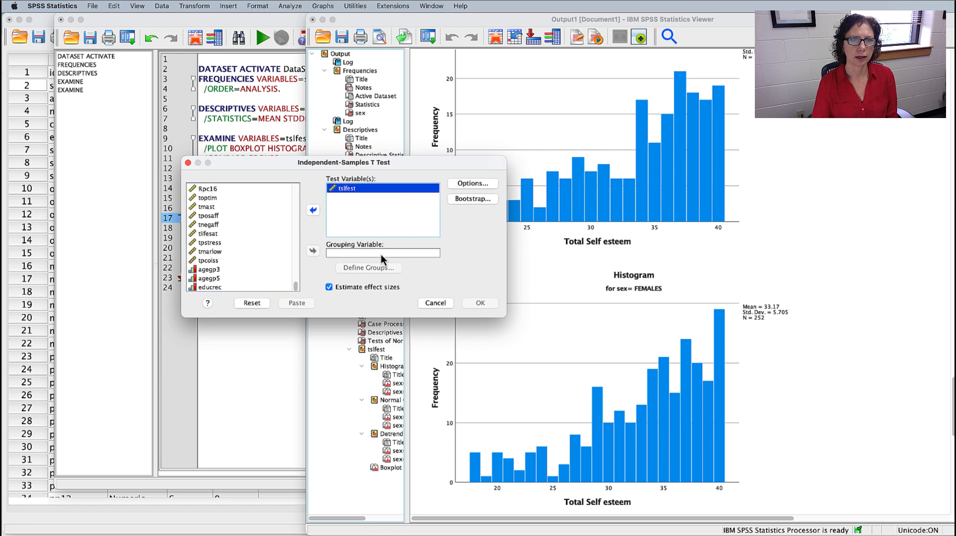
# Assign sex as the grouping variable of the t-test
pyautogui.moveTo(297, 286); pyautogui.dragTo(301, 171)
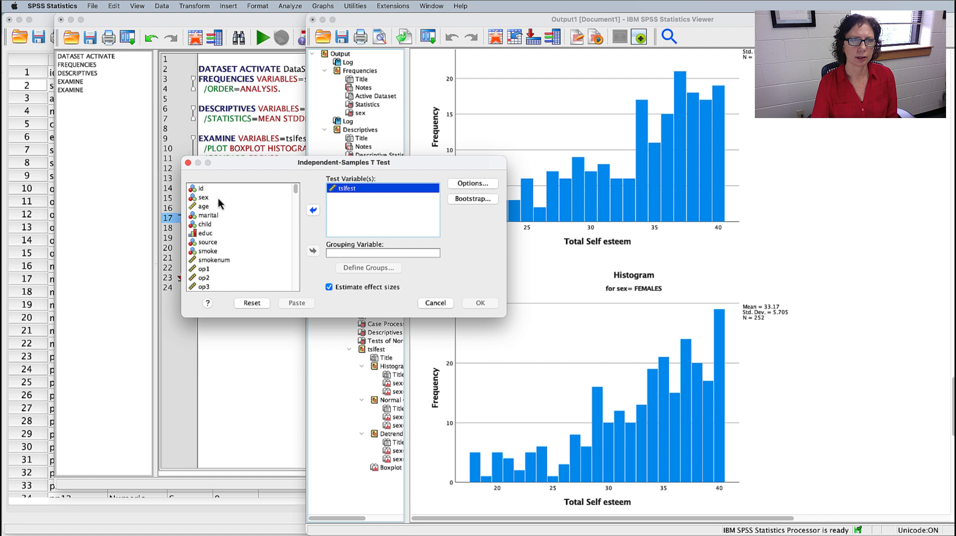
pyautogui.click(204, 197)
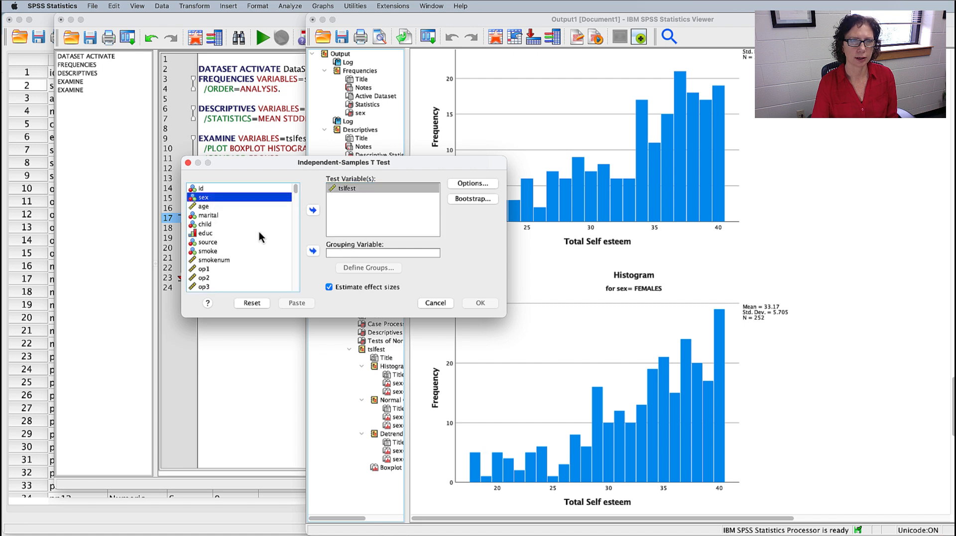
pyautogui.click(313, 252)
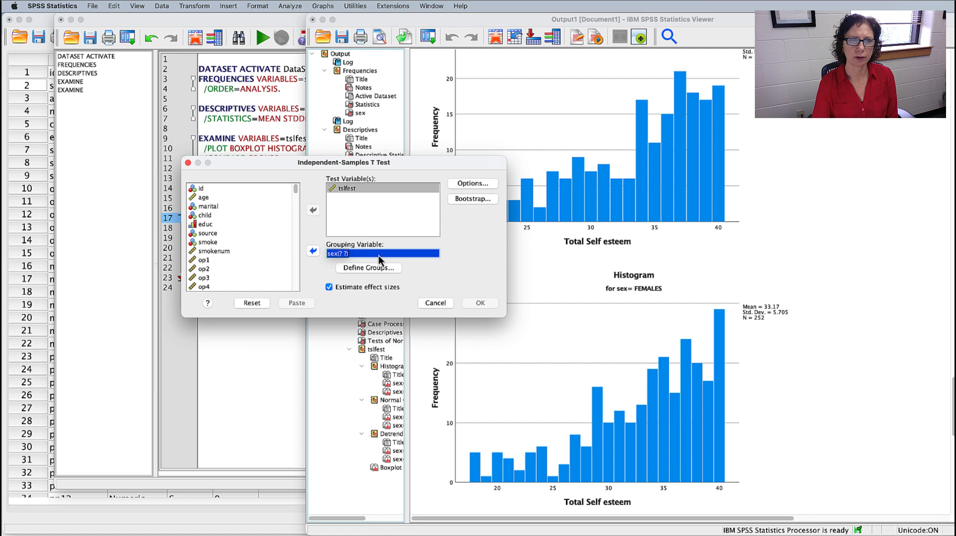
# Check the value labels of the grouping variable sex in its variable information
pyautogui.rightClick(399, 255)
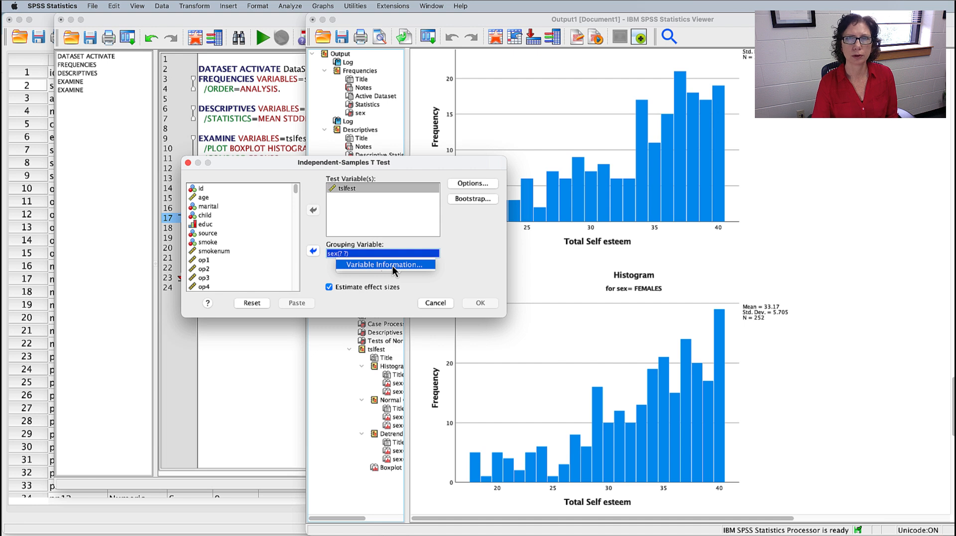
pyautogui.click(392, 265)
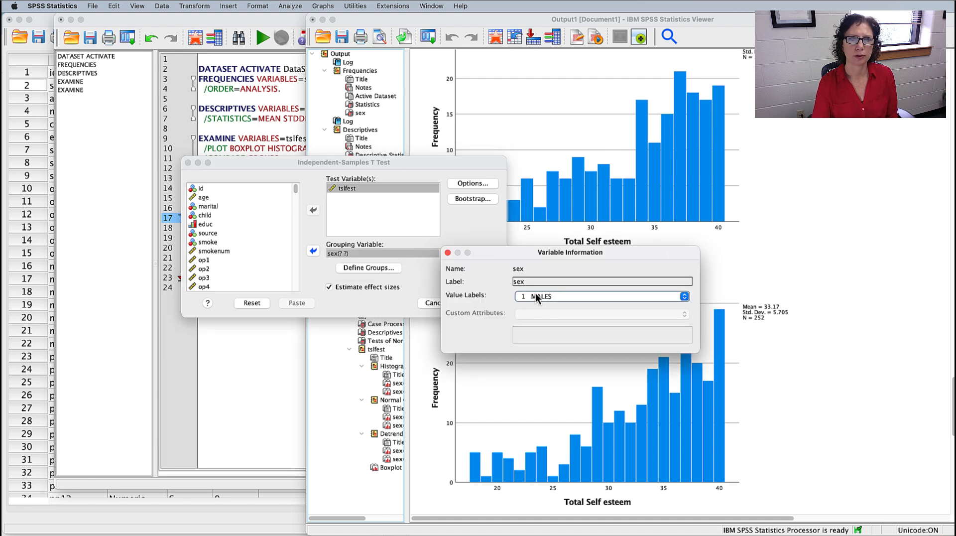
pyautogui.click(685, 297)
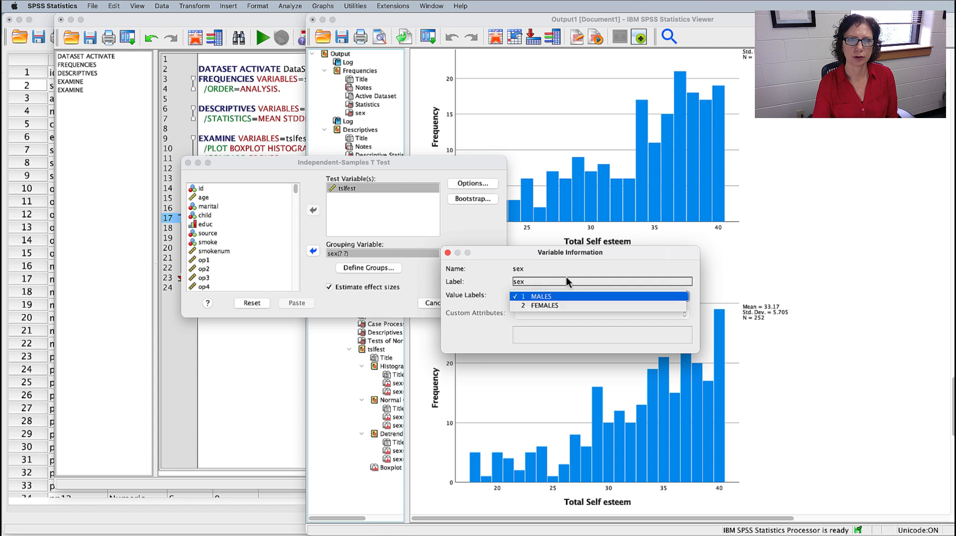
pyautogui.click(615, 256)
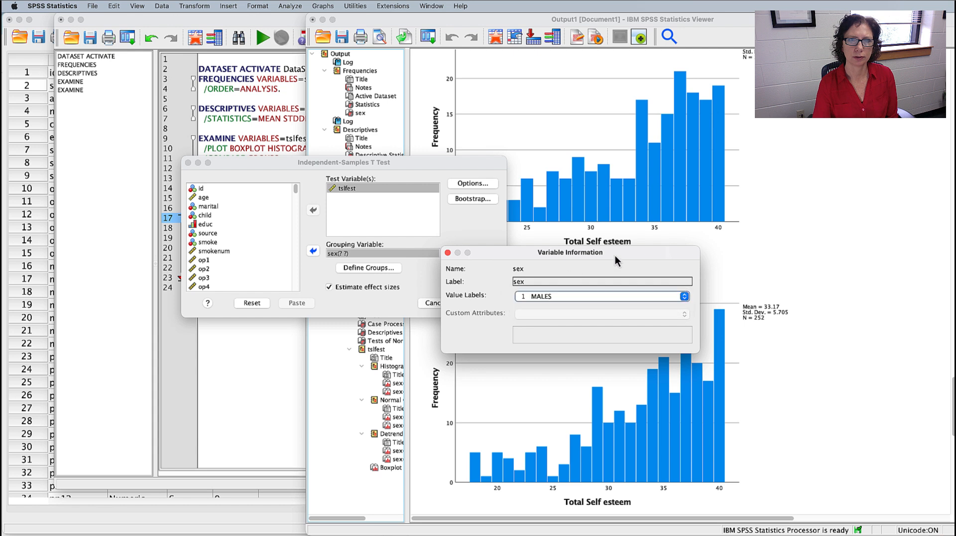
pyautogui.click(448, 253)
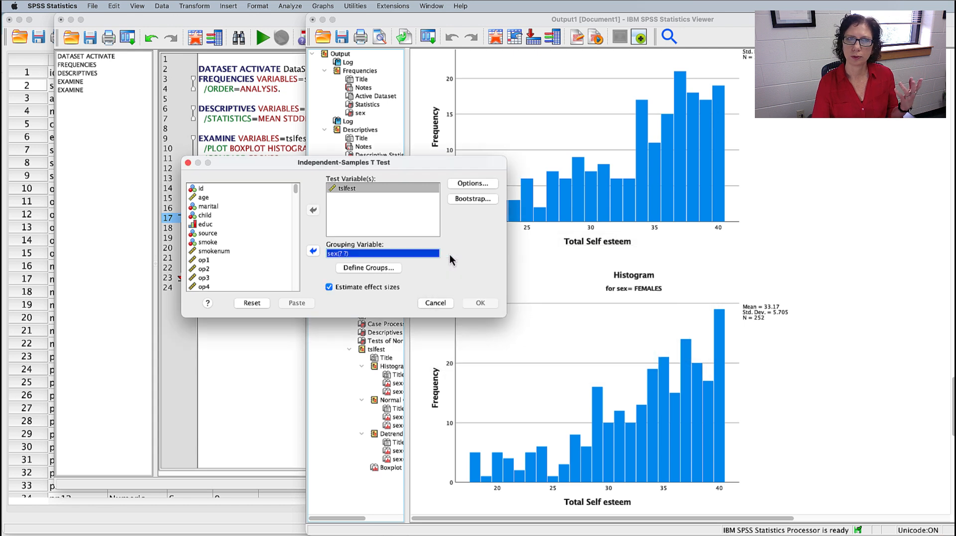
# Define group 1 as 1 and group 2 as 2, and paste the t-test command into the Syntax Editor
pyautogui.click(368, 268)
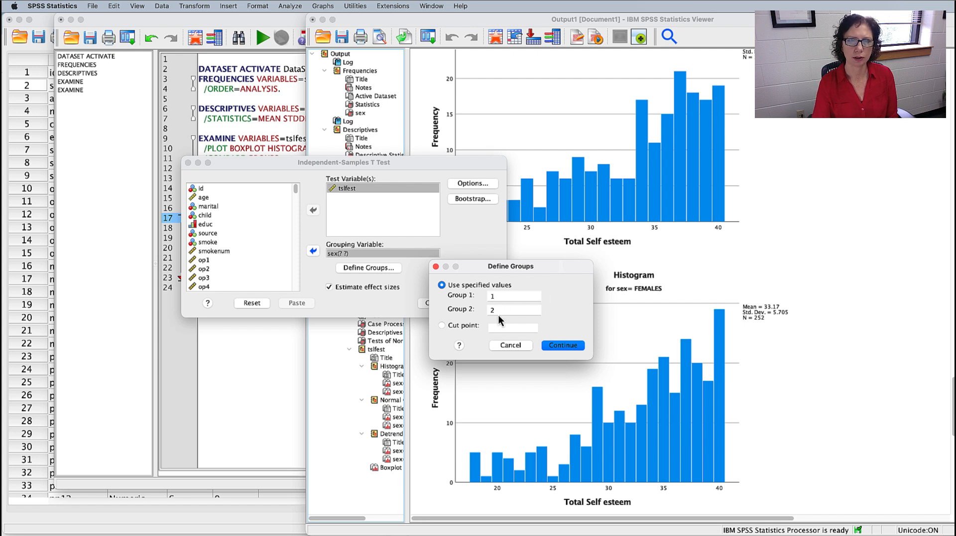
pyautogui.click(564, 346)
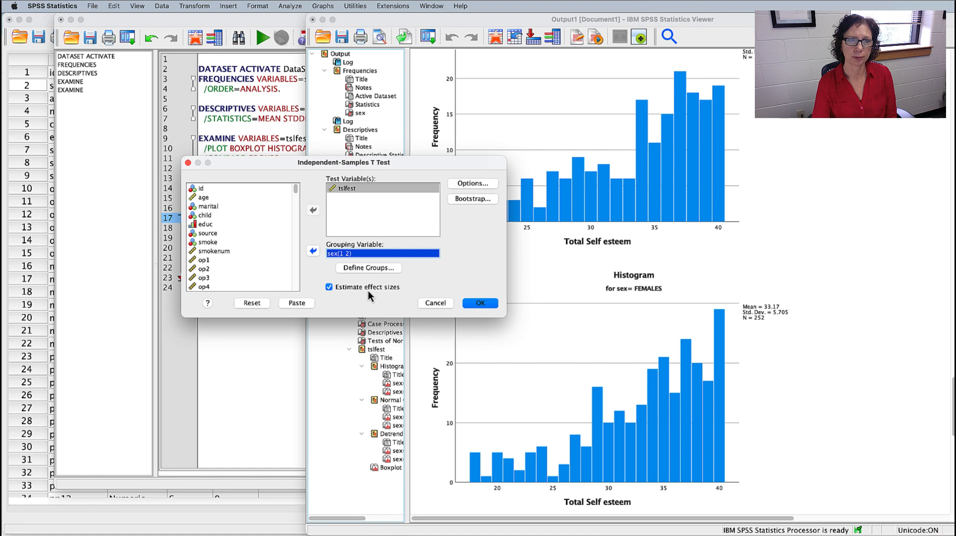
pyautogui.click(301, 304)
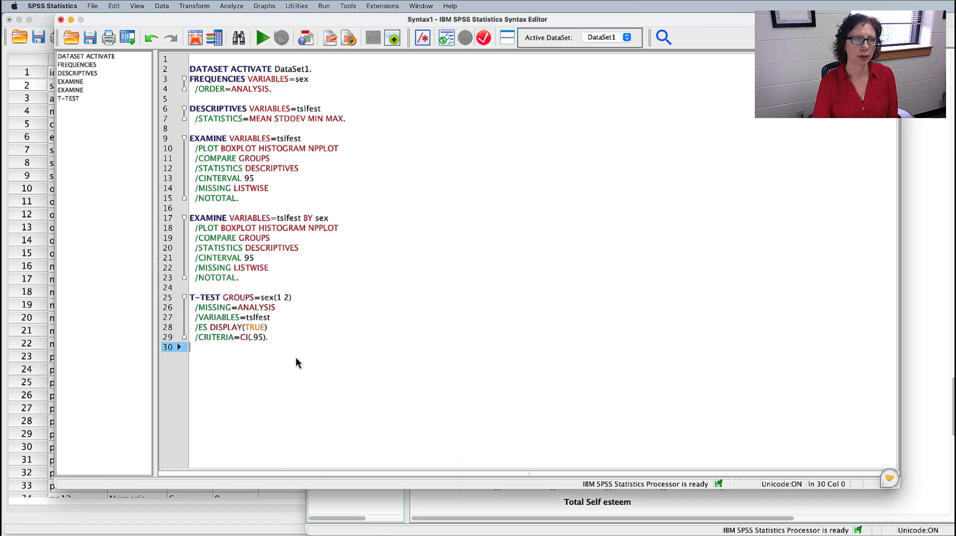
# Insert the comment line "*Independet t test." above the T-TEST command, keeping a blank line before it
pyautogui.click(228, 289)
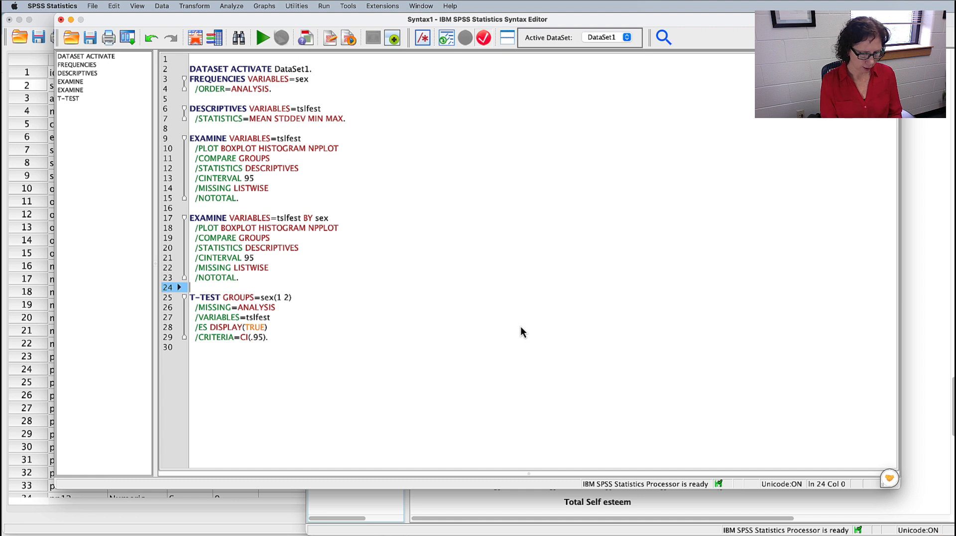
pyautogui.press('Return')
pyautogui.write('*Ind')
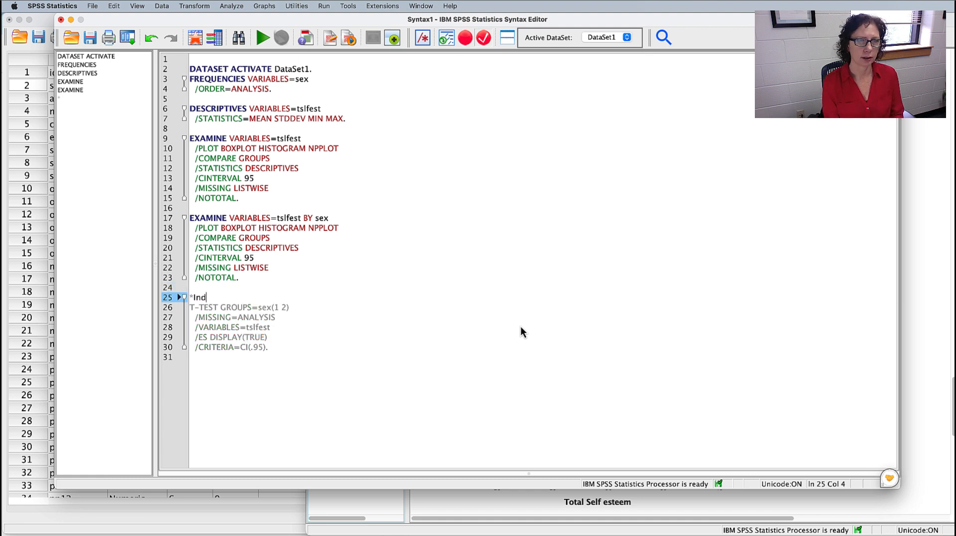
pyautogui.write('ependet t')
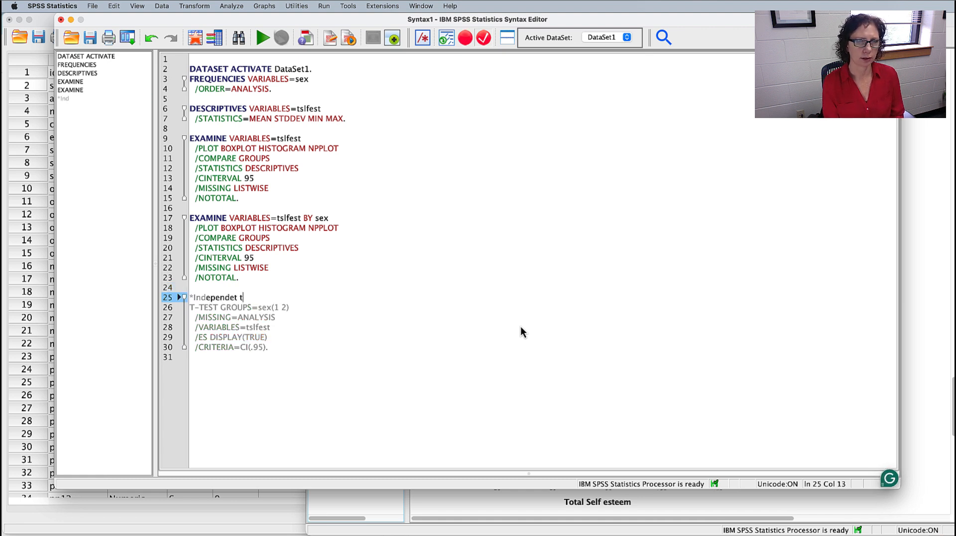
pyautogui.write(' test')
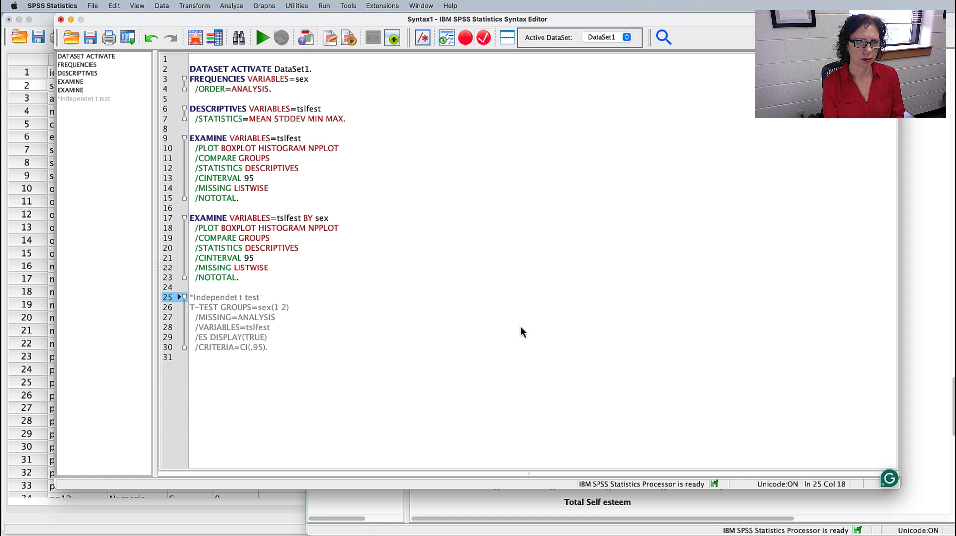
pyautogui.write('.')
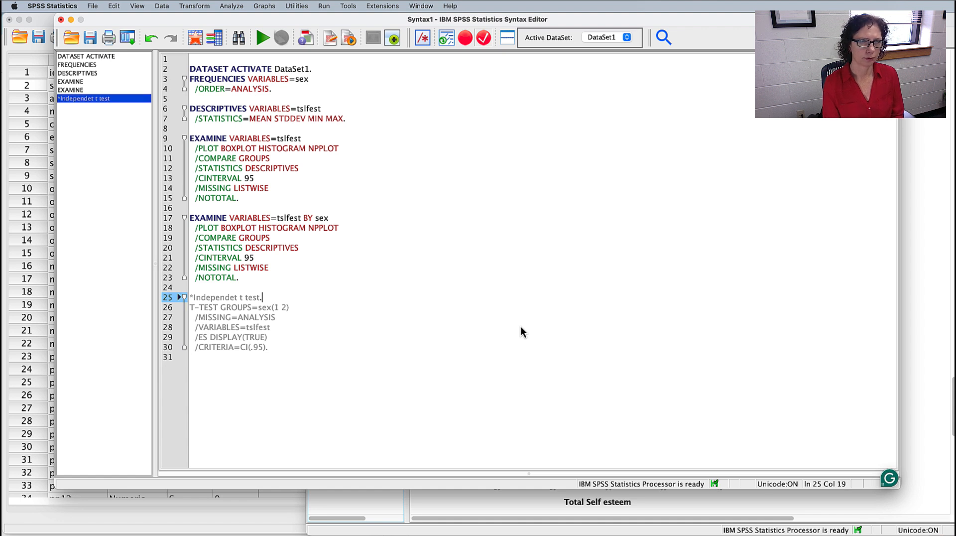
# Correct the misspelled word in the comment line above the T-TEST command to "Independent"
pyautogui.click(228, 299)
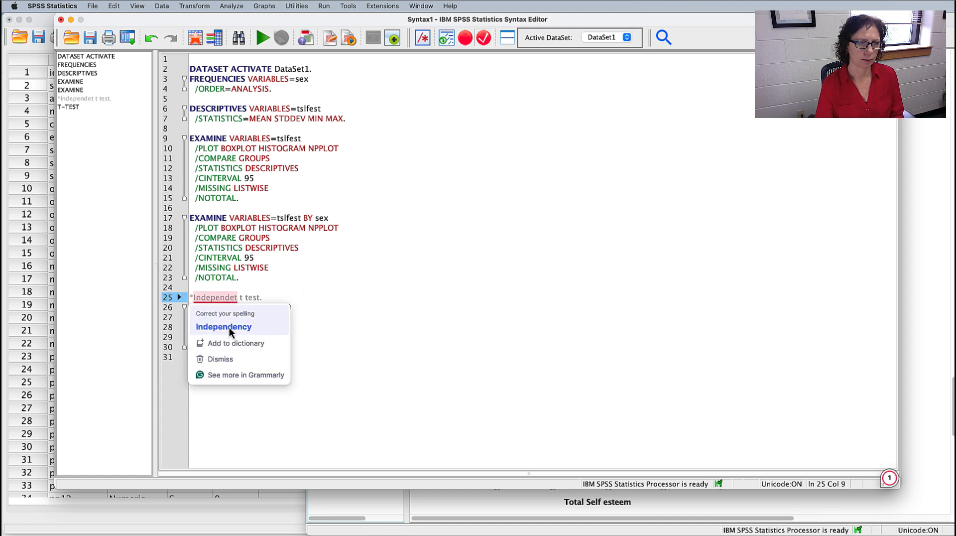
pyautogui.press('Right')
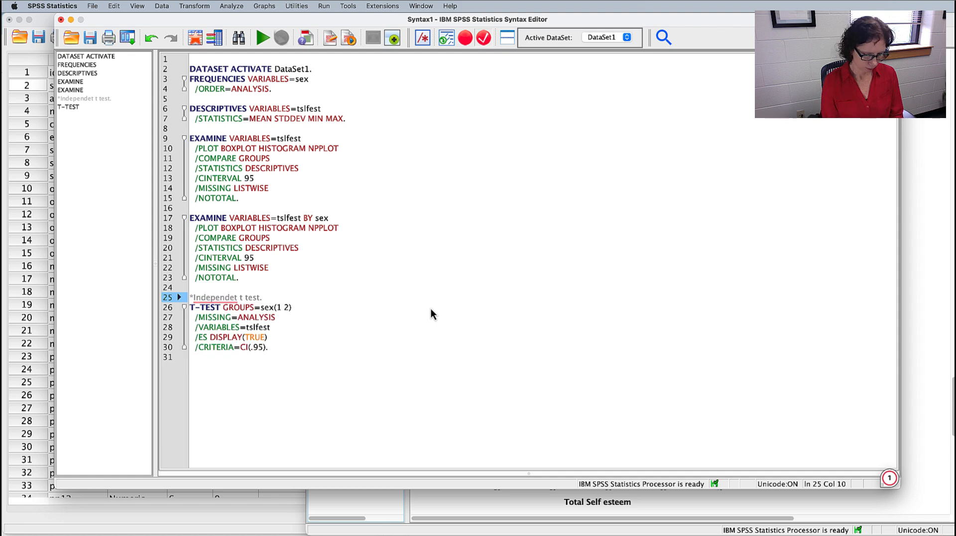
pyautogui.write('n')
pyautogui.click(340, 336)
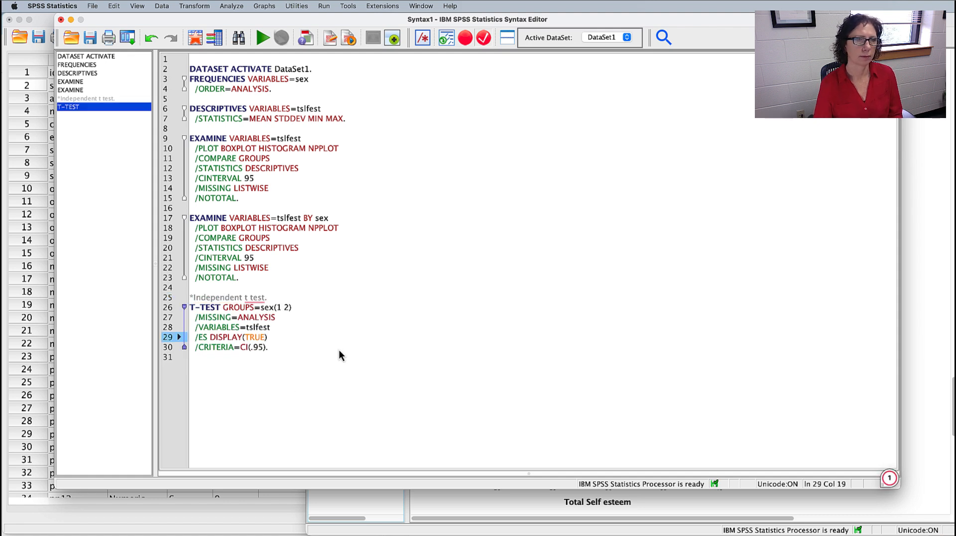
# Run the T-TEST command comparing tslfest between sex groups 1 and 2 from the syntax
pyautogui.click(281, 351)
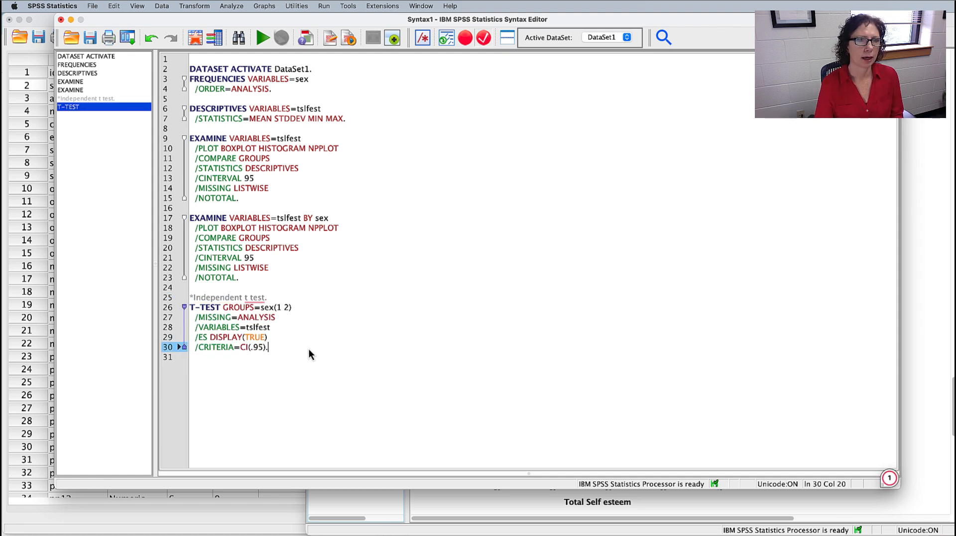
pyautogui.click(264, 38)
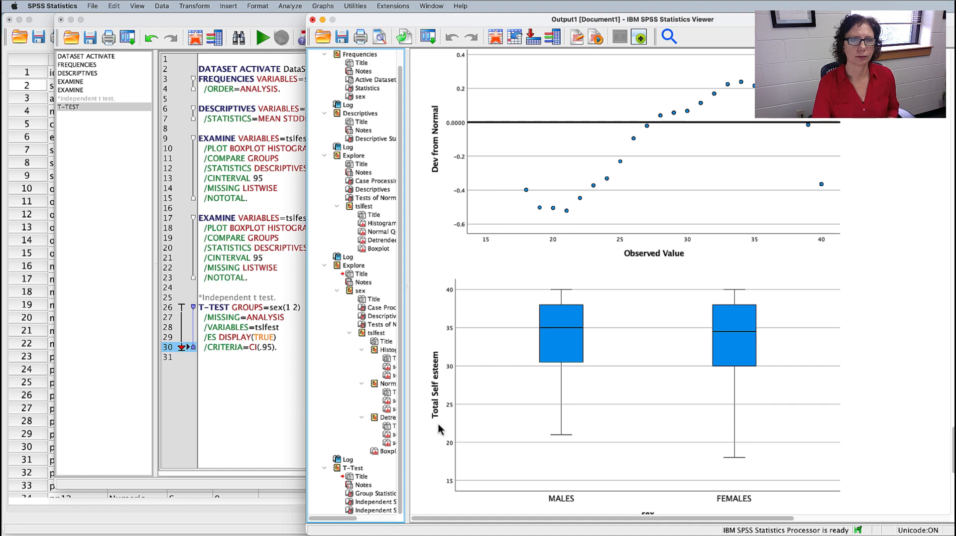
pyautogui.scroll(-10, 766, 325)
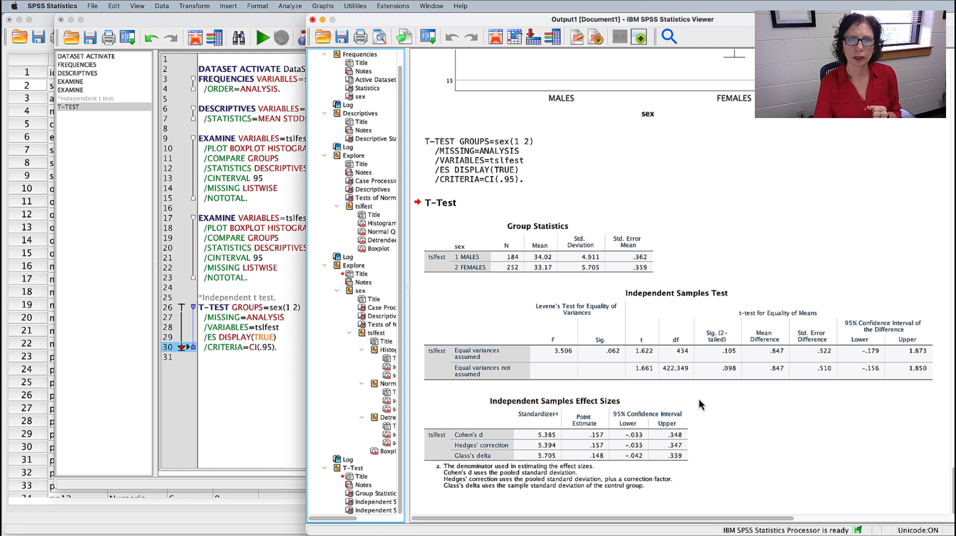
# Examine the equal-variance rows and significance in the Independent Samples Test table, and the point estimates in the Independent Samples Effect Sizes table
pyautogui.click(453, 351)
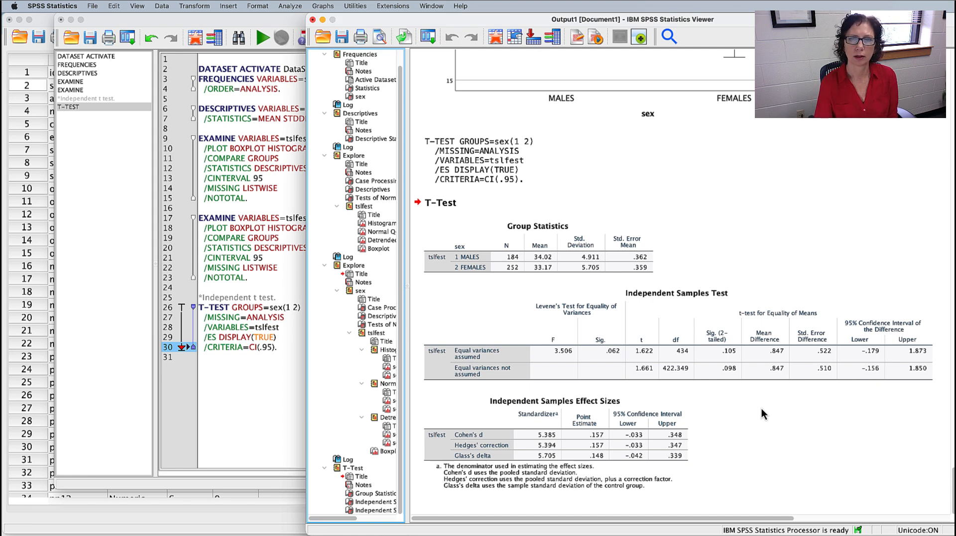
pyautogui.click(662, 367)
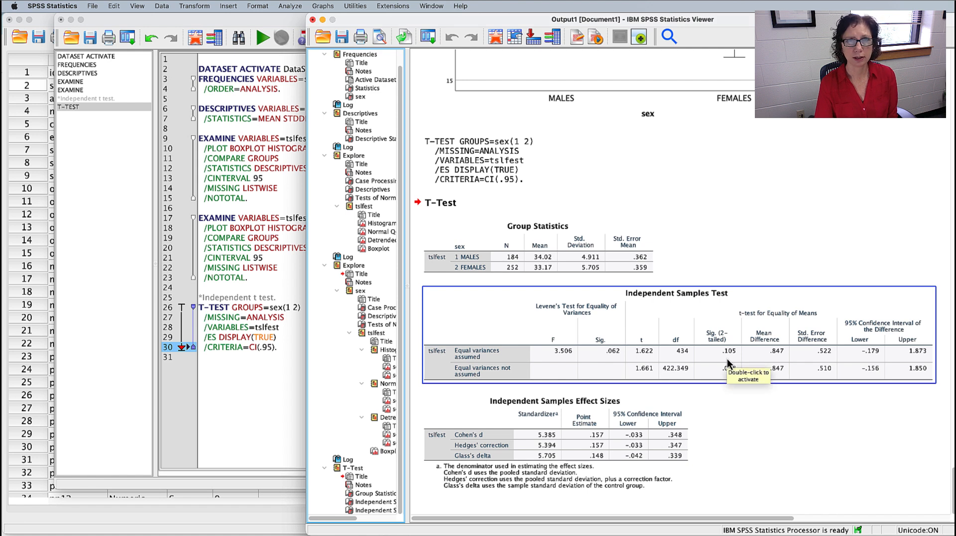
pyautogui.click(825, 453)
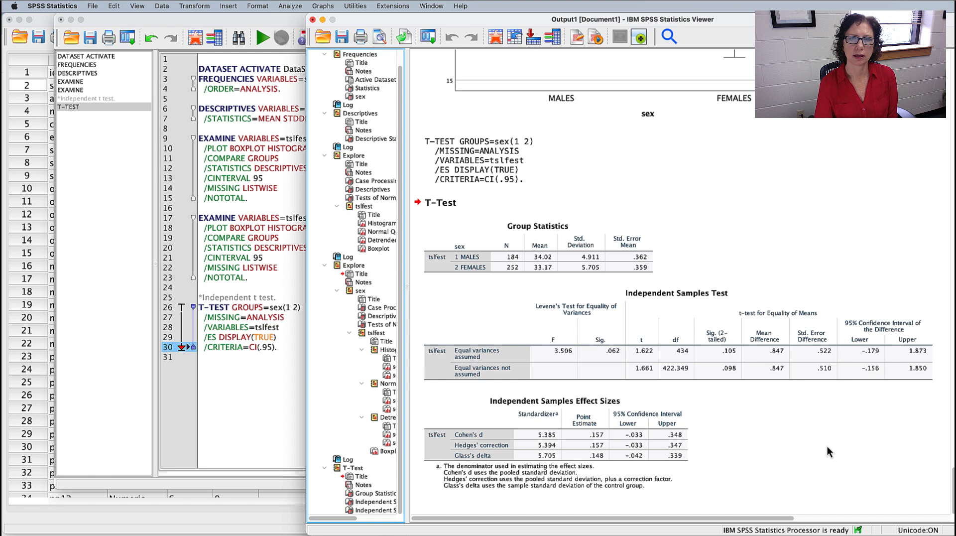
pyautogui.click(540, 430)
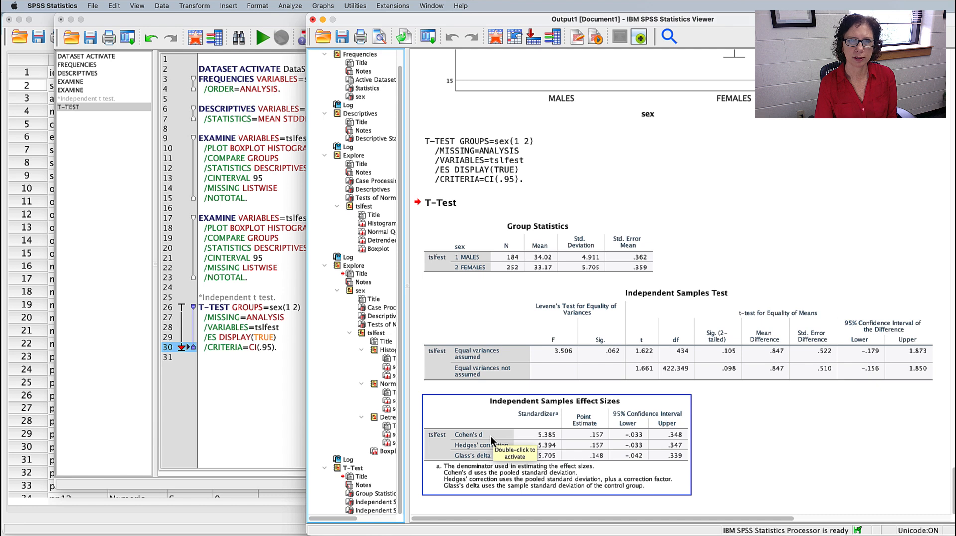
pyautogui.click(724, 440)
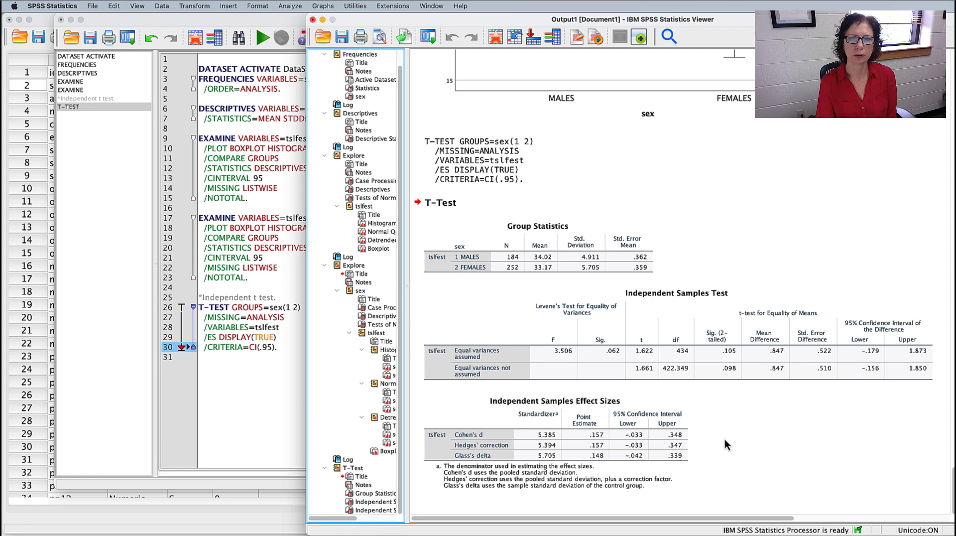
pyautogui.click(576, 439)
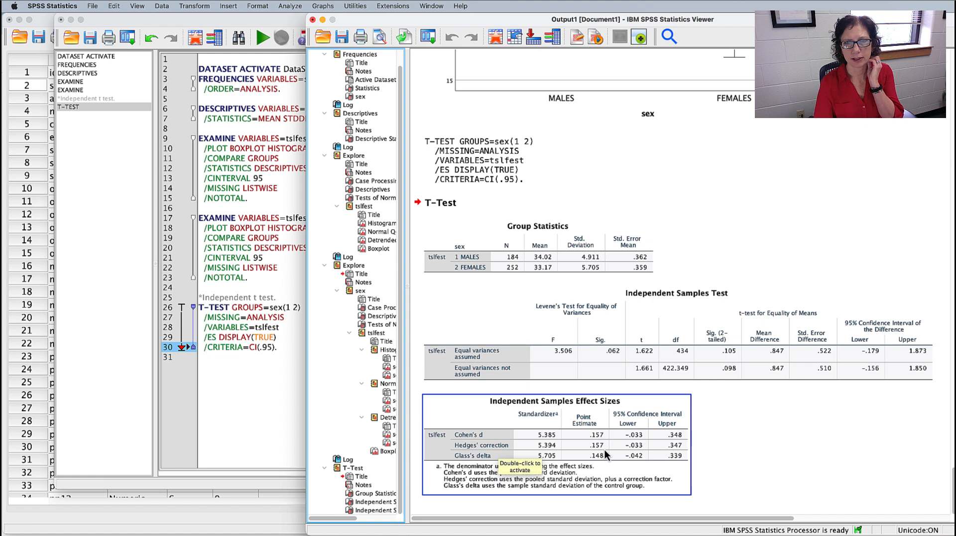
pyautogui.click(788, 445)
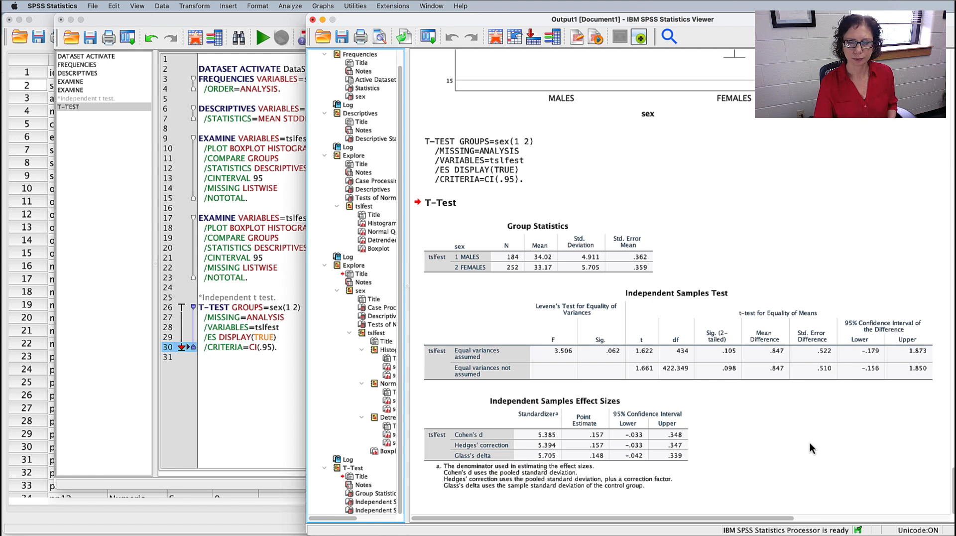
pyautogui.click(766, 382)
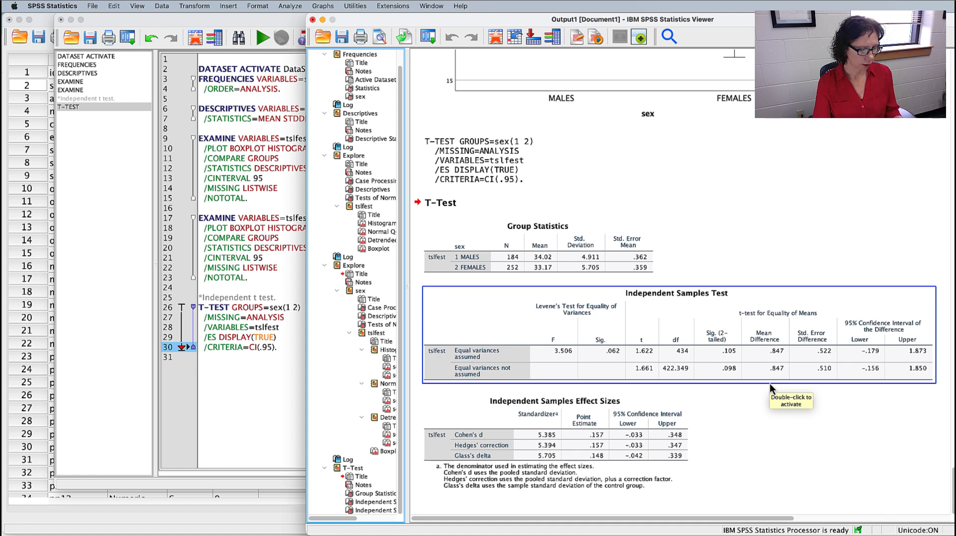
# Switch to Word and read the t-test interpretation notes and effect size guidelines in LabSheet Lab7 tTests
pyautogui.press('super+Tab')
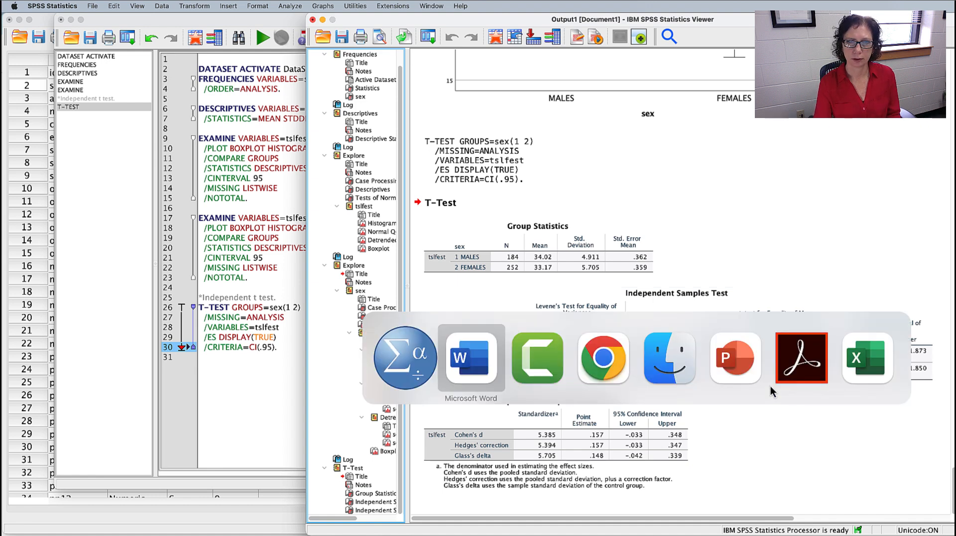
pyautogui.scroll(-10, 689, 298)
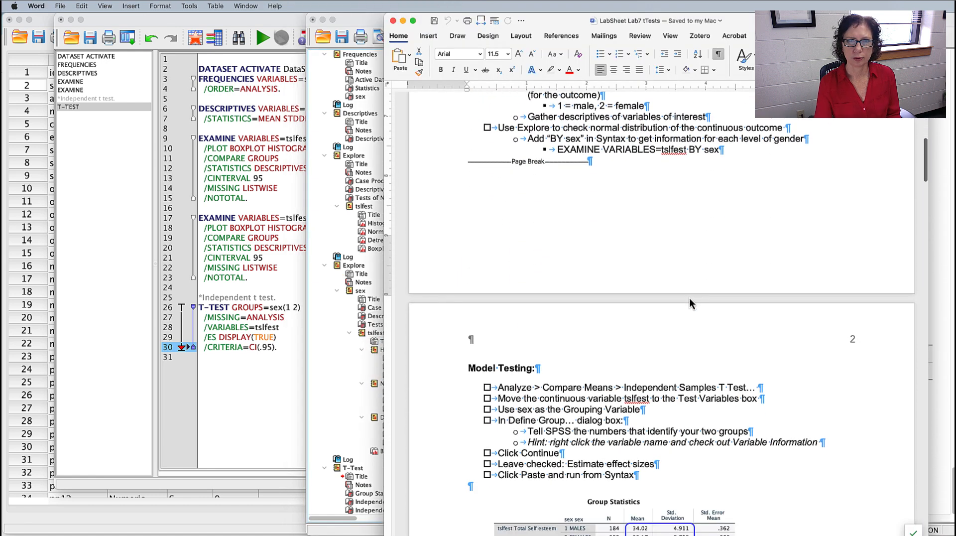
pyautogui.scroll(-6, 689, 298)
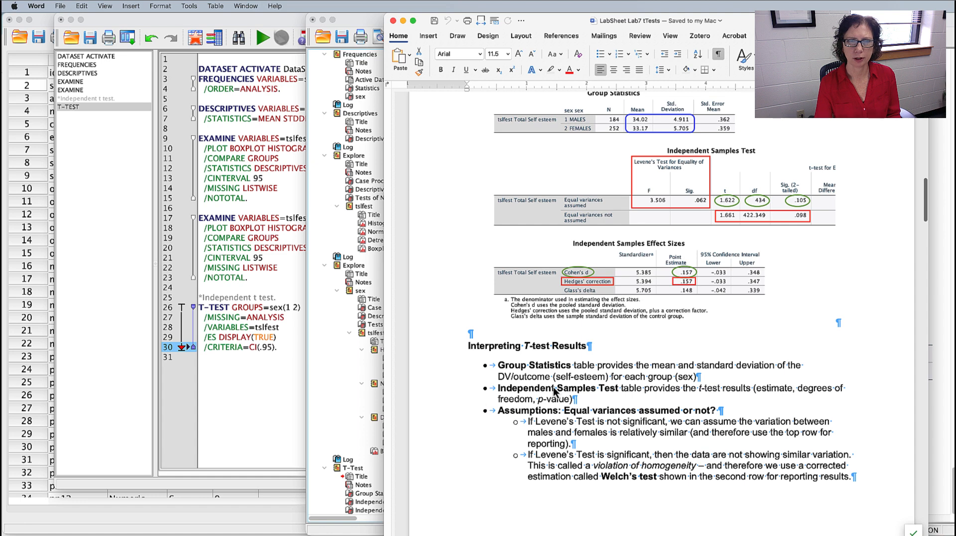
pyautogui.scroll(-2, 582, 435)
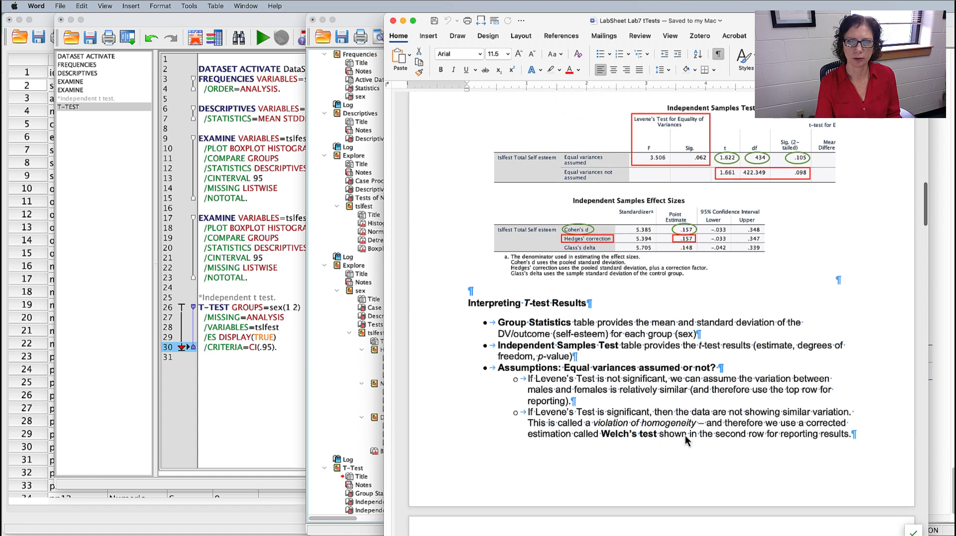
pyautogui.scroll(-12, 737, 443)
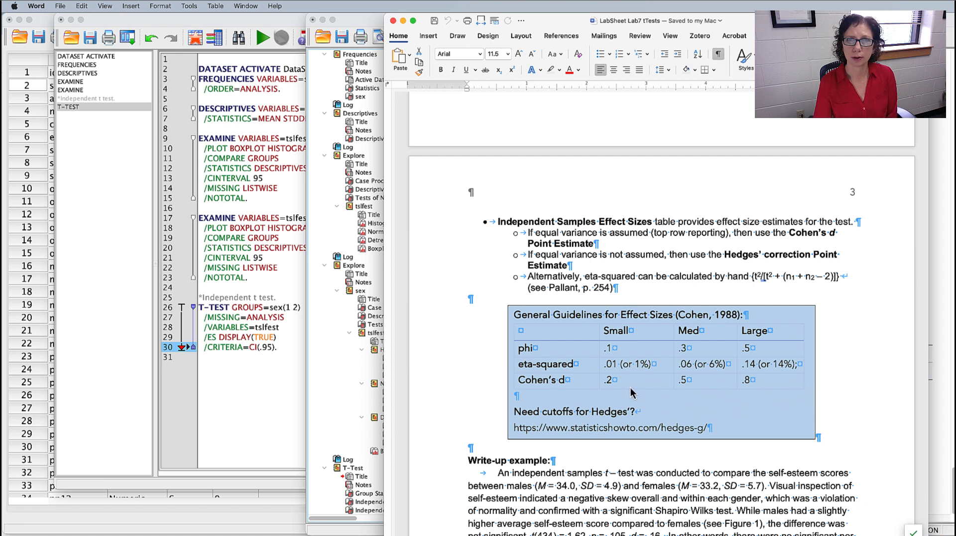
# Compare the effect size and significance in the SPSS output with the Cohen's d guidelines in the Word lab sheet
pyautogui.press('super+Tab')
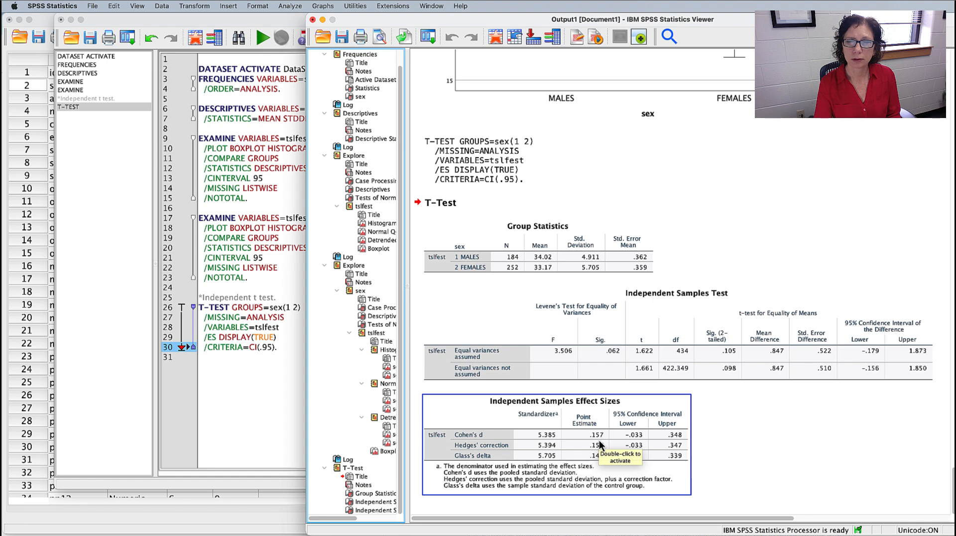
pyautogui.press('super+Tab')
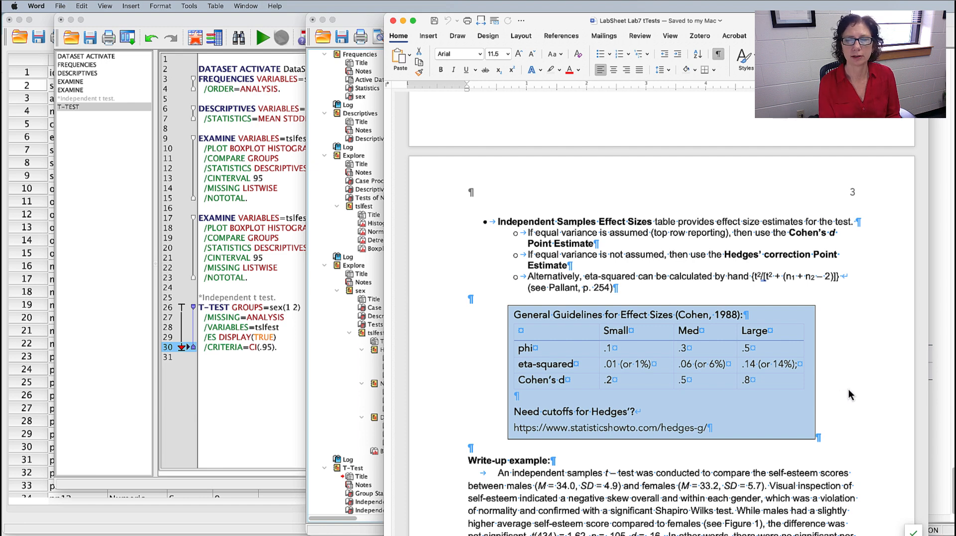
pyautogui.press('super+Tab')
pyautogui.click(746, 360)
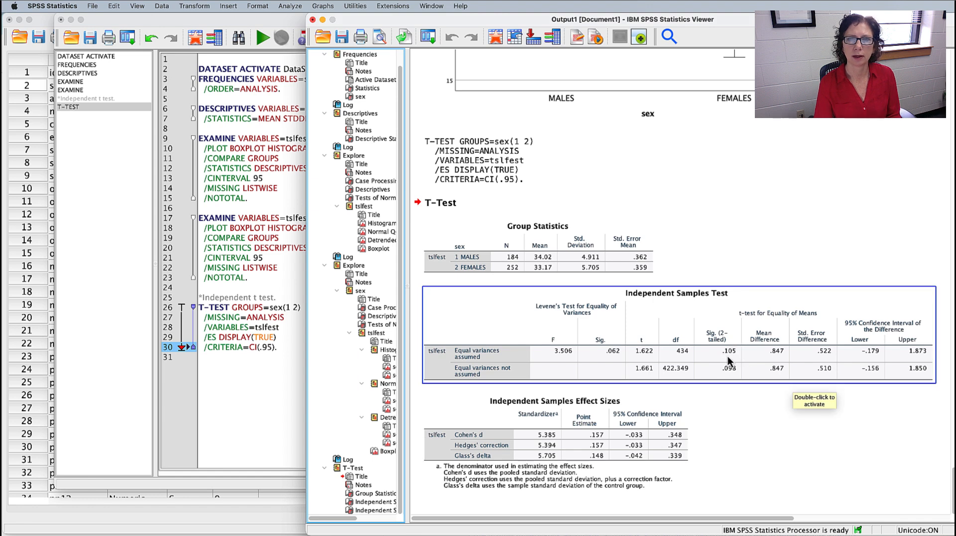
pyautogui.click(829, 437)
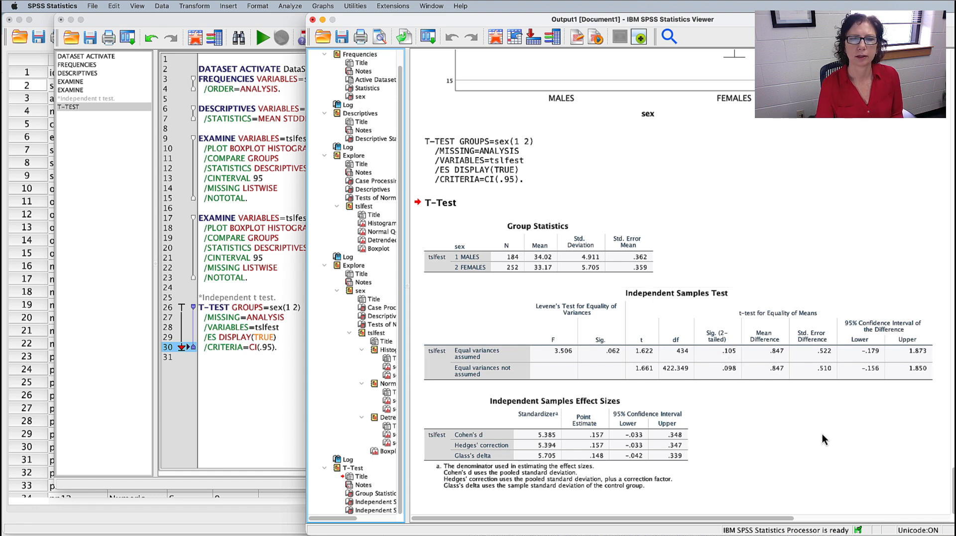
# Switch to Word, enlarge the lab sheet window and read the t-test write-up example
pyautogui.press('super+Tab')
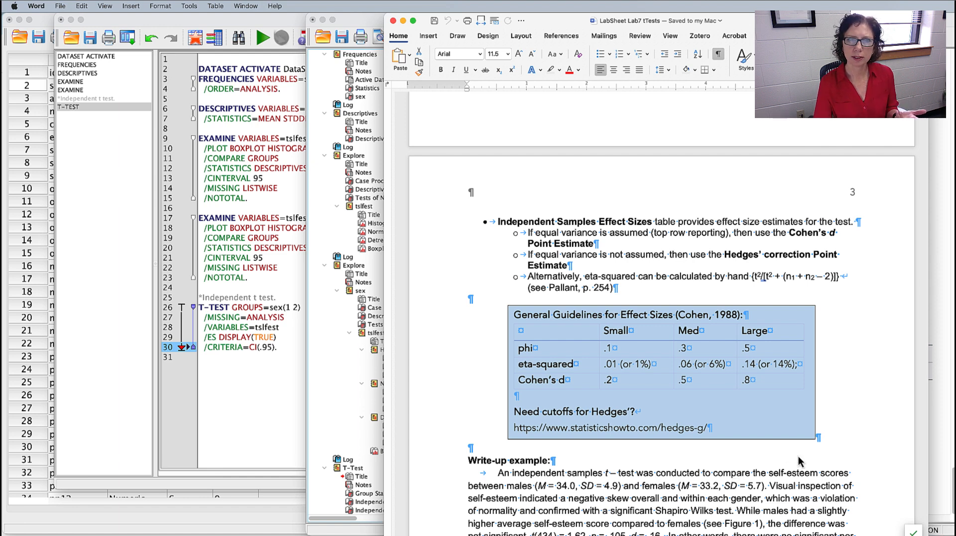
pyautogui.scroll(-4, 799, 460)
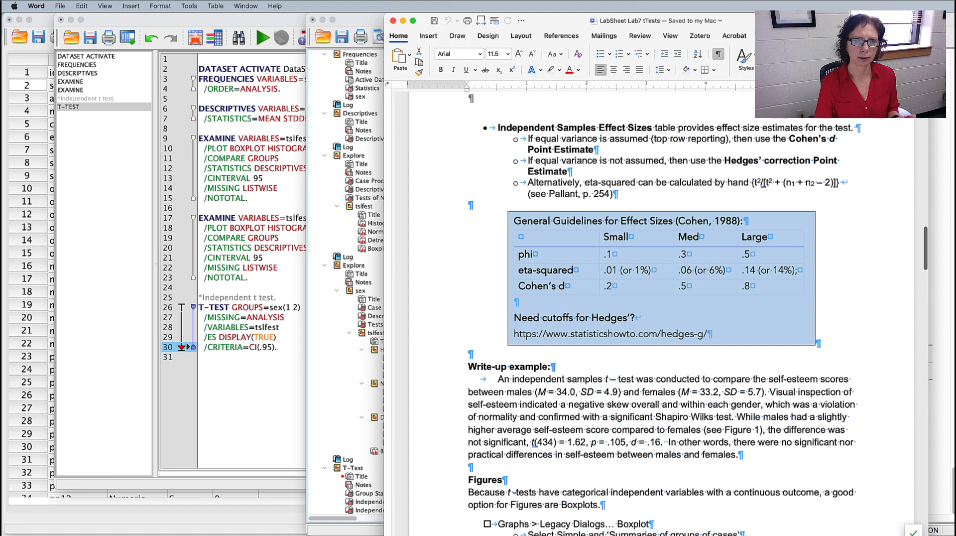
pyautogui.moveTo(385, 535); pyautogui.dragTo(29, 476)
pyautogui.scroll(-12, 616, 377)
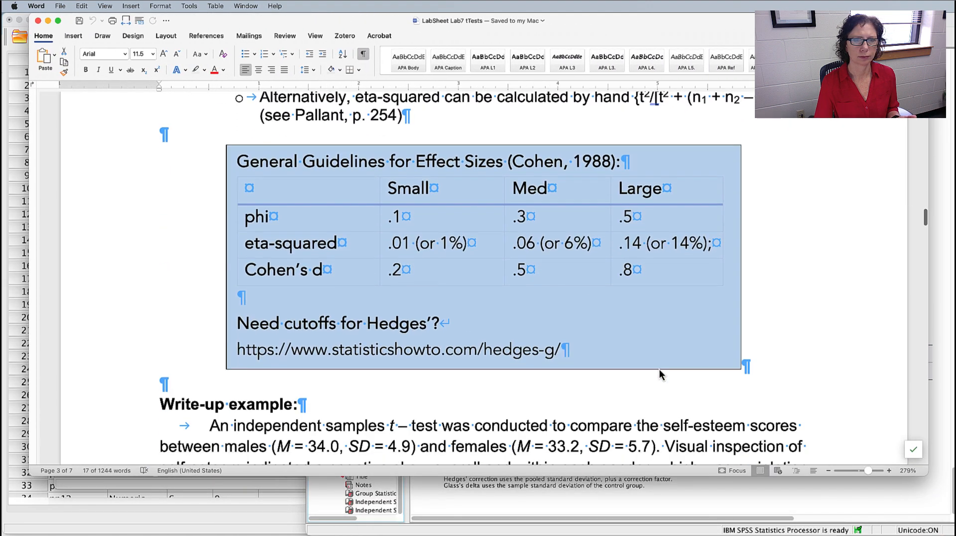
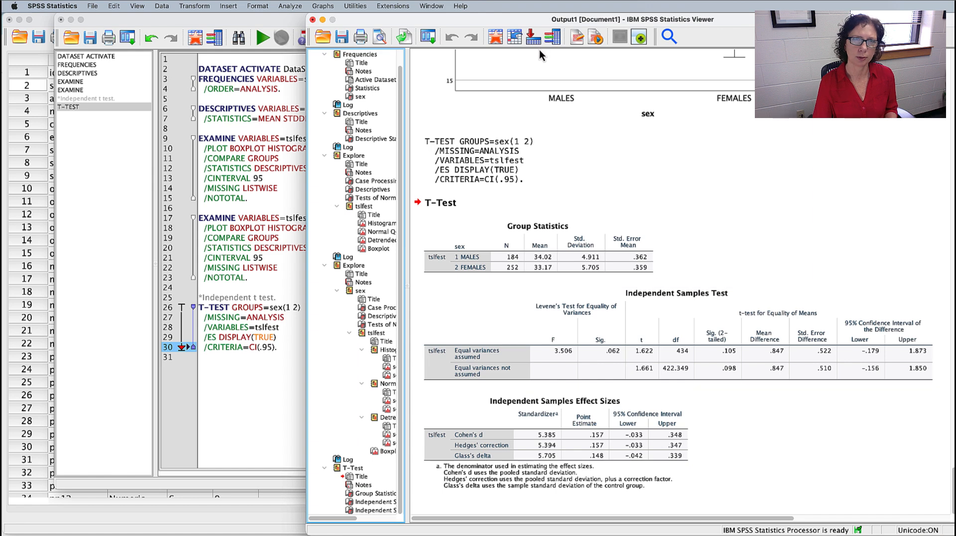
# In SPSS, start defining a legacy Simple boxplot using summaries for groups of cases
pyautogui.click(322, 6)
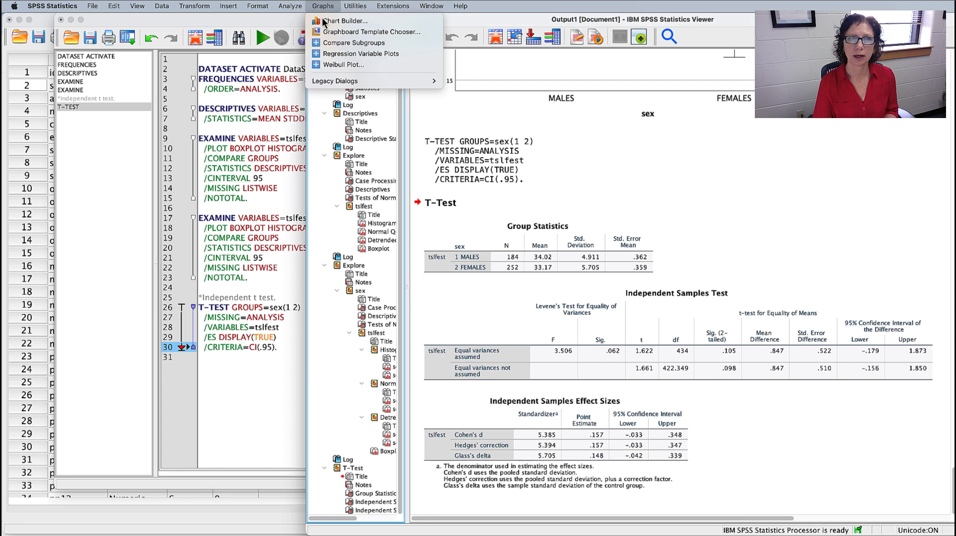
pyautogui.moveTo(325, 83)
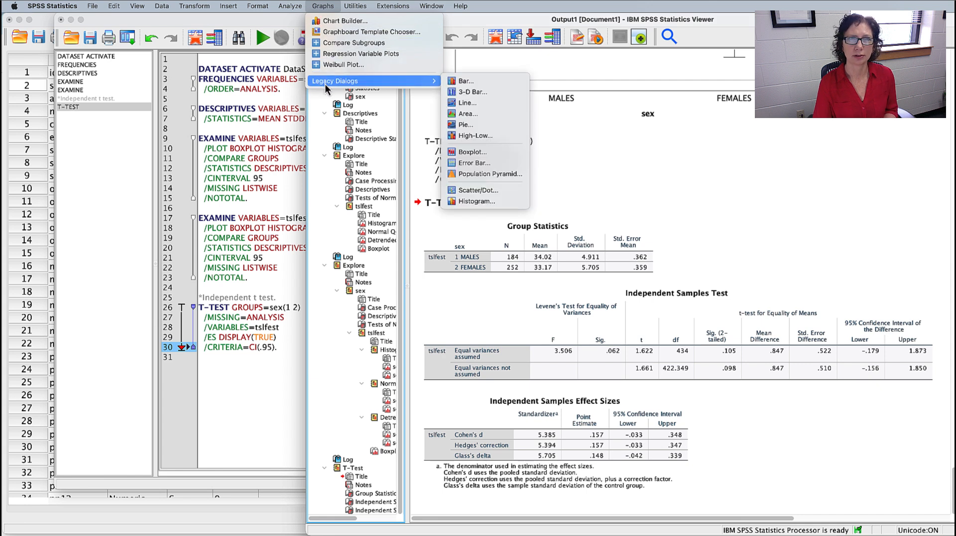
pyautogui.click(472, 154)
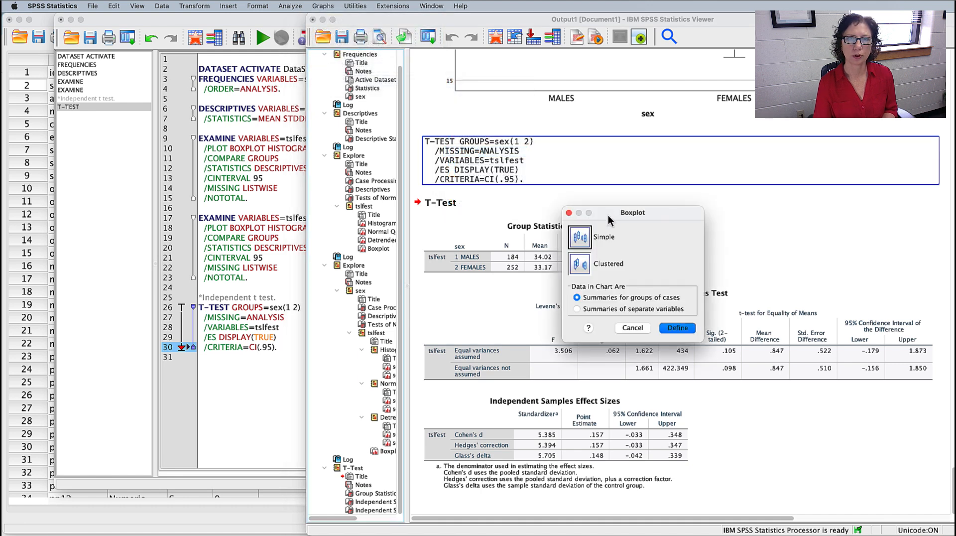
pyautogui.moveTo(595, 190); pyautogui.dragTo(479, 112)
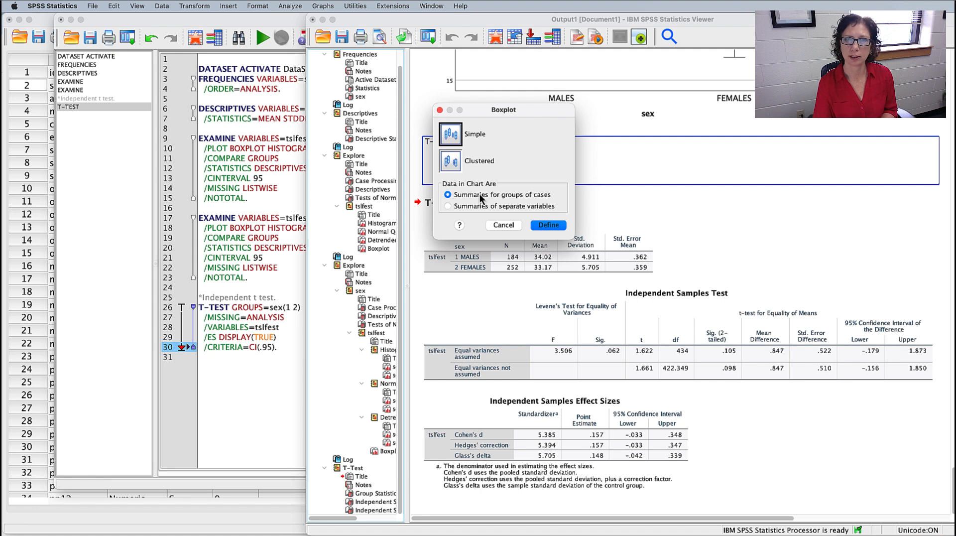
pyautogui.click(548, 227)
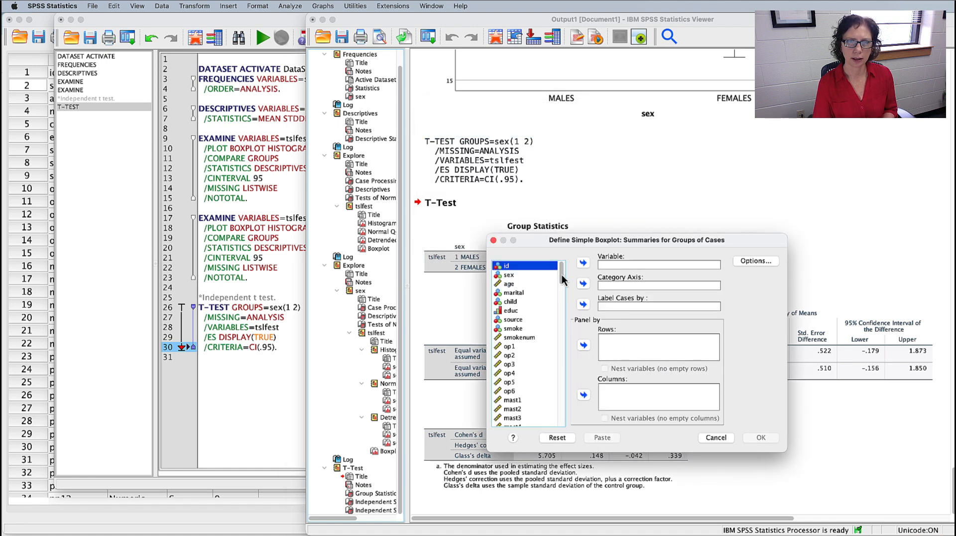
# Assign tslfest as the variable of the simple boxplot
pyautogui.moveTo(563, 280); pyautogui.dragTo(564, 422)
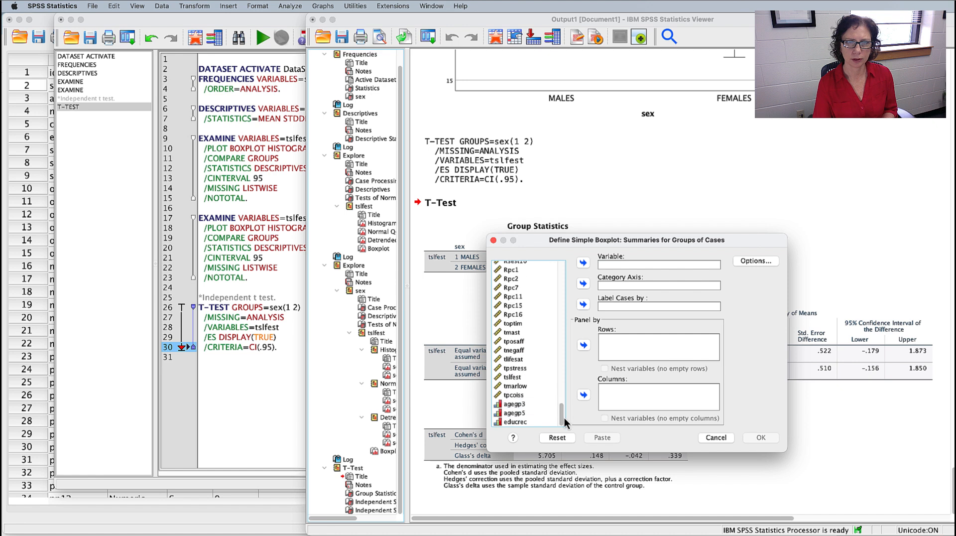
pyautogui.click(512, 376)
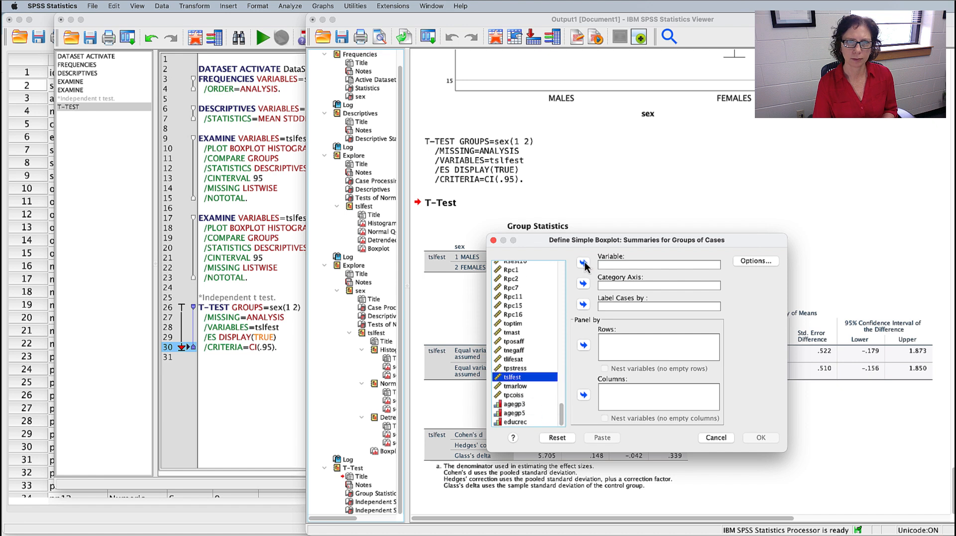
pyautogui.click(583, 263)
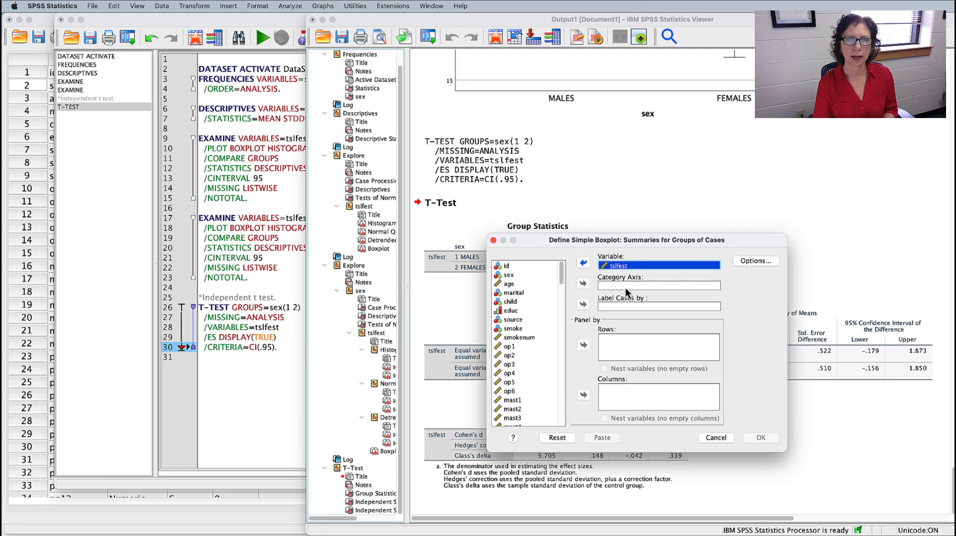
# Assign sex as the category axis of the simple boxplot and paste the command into the syntax file
pyautogui.click(506, 276)
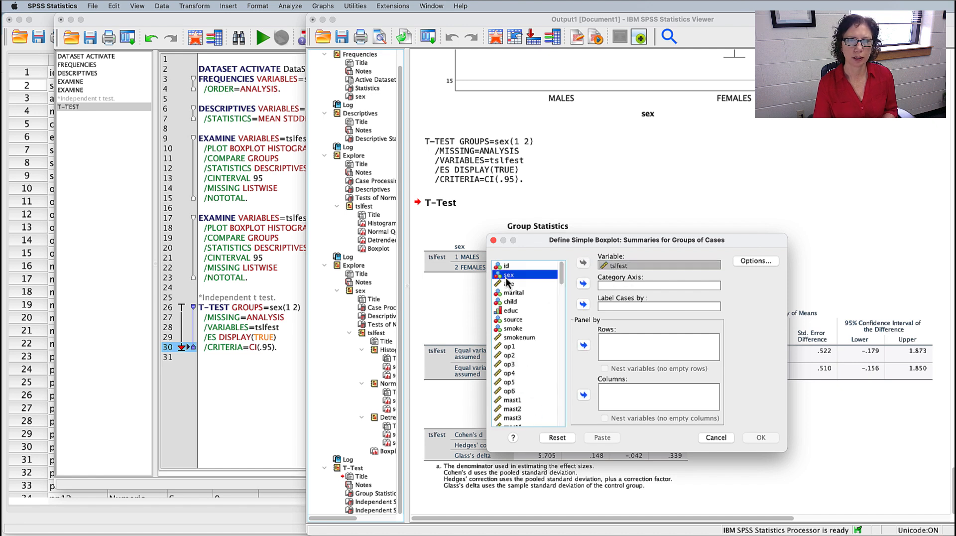
pyautogui.click(583, 283)
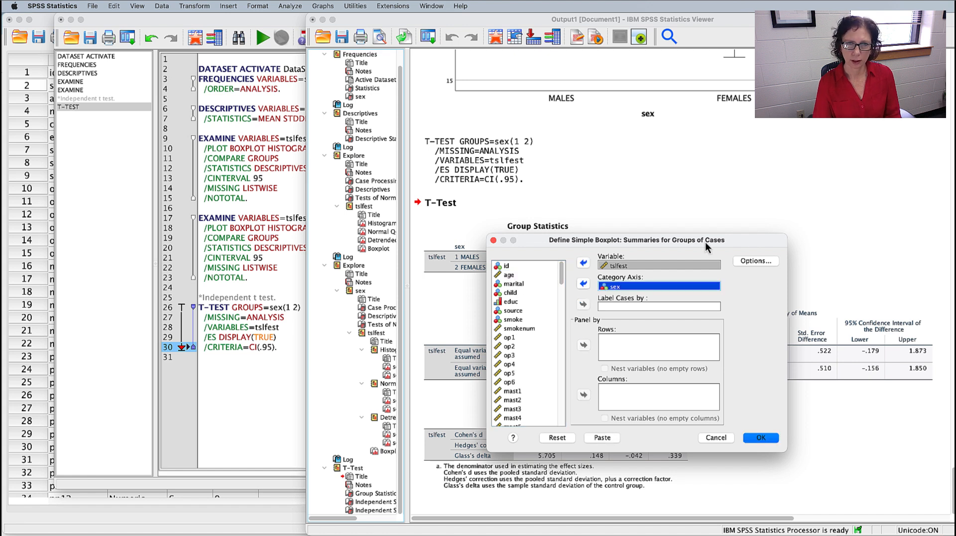
pyautogui.click(604, 438)
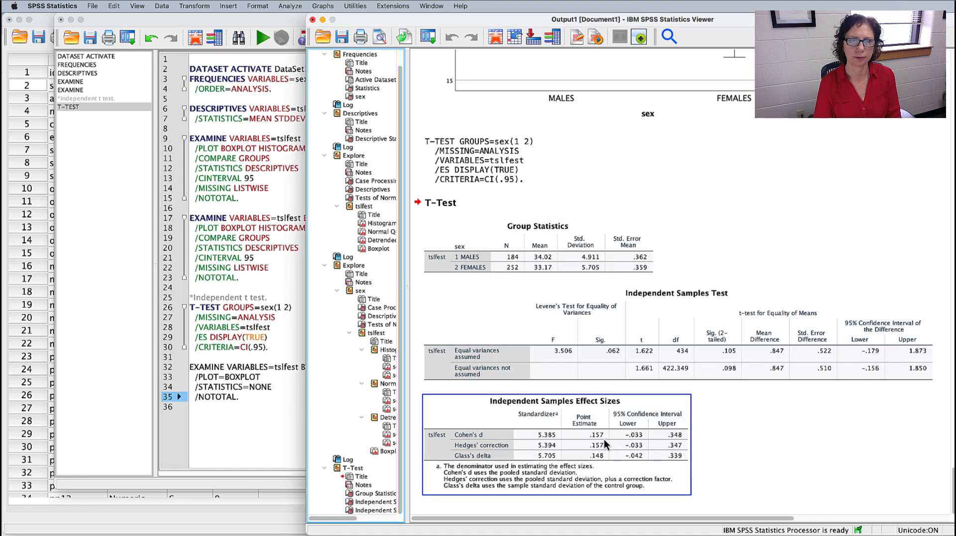
# Run the pasted EXAMINE boxplot command for tslfest by sex from the syntax file
pyautogui.click(292, 431)
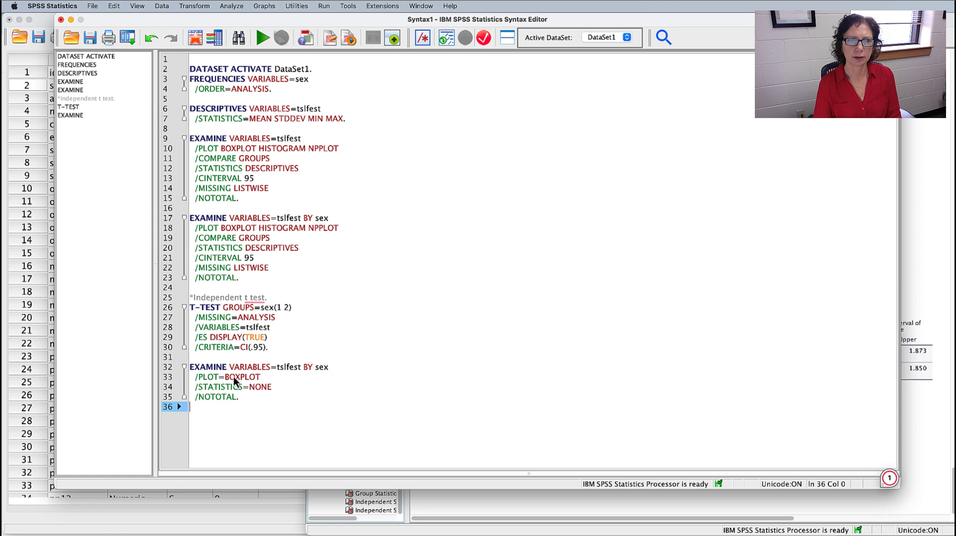
pyautogui.moveTo(218, 377); pyautogui.dragTo(250, 378)
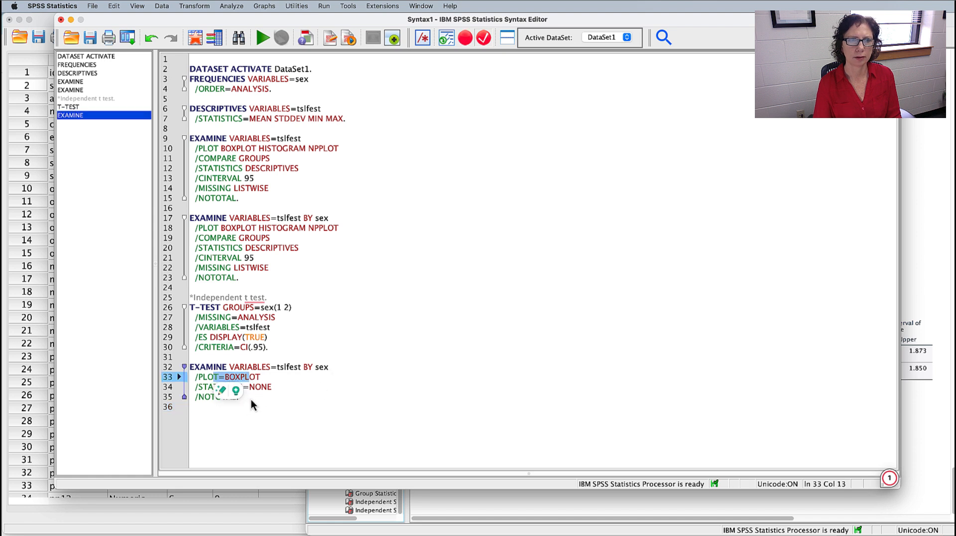
pyautogui.click(252, 399)
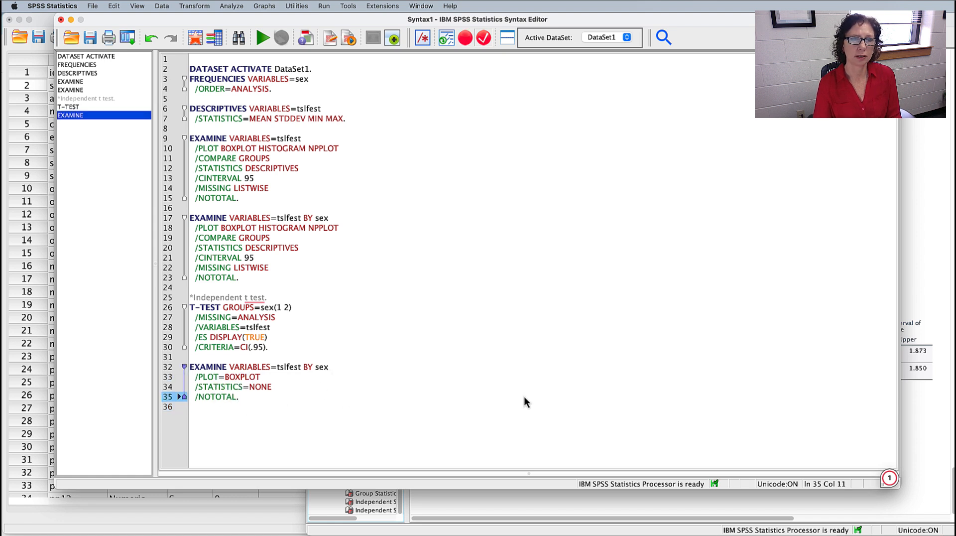
pyautogui.click(264, 38)
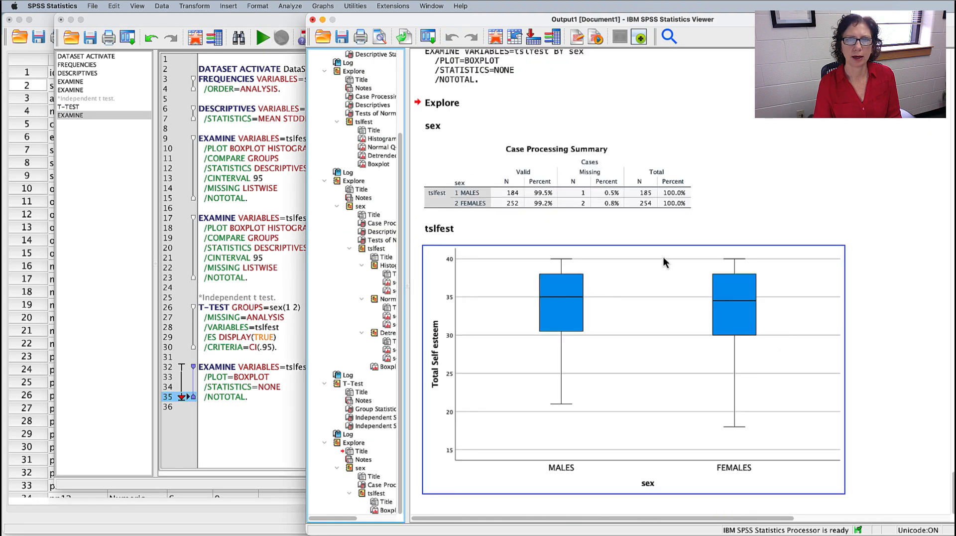
pyautogui.click(889, 366)
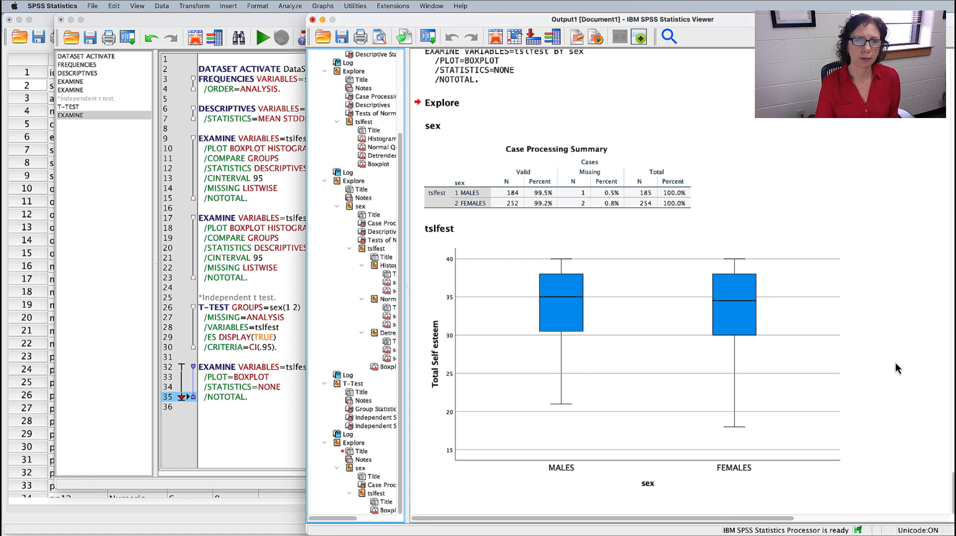
# Open the new boxplot for editing and change its vertical axis title to "Total Self Esteem"
pyautogui.click(633, 335)
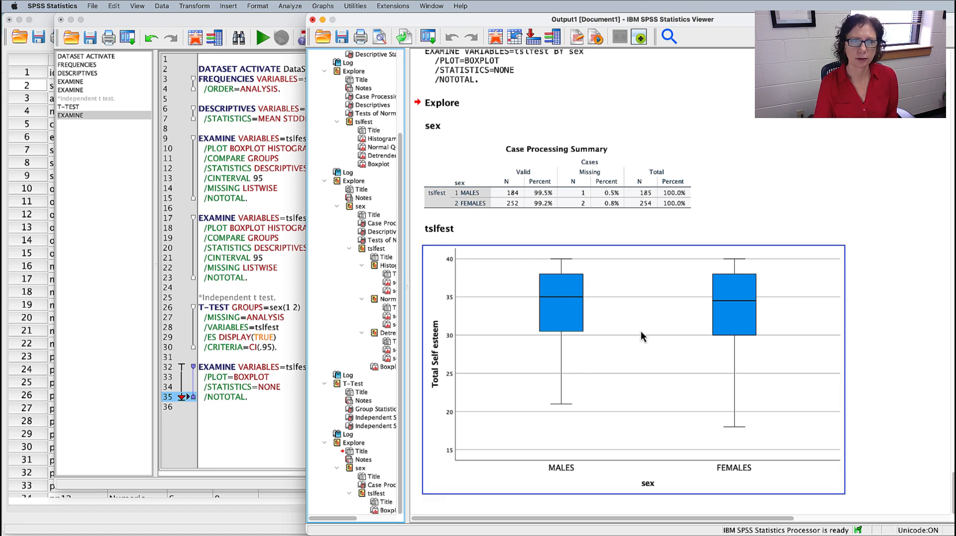
pyautogui.doubleClick(645, 328)
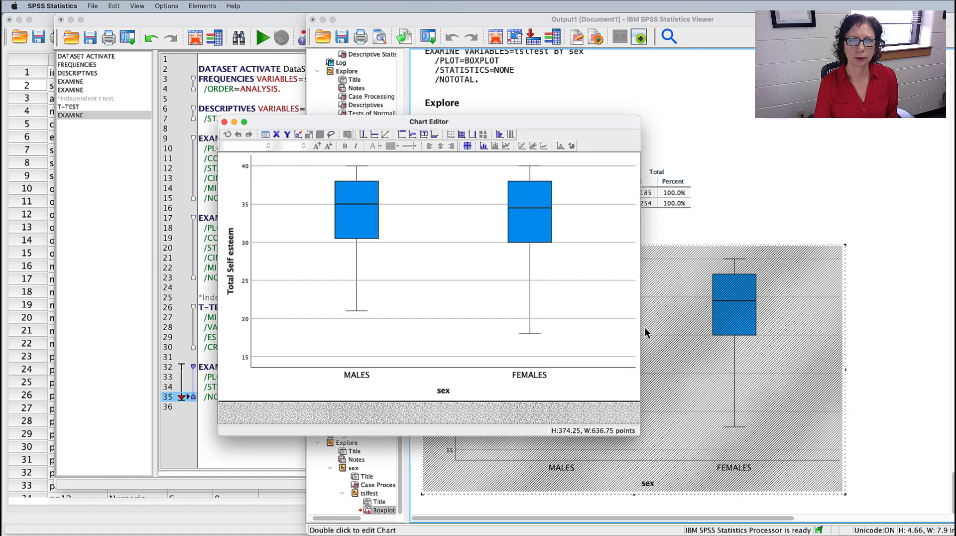
pyautogui.click(231, 252)
pyautogui.click(232, 256)
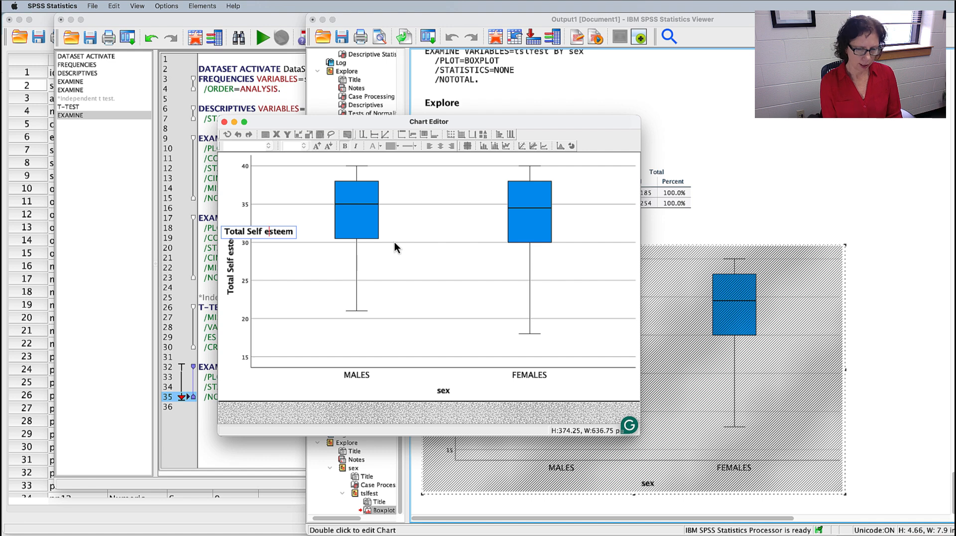
pyautogui.press('BackSpace')
pyautogui.write('E')
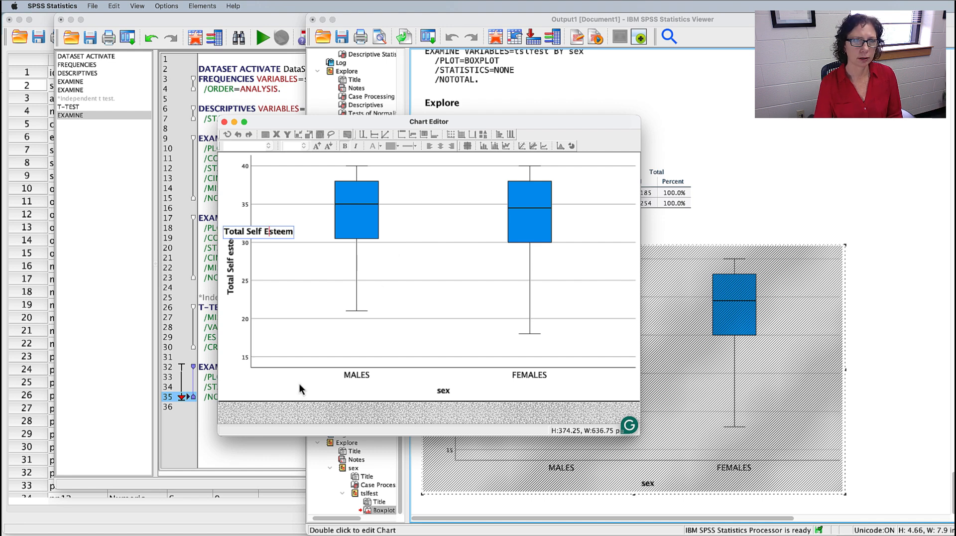
# Change the MALES category label on the boxplot's horizontal axis to "Males"
pyautogui.click(360, 376)
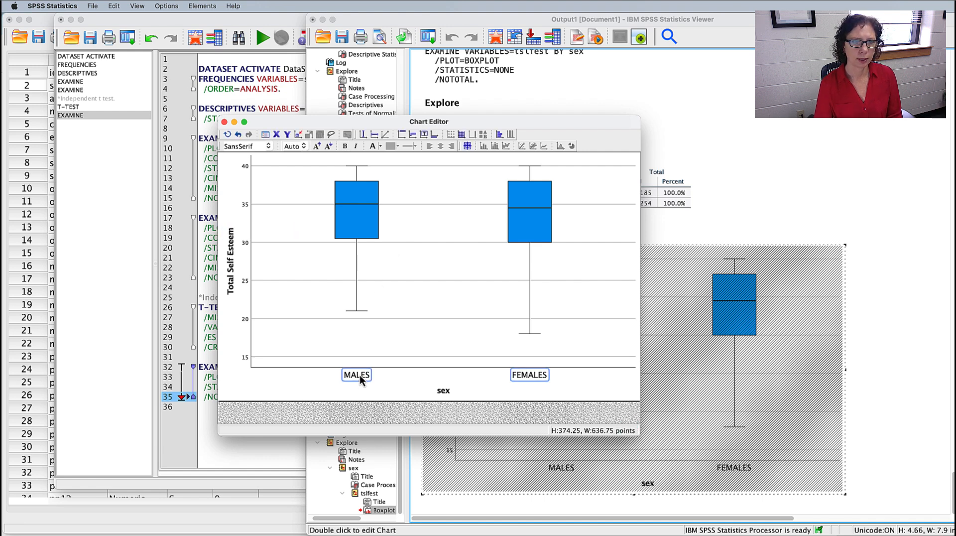
pyautogui.click(360, 377)
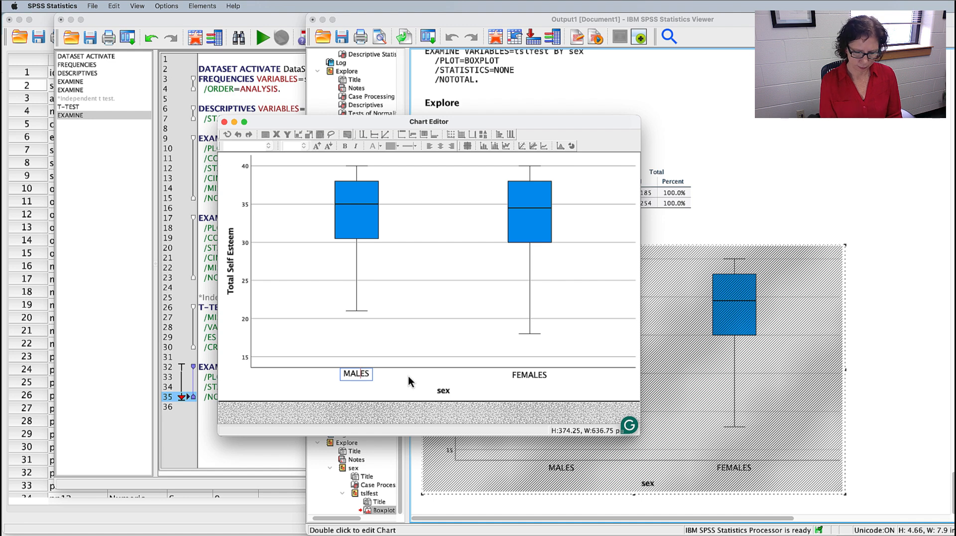
pyautogui.press('BackSpace')
pyautogui.press('BackSpace')
pyautogui.press('BackSpace')
pyautogui.press('BackSpace')
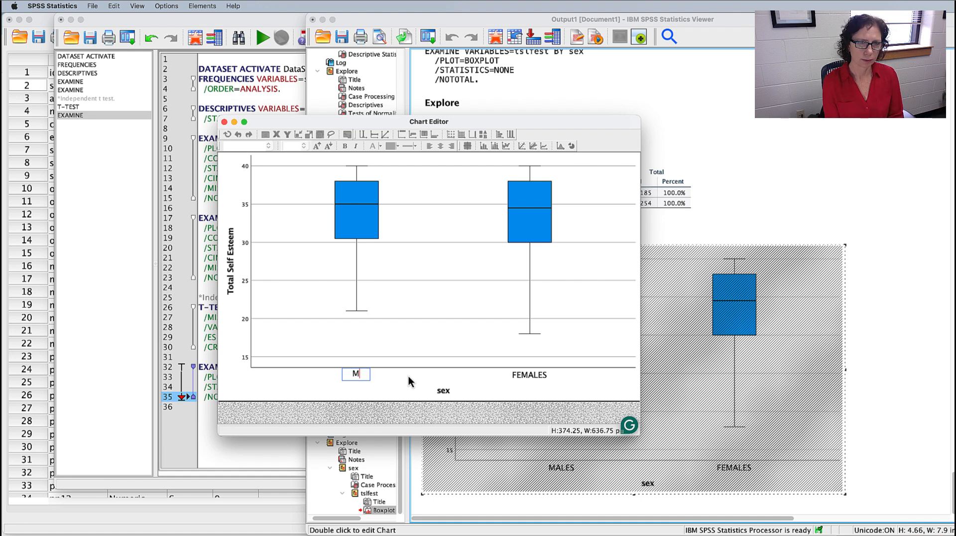
pyautogui.write('ales')
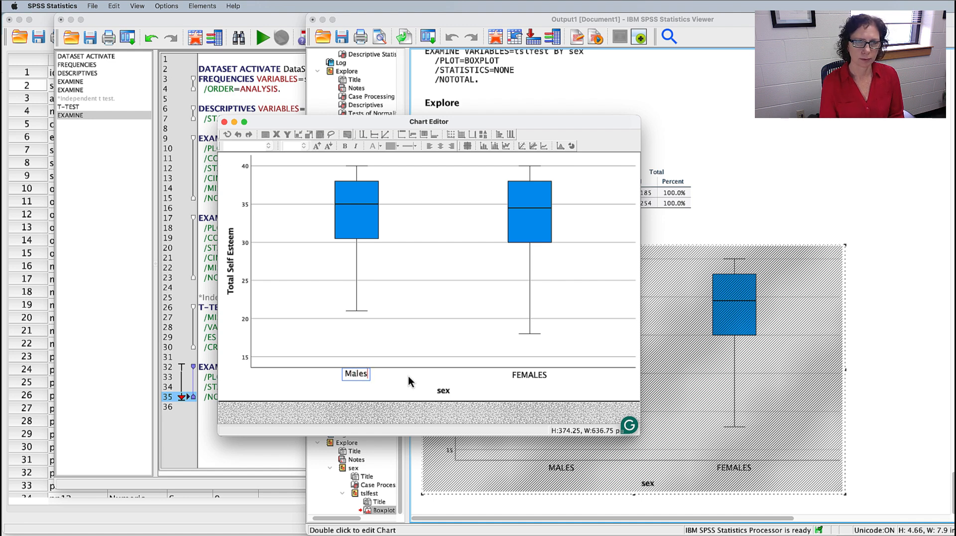
# Change the FEMALES category label on the boxplot's horizontal axis to "Females"
pyautogui.click(530, 376)
pyautogui.click(530, 376)
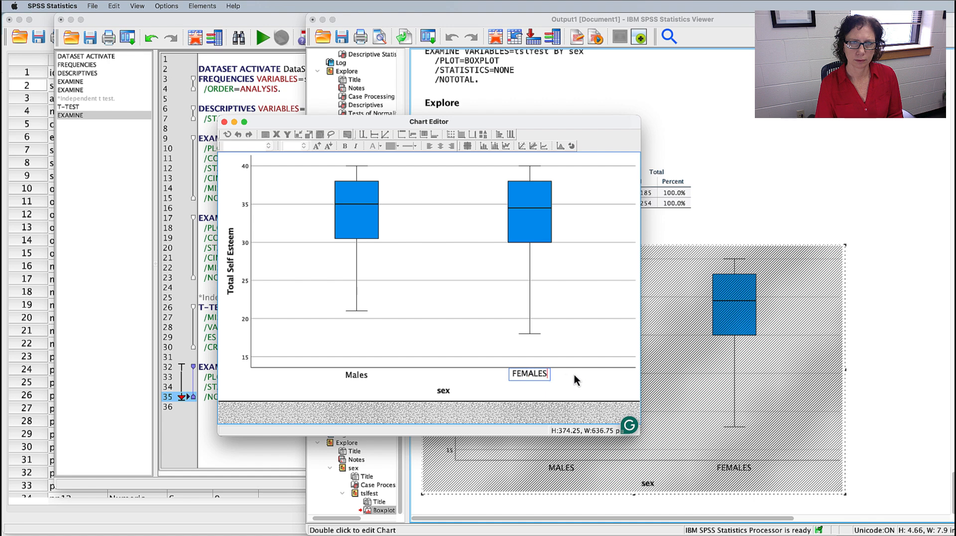
pyautogui.press('BackSpace')
pyautogui.press('BackSpace')
pyautogui.press('BackSpace')
pyautogui.press('BackSpace')
pyautogui.press('BackSpace')
pyautogui.press('BackSpace')
pyautogui.write('e')
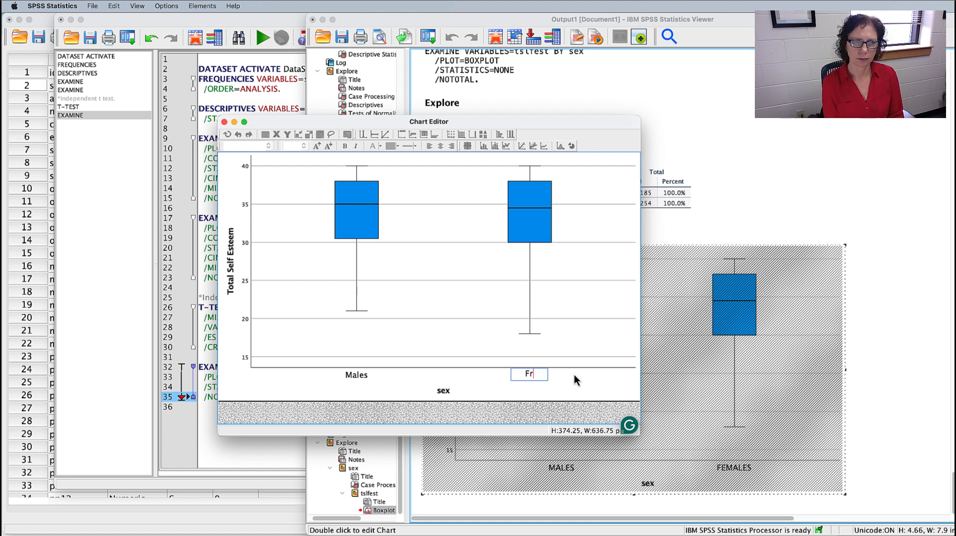
pyautogui.write('males')
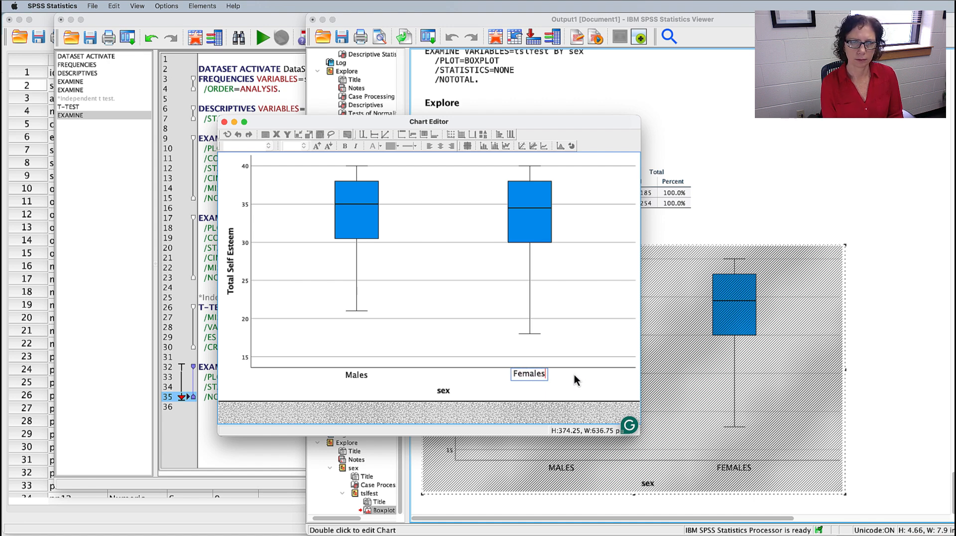
# Delete the text of the boxplot's horizontal axis title "sex"
pyautogui.click(446, 393)
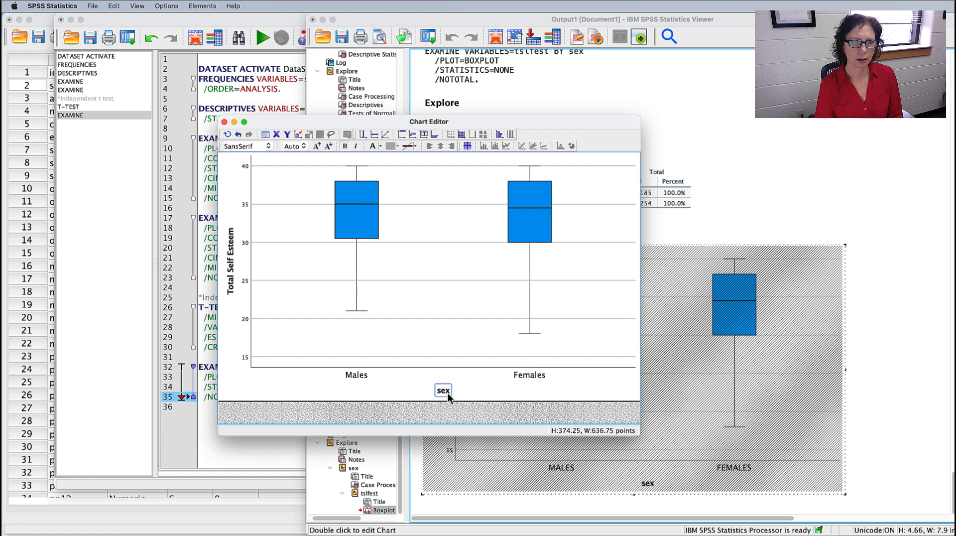
pyautogui.click(447, 392)
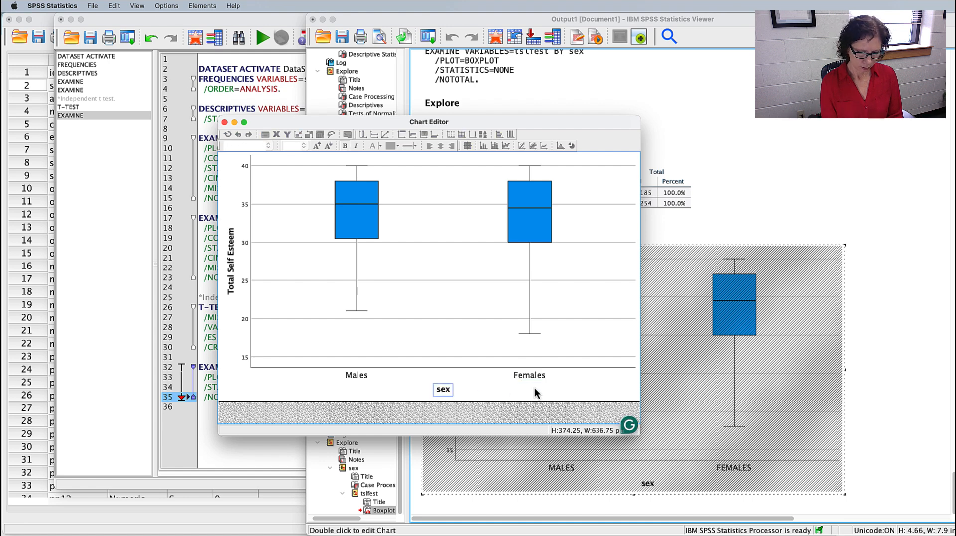
pyautogui.press('BackSpace')
pyautogui.press('BackSpace')
pyautogui.press('BackSpace')
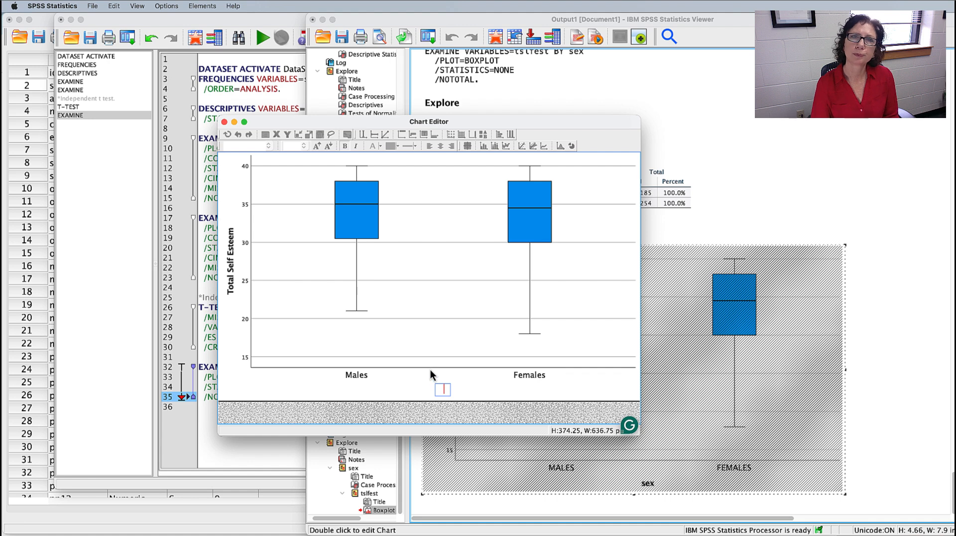
pyautogui.click(438, 290)
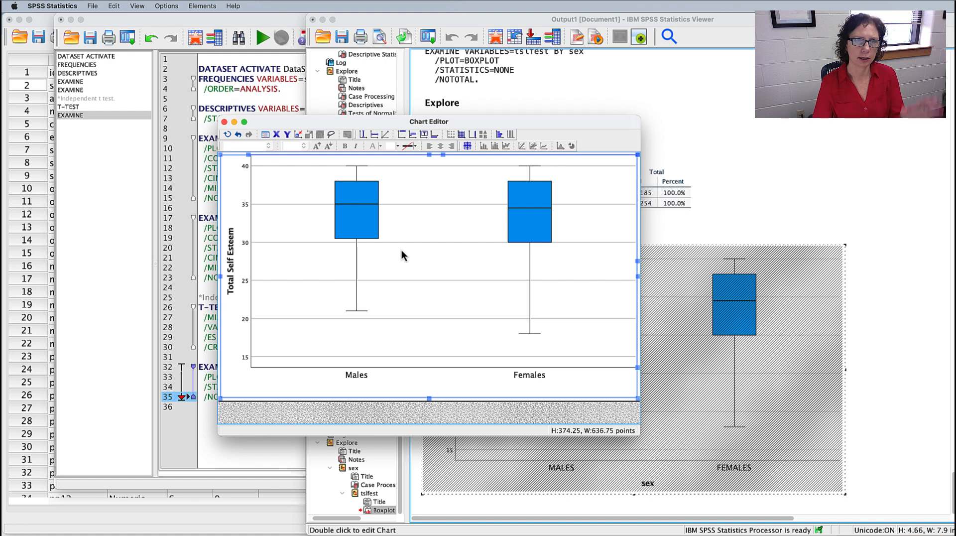
# Make the boxplot's horizontal grid lines transparent and close the chart editor to return to the output
pyautogui.click(432, 243)
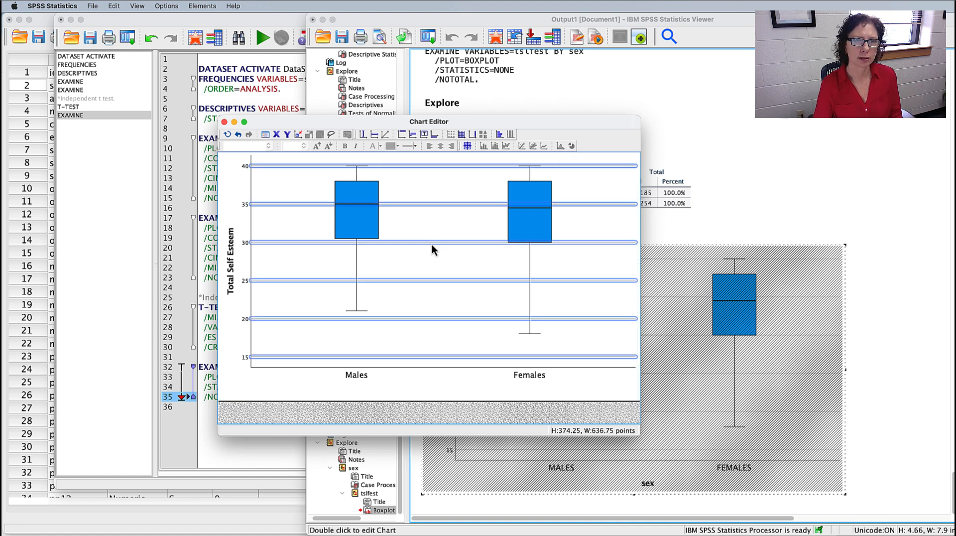
pyautogui.doubleClick(432, 243)
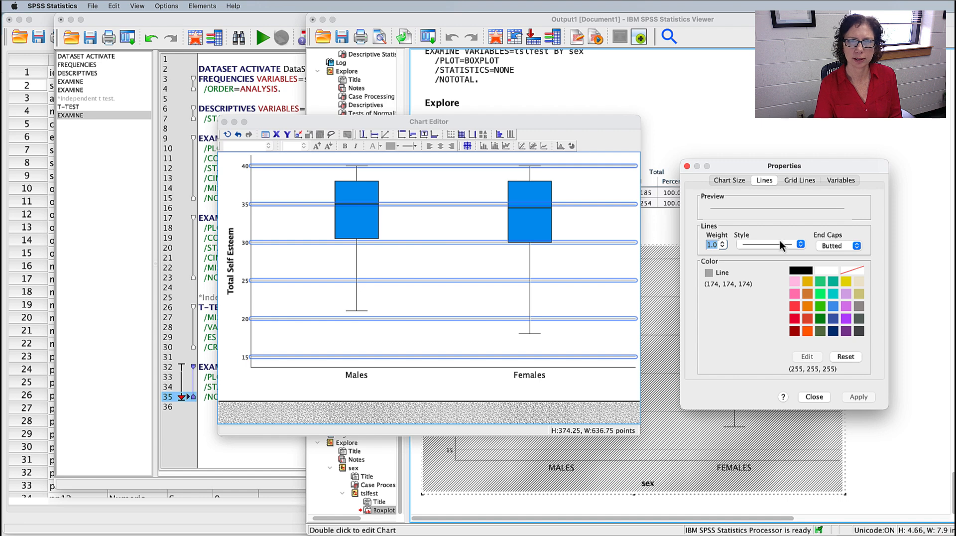
pyautogui.click(858, 273)
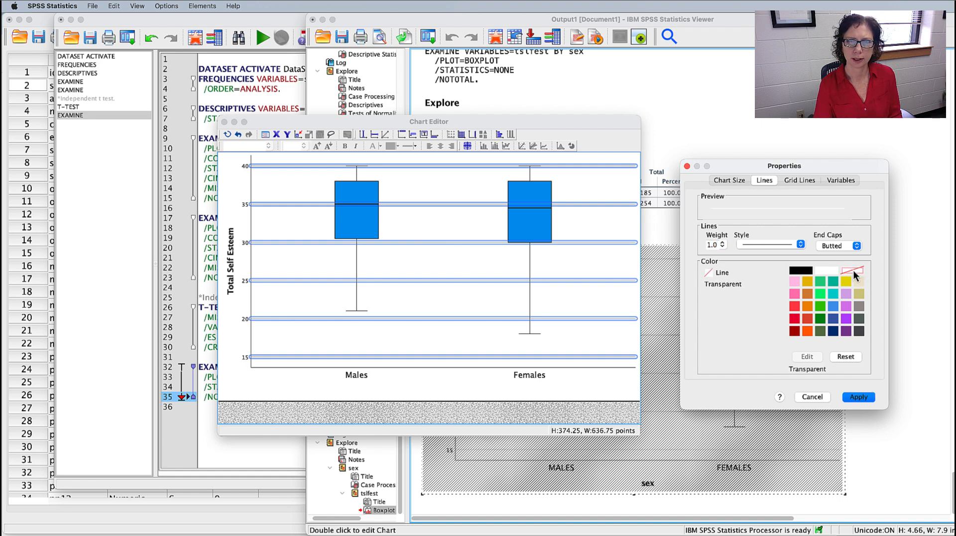
pyautogui.click(856, 399)
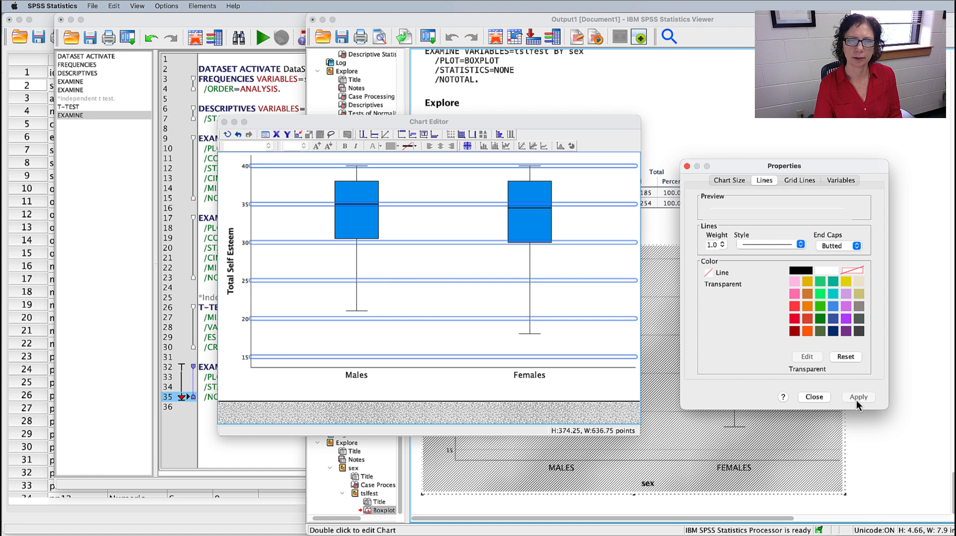
pyautogui.click(687, 166)
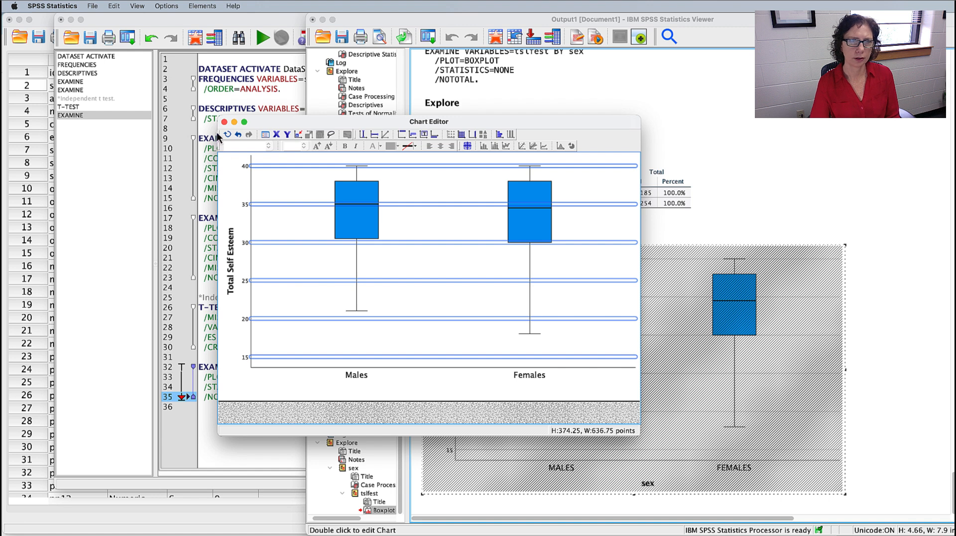
pyautogui.click(224, 122)
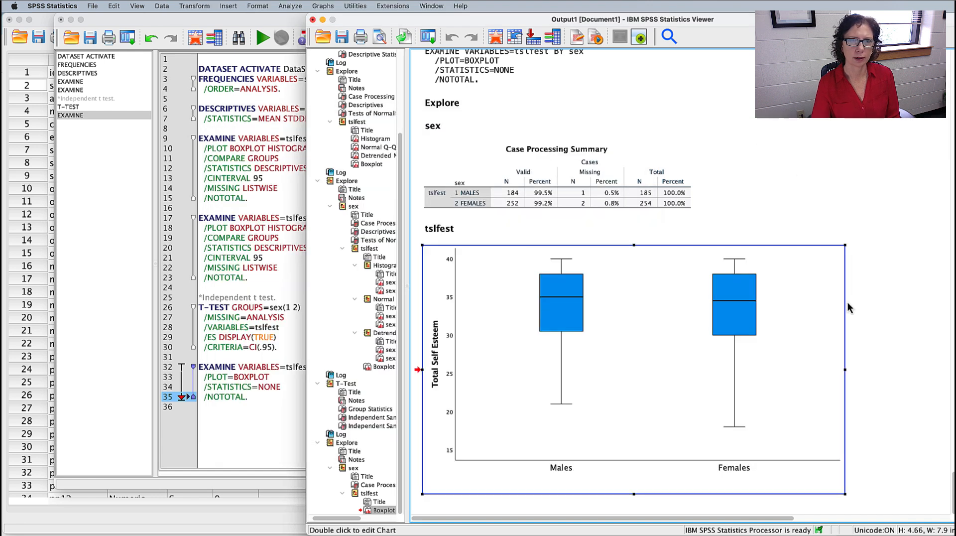
pyautogui.click(917, 397)
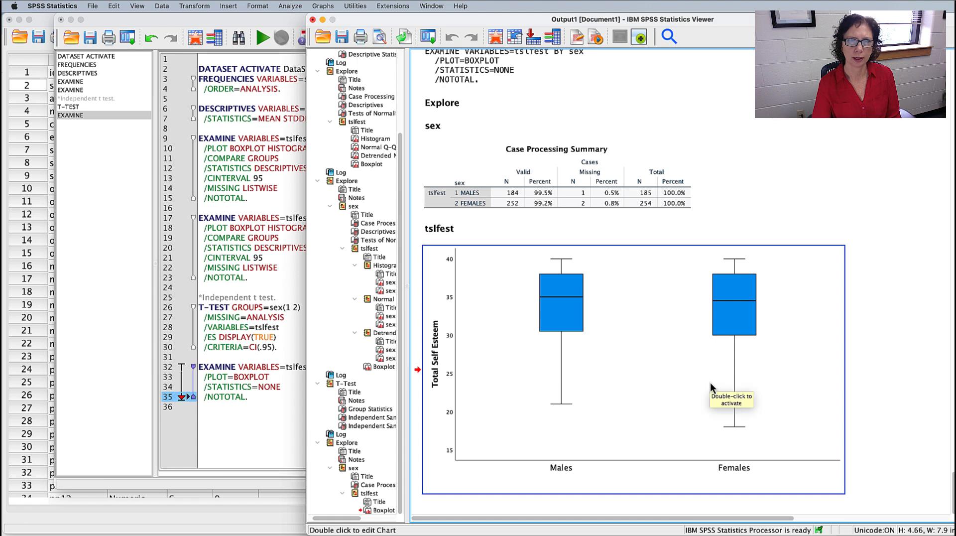
# Switch to Word and examine the Figure 1 number and title formatting above the lab sheet's boxplot
pyautogui.press('super+Tab')
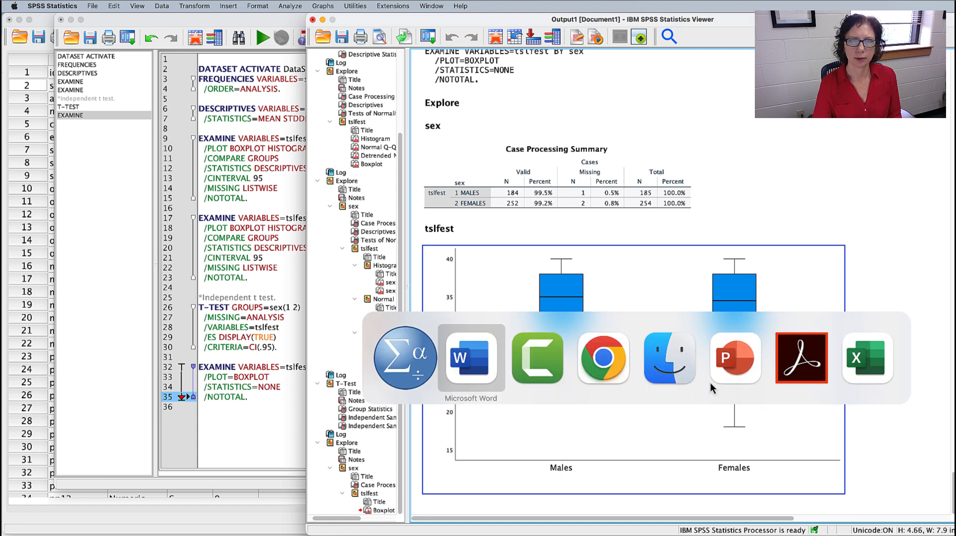
pyautogui.scroll(-10, 547, 315)
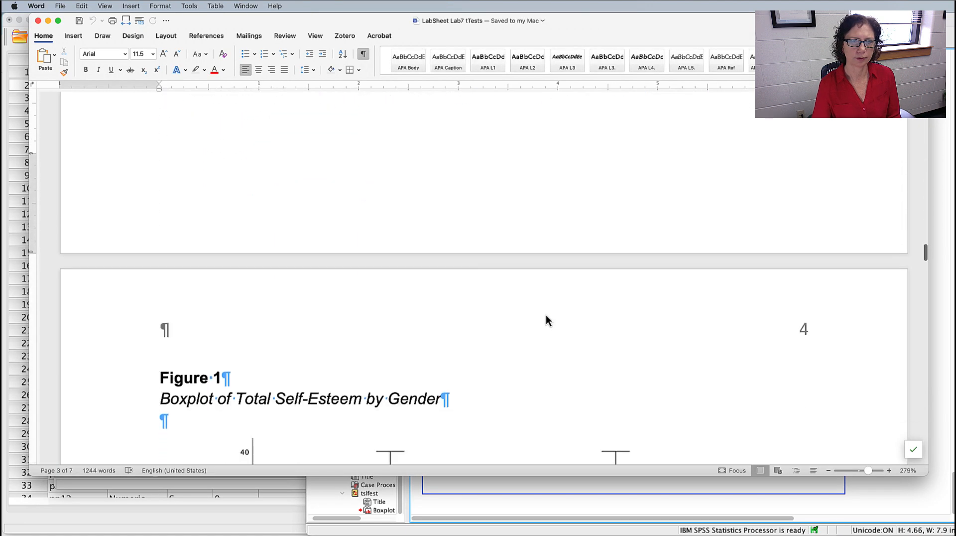
pyautogui.scroll(-5, 546, 315)
pyautogui.scroll(1, 546, 315)
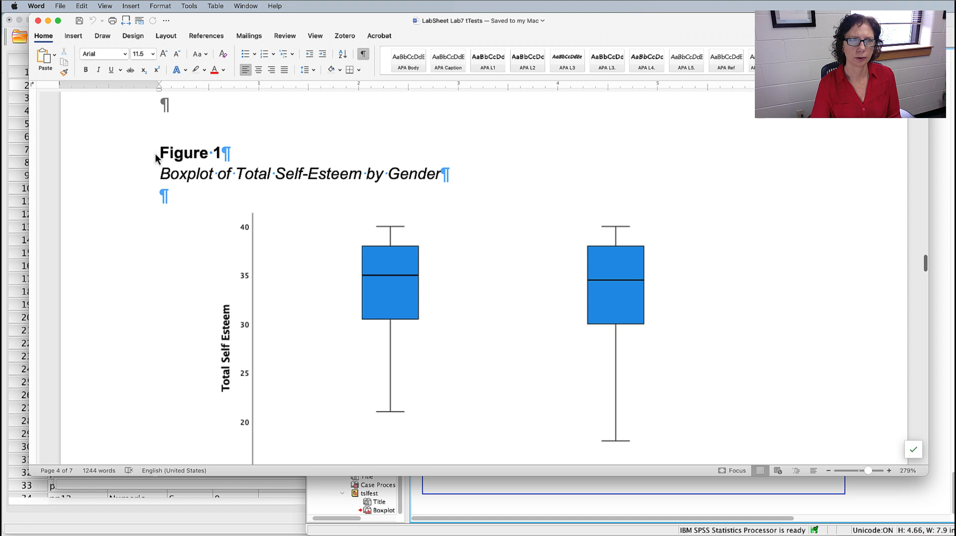
pyautogui.click(131, 157)
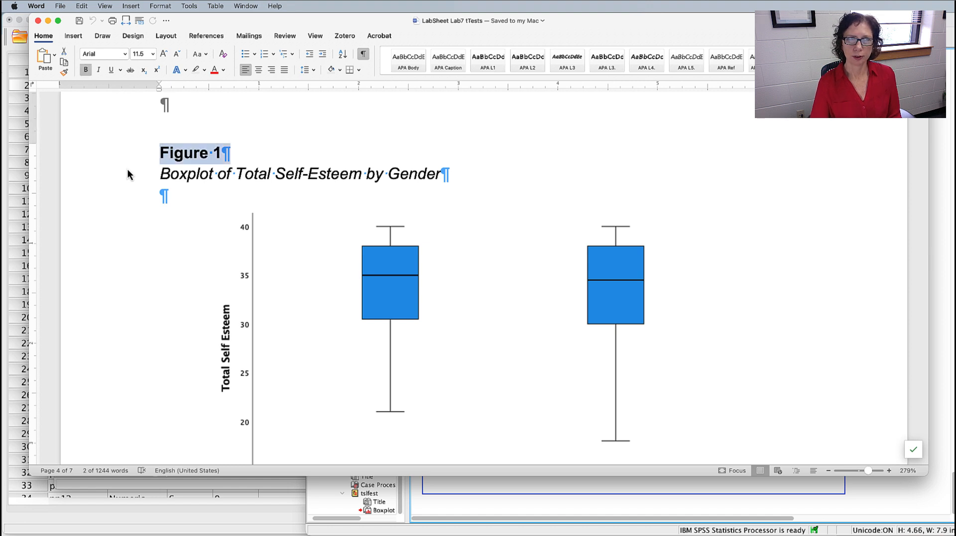
pyautogui.click(117, 180)
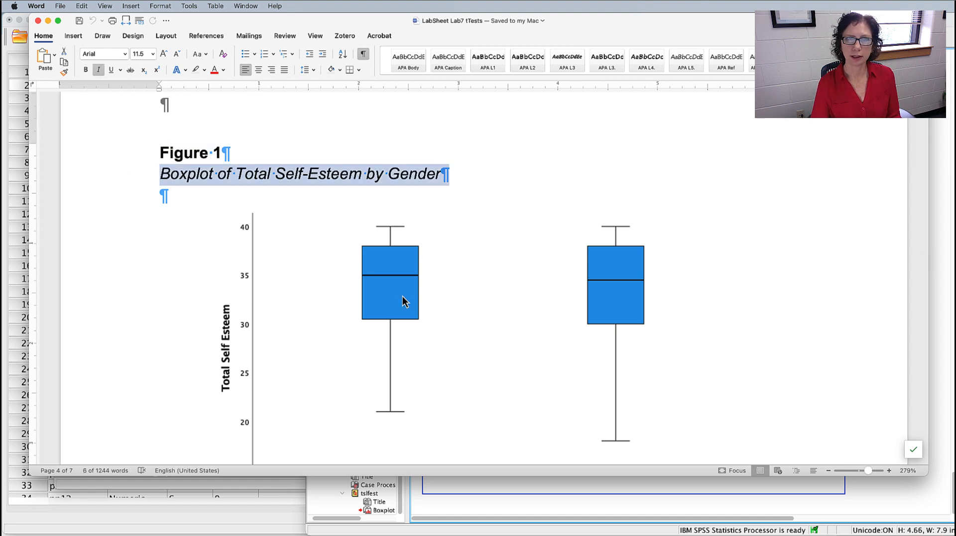
# Switch from the lab sheet's figure to SPSS and copy the edited self-esteem boxplot from the output
pyautogui.scroll(-3, 822, 244)
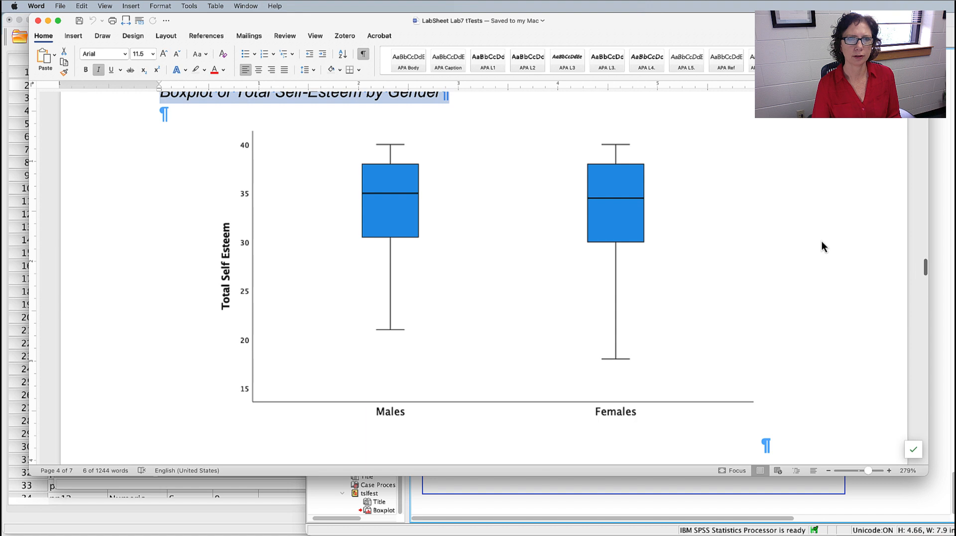
pyautogui.scroll(1, 822, 242)
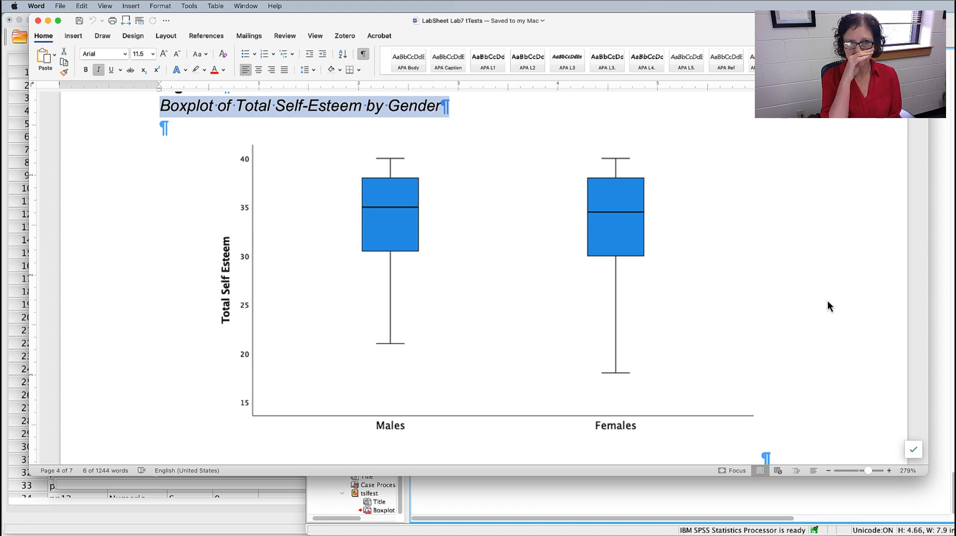
pyautogui.press('super+Tab')
pyautogui.hscroll(2, 691, 322)
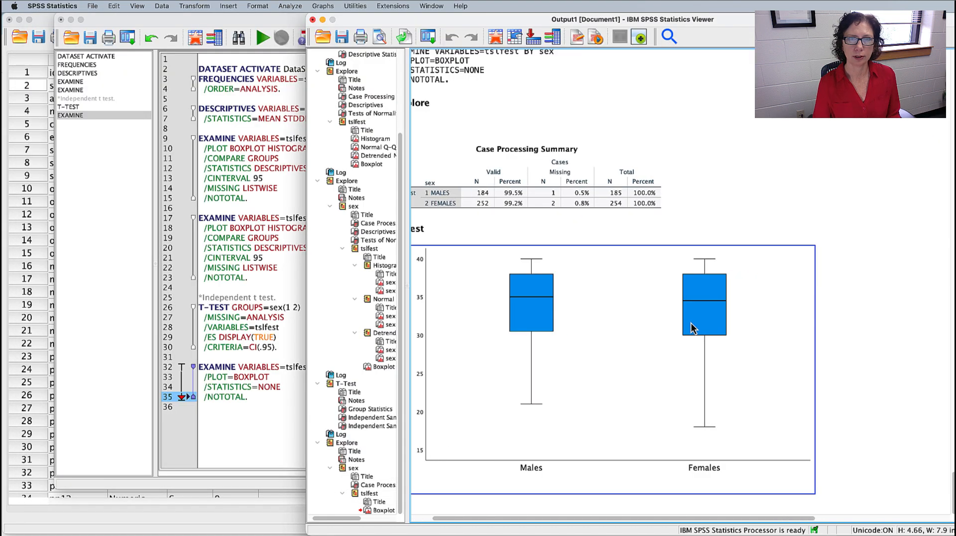
pyautogui.click(593, 321)
pyautogui.rightClick(642, 319)
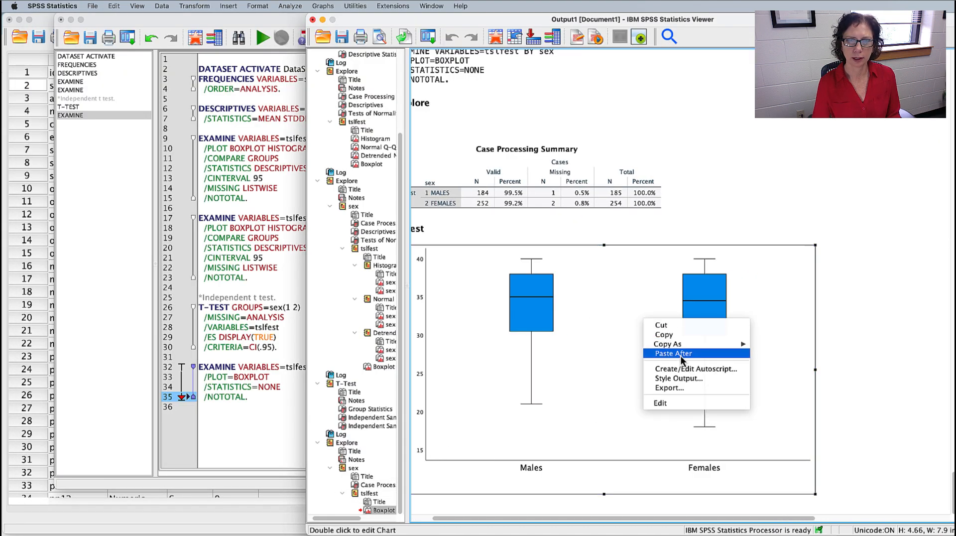
pyautogui.click(674, 337)
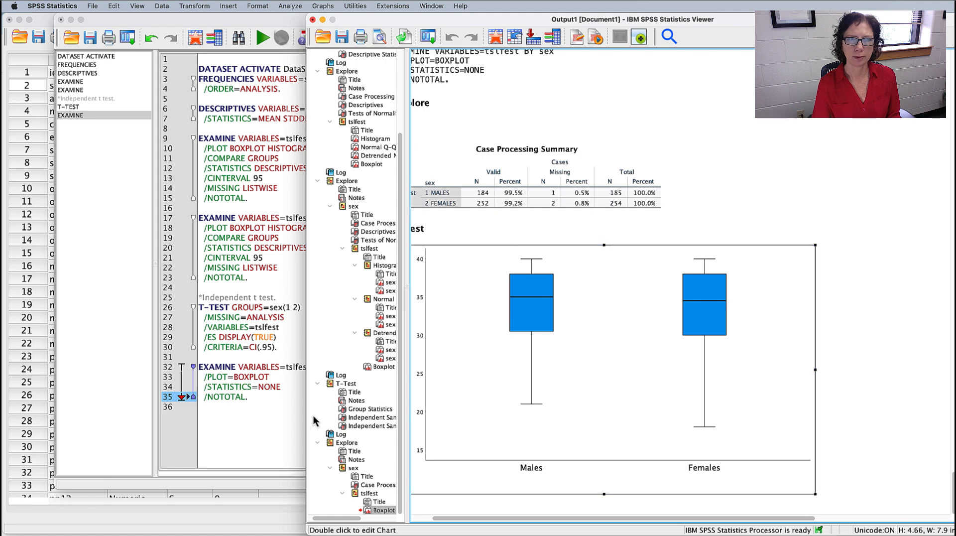
# Switch to Word and read the lab sheet's Task 2 section on the paired samples t-test, including its preliminary tasks
pyautogui.click(348, 534)
pyautogui.click(862, 354)
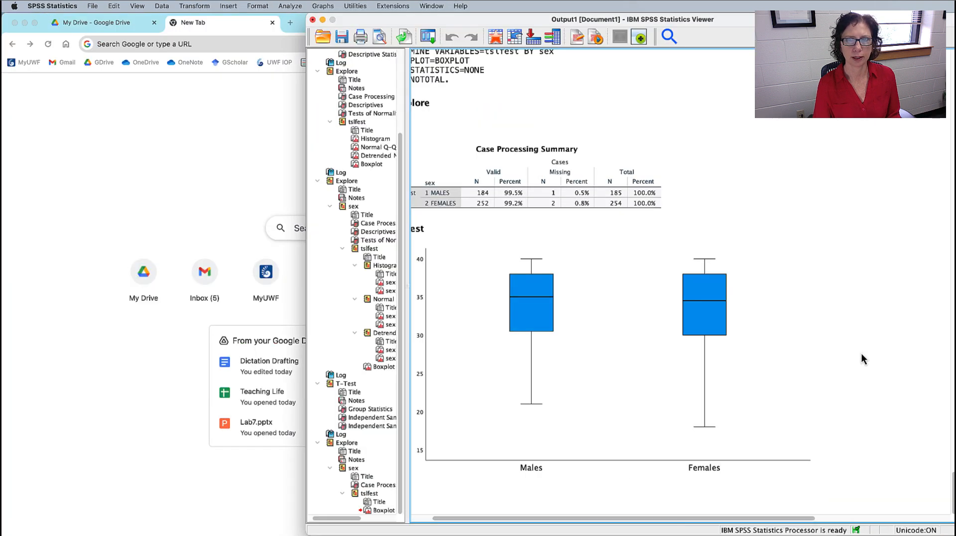
pyautogui.press('super+Tab')
pyautogui.scroll(1, 809, 351)
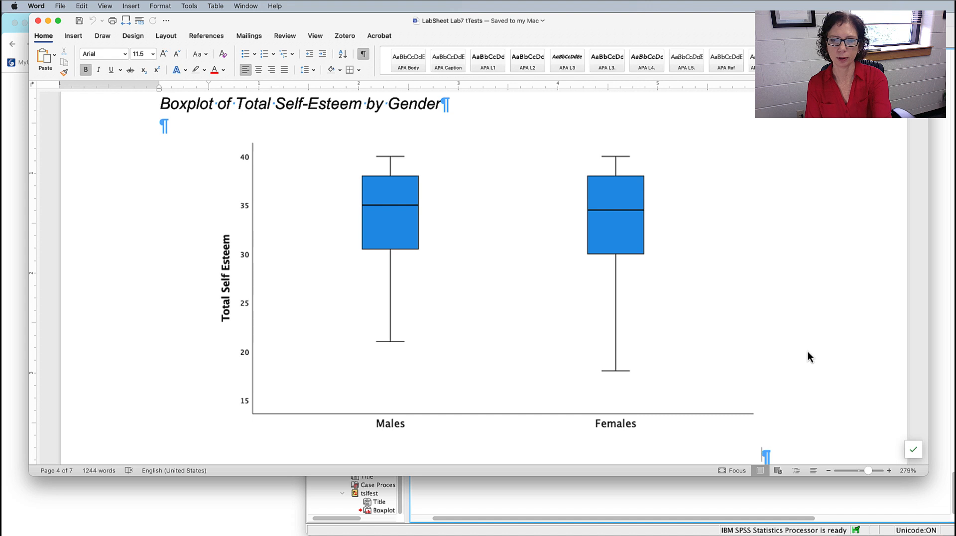
pyautogui.scroll(-10, 704, 366)
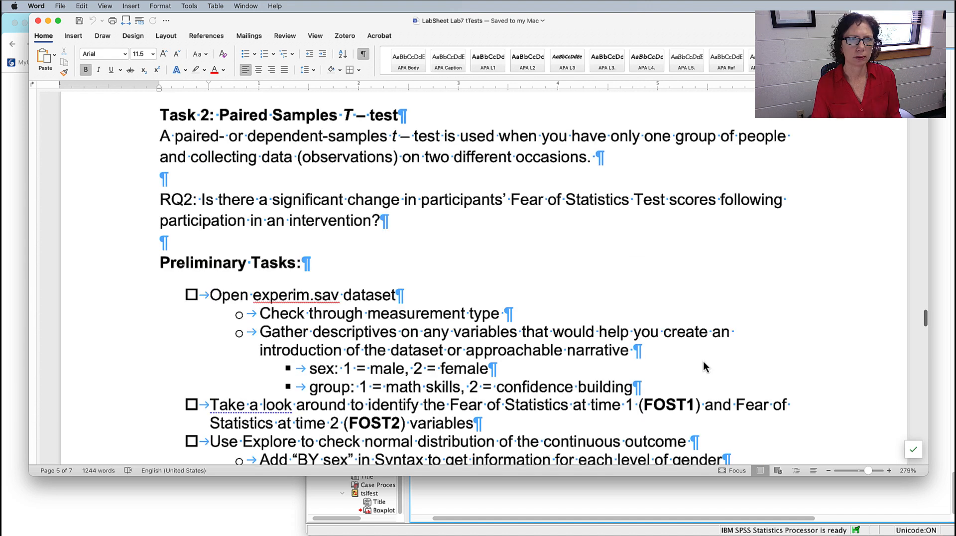
pyautogui.scroll(1, 705, 366)
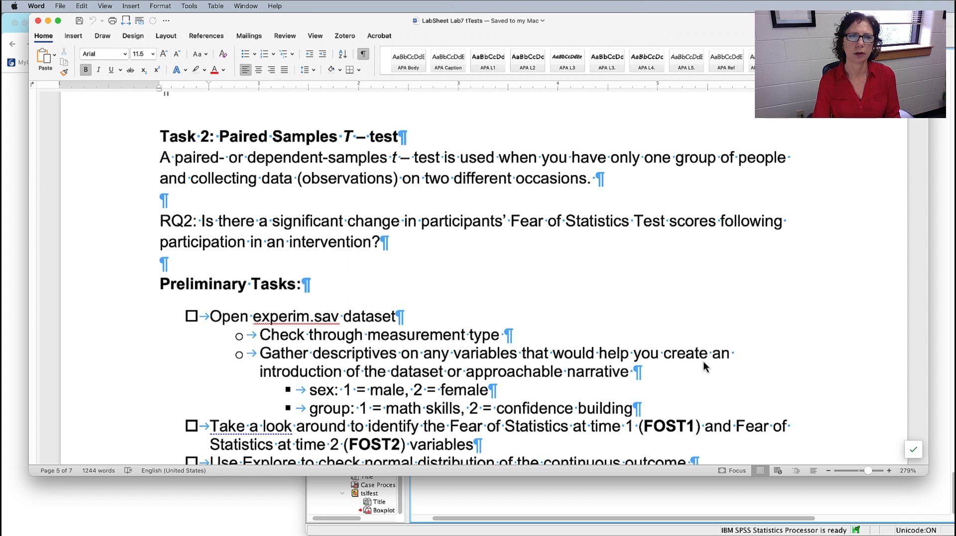
pyautogui.scroll(-5, 615, 342)
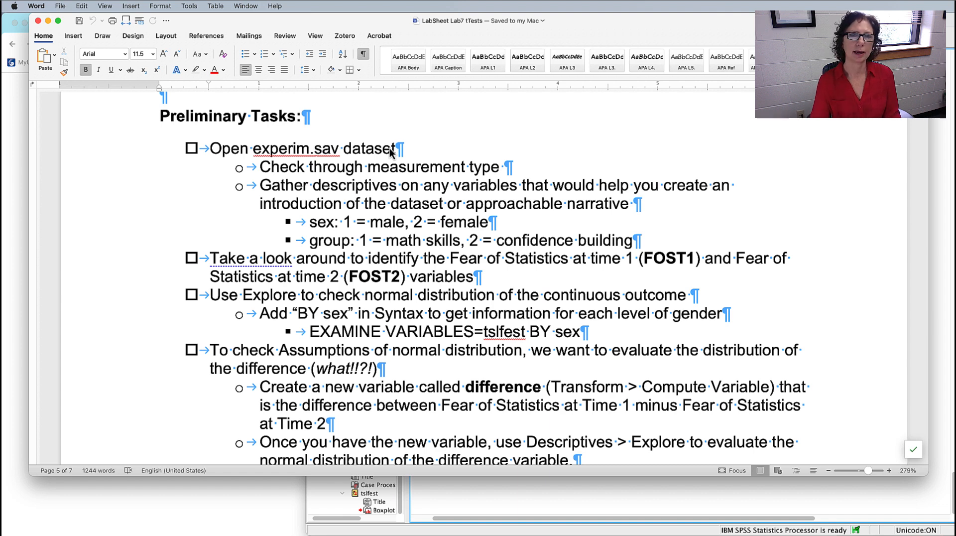
# Switch to SPSS and open the experim.sav dataset from the Lab7 t-tests folder
pyautogui.press('super+Tab')
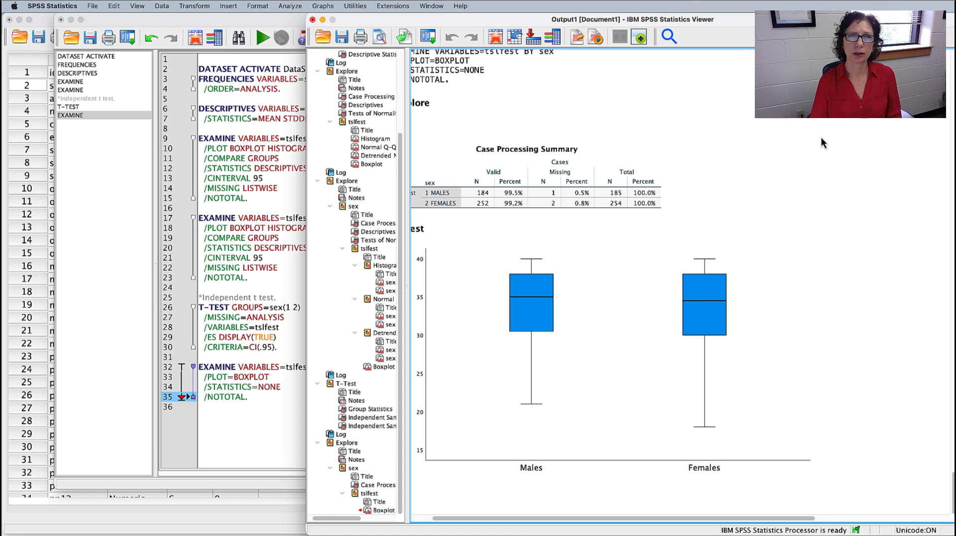
pyautogui.click(270, 21)
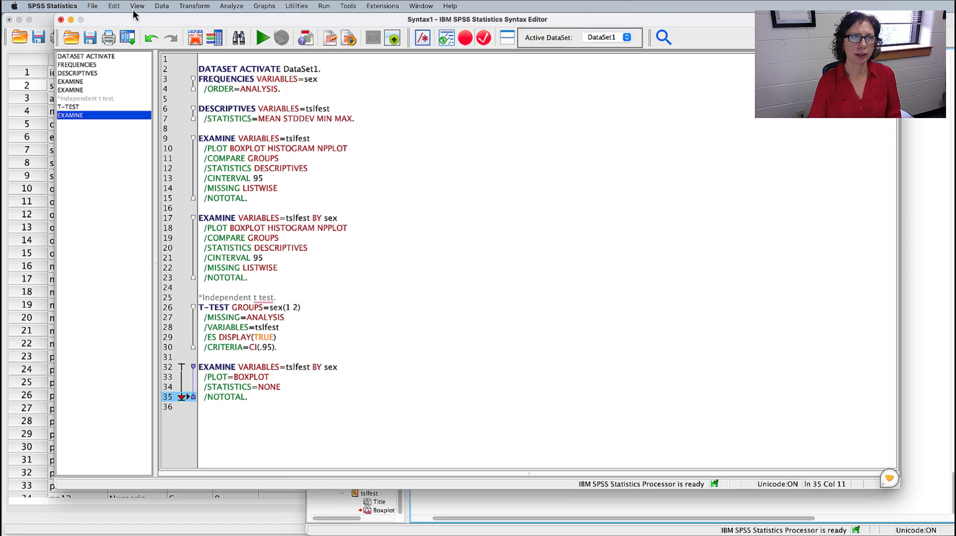
pyautogui.click(96, 6)
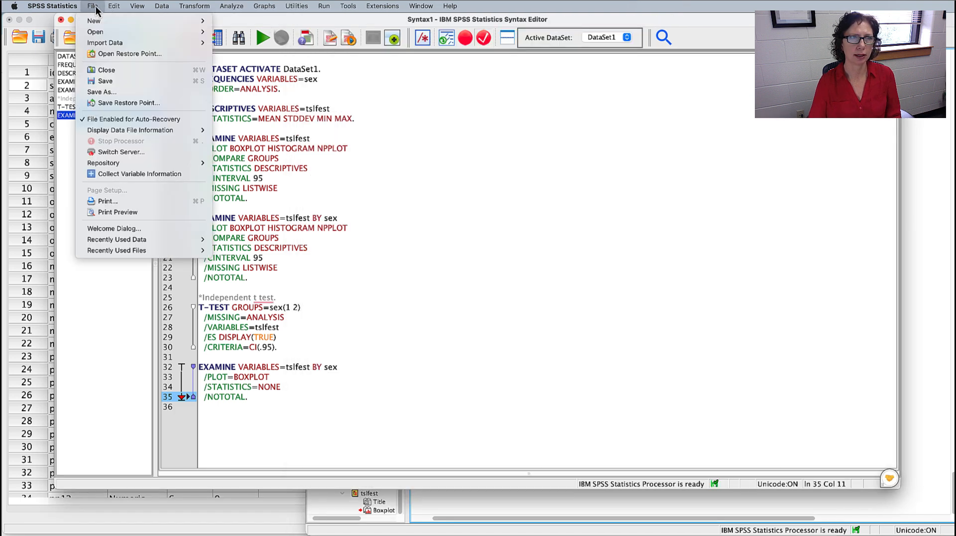
pyautogui.moveTo(106, 33)
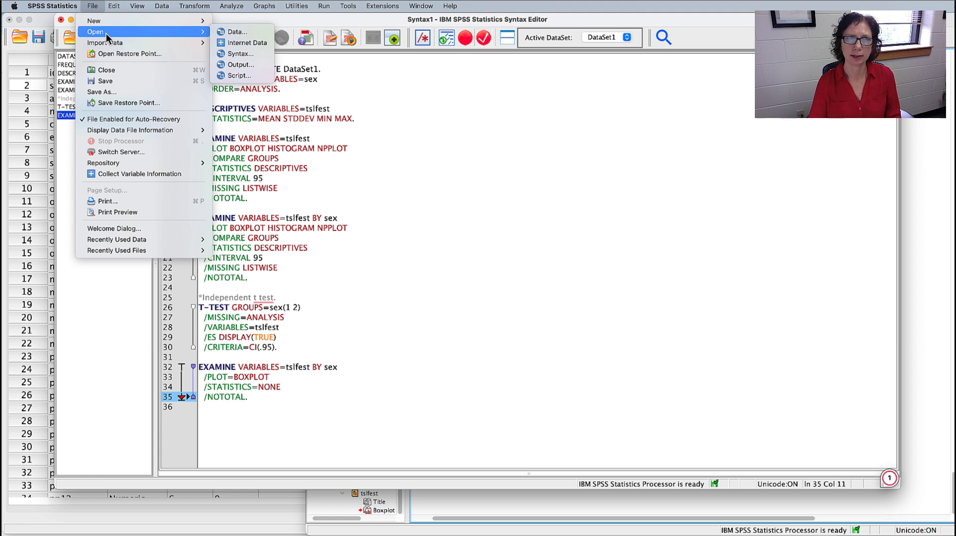
pyautogui.click(242, 31)
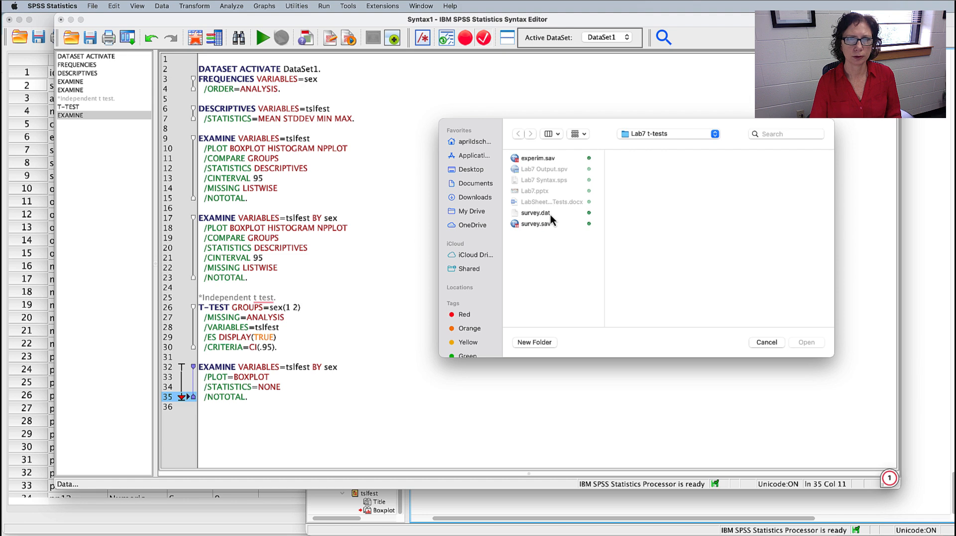
pyautogui.click(541, 160)
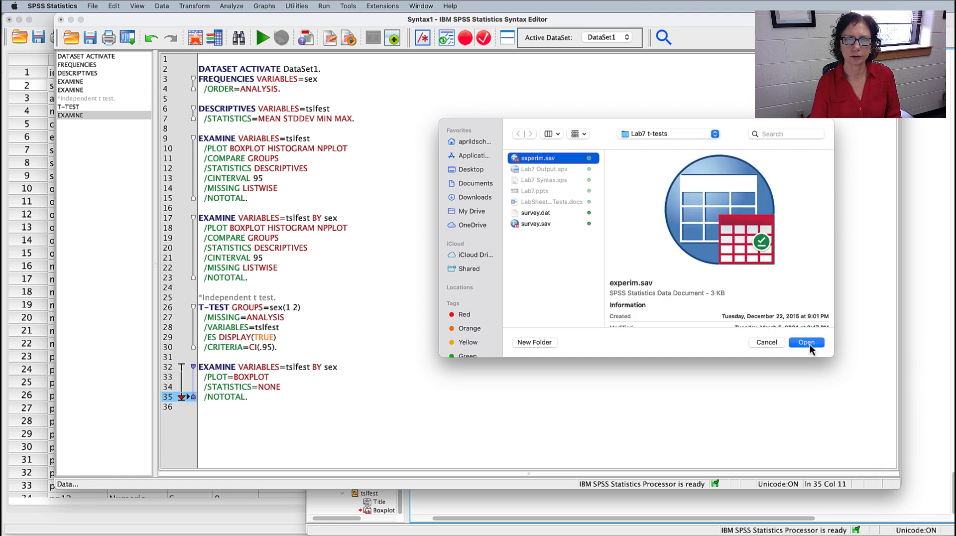
pyautogui.click(809, 345)
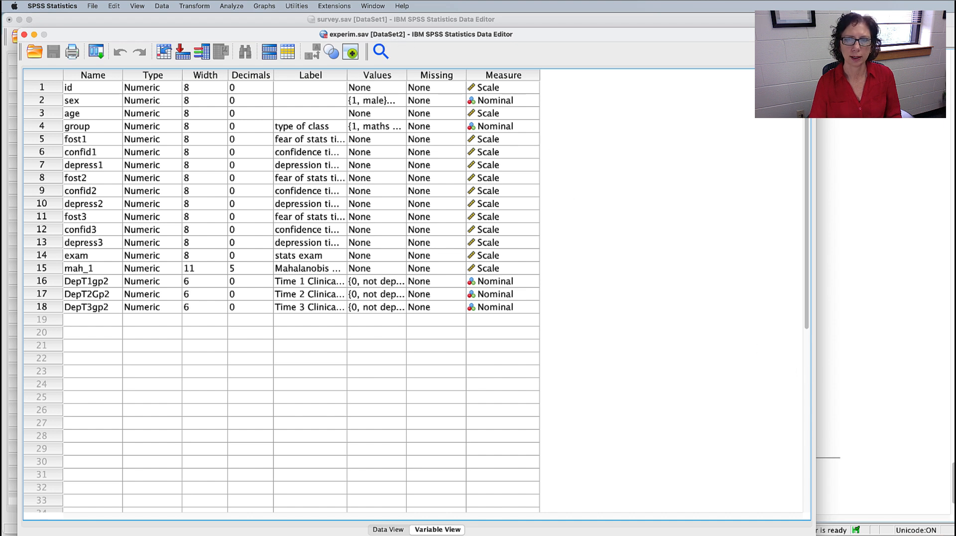
# Widen the experim.sav data editor window and its Label column so the full variable labels can be read
pyautogui.moveTo(816, 534); pyautogui.dragTo(953, 535)
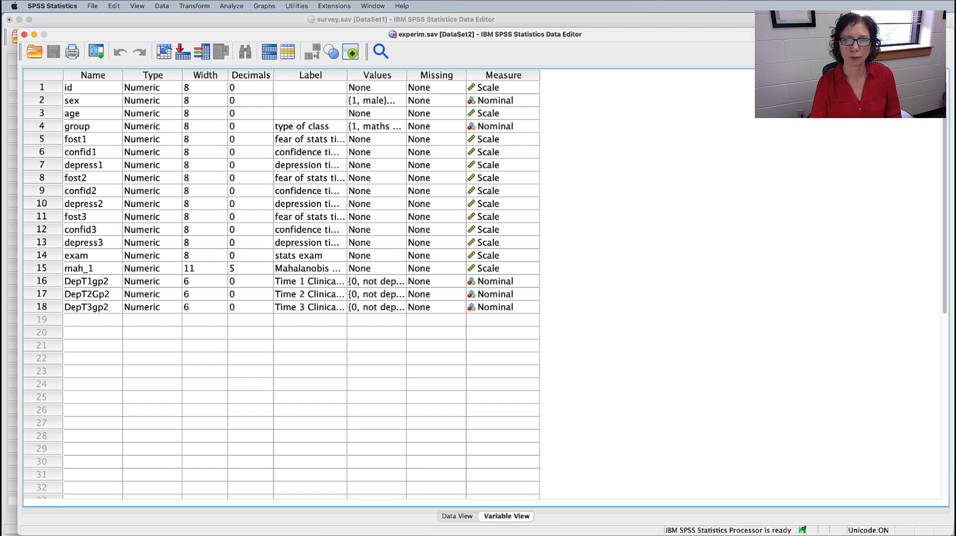
pyautogui.click(319, 76)
pyautogui.moveTo(348, 78); pyautogui.dragTo(453, 84)
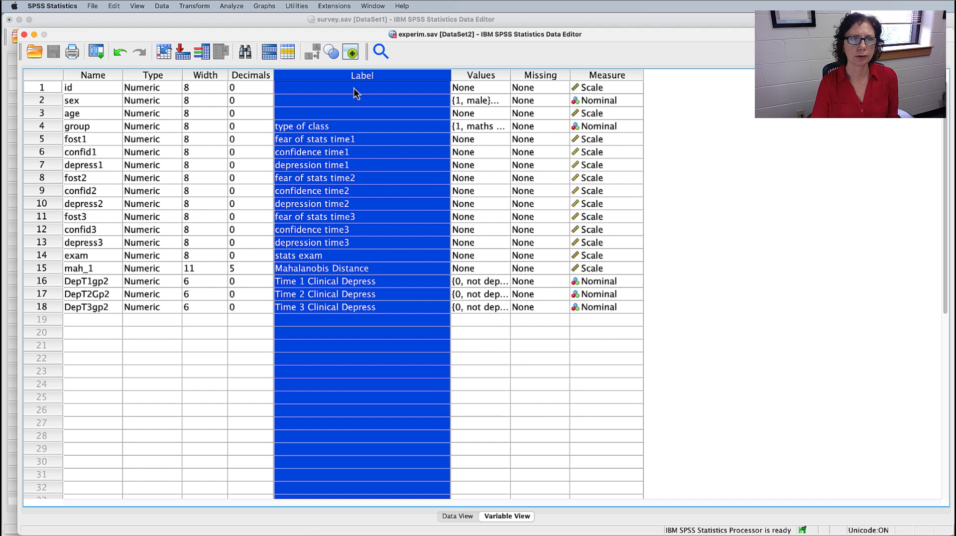
# Set the id variable's measurement level to Nominal and its label to "Identification number"
pyautogui.click(42, 88)
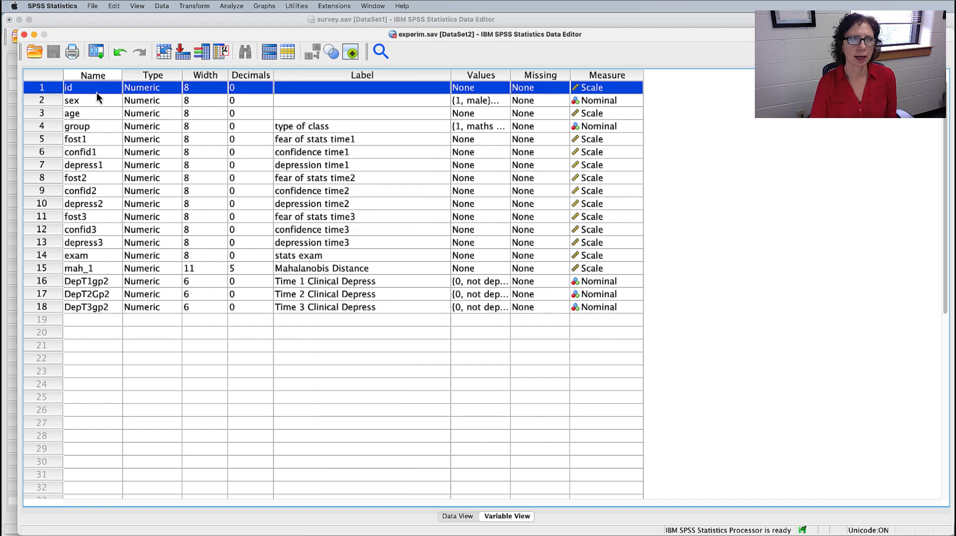
pyautogui.click(595, 89)
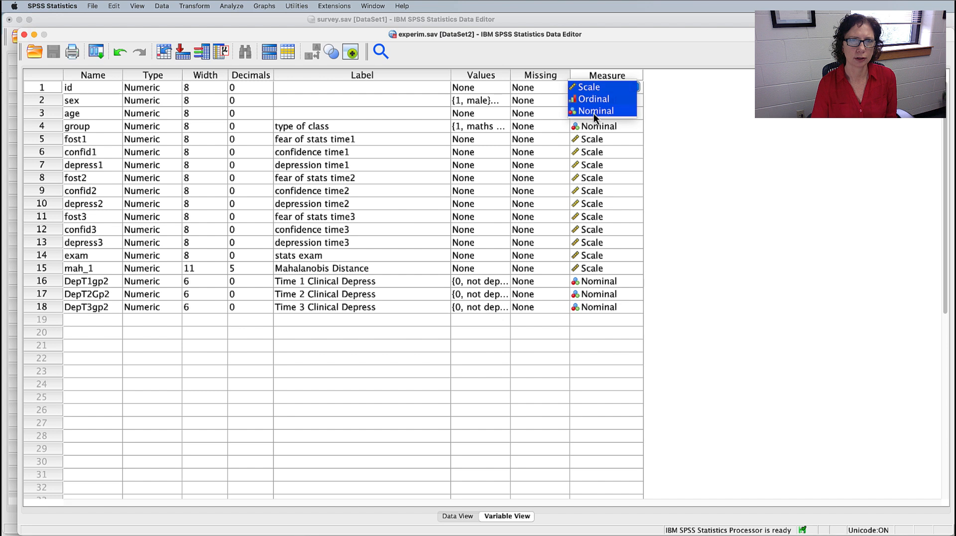
pyautogui.click(594, 111)
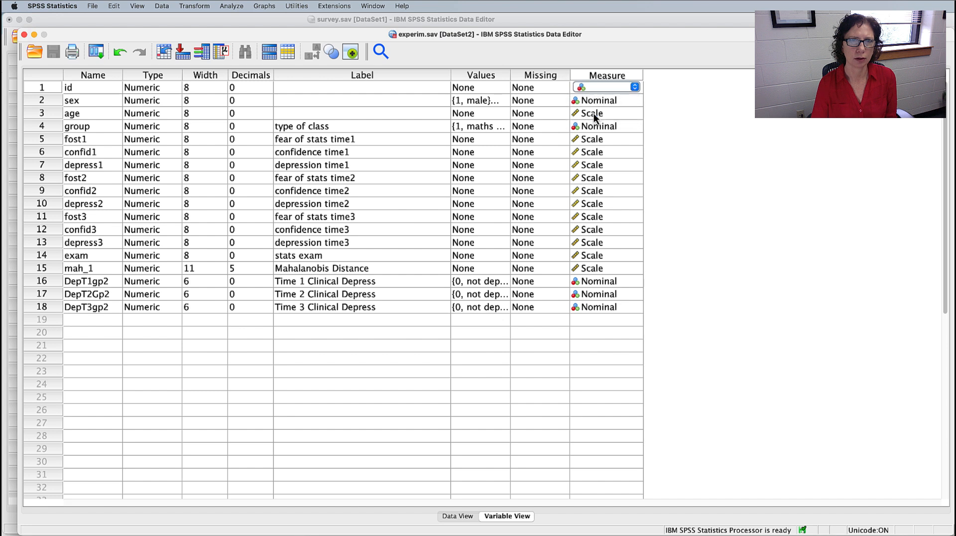
pyautogui.click(389, 89)
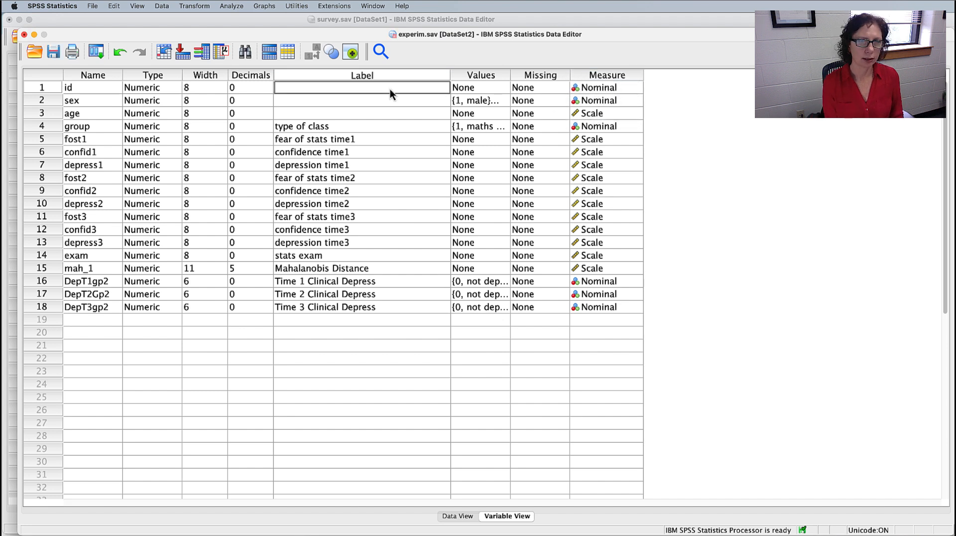
pyautogui.write('Identification number')
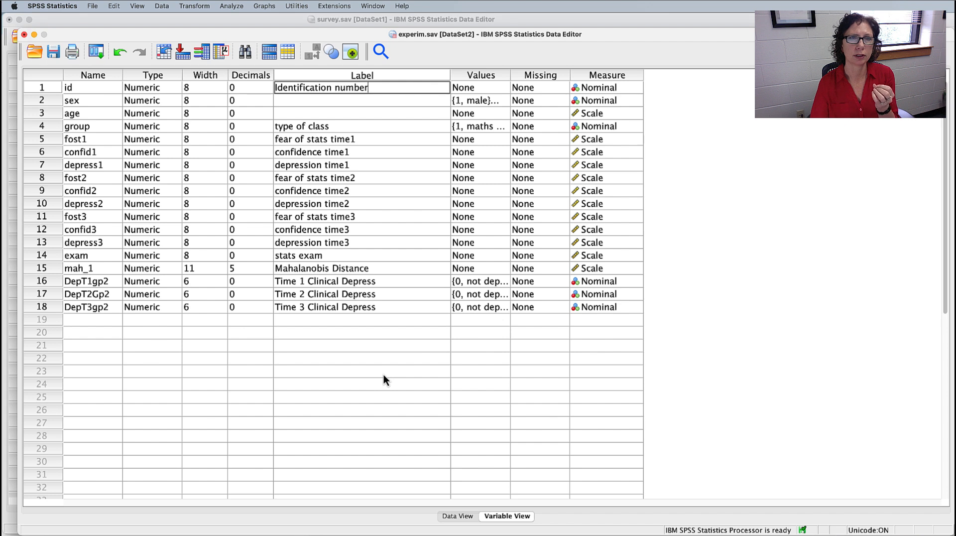
# Examine the fost1 and fost2 variables, which hold the fear of statistics scores at time 1 and time 2
pyautogui.click(378, 139)
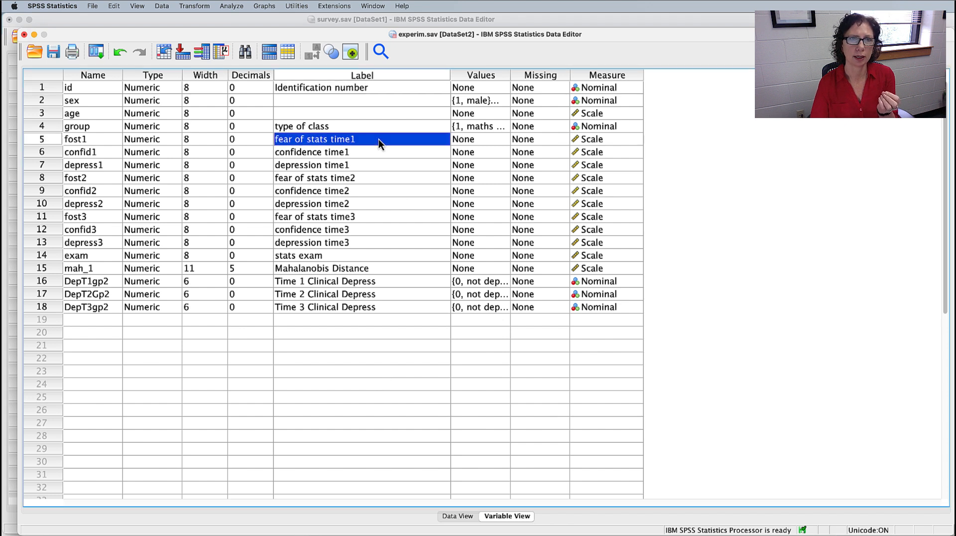
pyautogui.doubleClick(369, 179)
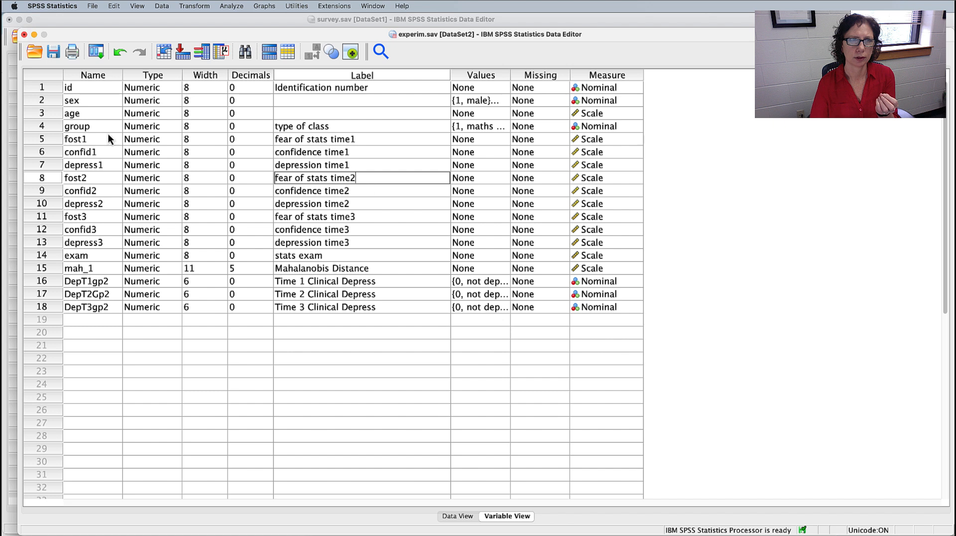
pyautogui.click(48, 140)
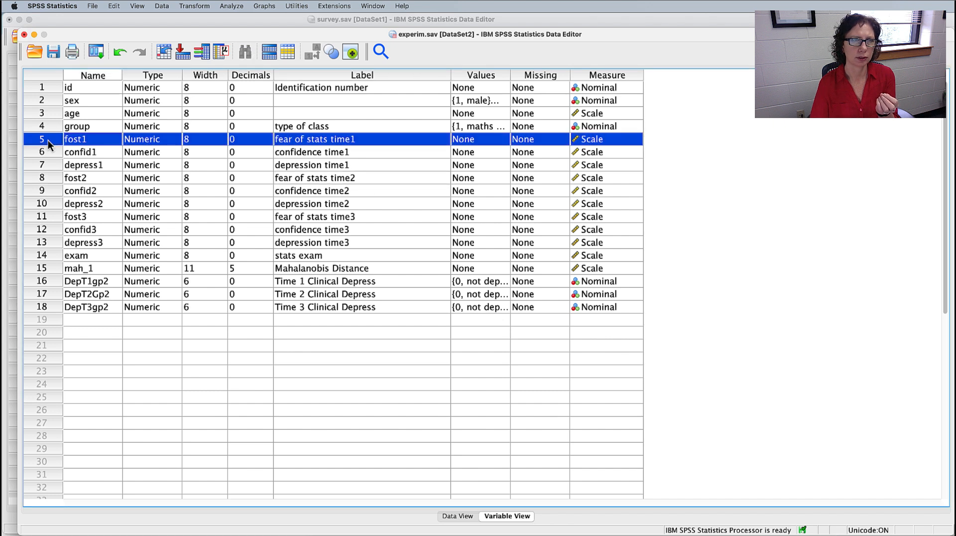
pyautogui.click(51, 181)
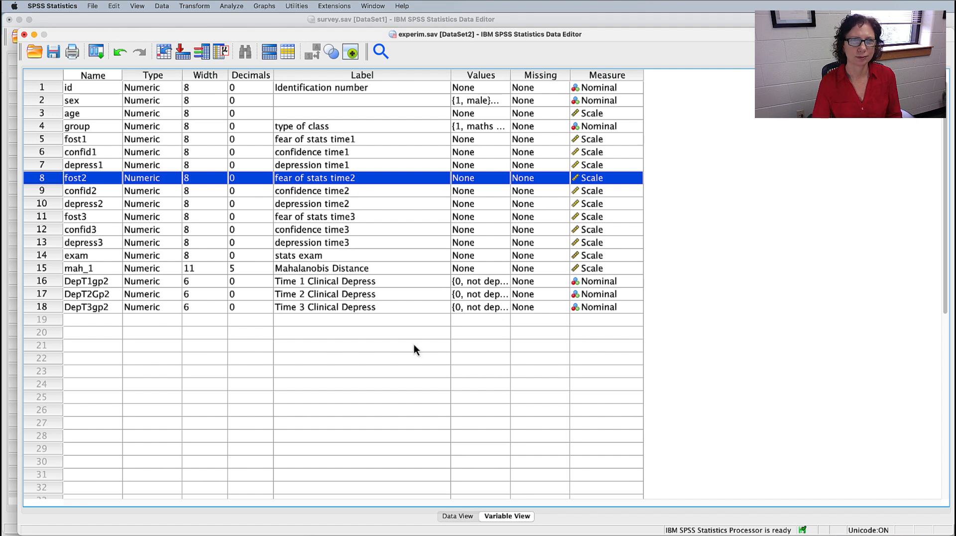
# Start a Descriptives analysis on experim.sav and add fost1 and fost2 as its variables
pyautogui.click(235, 8)
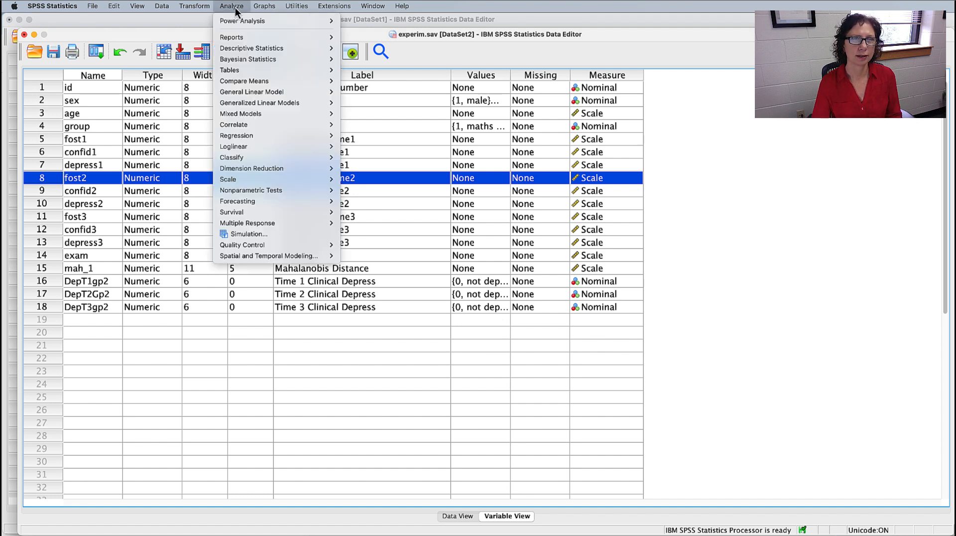
pyautogui.moveTo(250, 51)
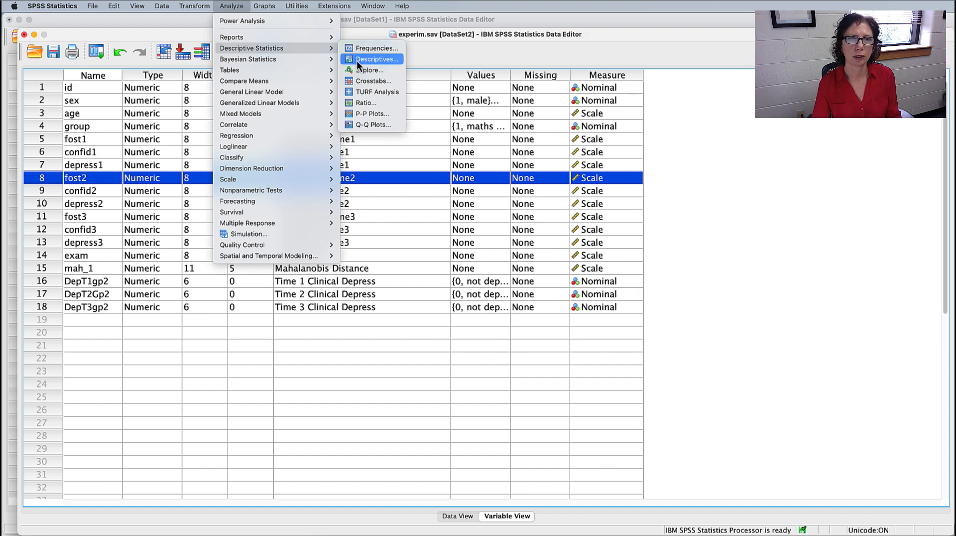
pyautogui.click(376, 59)
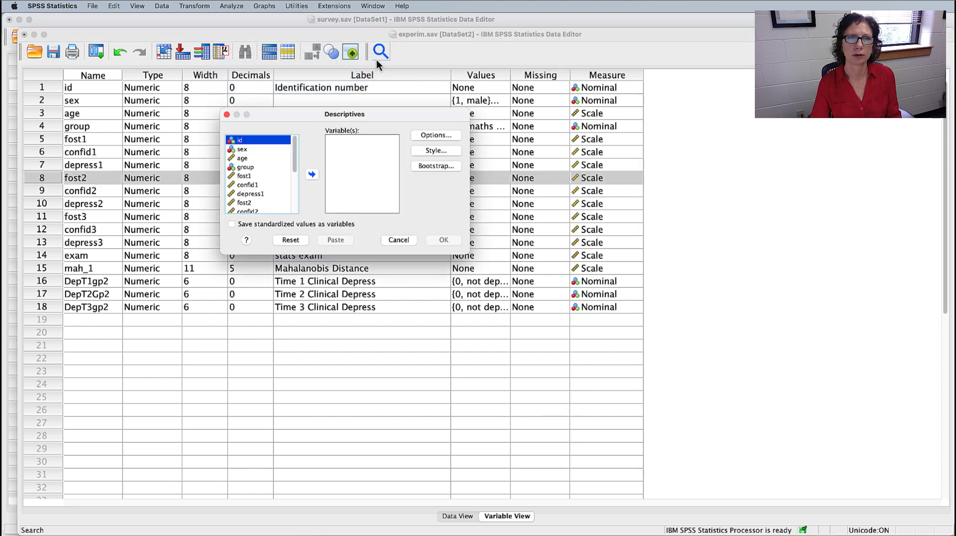
pyautogui.scroll(-3, 294, 154)
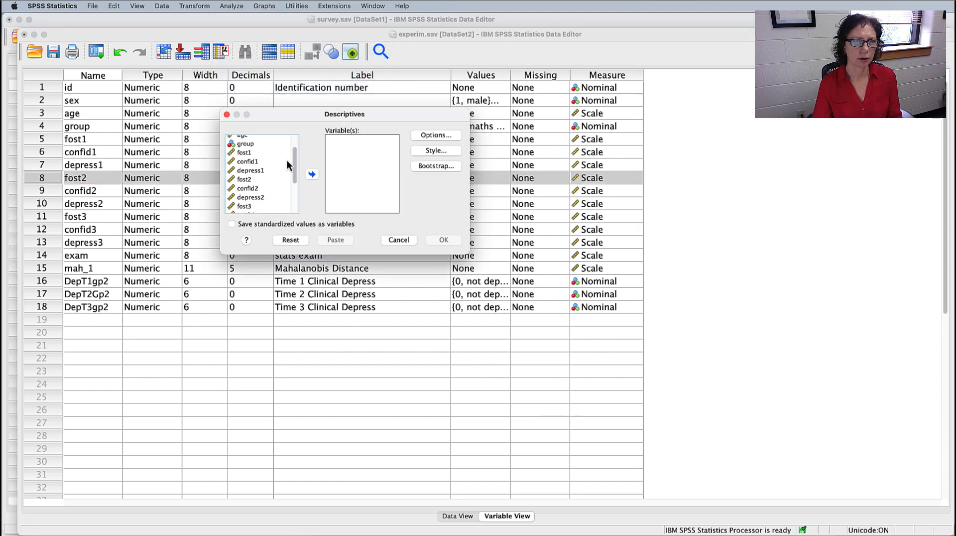
pyautogui.click(249, 152)
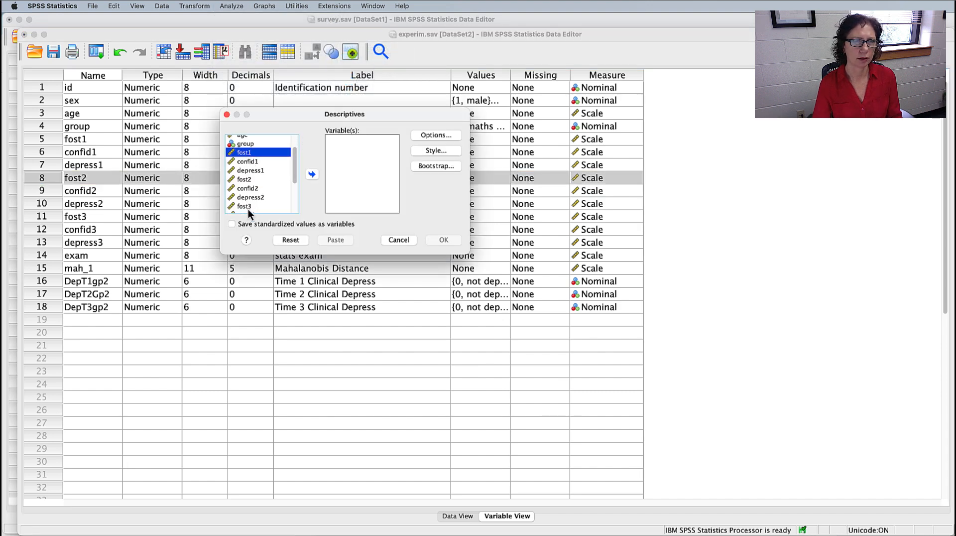
pyautogui.keyDown('super'); pyautogui.click(247, 179); pyautogui.keyUp('super')
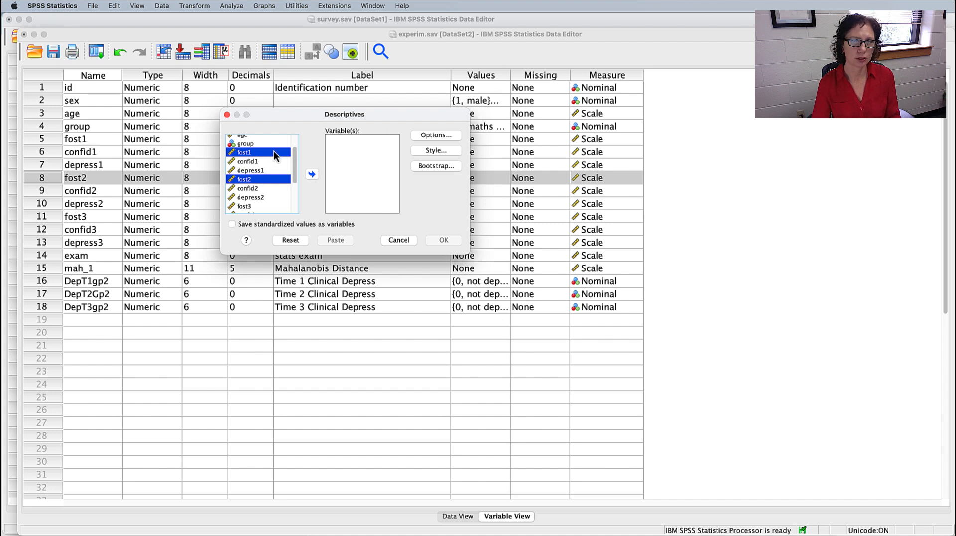
pyautogui.click(312, 175)
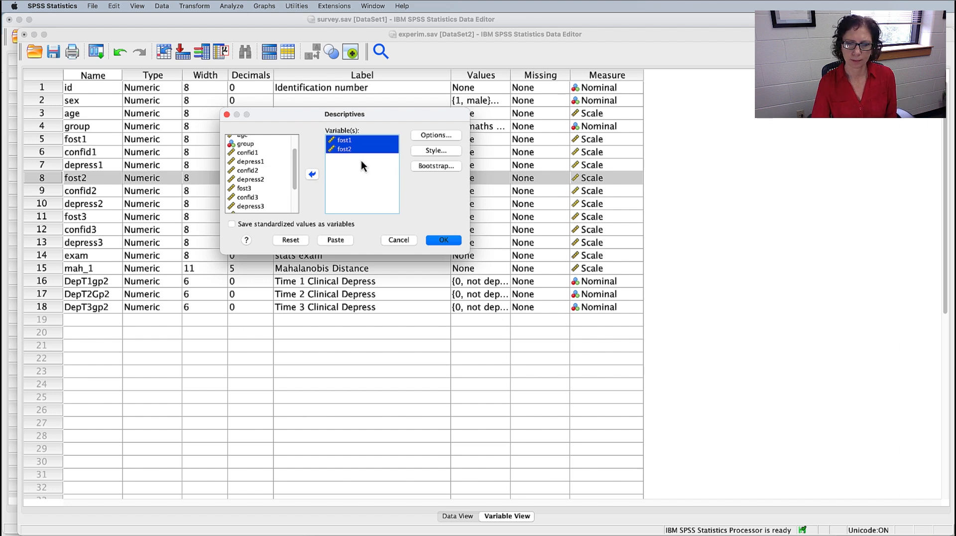
# Add kurtosis and skewness to the Descriptives statistics for fost1 and fost2, and paste the command into the syntax file
pyautogui.click(426, 136)
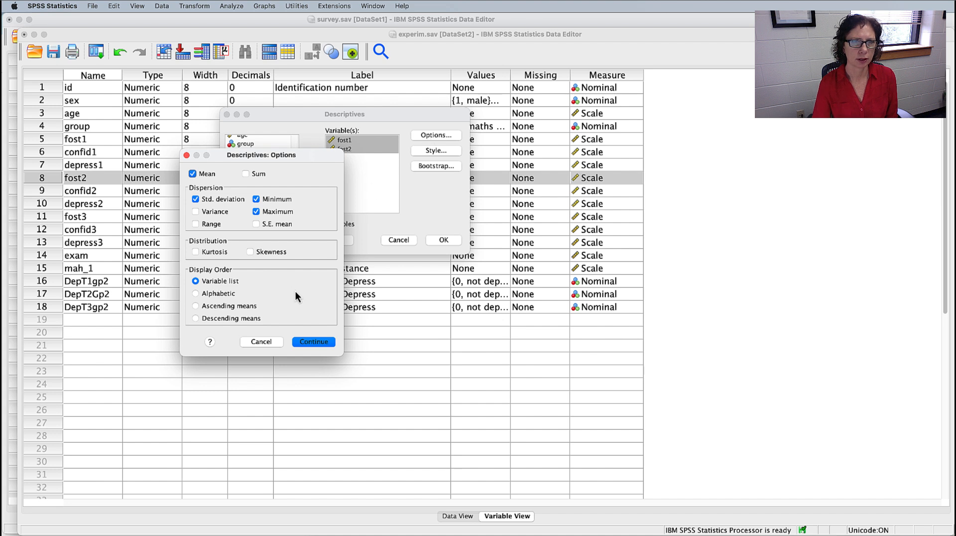
pyautogui.click(196, 252)
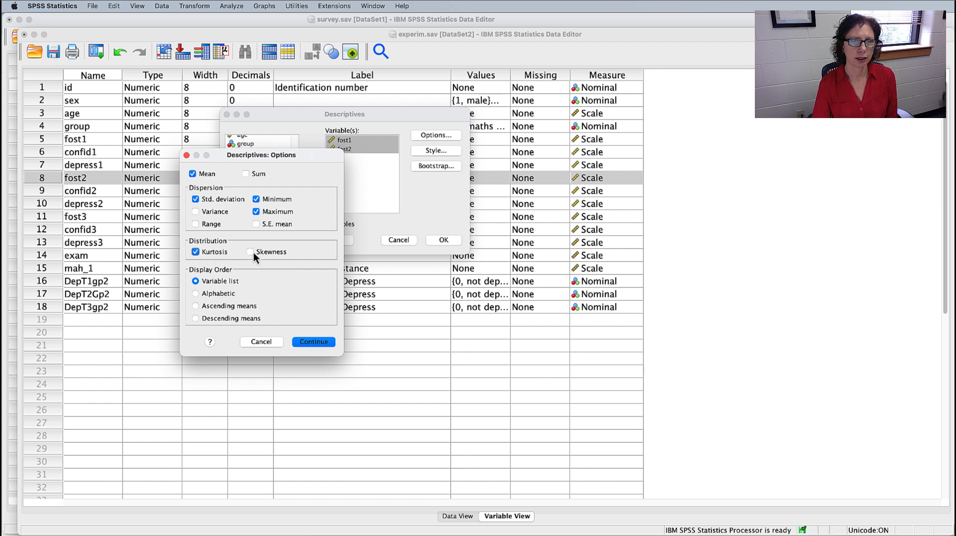
pyautogui.click(251, 252)
pyautogui.click(322, 344)
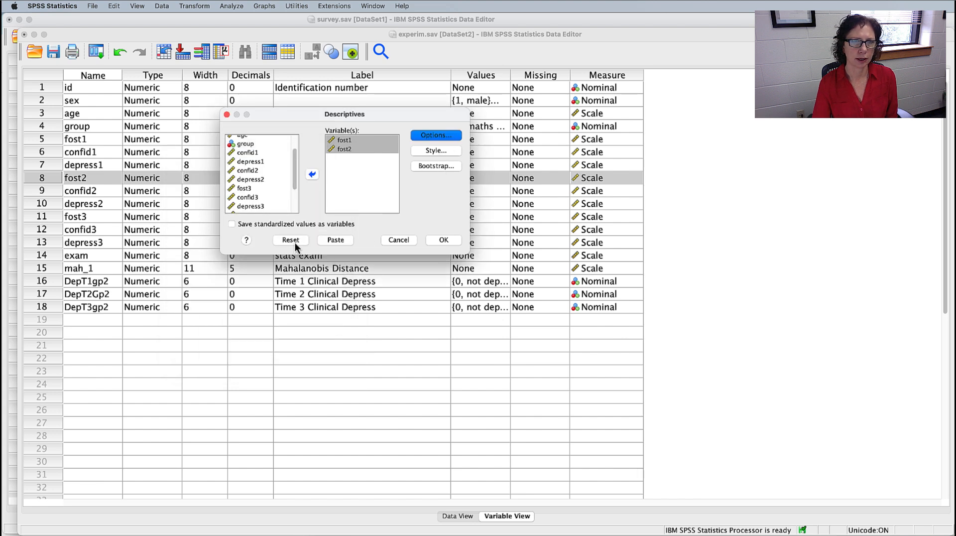
pyautogui.click(336, 241)
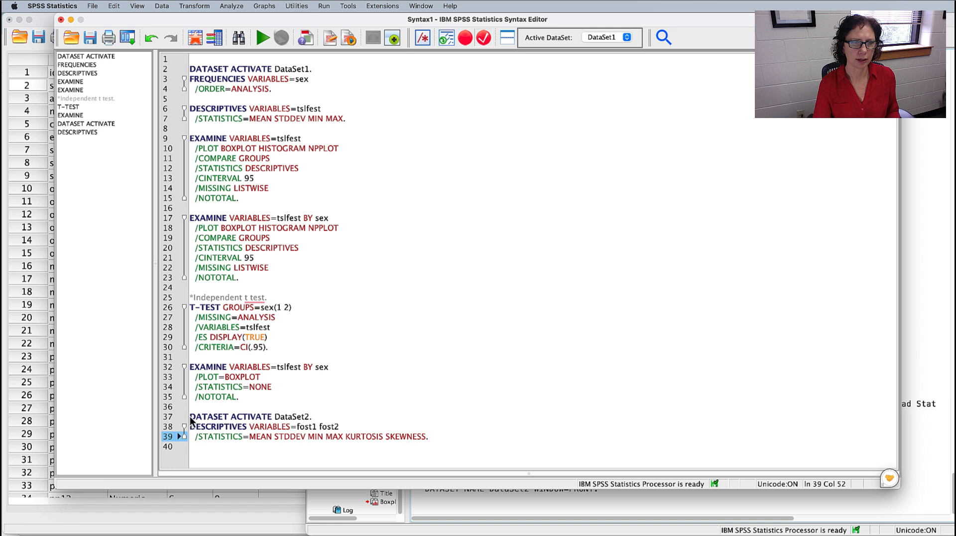
# Run only the DATASET ACTIVATE DataSet2 and DESCRIPTIVES syntax for fost1 and fost2
pyautogui.moveTo(191, 421); pyautogui.dragTo(429, 439)
pyautogui.click(449, 443)
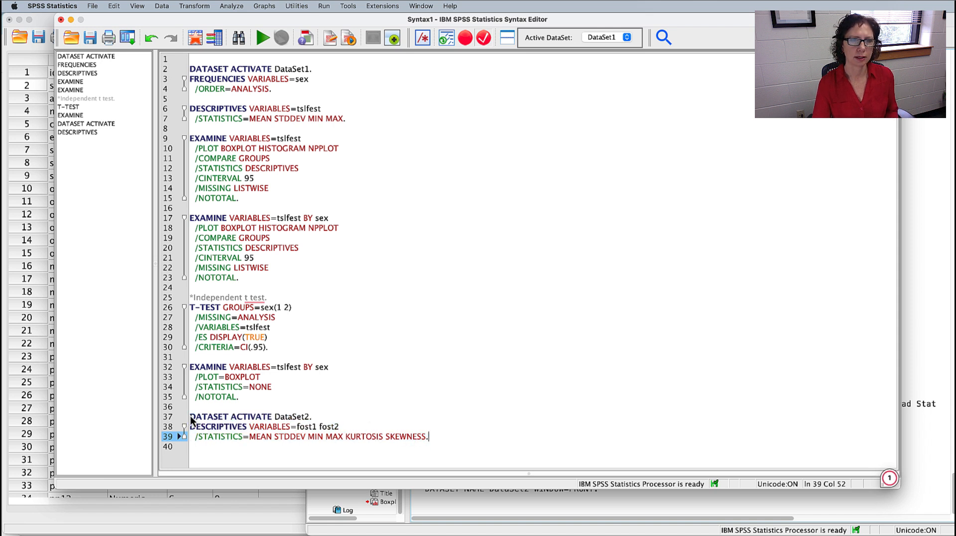
pyautogui.moveTo(191, 419); pyautogui.dragTo(450, 436)
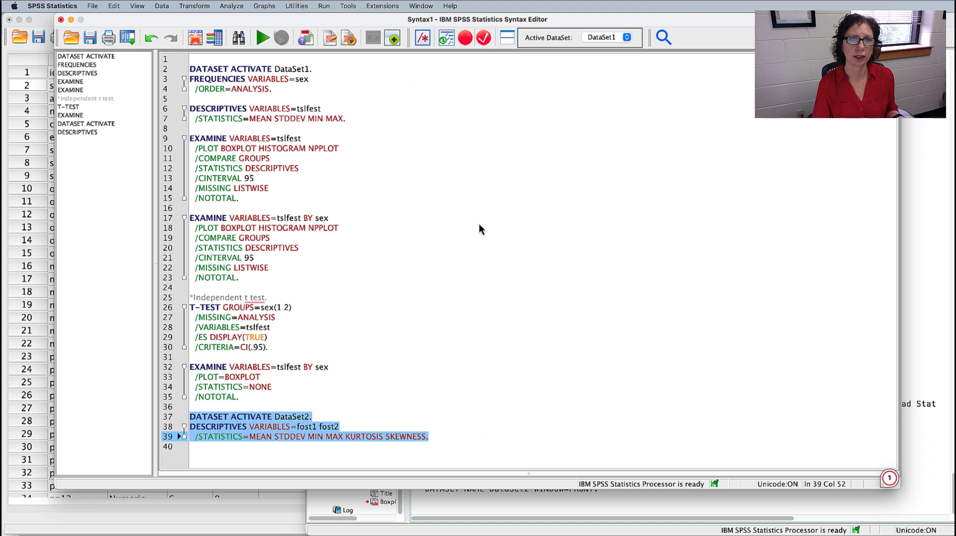
pyautogui.click(264, 38)
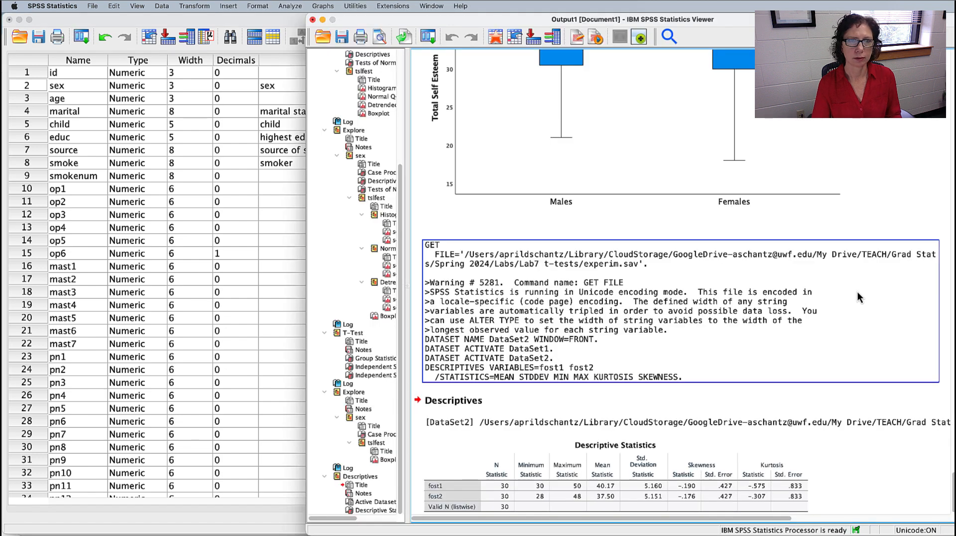
# Examine the sample size, skewness and kurtosis of fost1 and fost2 in the Descriptive Statistics table
pyautogui.click(533, 481)
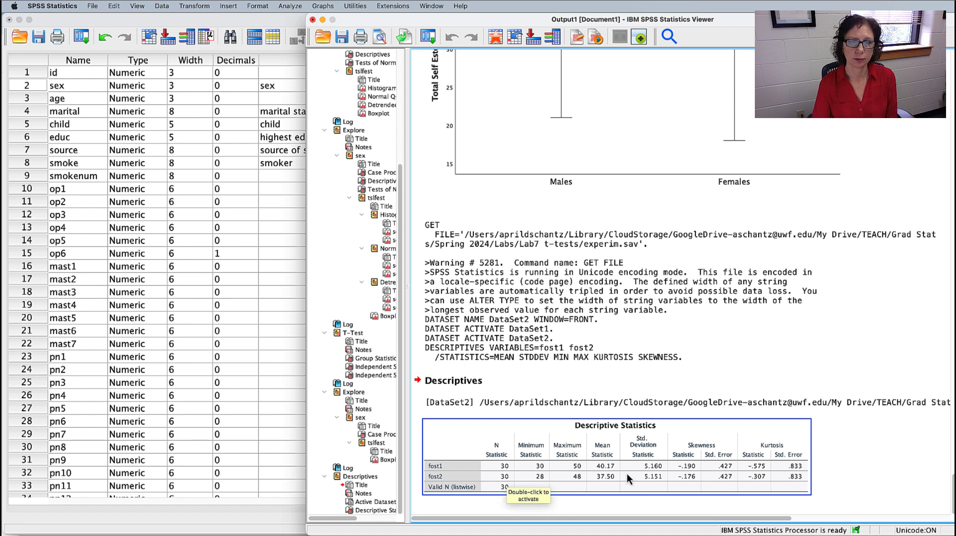
pyautogui.click(876, 456)
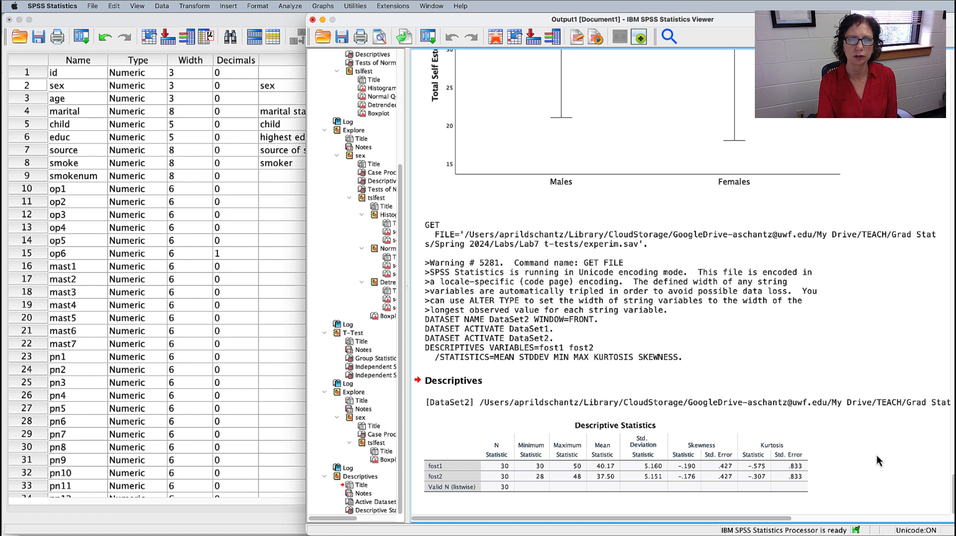
pyautogui.click(505, 464)
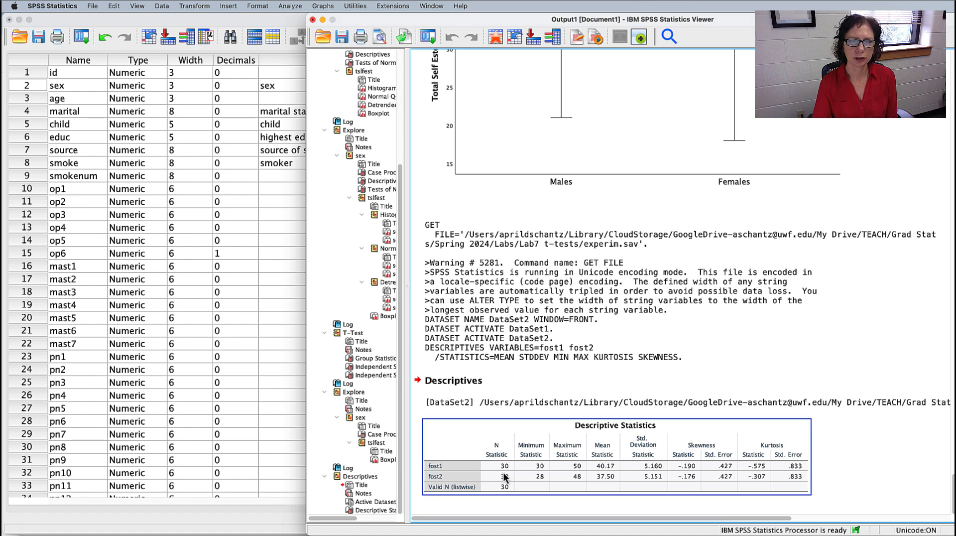
pyautogui.click(702, 496)
pyautogui.click(691, 470)
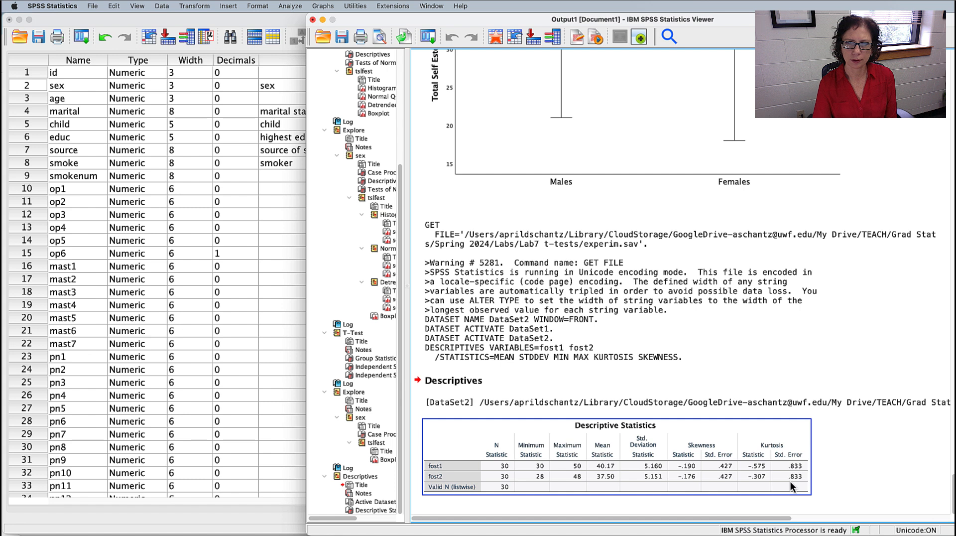
pyautogui.click(665, 504)
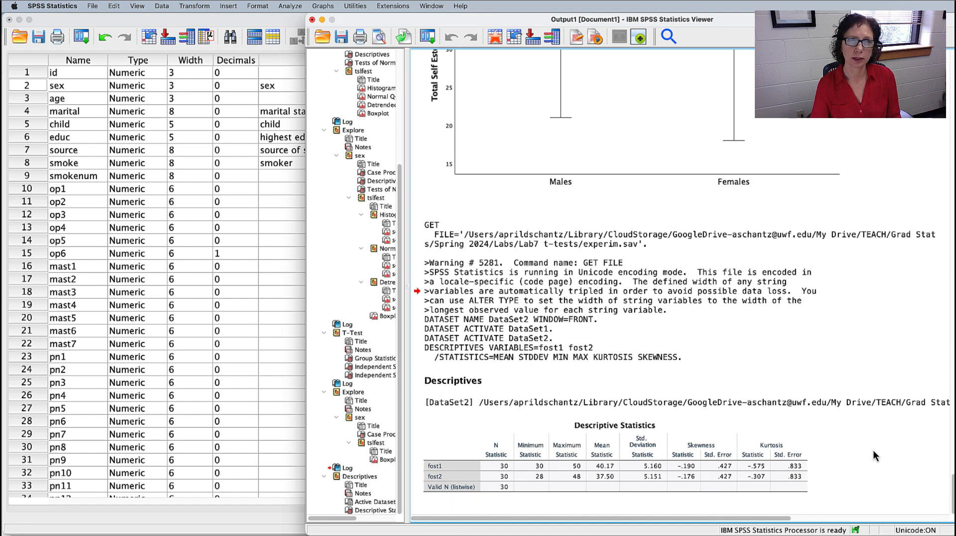
# Start an Explore analysis on the experim.sav dataset with fost1 and fost2 as the dependent variables
pyautogui.press('super+grave')
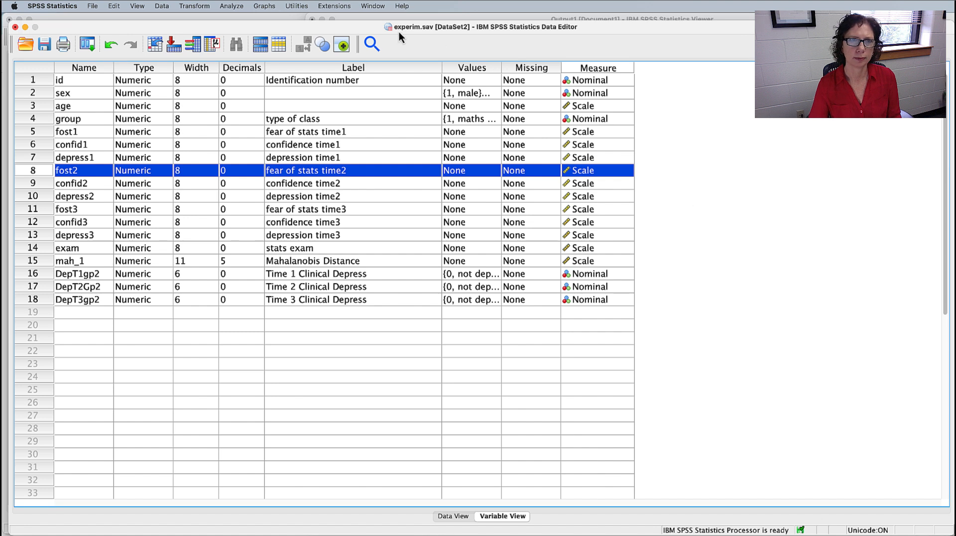
pyautogui.moveTo(417, 32); pyautogui.dragTo(417, 32)
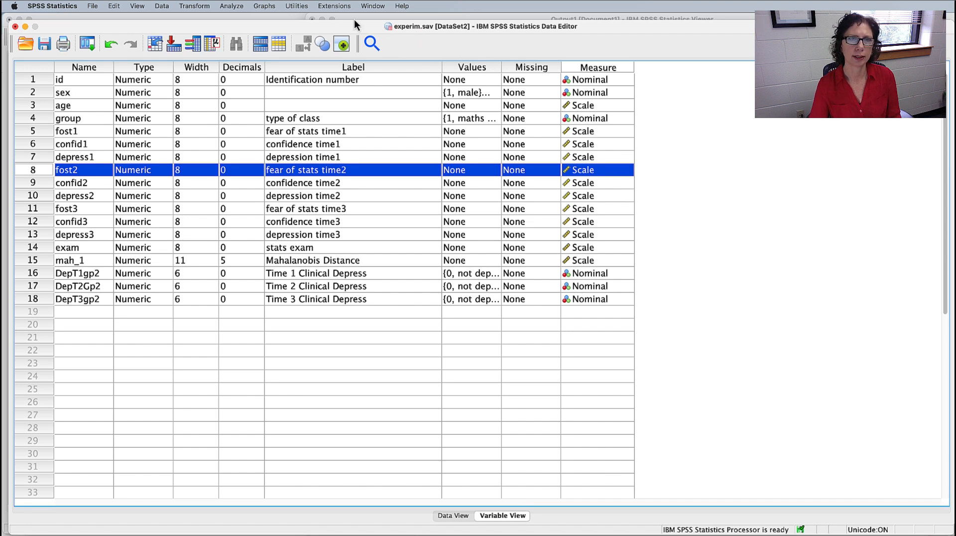
pyautogui.click(235, 7)
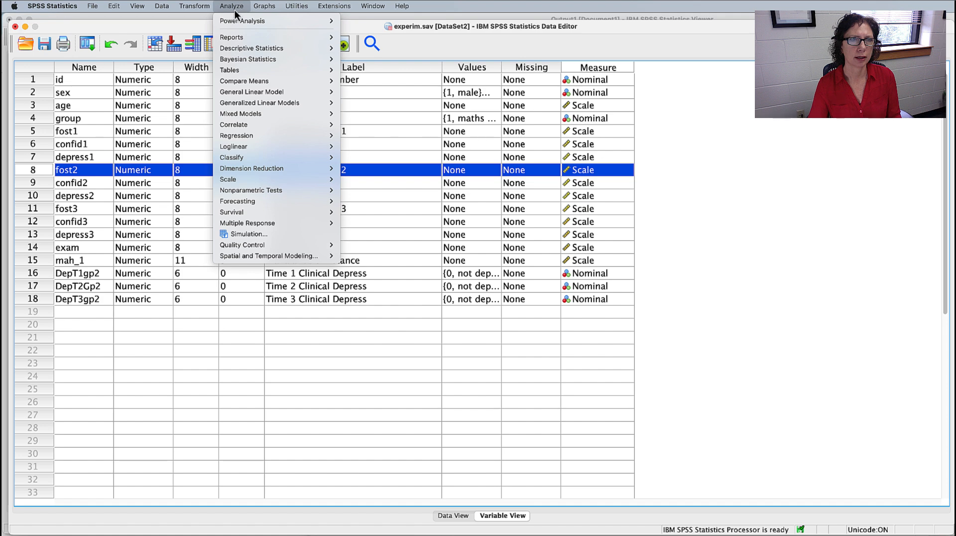
pyautogui.moveTo(243, 50)
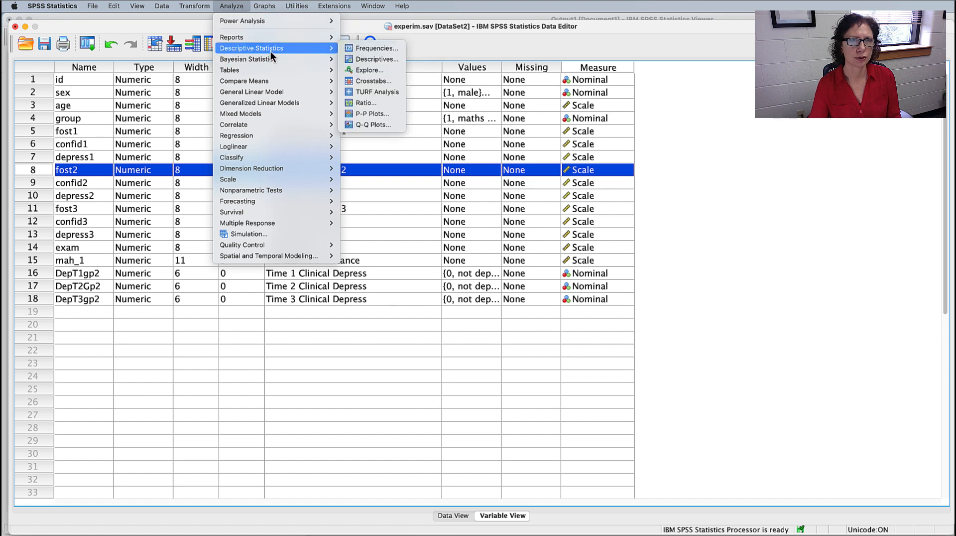
pyautogui.click(378, 71)
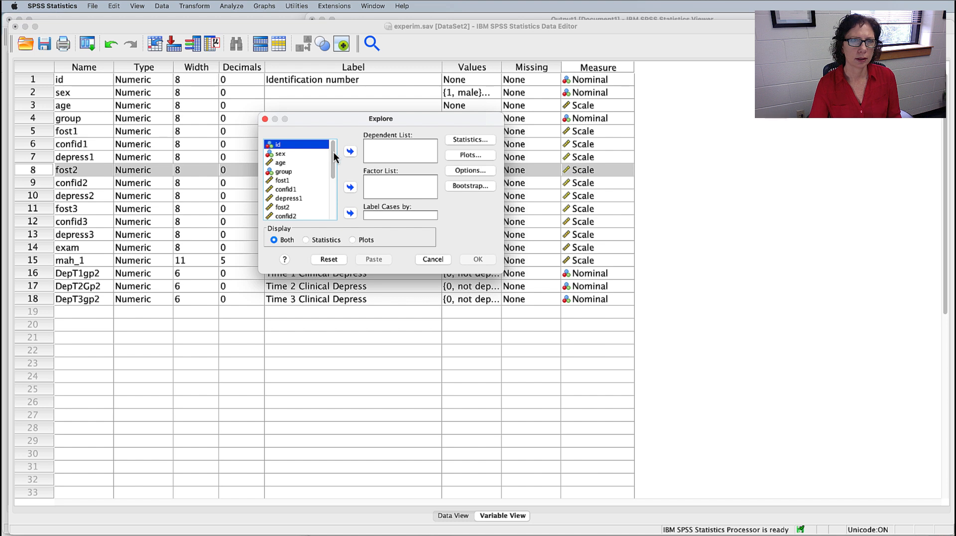
pyautogui.moveTo(333, 151); pyautogui.dragTo(333, 158)
pyautogui.click(280, 169)
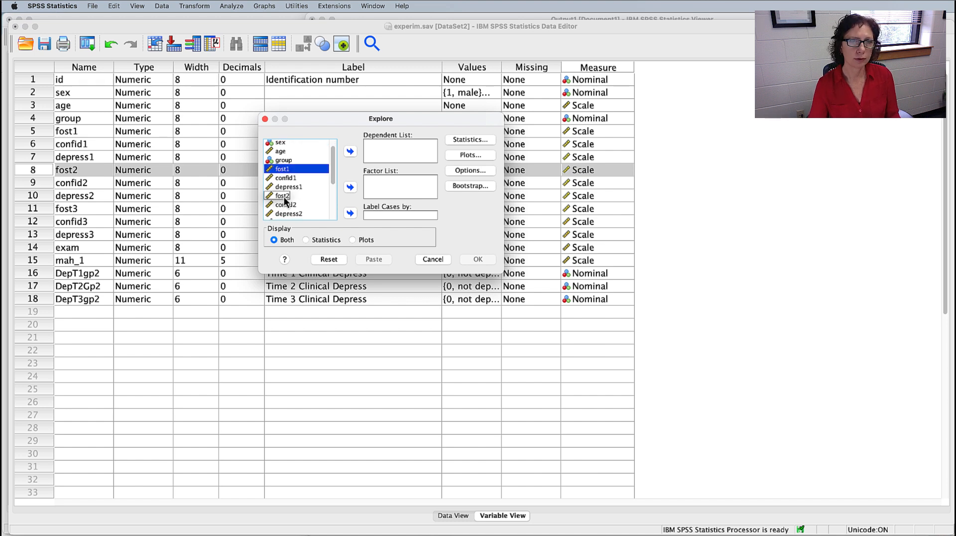
pyautogui.keyDown('super'); pyautogui.click(284, 196); pyautogui.keyUp('super')
pyautogui.click(351, 152)
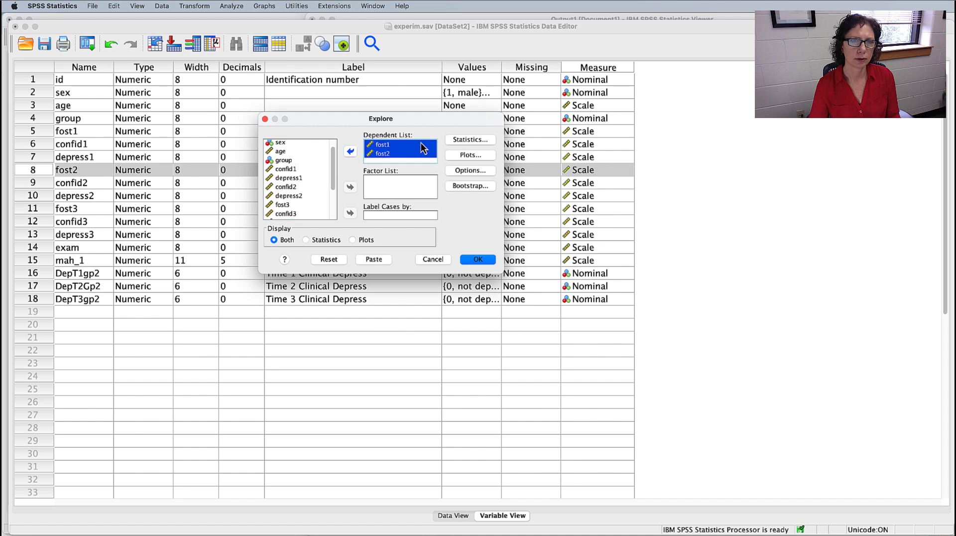
pyautogui.click(424, 146)
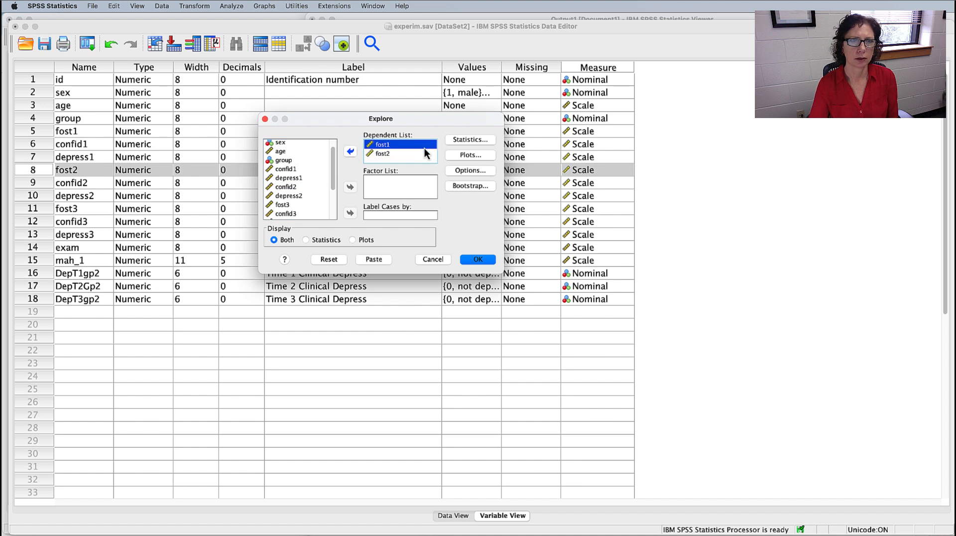
# Set the Explore plots to include a histogram and normality plots with tests, without the stem-and-leaf plot
pyautogui.click(467, 156)
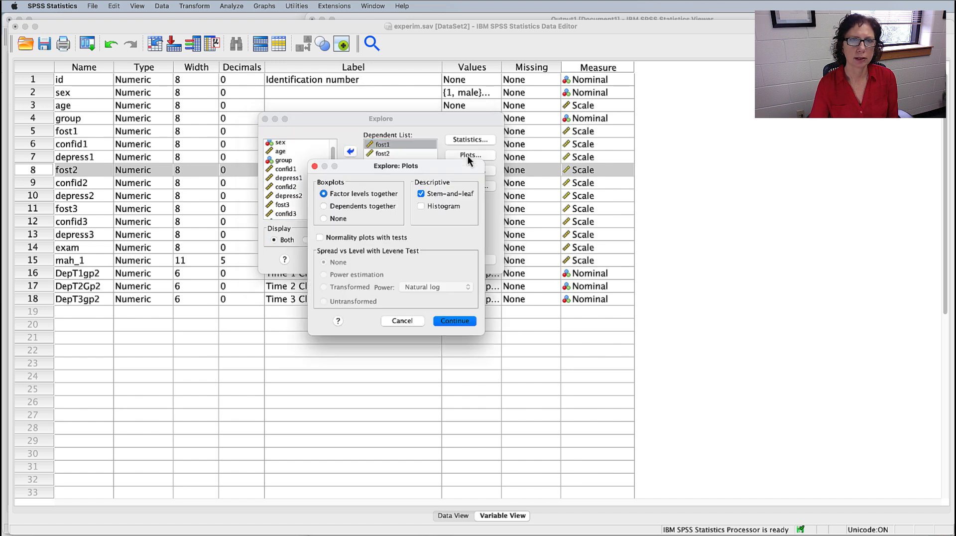
pyautogui.click(422, 206)
pyautogui.click(422, 193)
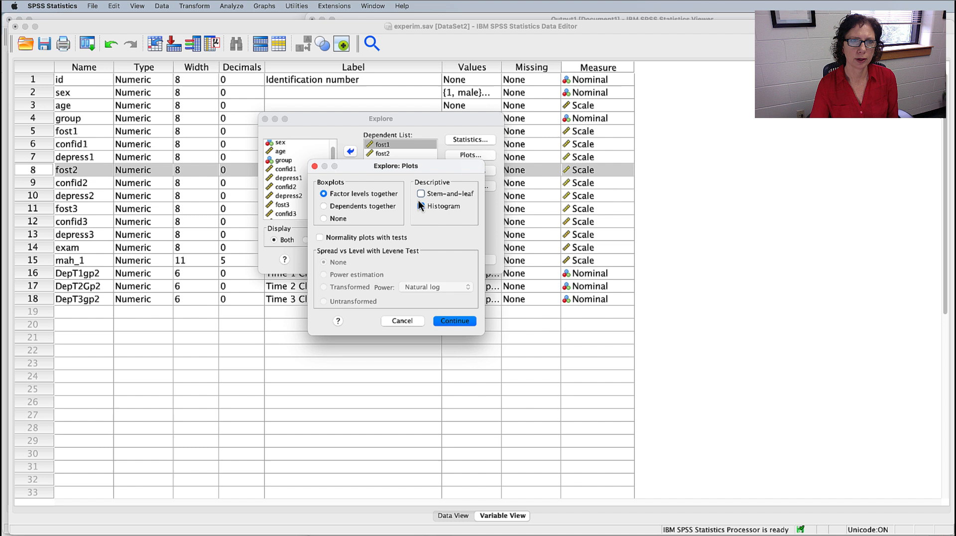
pyautogui.click(320, 238)
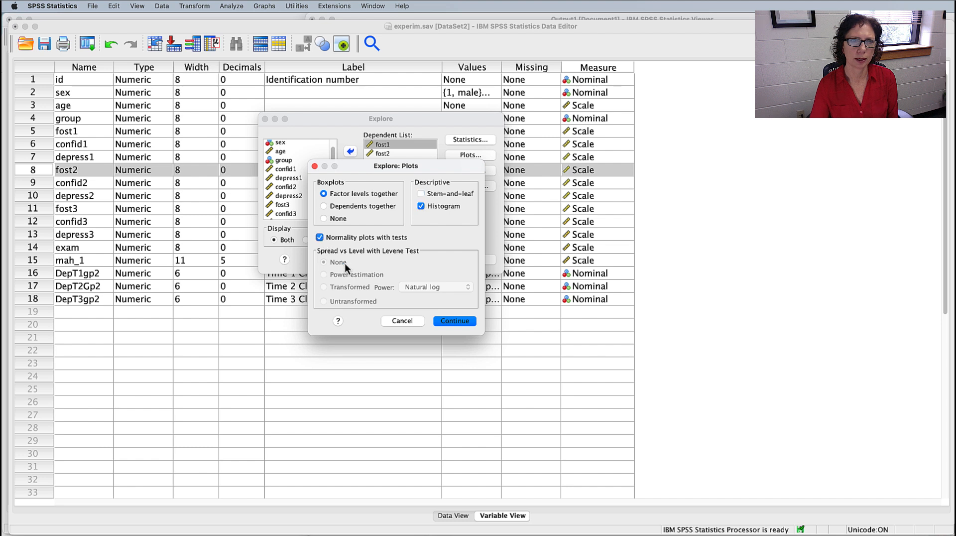
pyautogui.click(455, 323)
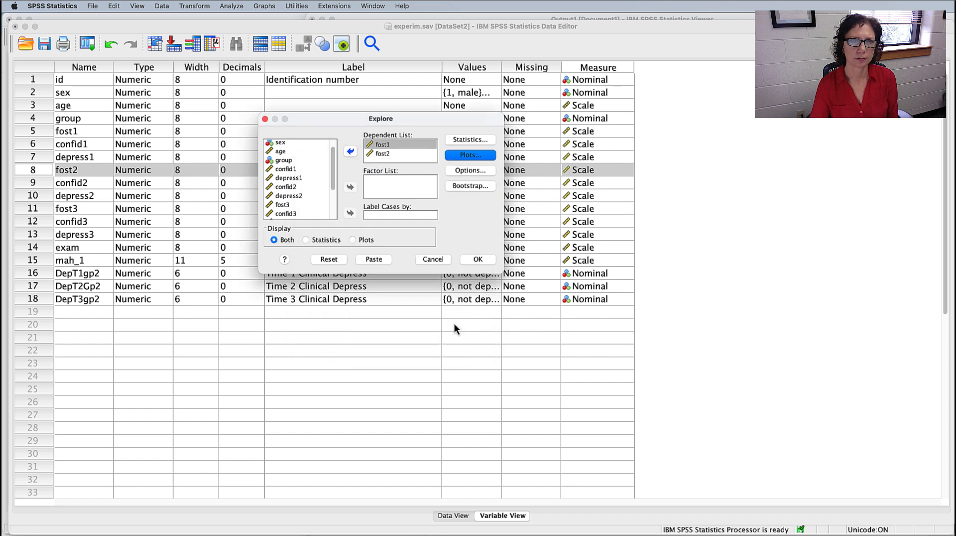
# Keep missing cases excluded listwise and paste the Explore command into the syntax file
pyautogui.click(475, 172)
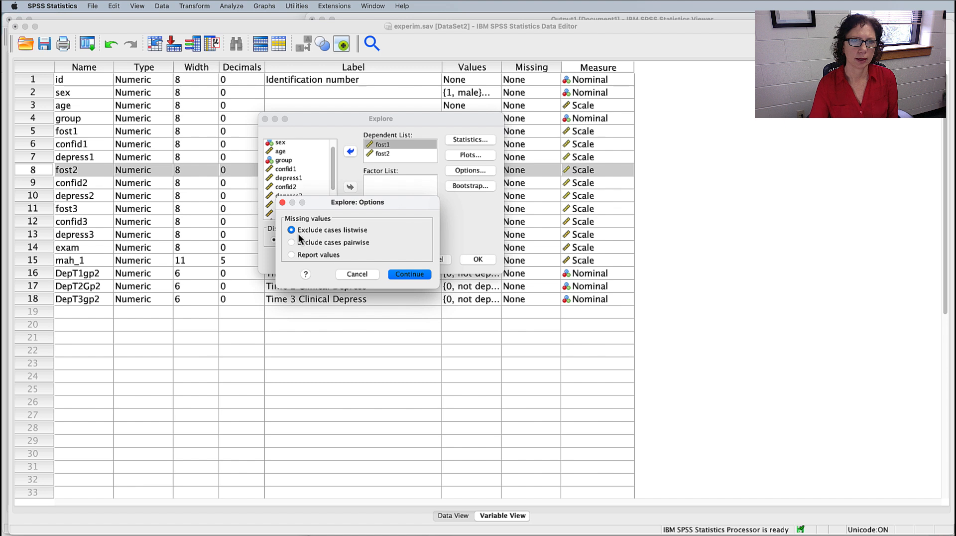
pyautogui.click(414, 275)
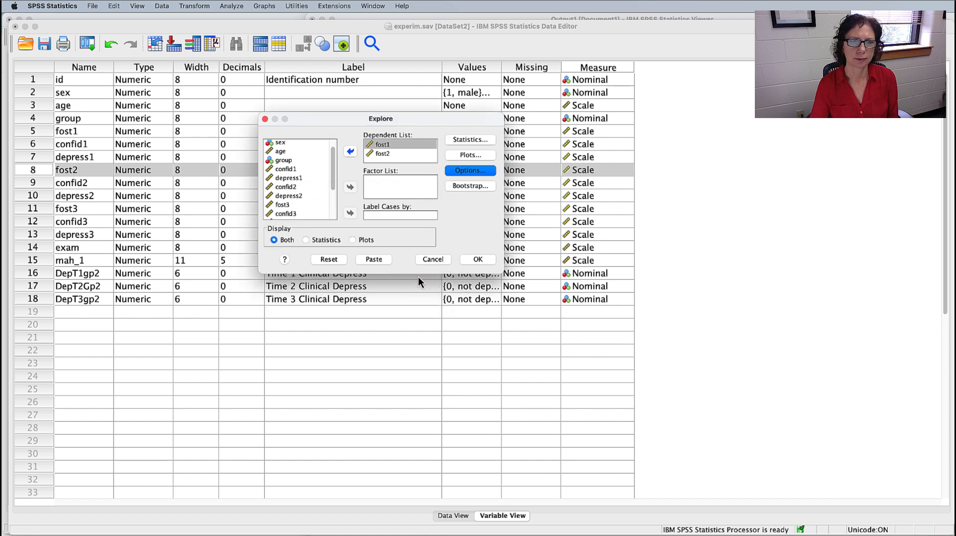
pyautogui.click(374, 259)
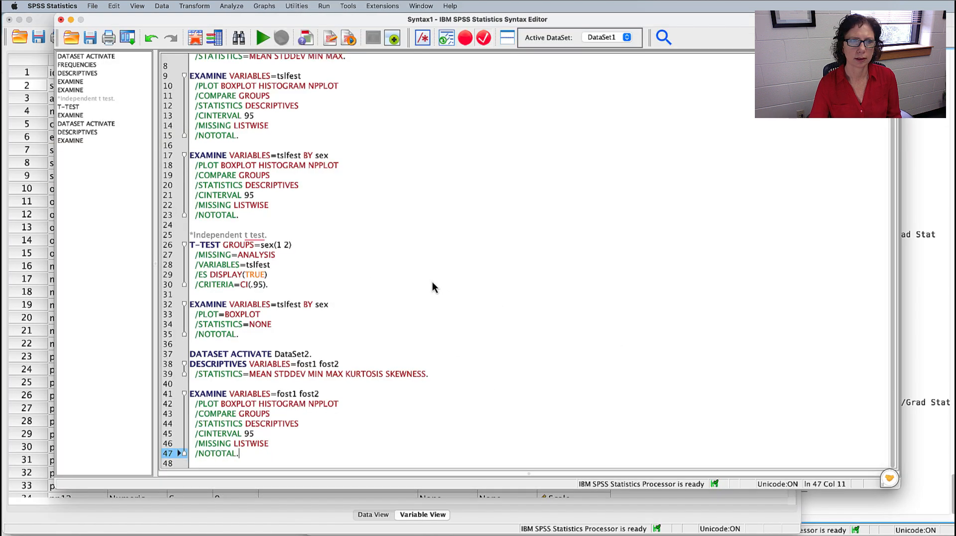
# Insert the comment "*normality check for fost1 and fost2." above the EXAMINE command for fost1 and fost2
pyautogui.click(280, 386)
pyautogui.press('Return')
pyautogui.write('*')
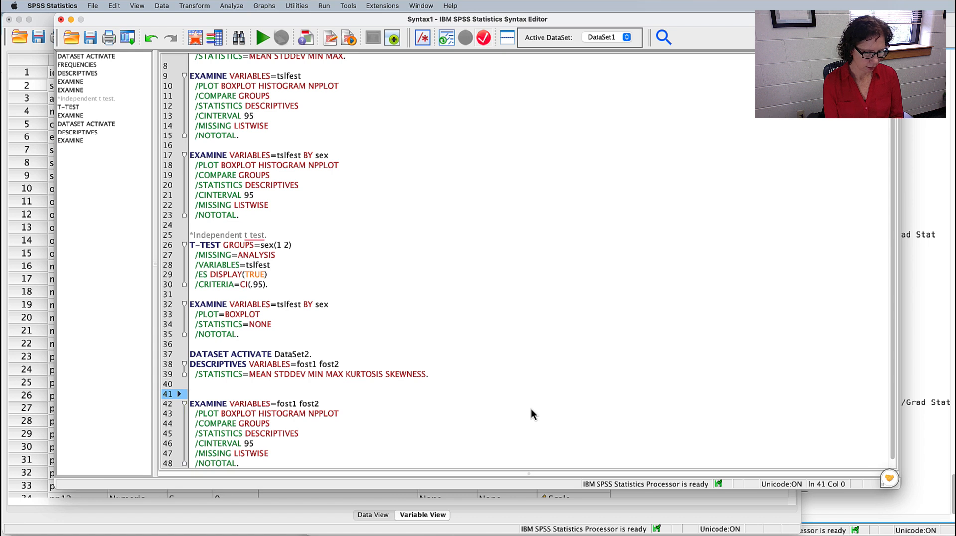
pyautogui.write('n')
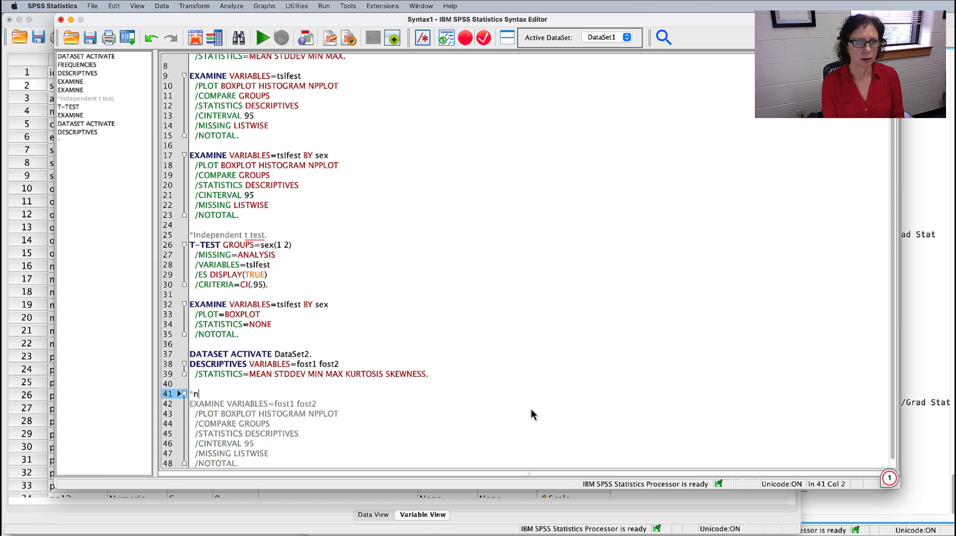
pyautogui.write('ormality c')
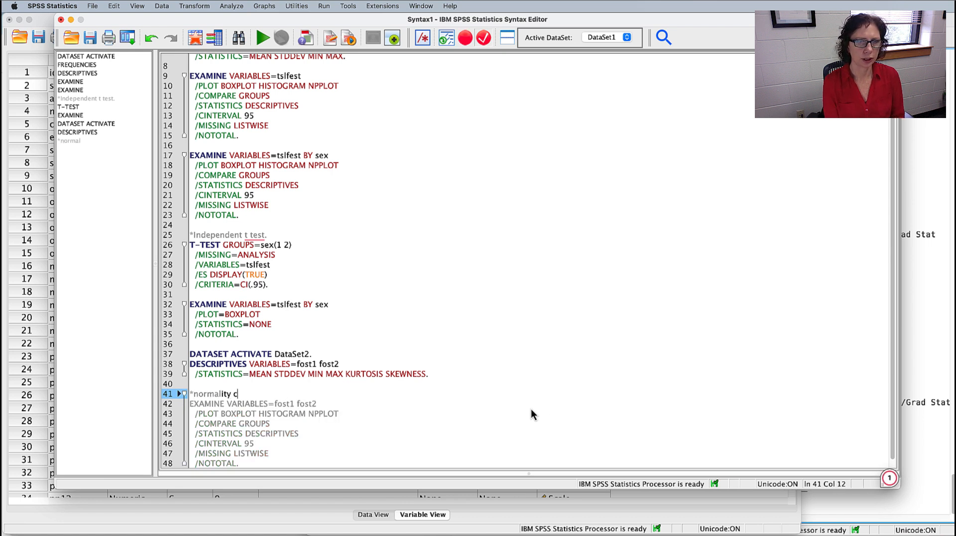
pyautogui.write('heck for fost')
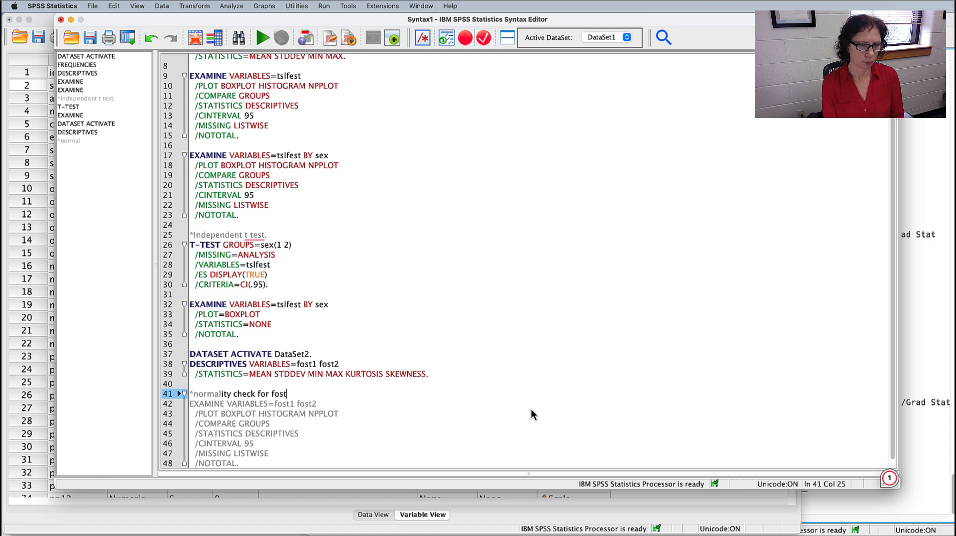
pyautogui.write('1 and fos')
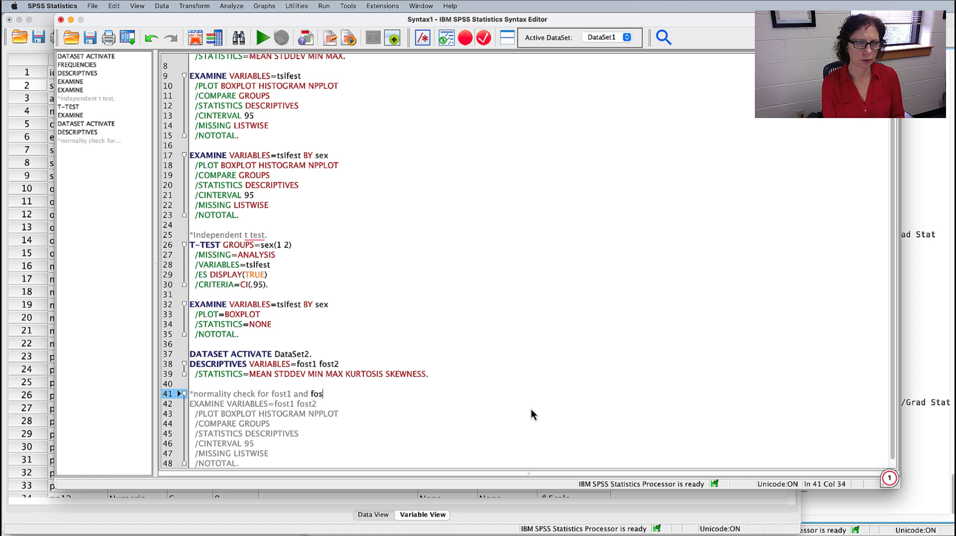
pyautogui.write('t2.')
# Copy the "DATASET ACTIVATE DataSet2." line below the normality check comment and run that block through the end of the EXAMINE command
pyautogui.scroll(-1, 531, 414)
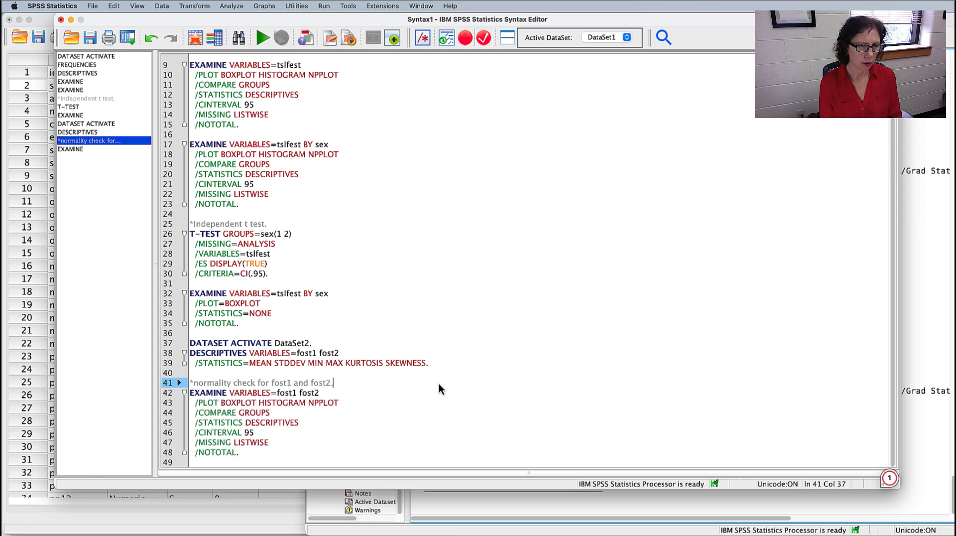
pyautogui.moveTo(323, 344); pyautogui.dragTo(172, 344)
pyautogui.press('super+c')
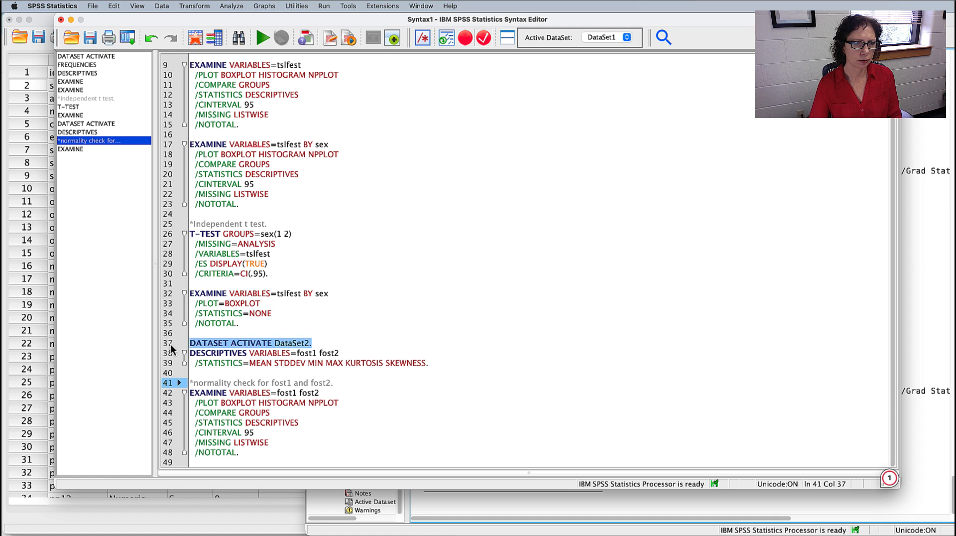
pyautogui.click(347, 386)
pyautogui.press('Return')
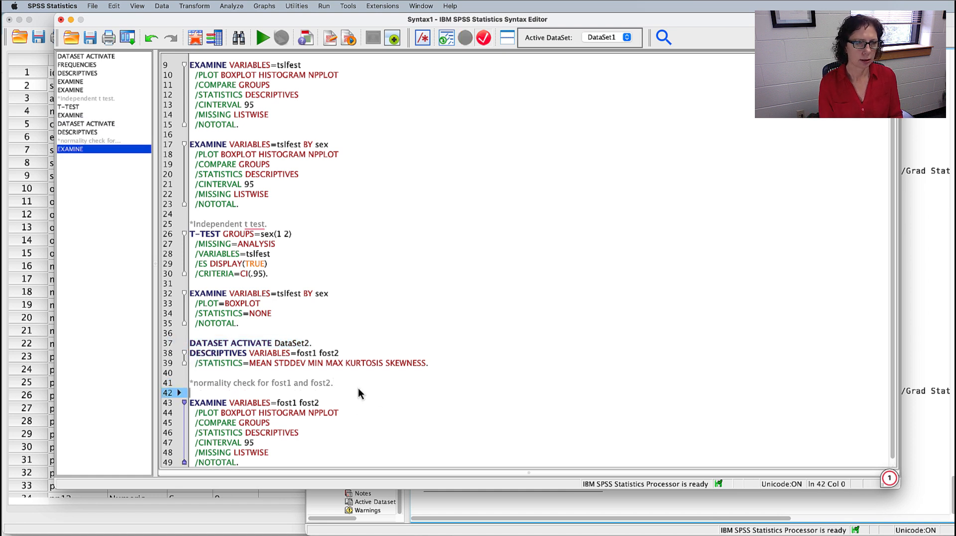
pyautogui.press('super+v')
pyautogui.scroll(-1, 334, 381)
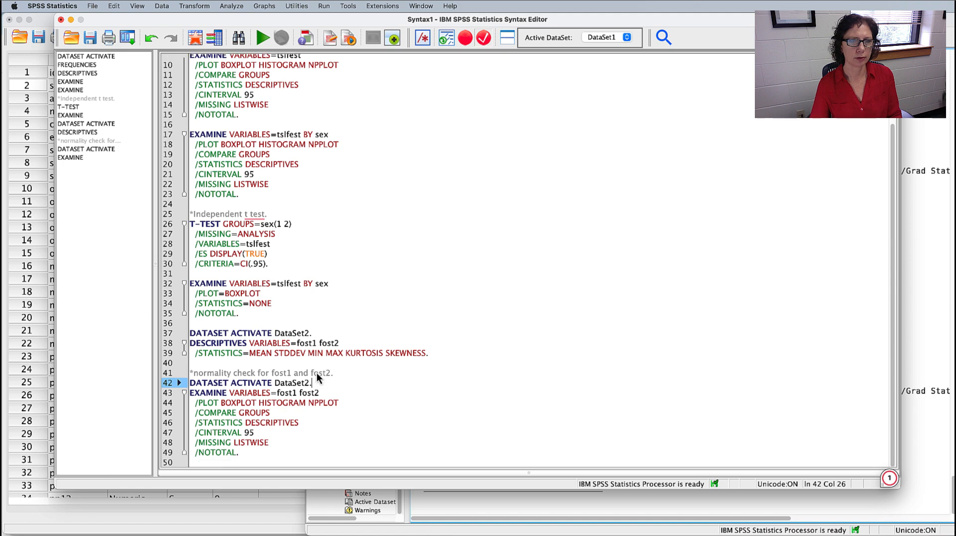
pyautogui.moveTo(193, 367); pyautogui.dragTo(200, 462)
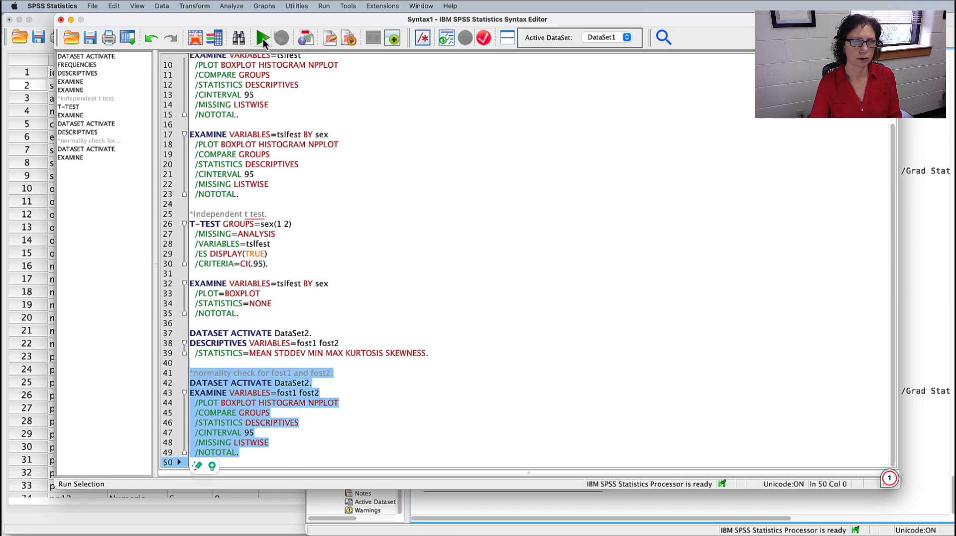
pyautogui.click(263, 39)
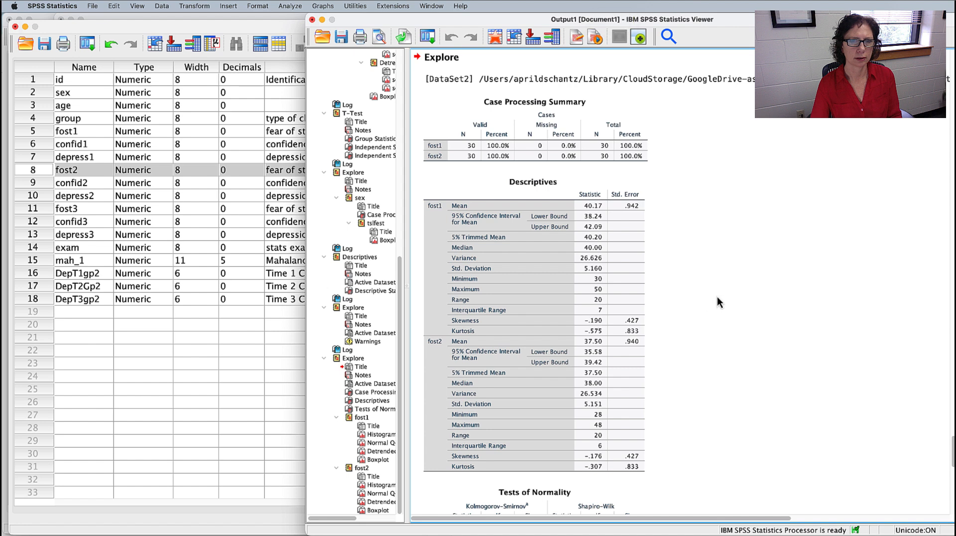
# Review the Case Processing Summary, Descriptives and Tests of Normality tables for fost1 and fost2 in the Explore output
pyautogui.click(525, 145)
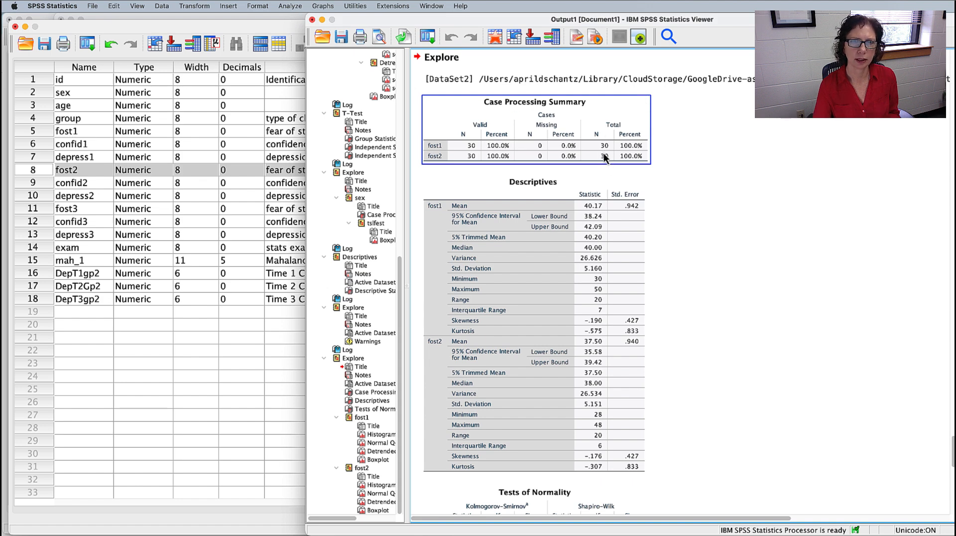
pyautogui.click(786, 284)
pyautogui.scroll(-3, 817, 253)
pyautogui.click(549, 142)
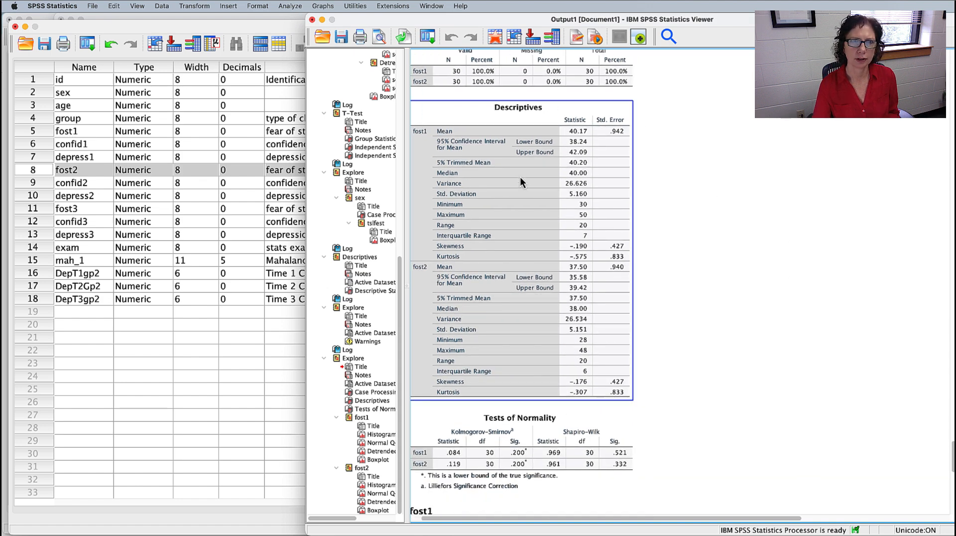
pyautogui.scroll(-1, 569, 168)
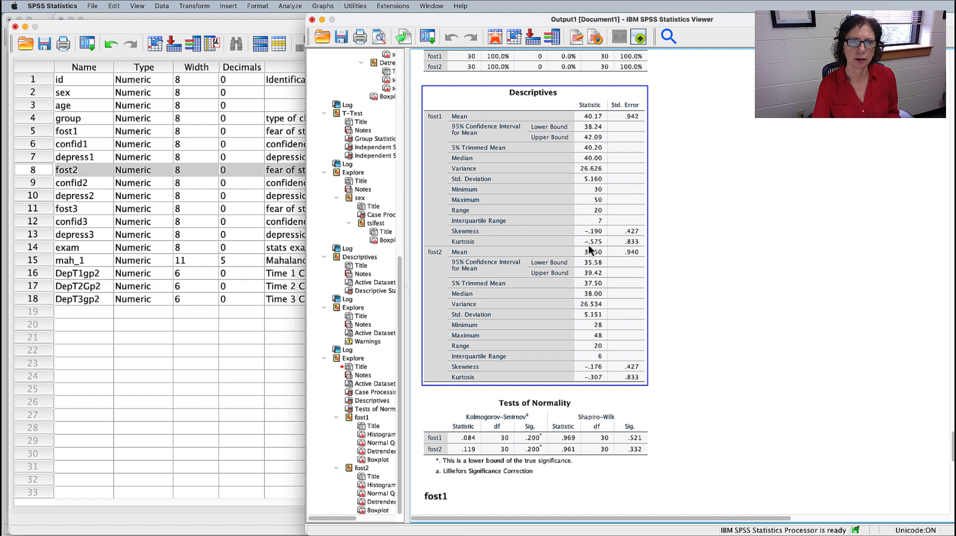
pyautogui.click(737, 206)
pyautogui.scroll(-5, 742, 202)
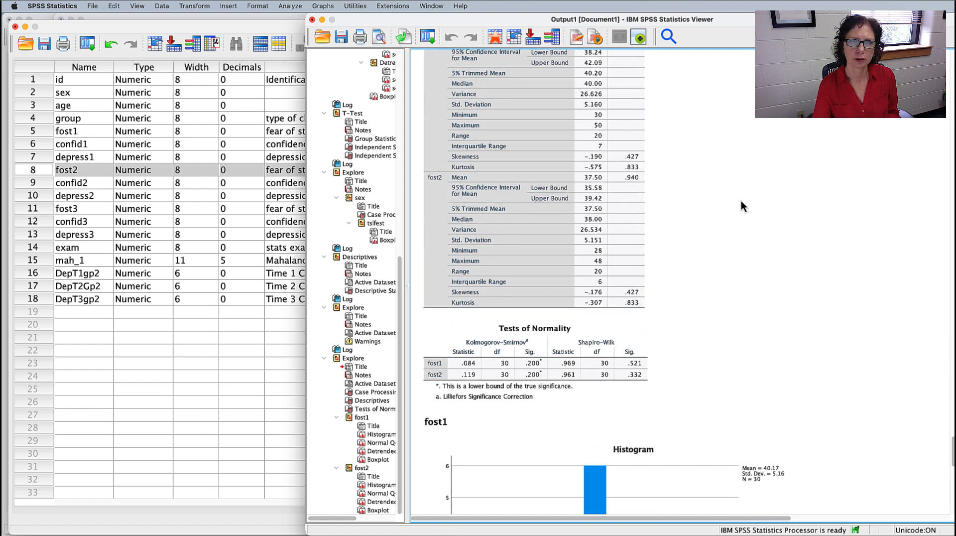
pyautogui.click(620, 349)
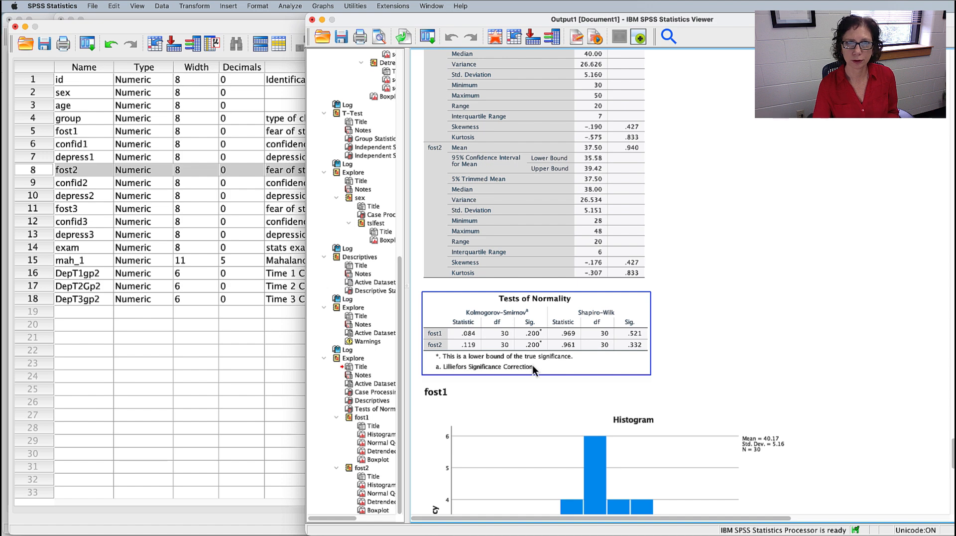
pyautogui.click(726, 318)
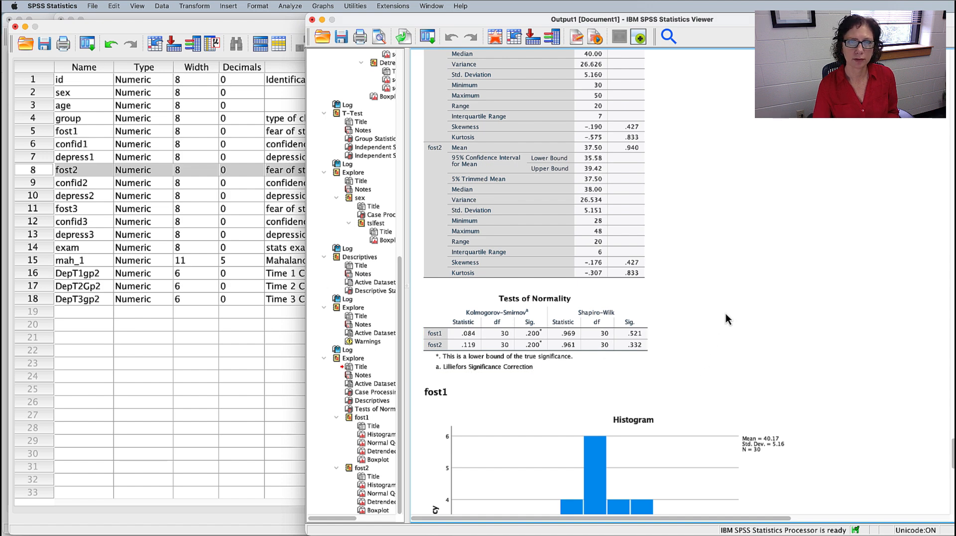
# Examine the histogram, normal Q-Q plot and boxplot for fost1
pyautogui.scroll(-5, 814, 266)
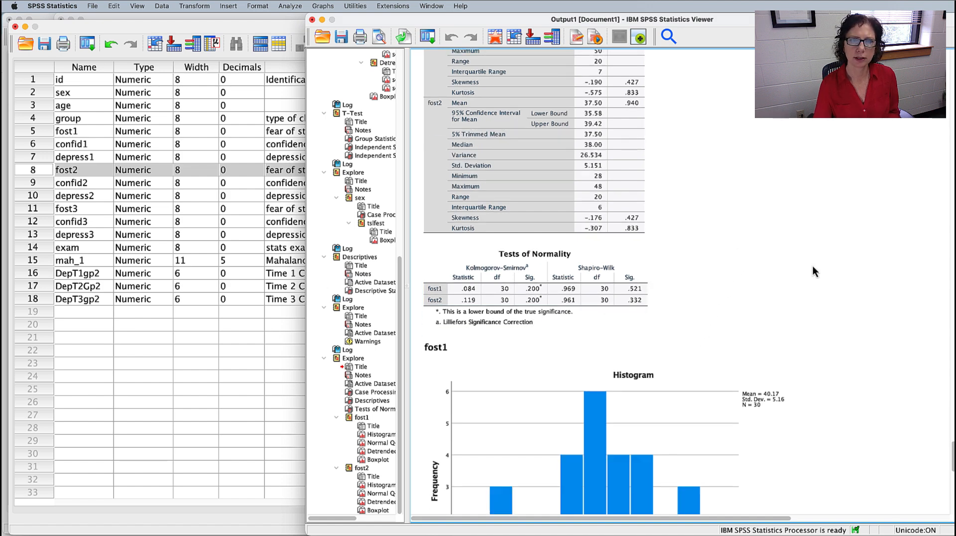
pyautogui.click(814, 267)
pyautogui.scroll(-1, 813, 266)
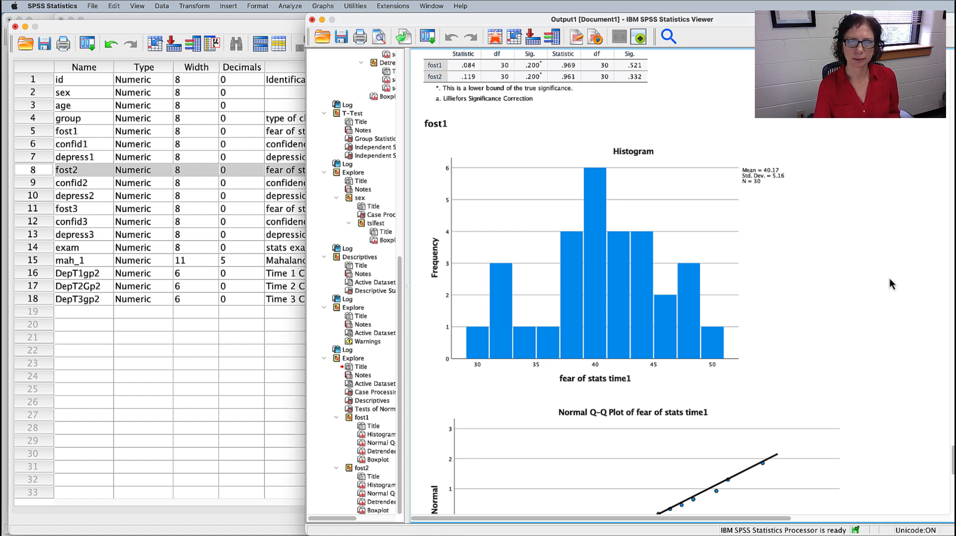
pyautogui.scroll(-4, 889, 278)
pyautogui.click(779, 252)
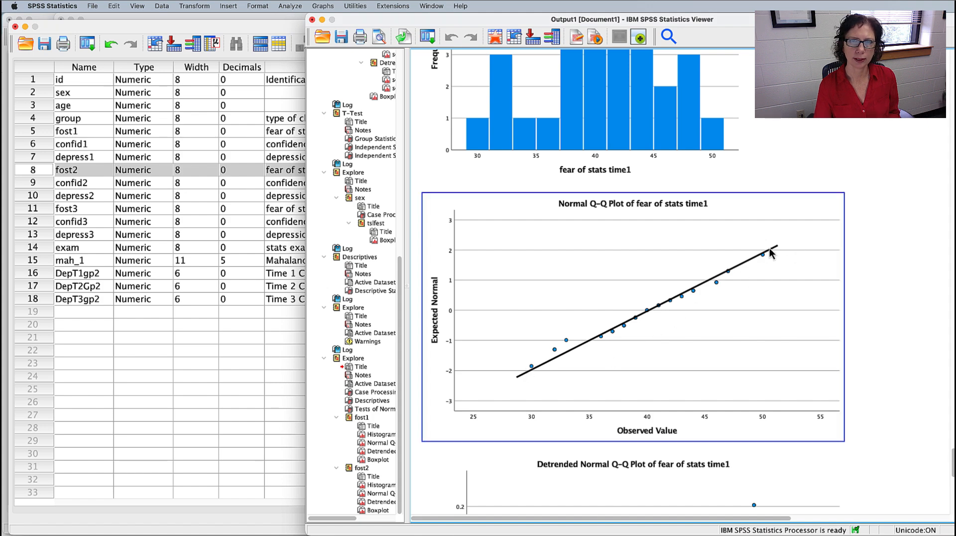
pyautogui.click(860, 276)
pyautogui.scroll(-10, 871, 271)
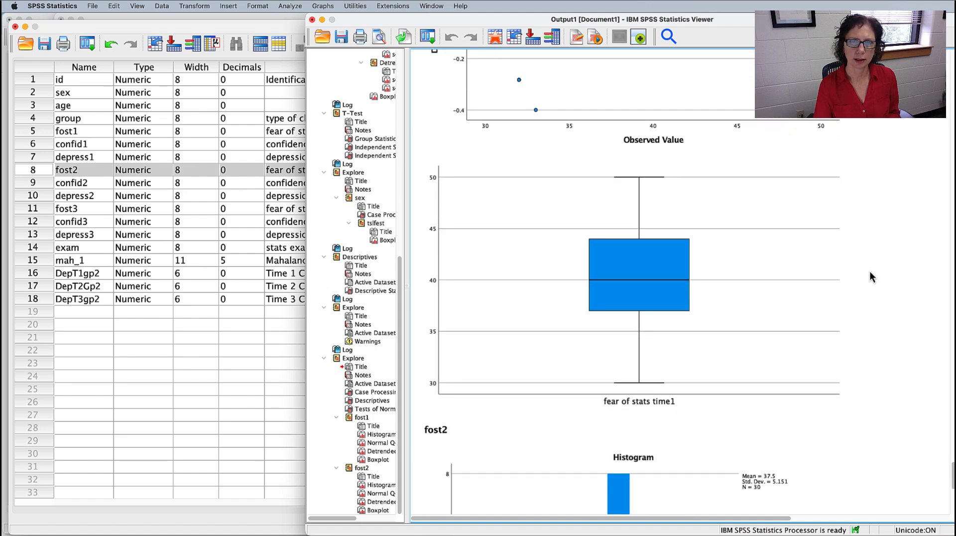
# Examine the shape of the fost2 histogram and its normal Q-Q plot
pyautogui.scroll(-6, 871, 271)
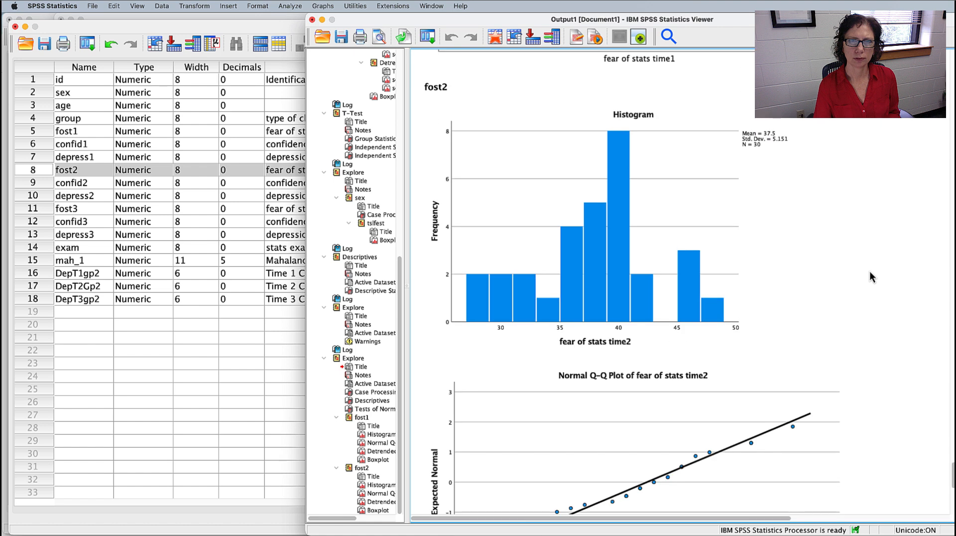
pyautogui.click(534, 340)
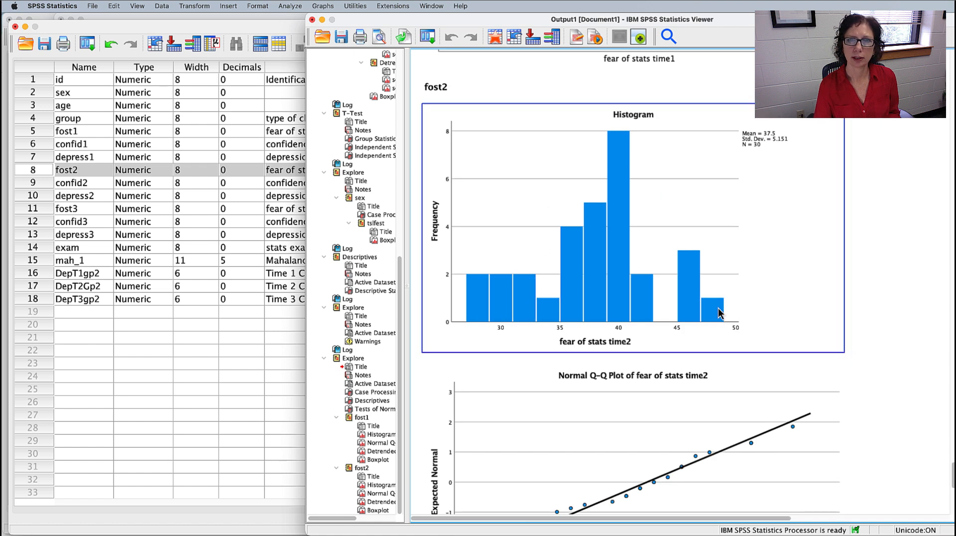
pyautogui.click(912, 252)
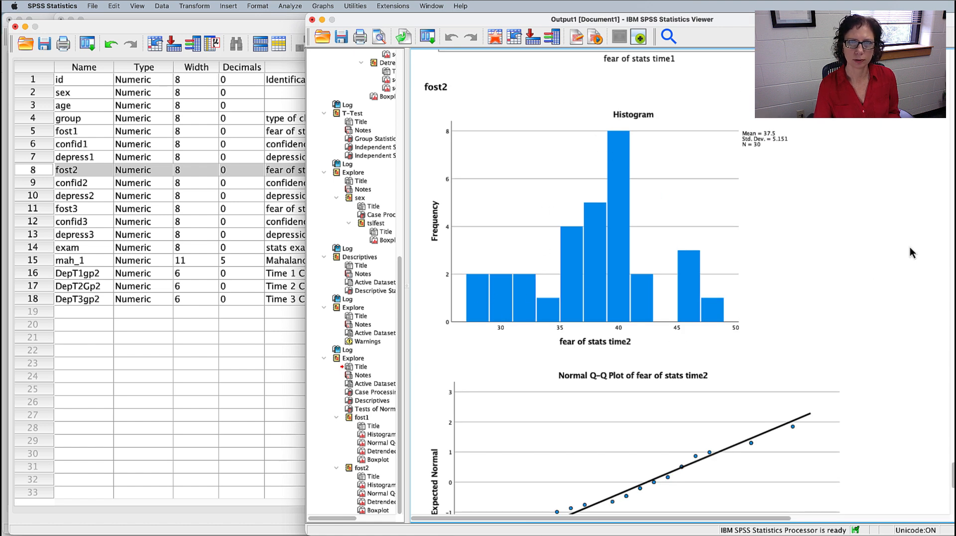
pyautogui.scroll(-2, 907, 241)
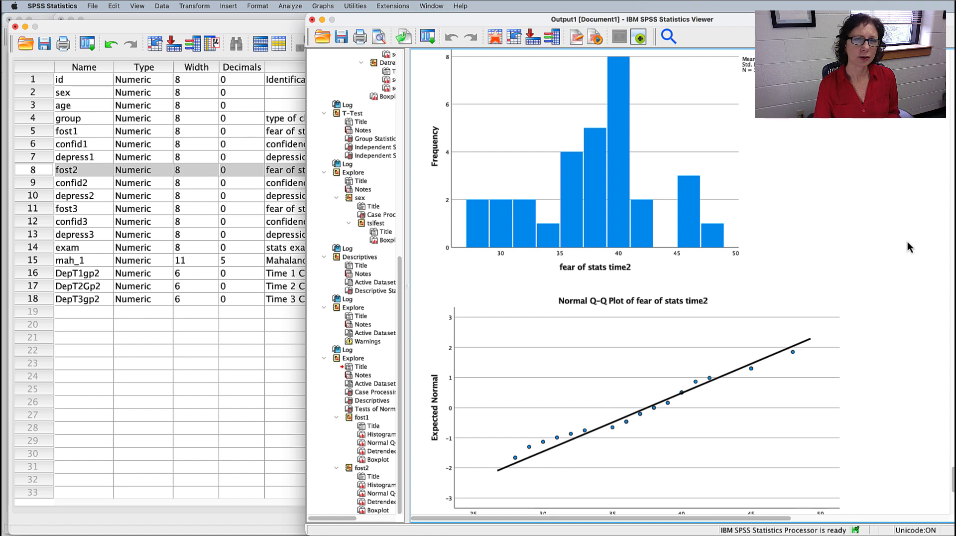
pyautogui.scroll(-1, 908, 241)
# Compare the Shapiro-Wilk significance values for fost1 and fost2 with their histograms and Q-Q plots
pyautogui.scroll(14, 908, 242)
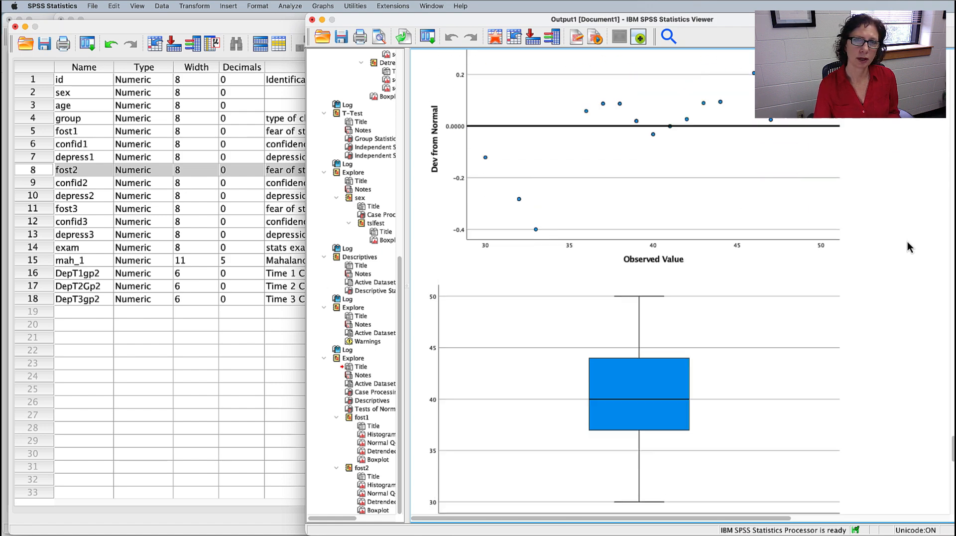
pyautogui.scroll(15, 907, 242)
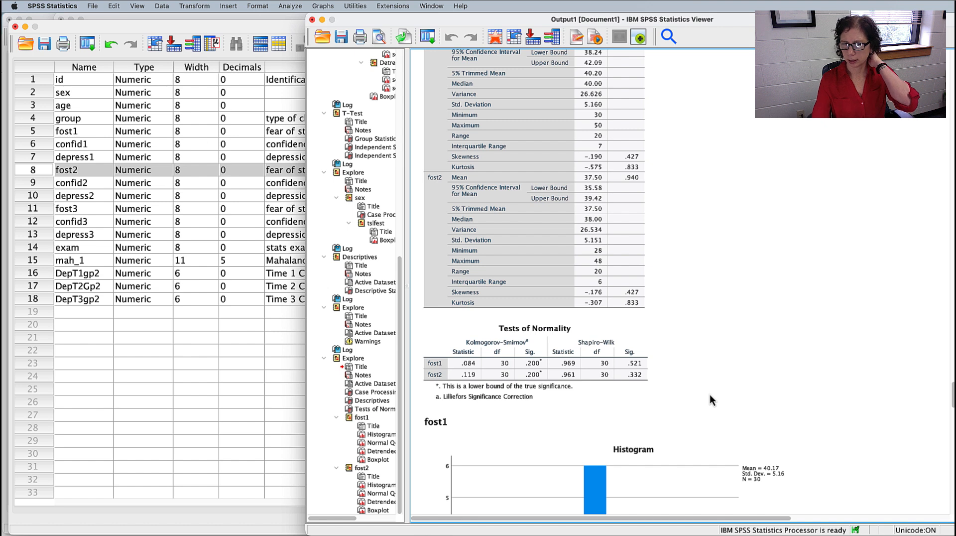
pyautogui.click(644, 381)
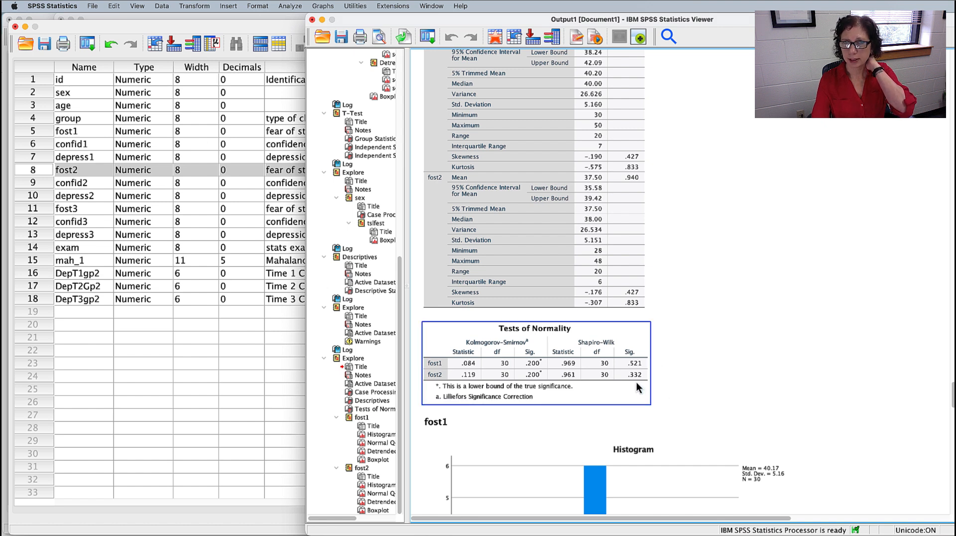
pyautogui.click(802, 334)
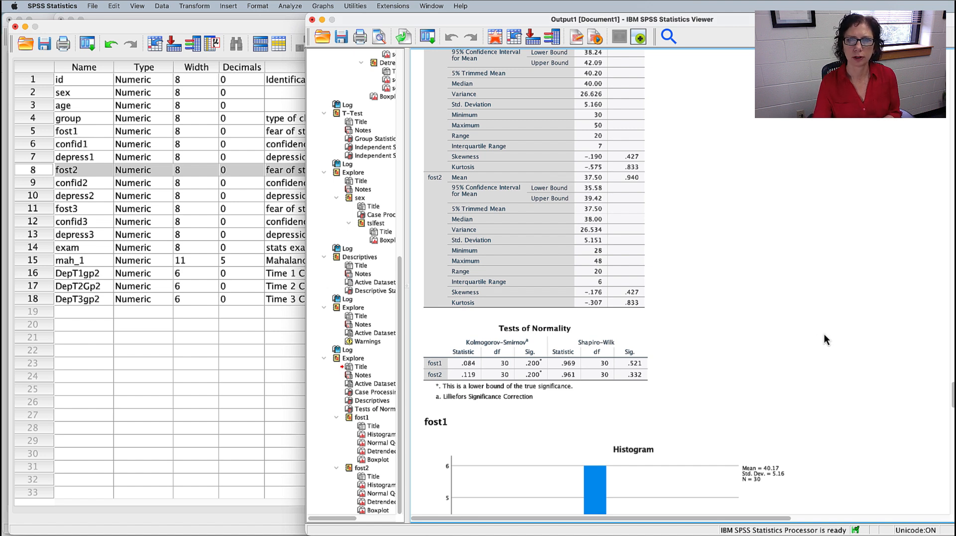
pyautogui.scroll(-3, 825, 334)
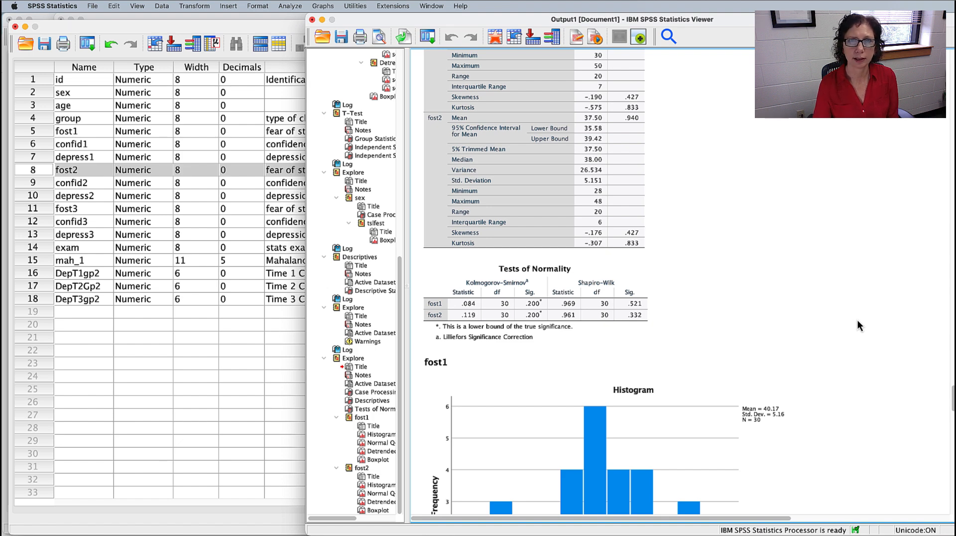
pyautogui.scroll(-15, 858, 321)
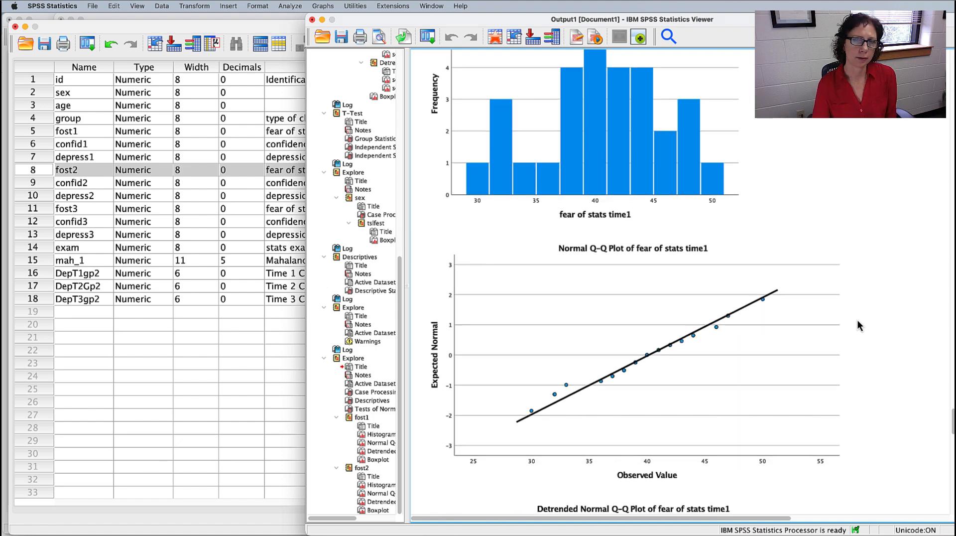
pyautogui.scroll(-15, 857, 320)
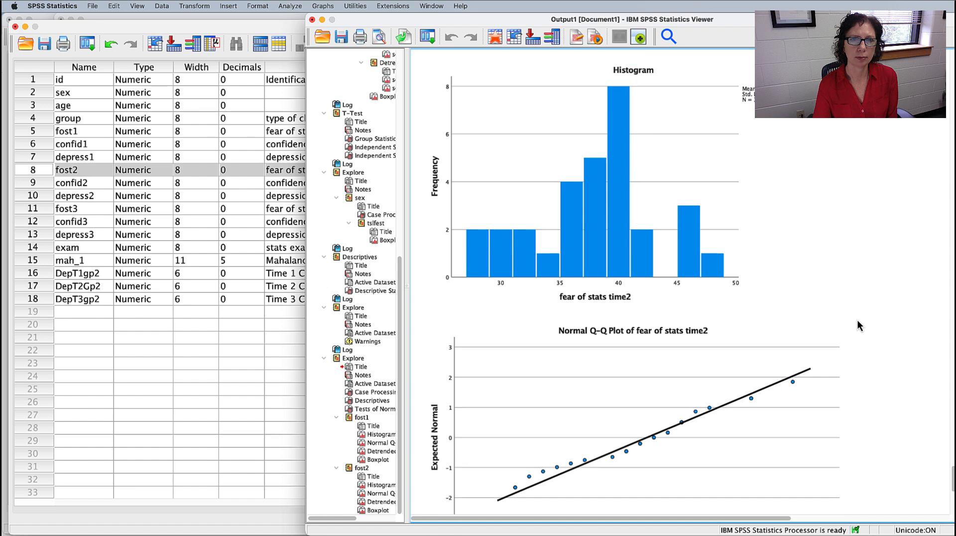
pyautogui.click(799, 345)
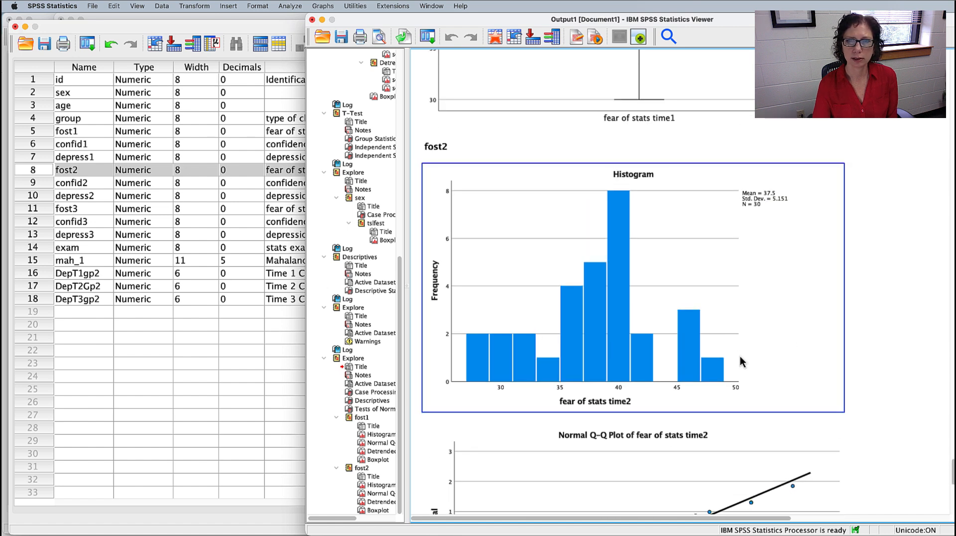
pyautogui.click(900, 336)
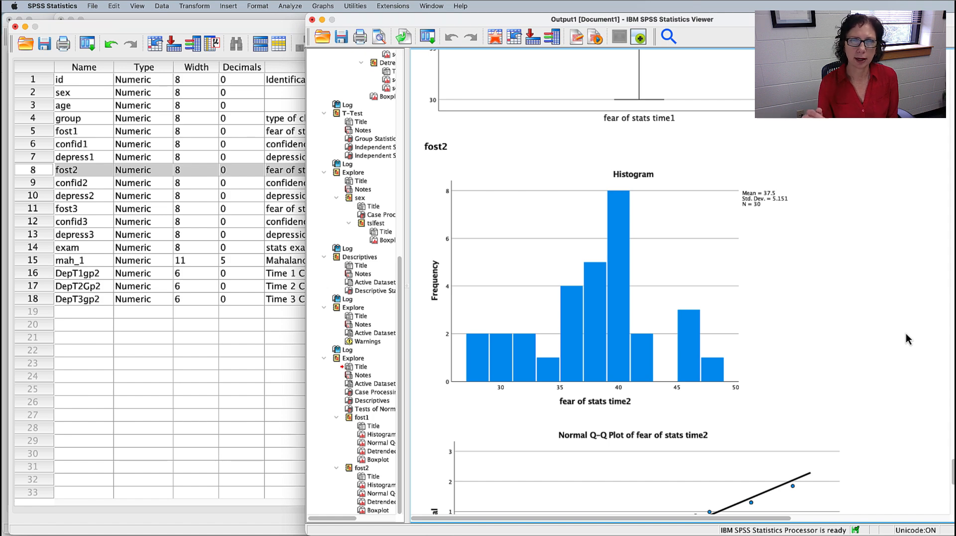
pyautogui.scroll(15, 907, 334)
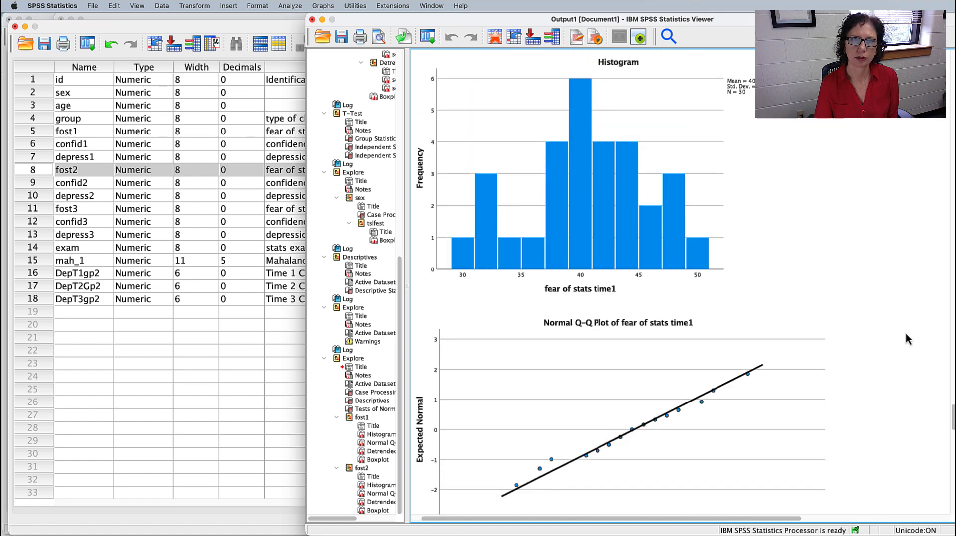
pyautogui.scroll(2, 906, 333)
pyautogui.click(635, 379)
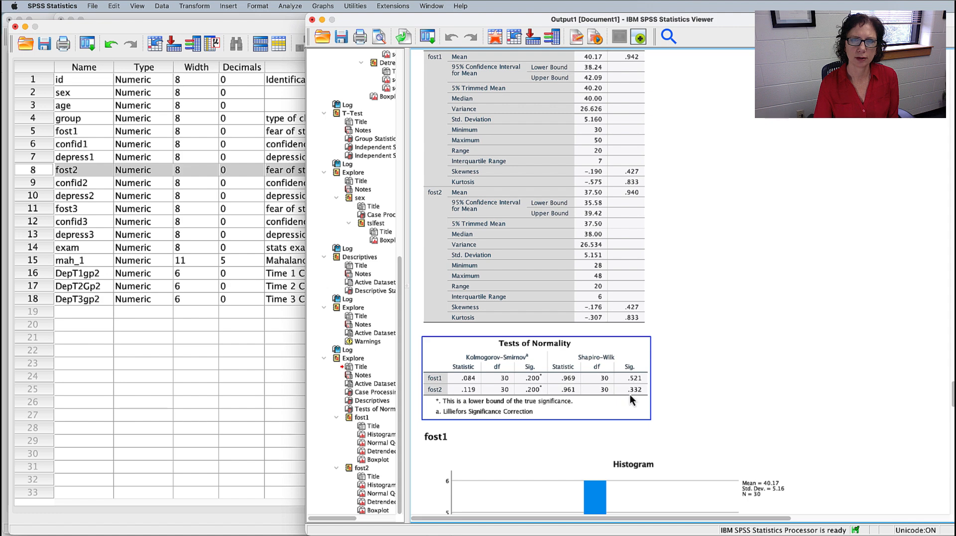
pyautogui.click(838, 331)
pyautogui.scroll(-5, 847, 321)
pyautogui.scroll(5, 847, 322)
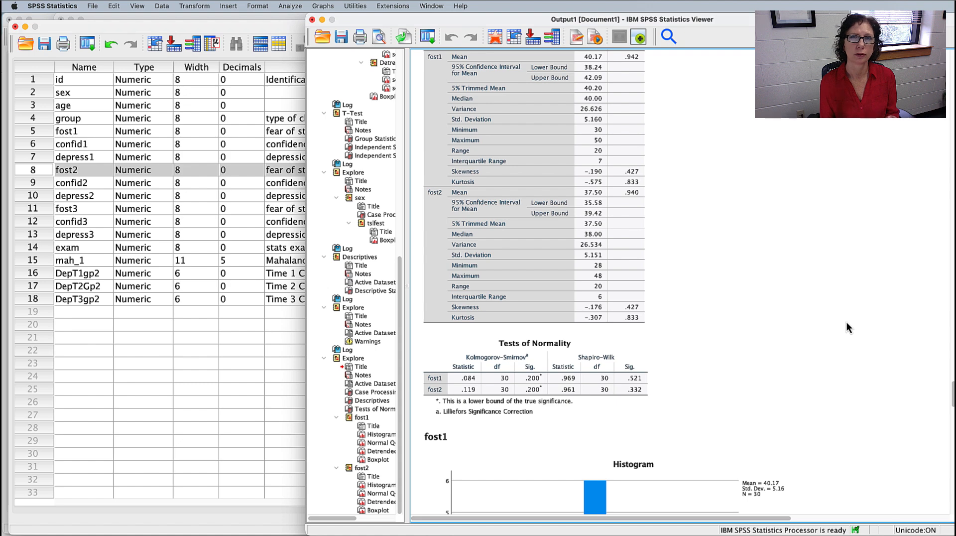
# Begin computing a target variable named difference and label it "difference between fost1 and fost2"
pyautogui.click(190, 7)
pyautogui.click(224, 20)
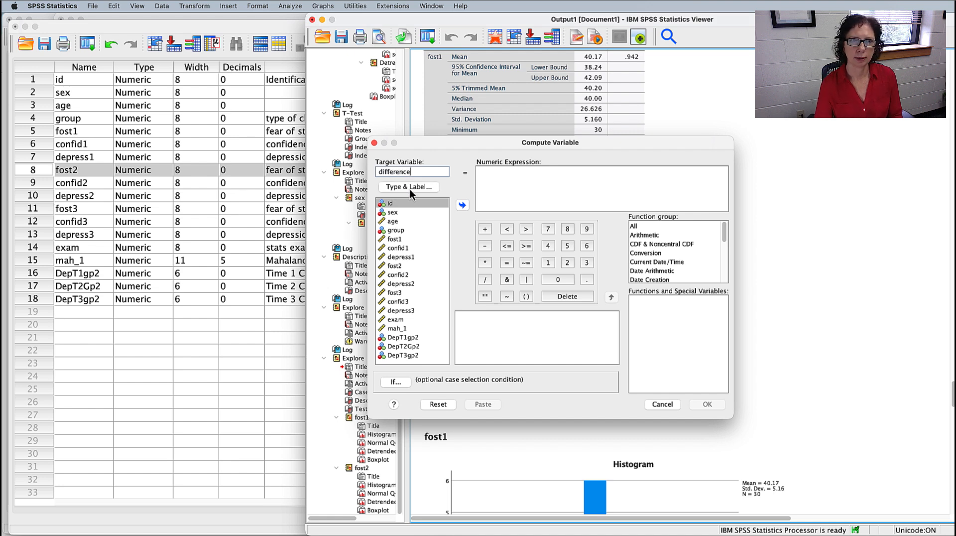
pyautogui.click(410, 188)
pyautogui.click(352, 266)
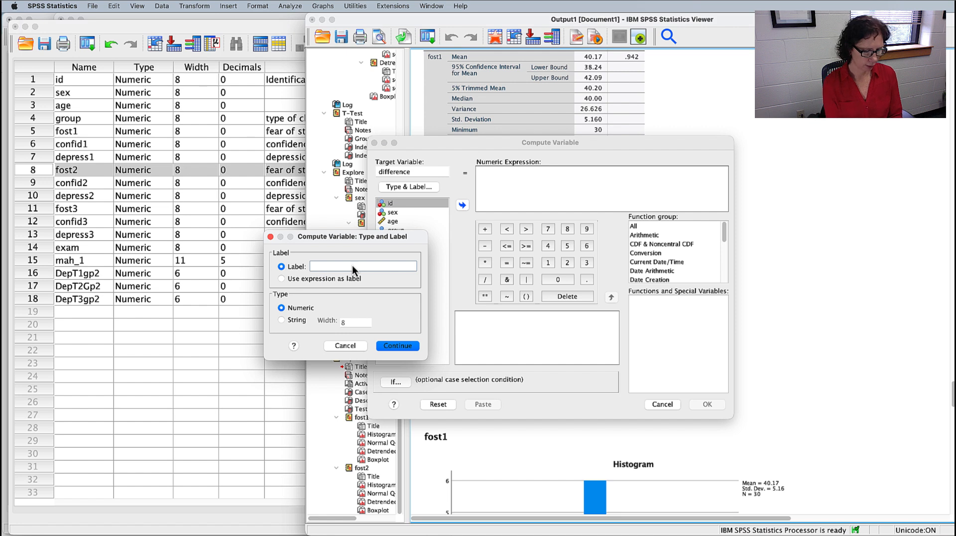
pyautogui.write('differen')
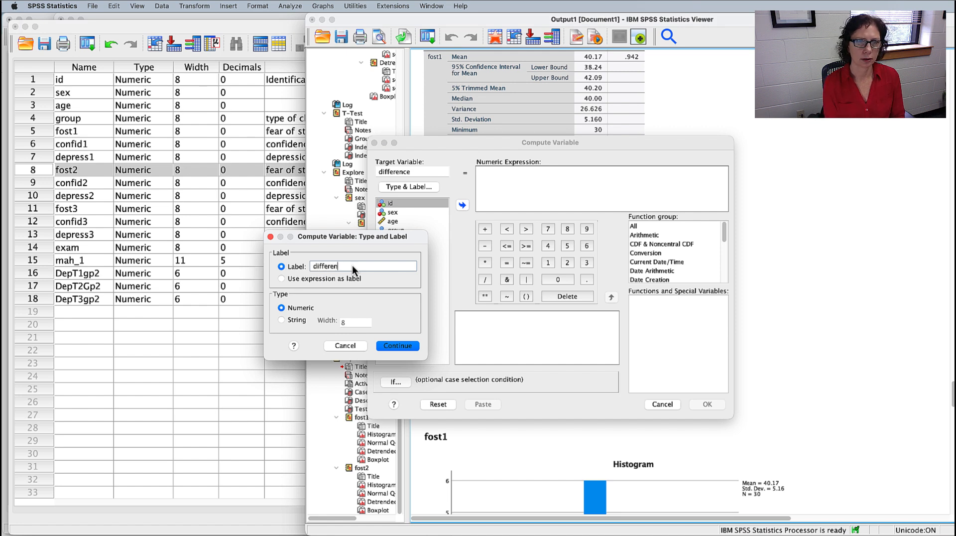
pyautogui.write('ce between fost1 and fost2')
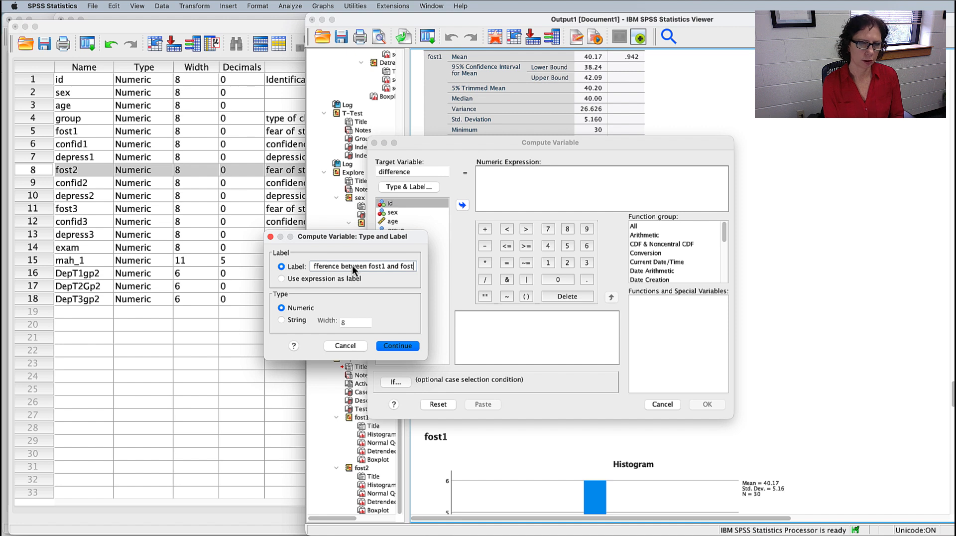
pyautogui.click(396, 346)
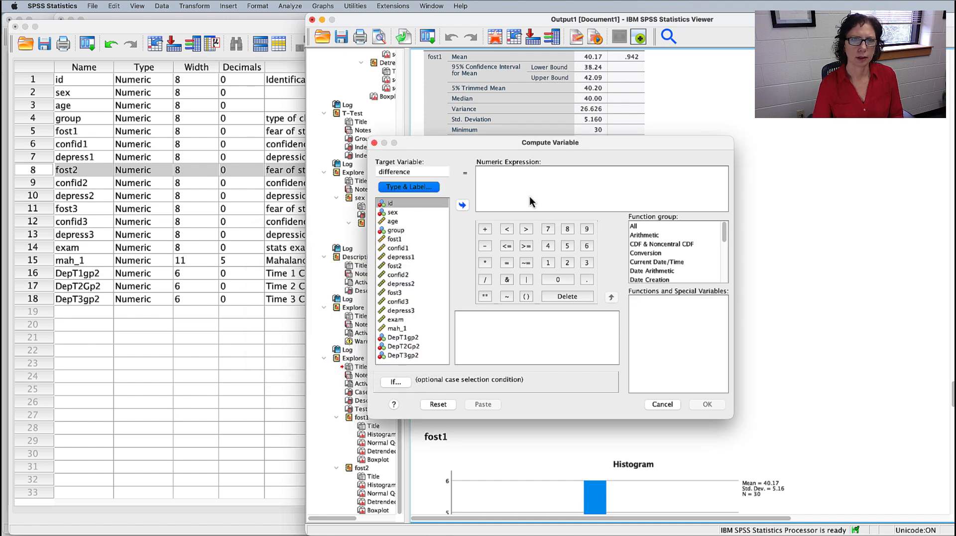
# Define the numeric expression as fost1 - fost2 and paste the Compute command into the syntax
pyautogui.click(519, 186)
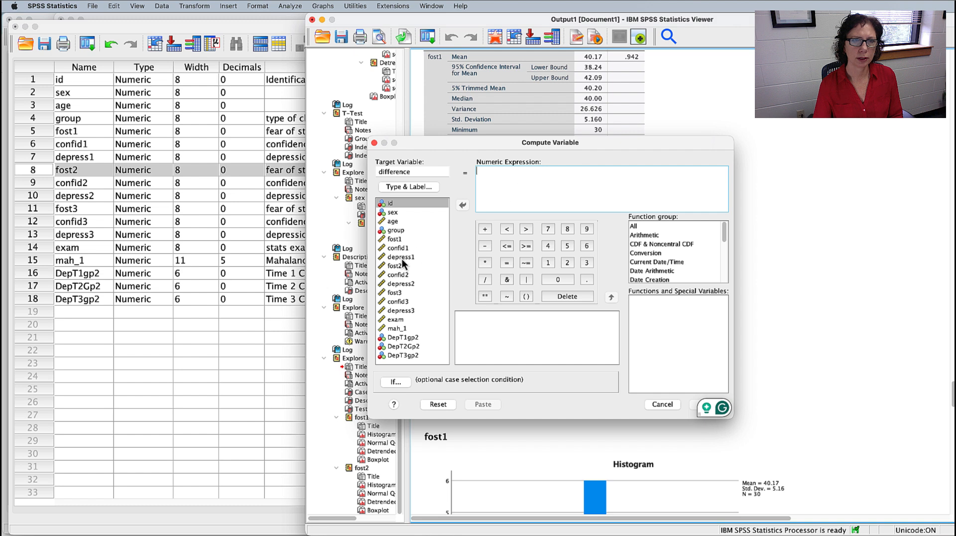
pyautogui.click(397, 240)
pyautogui.click(462, 204)
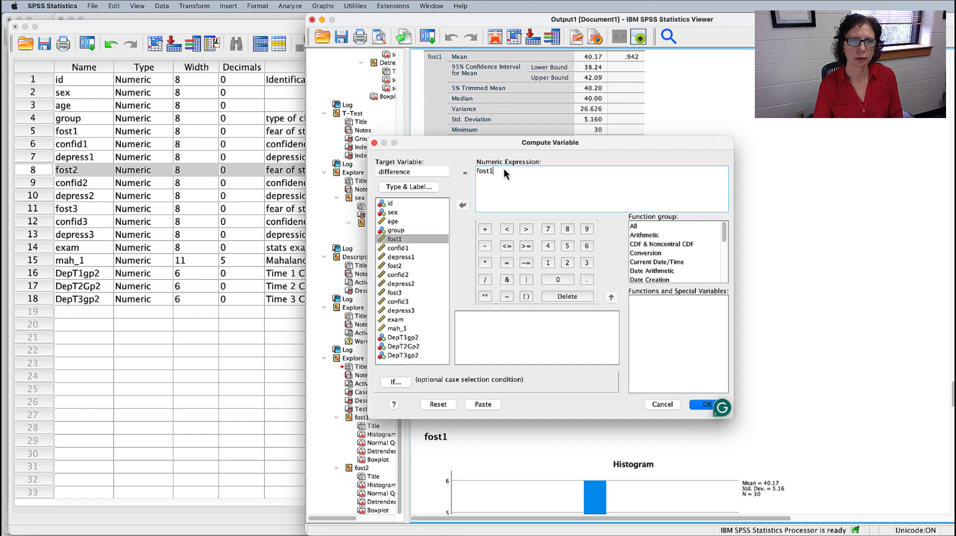
pyautogui.click(485, 245)
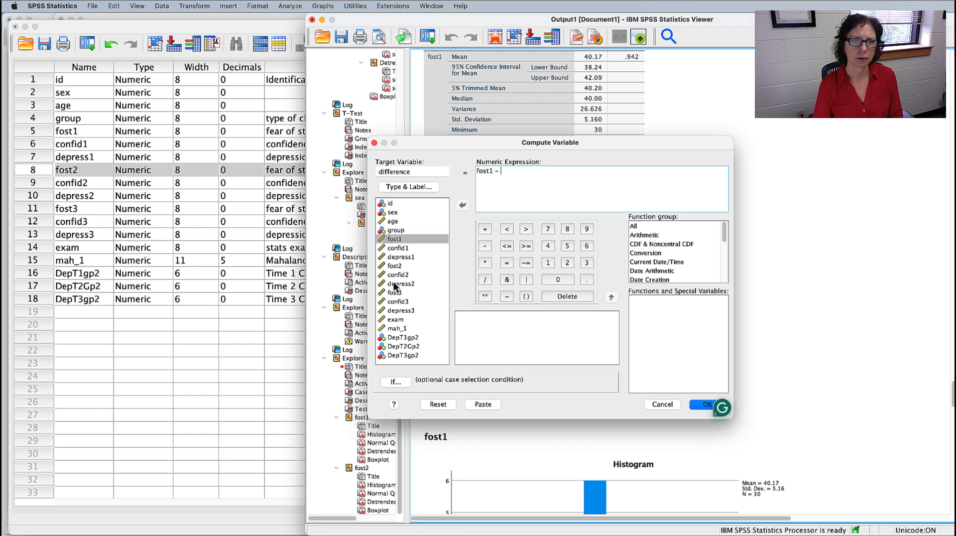
pyautogui.click(395, 266)
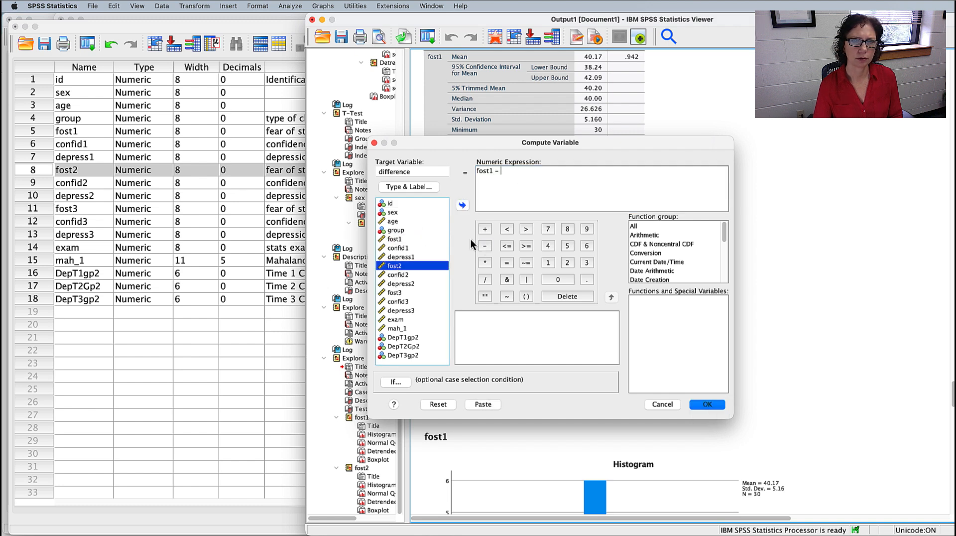
pyautogui.click(462, 204)
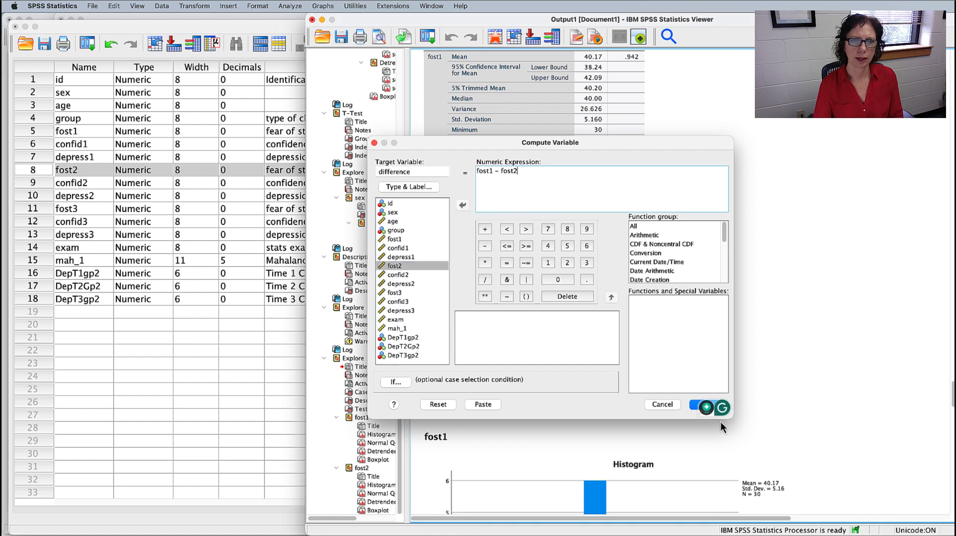
pyautogui.click(483, 404)
# Run the difference score block in the syntax, from its comment line through EXECUTE
pyautogui.press('super+Tab')
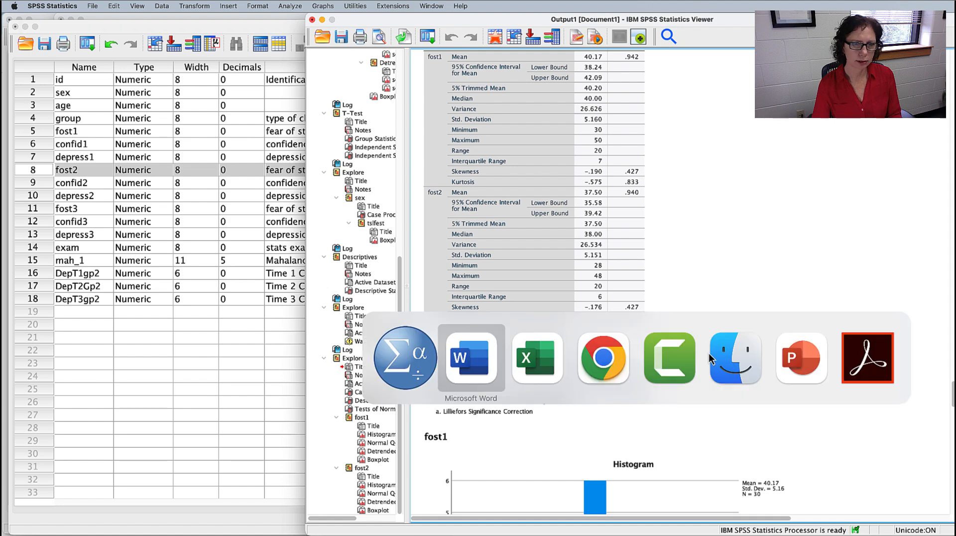
pyautogui.moveTo(190, 424); pyautogui.dragTo(320, 464)
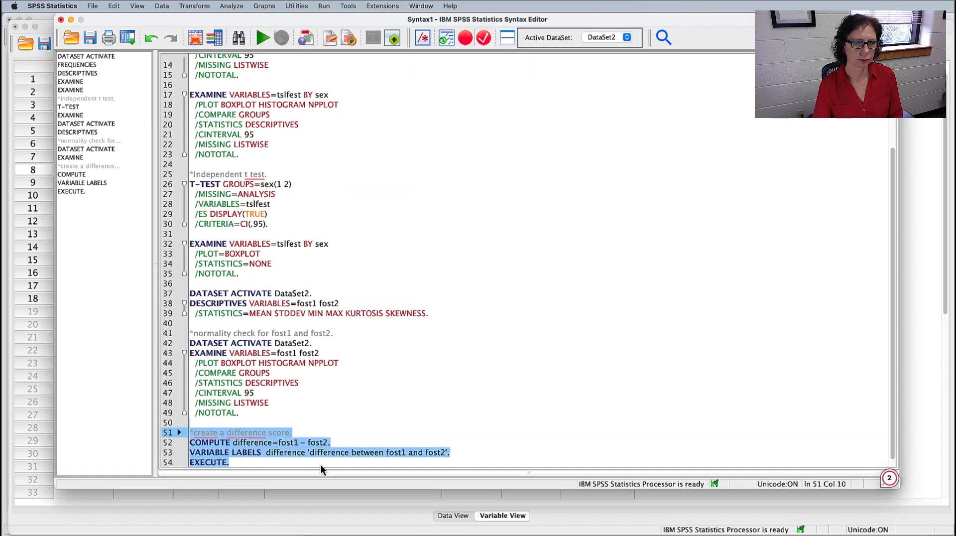
pyautogui.click(261, 41)
pyautogui.click(747, 388)
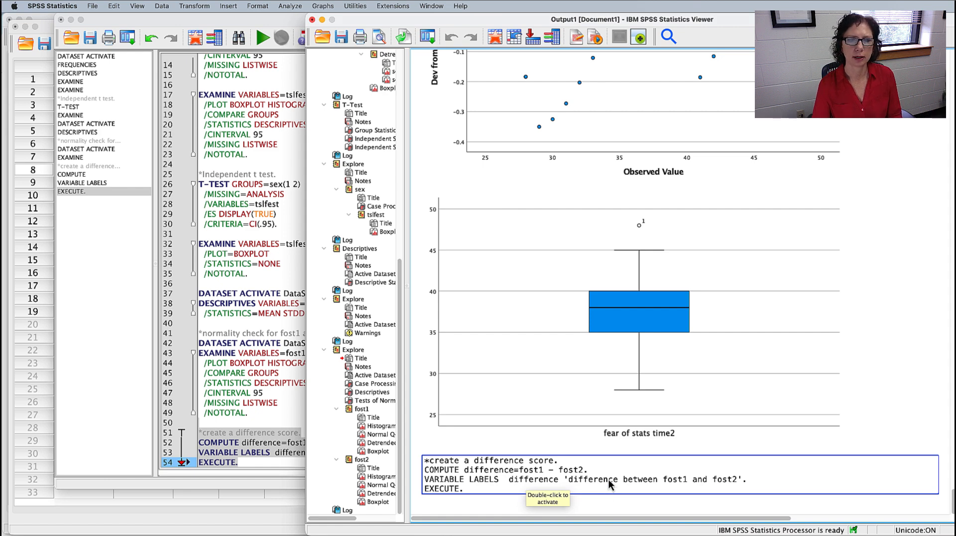
# Return to the experim.sav dataset and go from the difference variable's definition to its column of data values
pyautogui.press('super+grave')
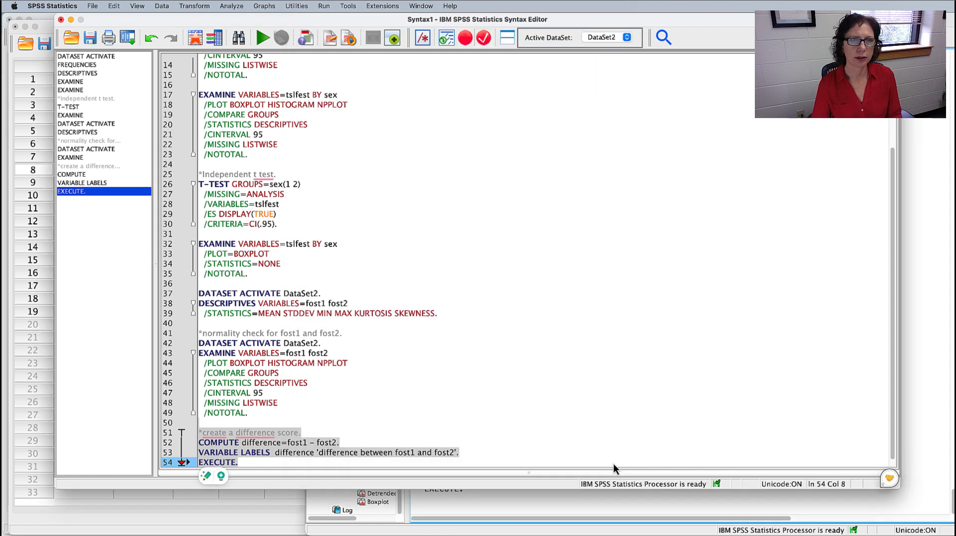
pyautogui.press('super+grave')
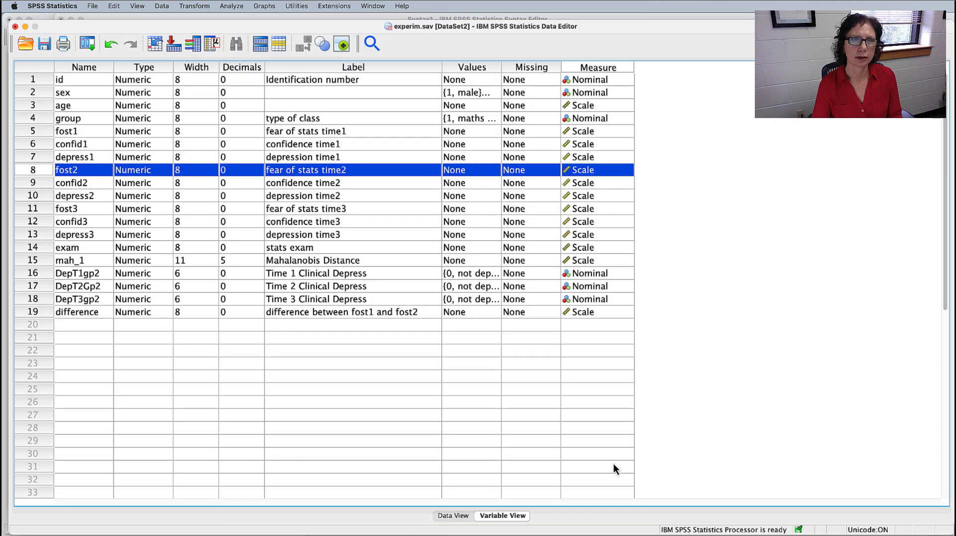
pyautogui.click(43, 312)
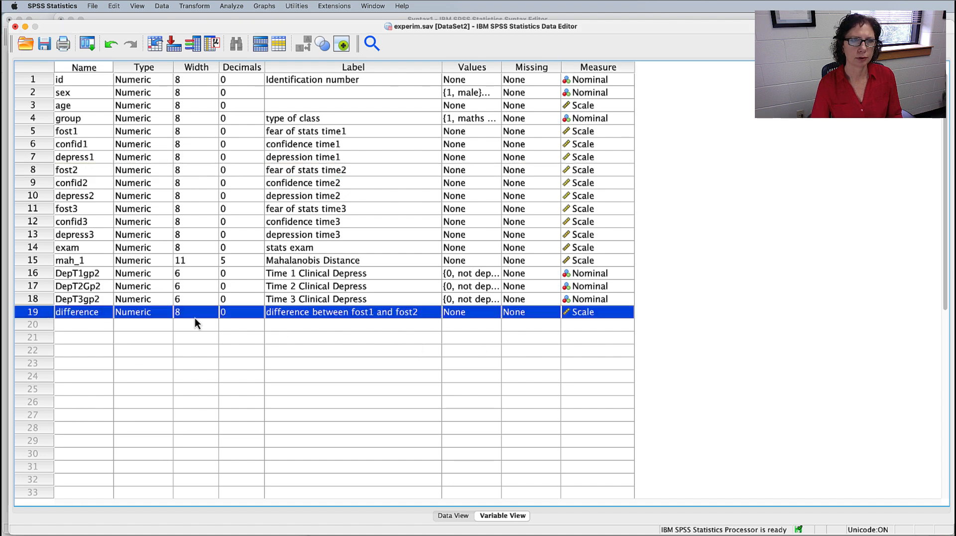
pyautogui.doubleClick(36, 312)
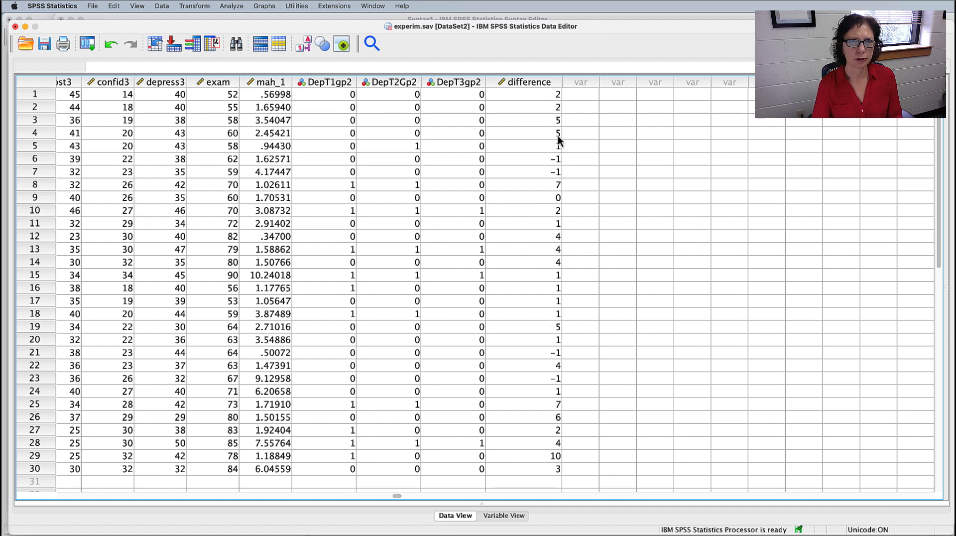
# Sort the cases in ascending order of difference and look through the sorted values
pyautogui.rightClick(542, 82)
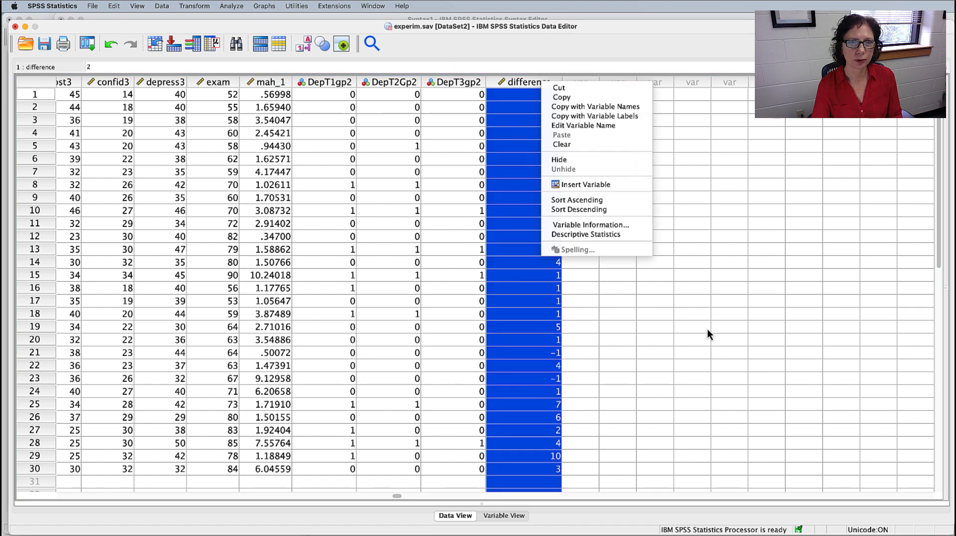
pyautogui.click(583, 200)
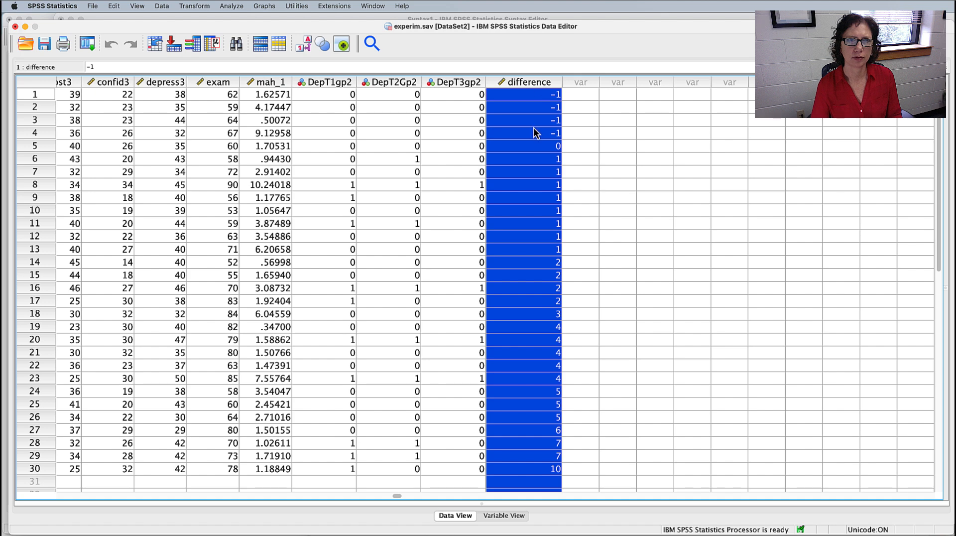
pyautogui.scroll(-5, 544, 172)
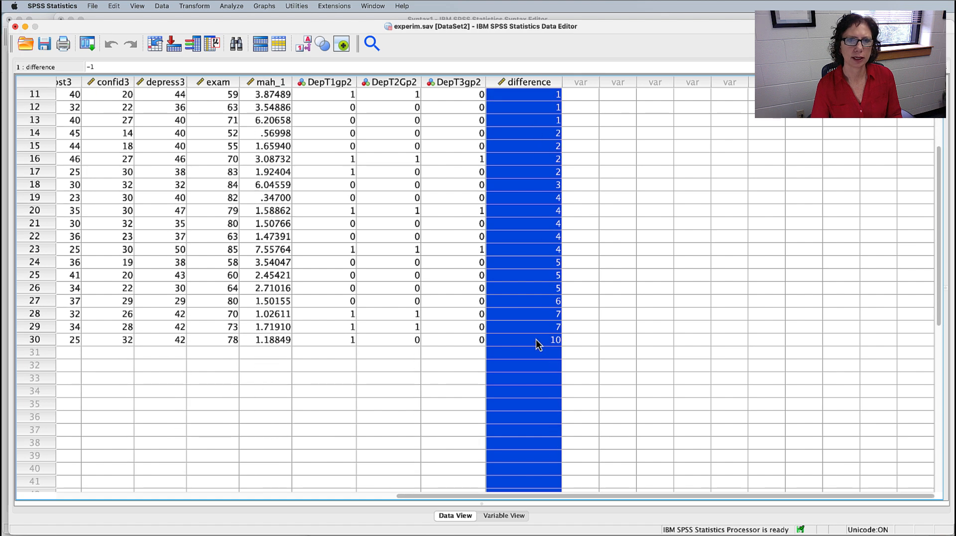
pyautogui.scroll(5, 538, 342)
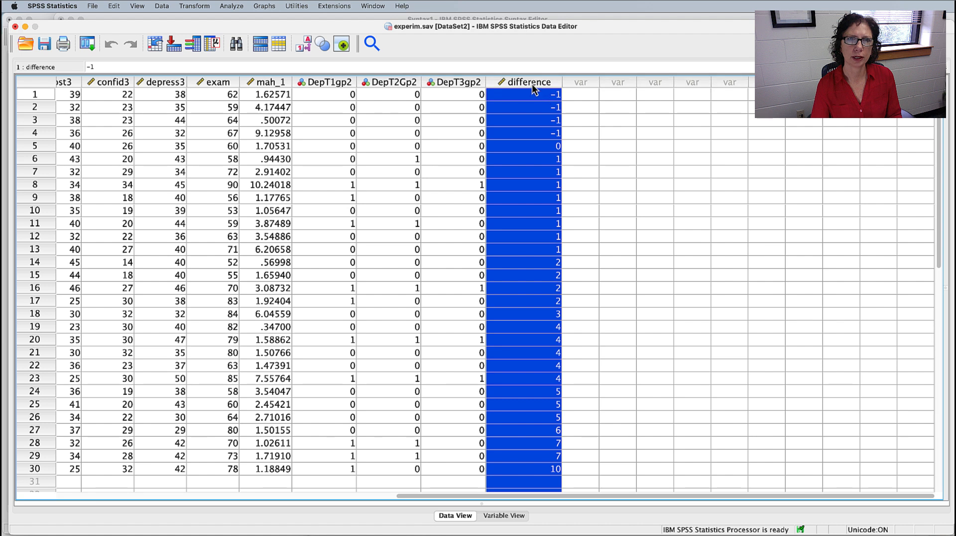
pyautogui.moveTo(533, 83)
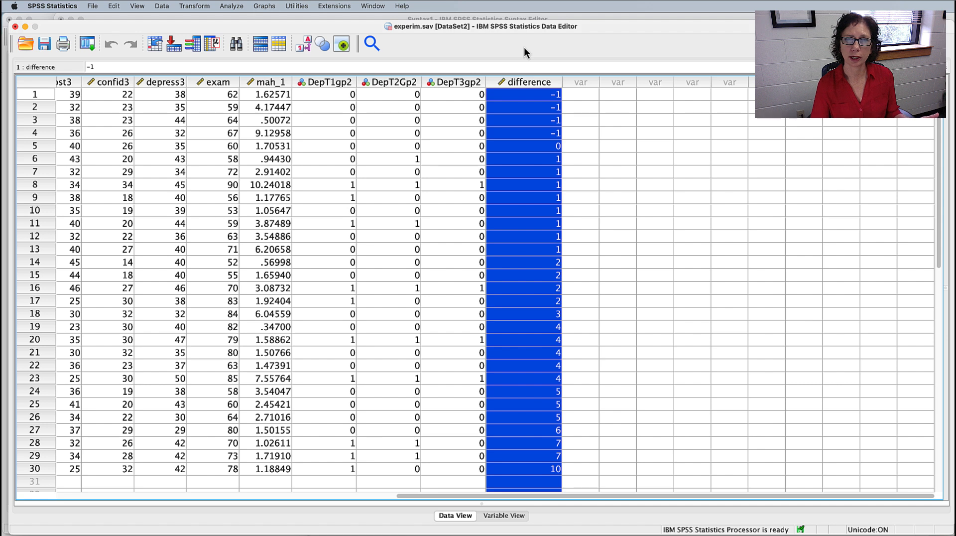
# Clear the previous Explore settings and set difference as the only dependent variable
pyautogui.click(234, 9)
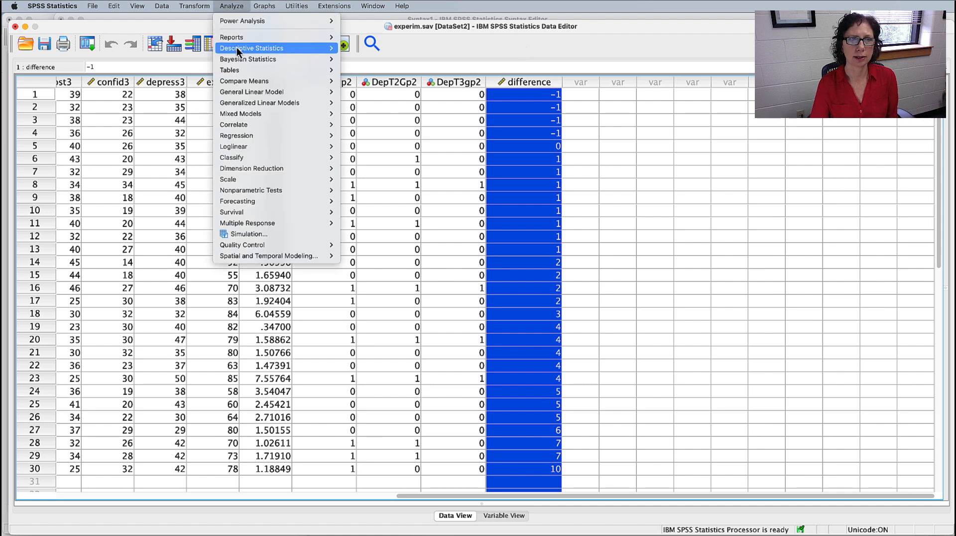
pyautogui.moveTo(245, 47)
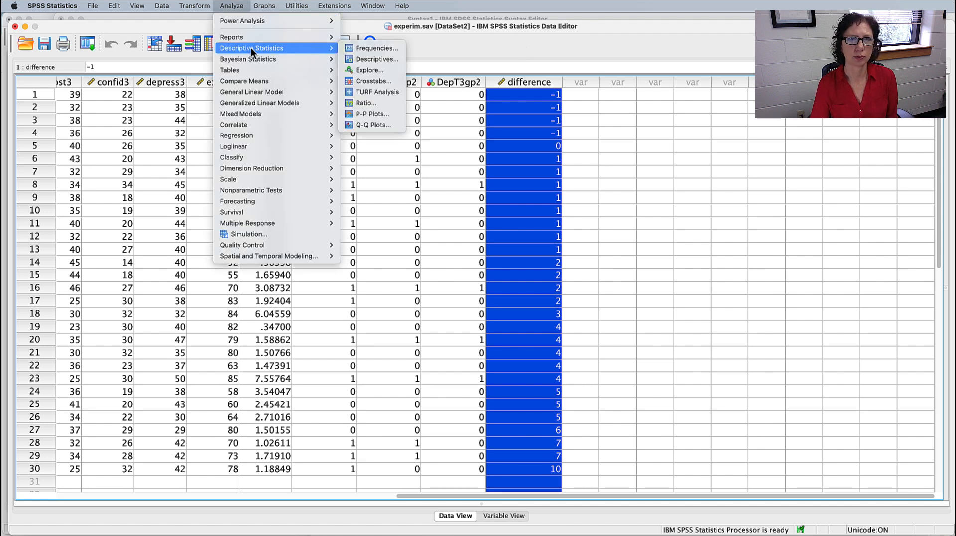
pyautogui.click(366, 71)
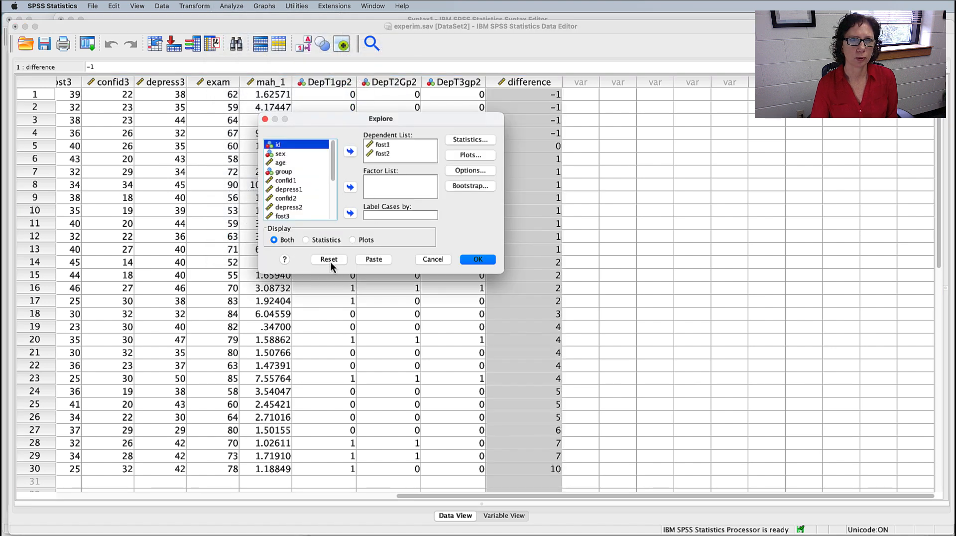
pyautogui.click(328, 262)
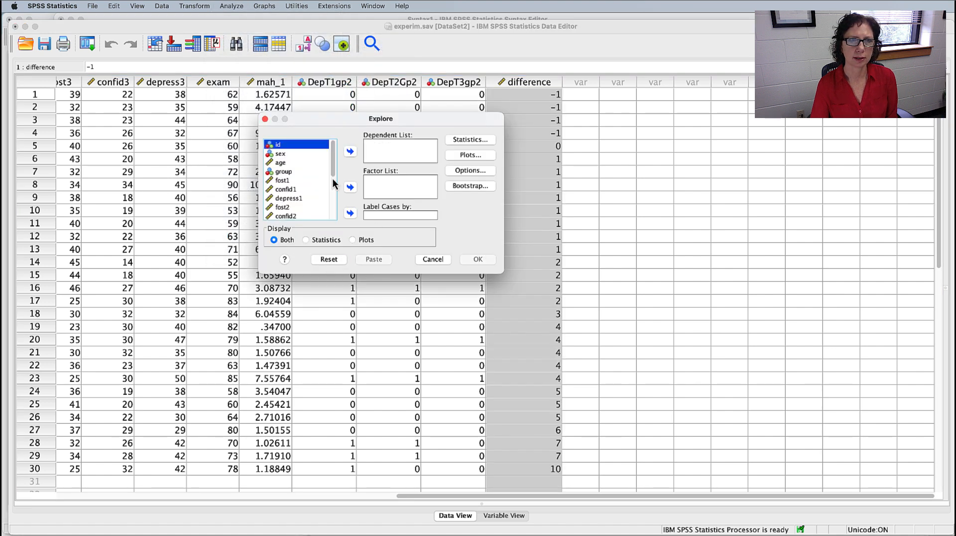
pyautogui.moveTo(334, 163); pyautogui.dragTo(325, 225)
pyautogui.click(297, 216)
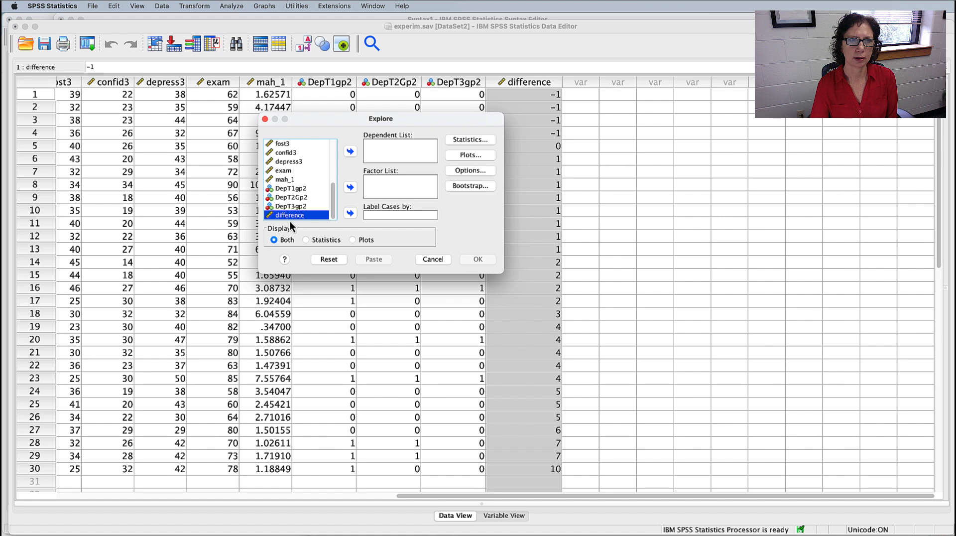
pyautogui.click(350, 151)
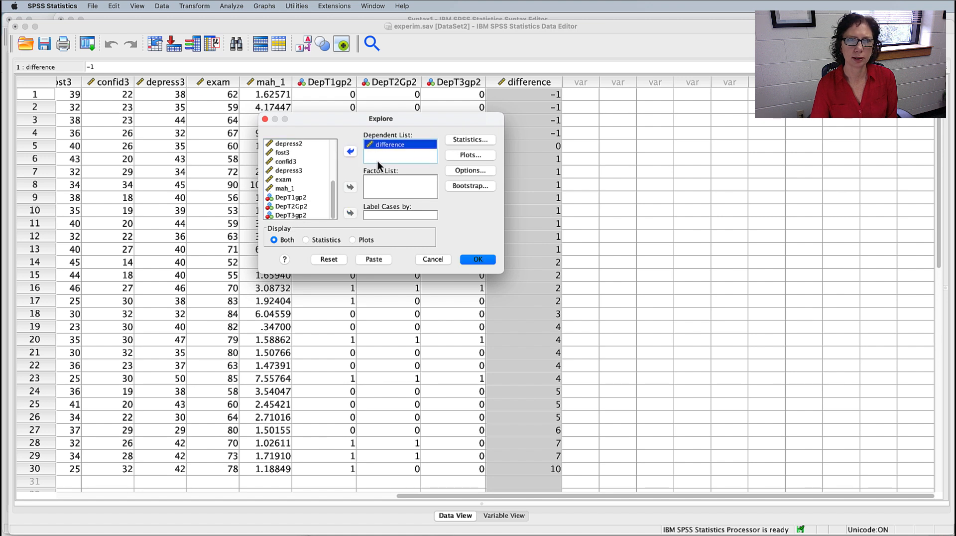
# Keep Descriptives for the Explore analysis, replace the stem-and-leaf plot with a histogram, and include normality plots with tests
pyautogui.click(474, 141)
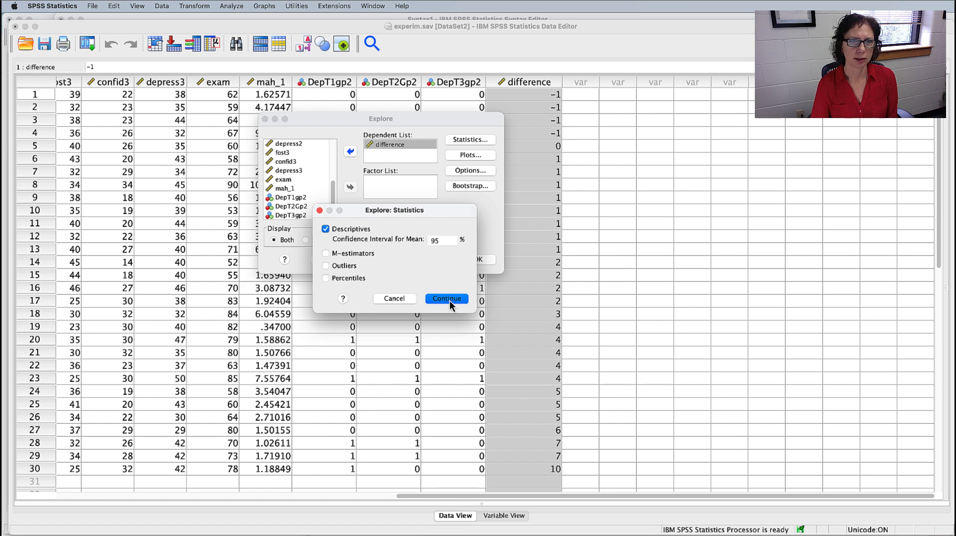
pyautogui.click(447, 299)
pyautogui.click(470, 155)
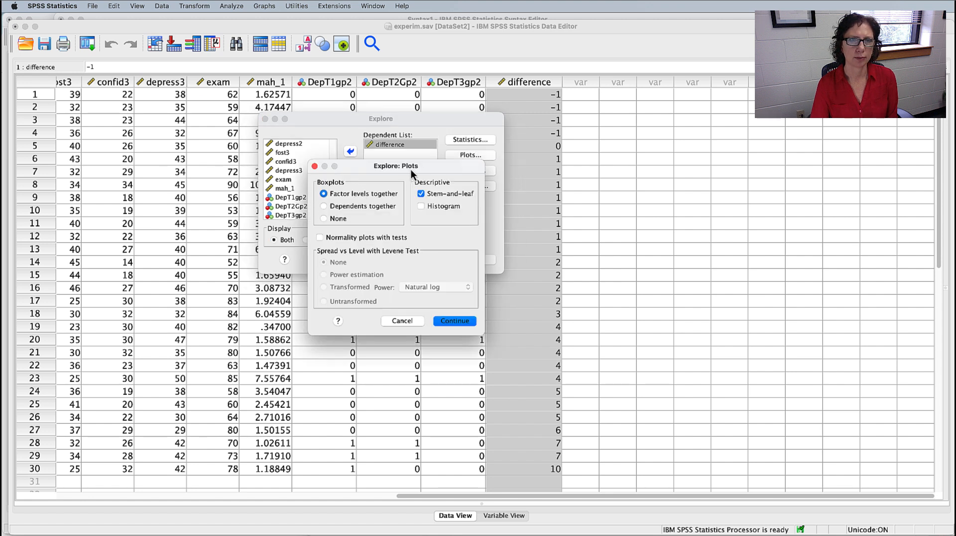
pyautogui.click(421, 206)
pyautogui.click(420, 193)
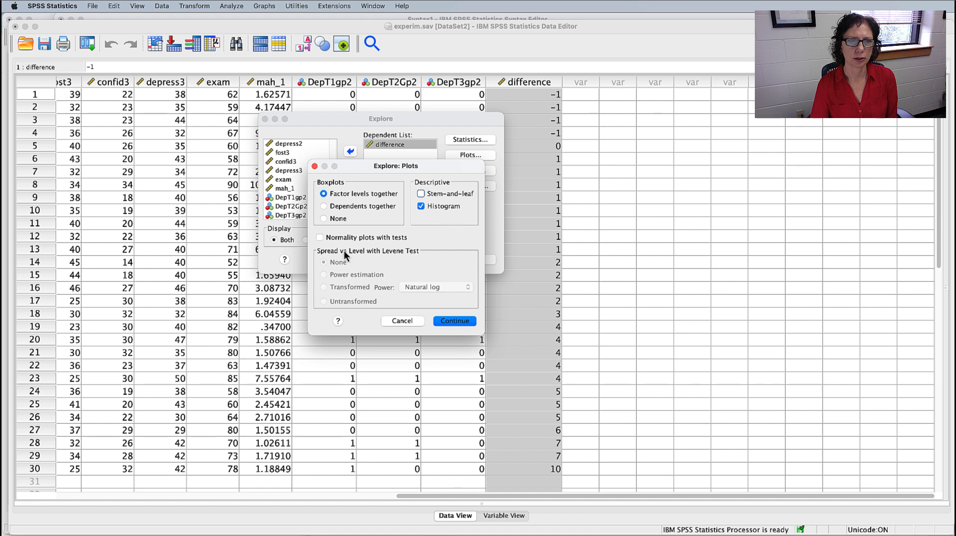
pyautogui.click(320, 237)
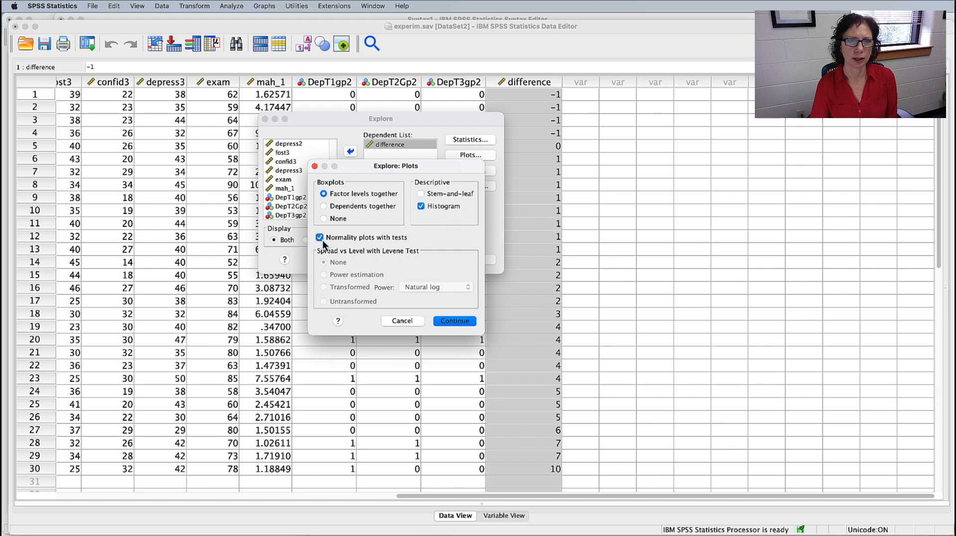
pyautogui.click(446, 321)
# Keep missing cases excluded listwise and paste the Explore command for difference into the syntax
pyautogui.click(480, 171)
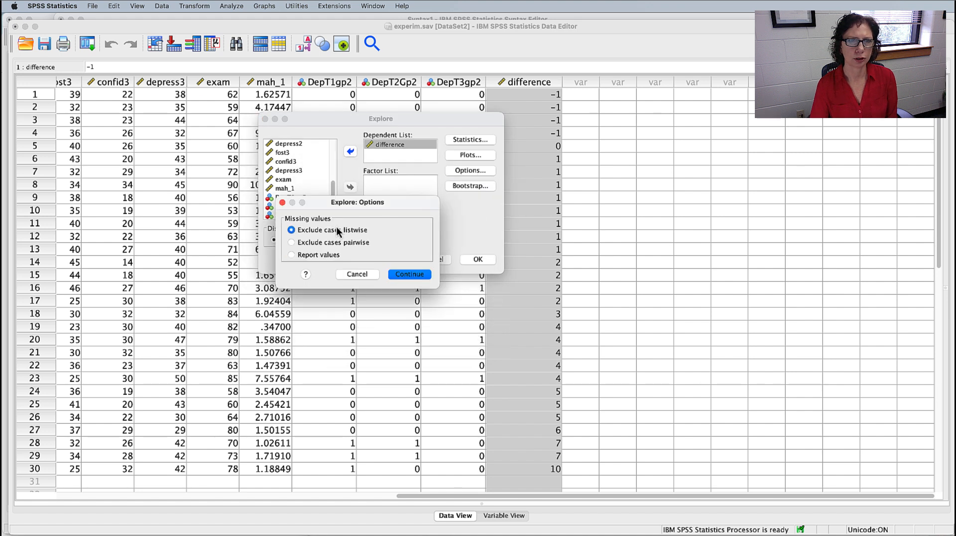
pyautogui.click(421, 277)
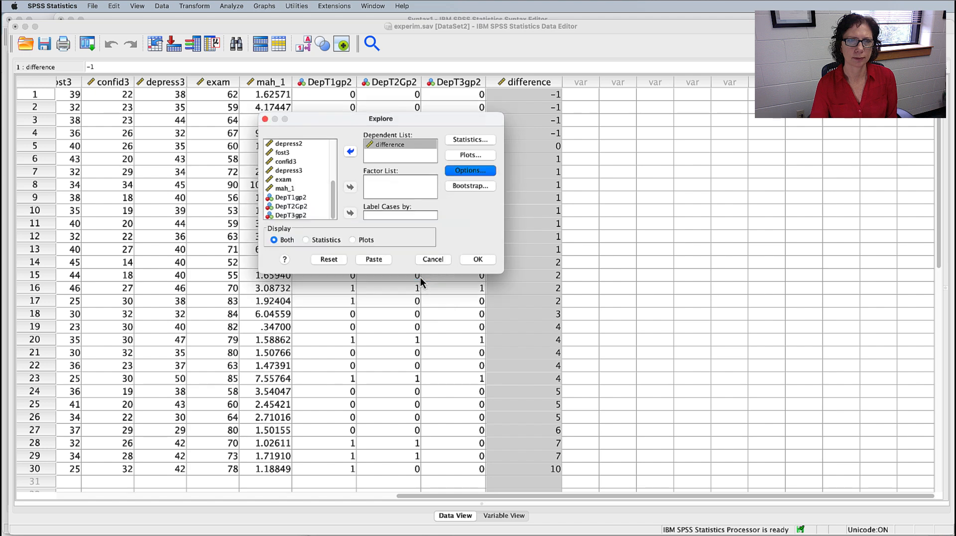
pyautogui.click(374, 259)
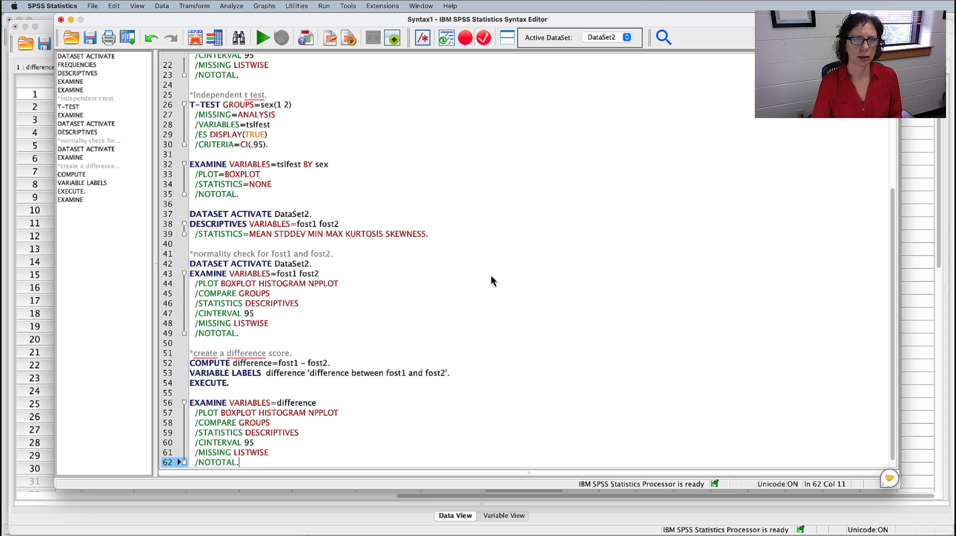
# Run the EXAMINE command for difference from the syntax, including all of its subcommands
pyautogui.scroll(-1, 491, 275)
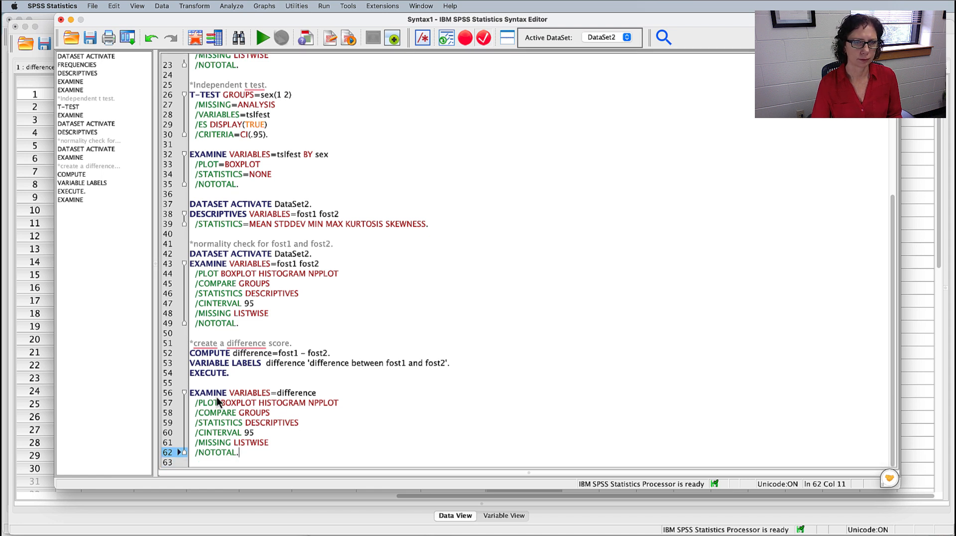
pyautogui.moveTo(192, 392); pyautogui.dragTo(276, 454)
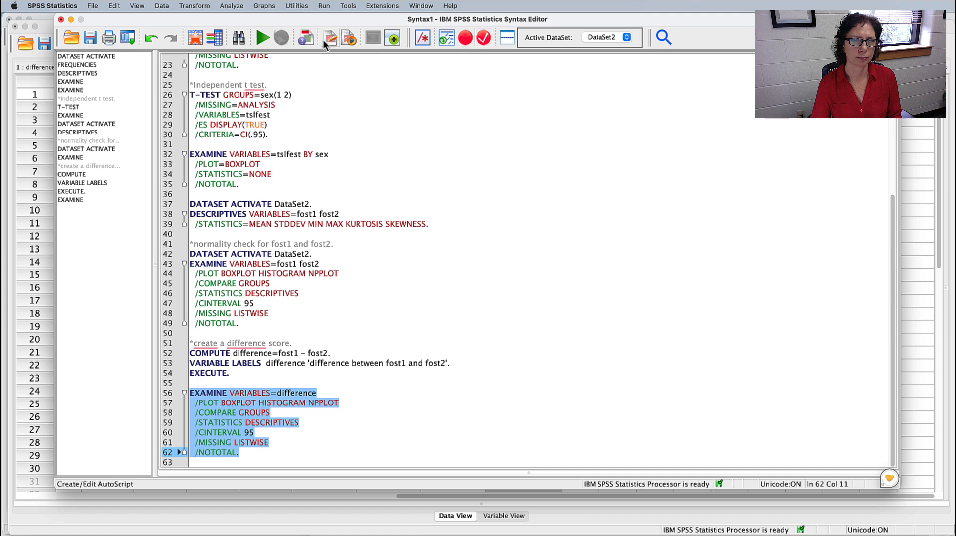
pyautogui.click(262, 38)
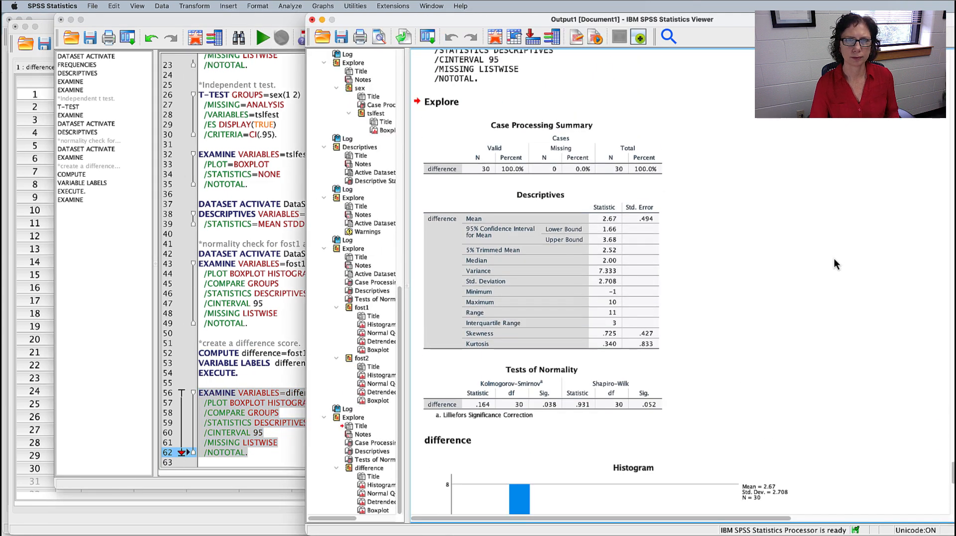
# Examine the skewness and kurtosis, the normality tests and the histogram in the Explore output for difference
pyautogui.scroll(-3, 721, 234)
pyautogui.scroll(-5, 731, 232)
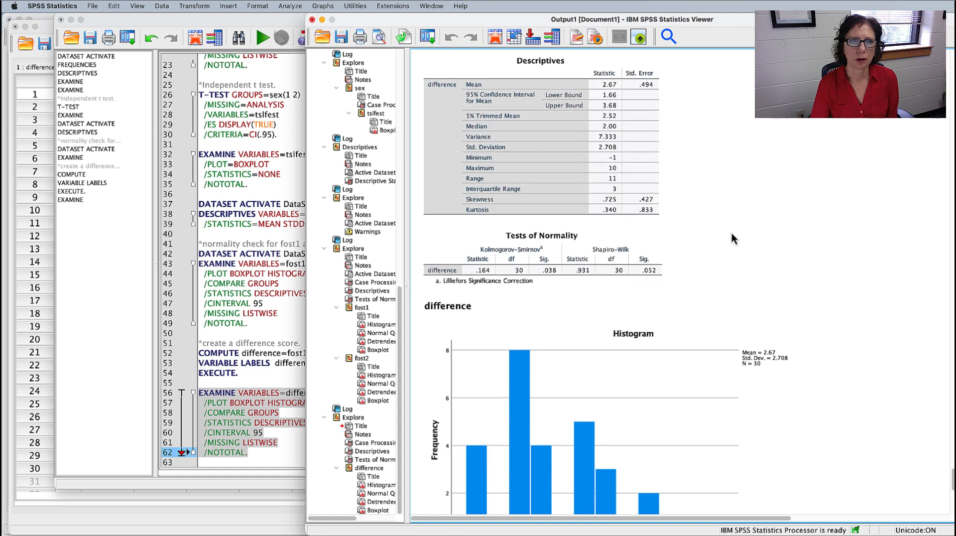
pyautogui.click(650, 208)
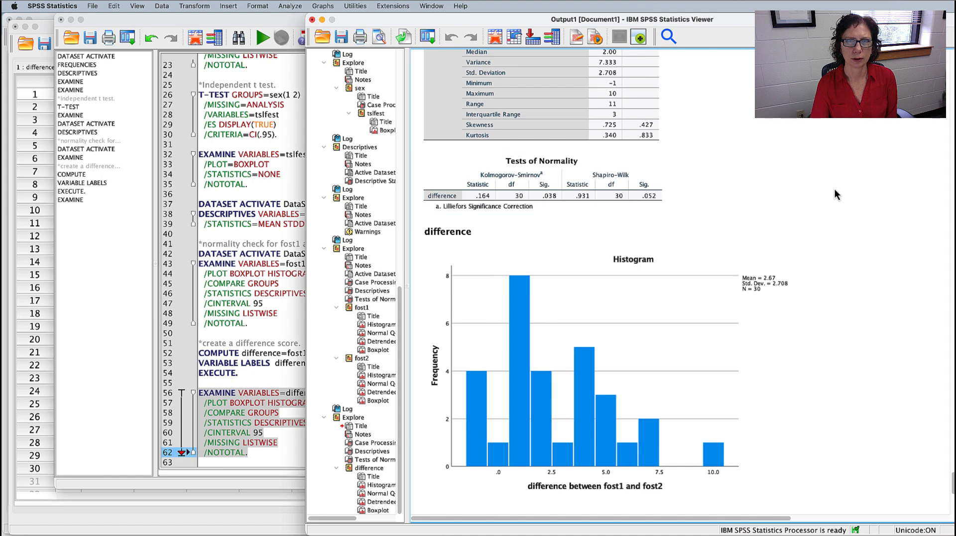
pyautogui.scroll(-3, 839, 195)
pyautogui.scroll(-3, 882, 237)
pyautogui.click(759, 335)
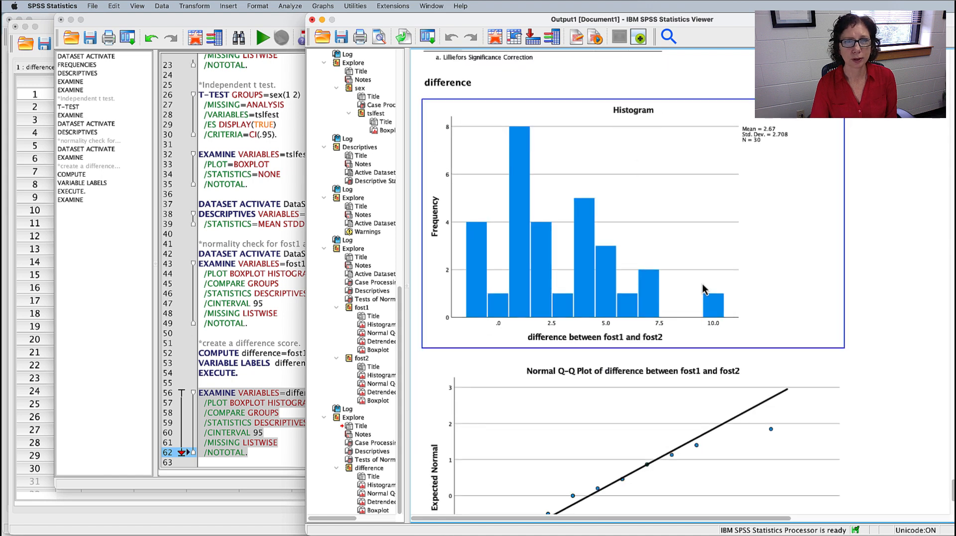
pyautogui.click(924, 282)
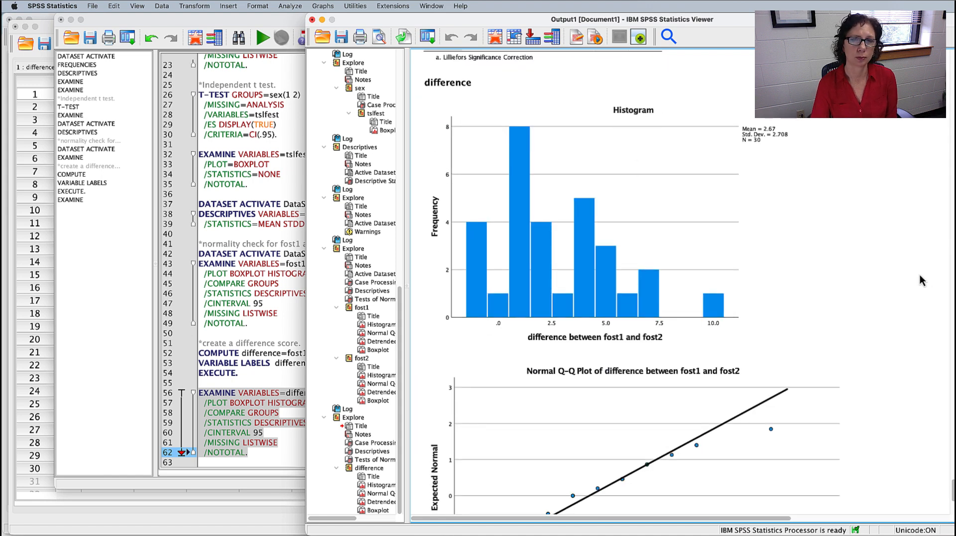
pyautogui.scroll(-1, 919, 275)
pyautogui.scroll(2, 920, 278)
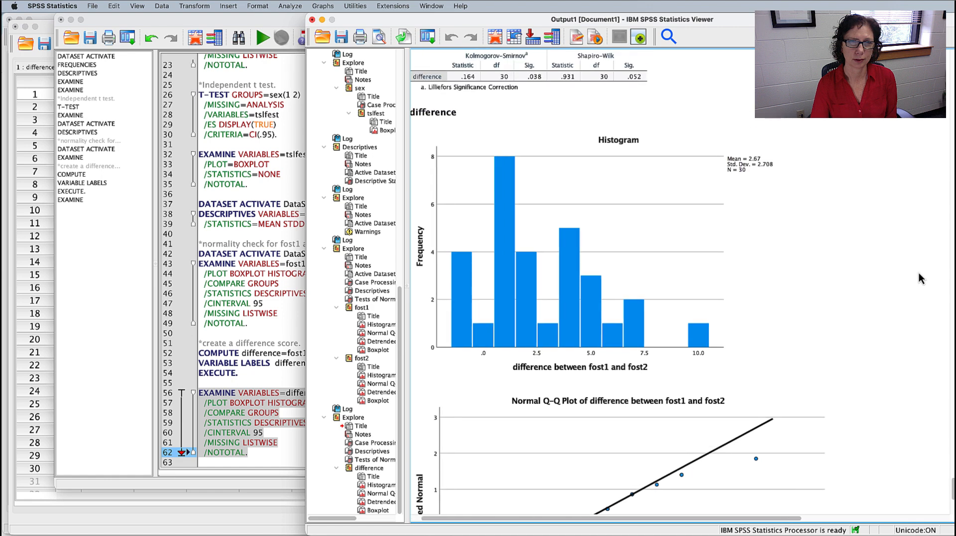
pyautogui.click(737, 183)
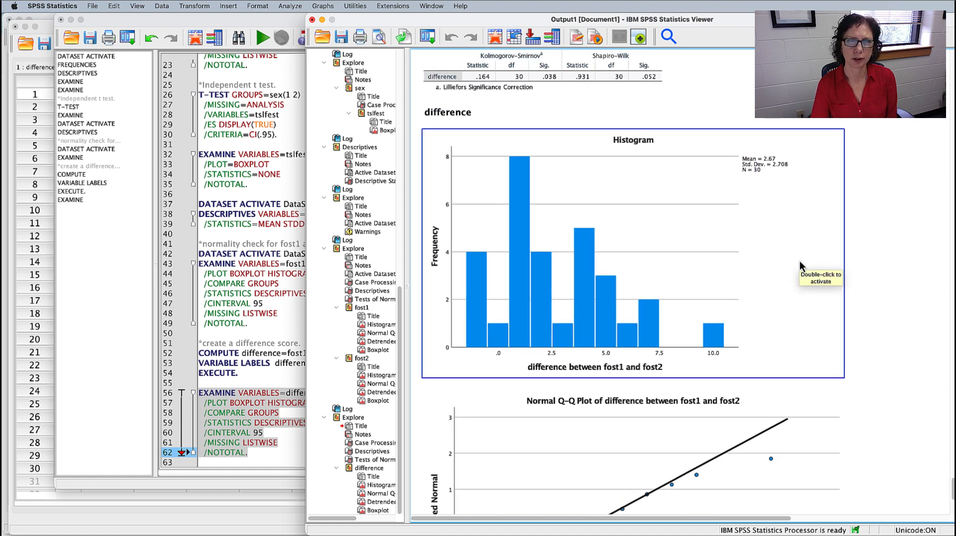
pyautogui.scroll(4, 802, 265)
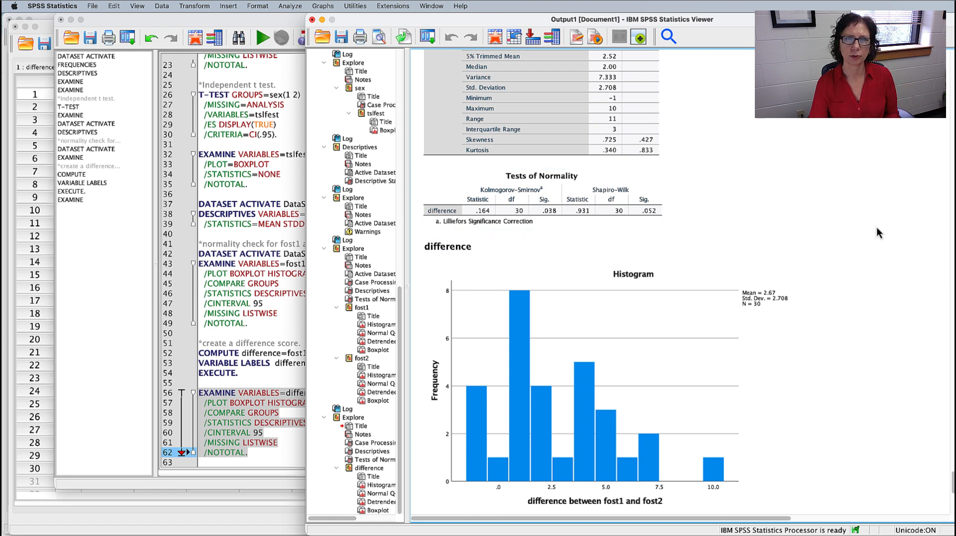
pyautogui.scroll(-3, 877, 227)
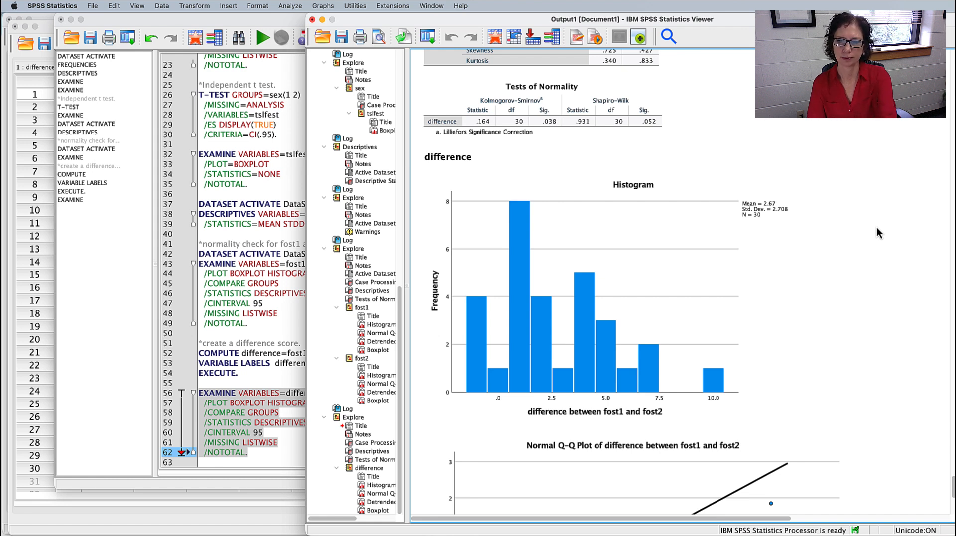
# Set up a Paired-Samples T Test with fost1 as Variable 1 and fost2 as Variable 2 of the first pair
pyautogui.click(291, 7)
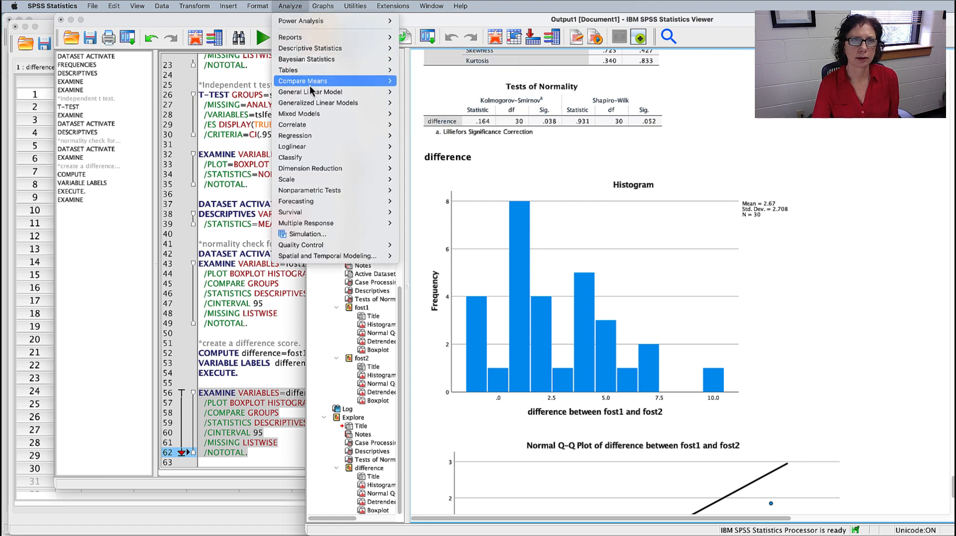
pyautogui.moveTo(313, 85)
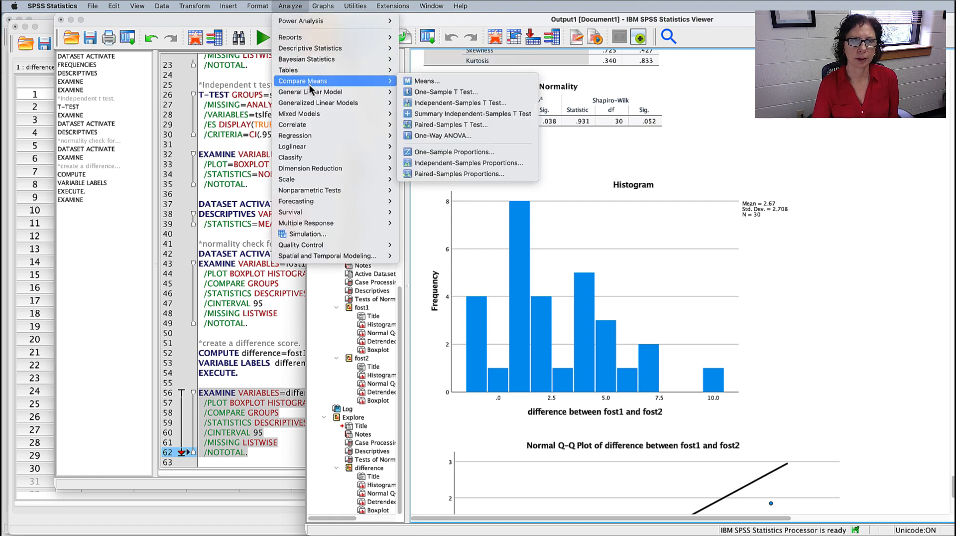
pyautogui.click(467, 128)
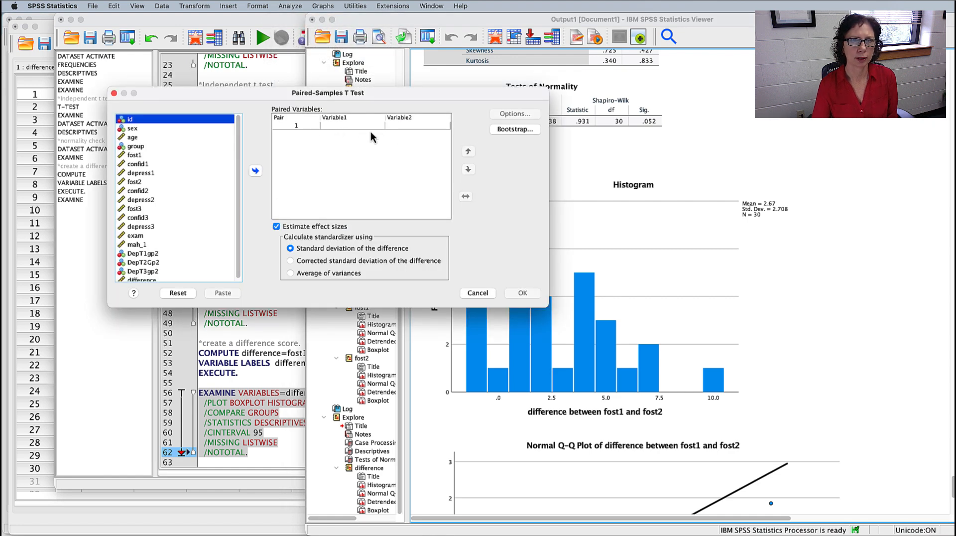
pyautogui.click(134, 156)
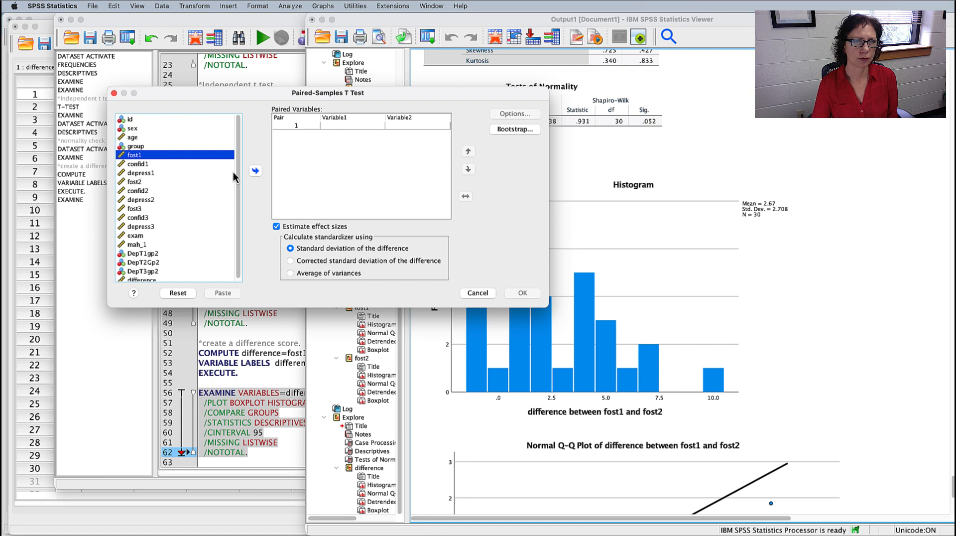
pyautogui.click(256, 171)
pyautogui.click(134, 182)
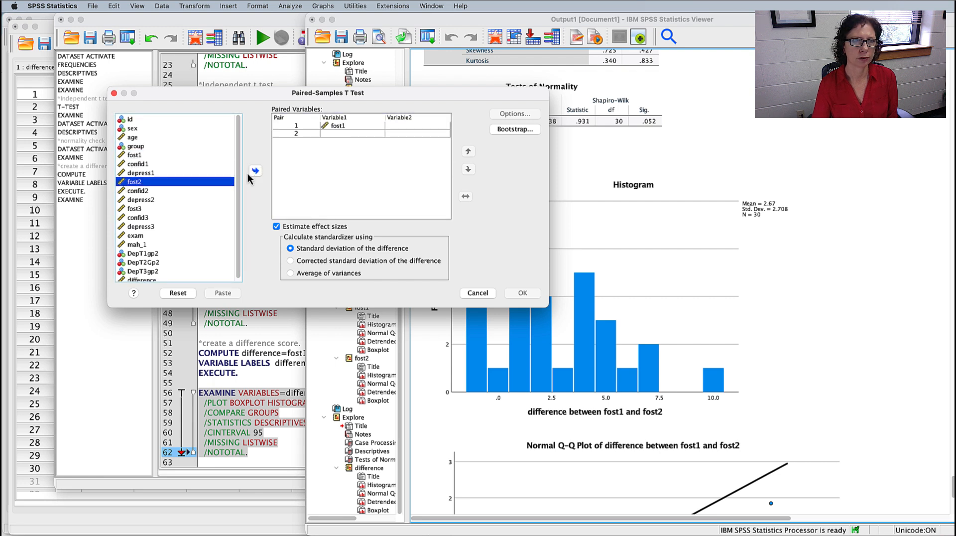
pyautogui.click(255, 171)
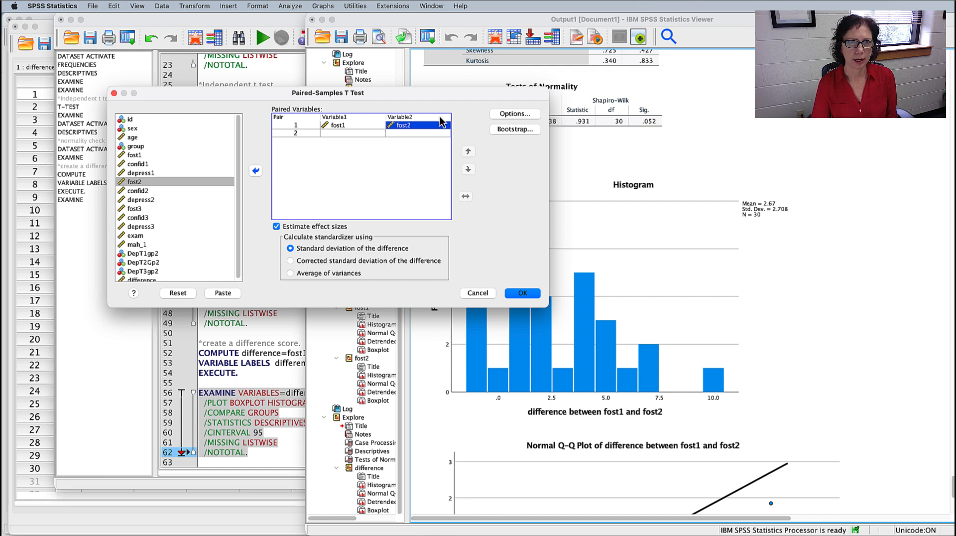
# Keep the 95% confidence interval and analysis-by-analysis exclusion of missing cases, and paste the paired t test into the syntax
pyautogui.click(519, 116)
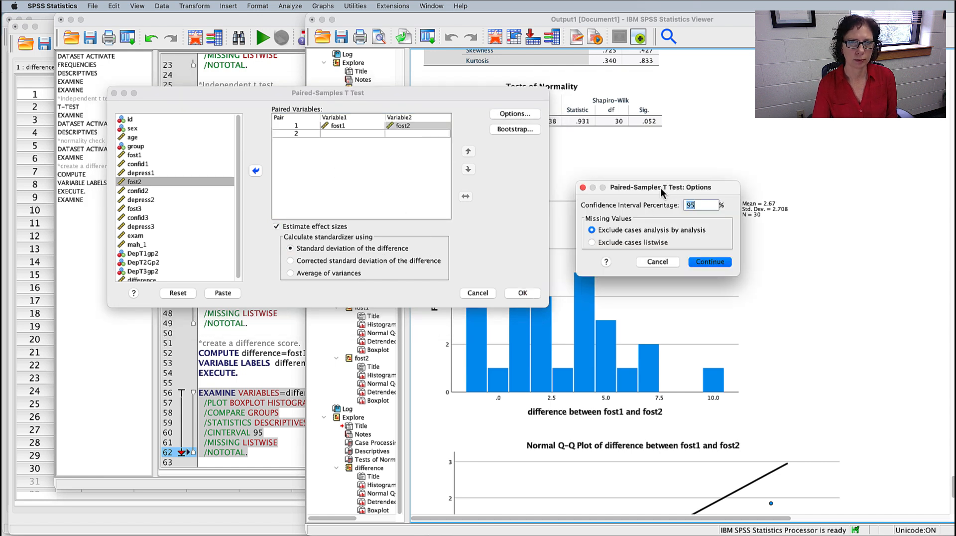
pyautogui.moveTo(653, 182); pyautogui.dragTo(532, 154)
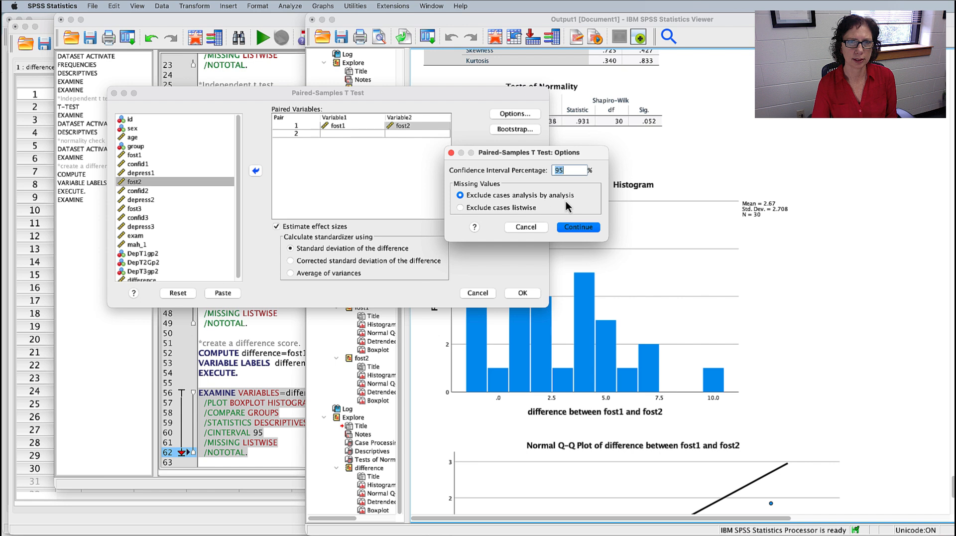
pyautogui.click(574, 228)
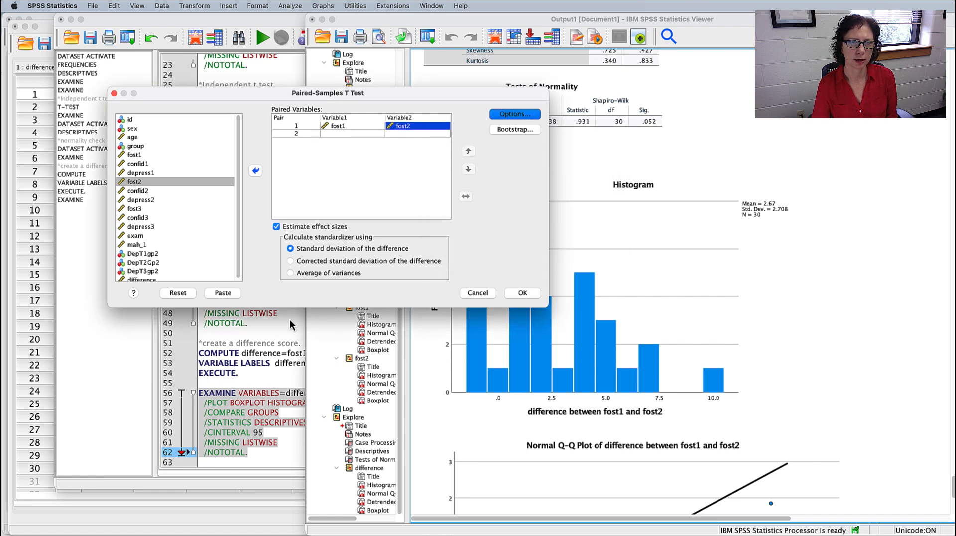
pyautogui.click(222, 293)
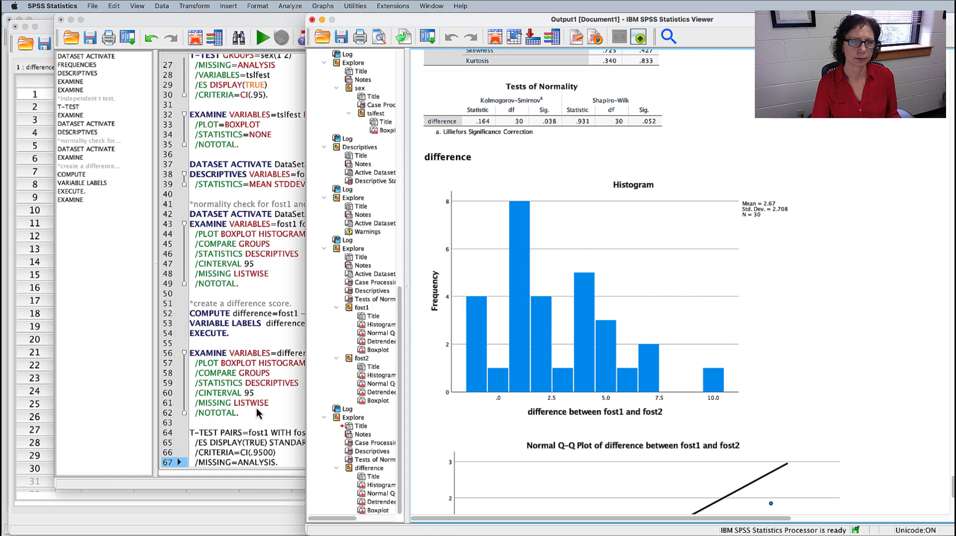
# Insert the comment "*Paired t test." on its own line directly above the paired T-TEST command, with a blank line before it
pyautogui.click(239, 412)
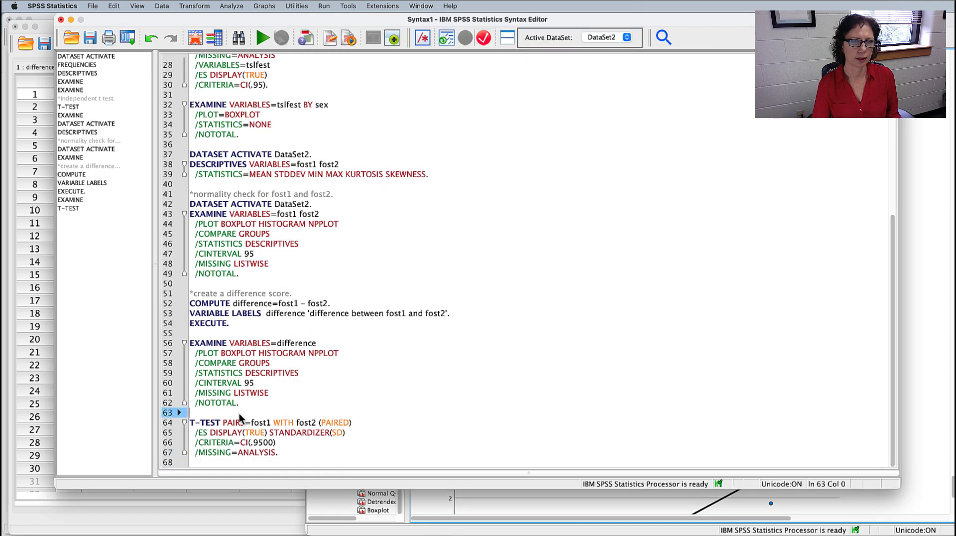
pyautogui.press('Return')
pyautogui.write('*')
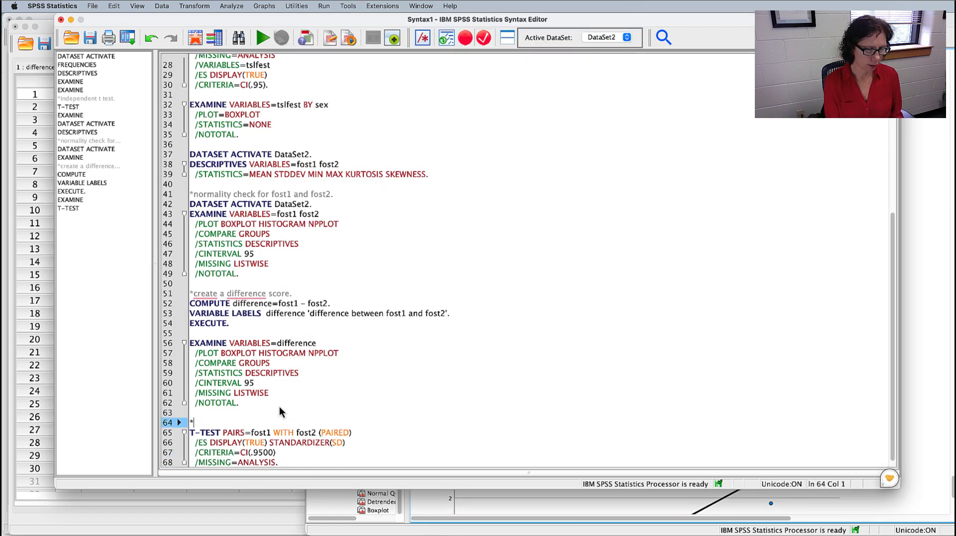
pyautogui.write('Paire')
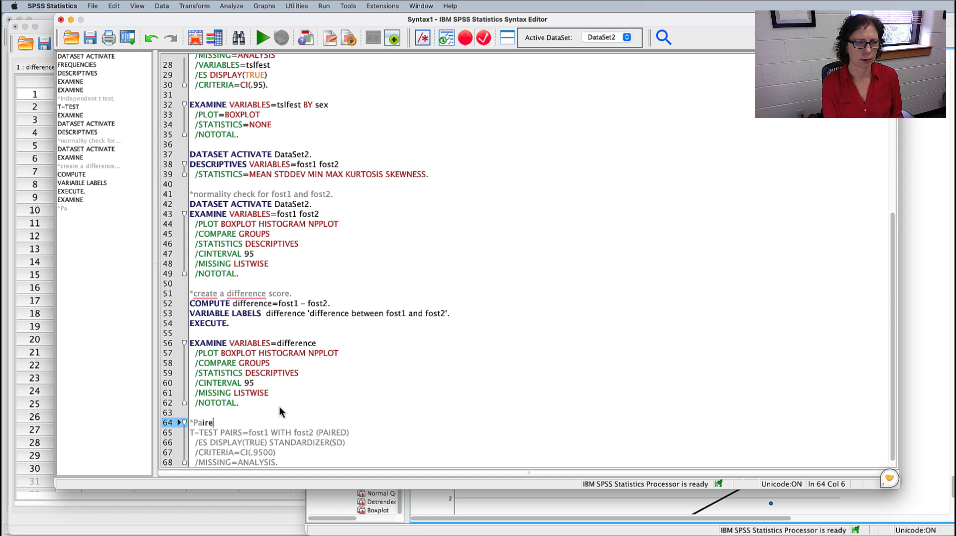
pyautogui.write('d t test.')
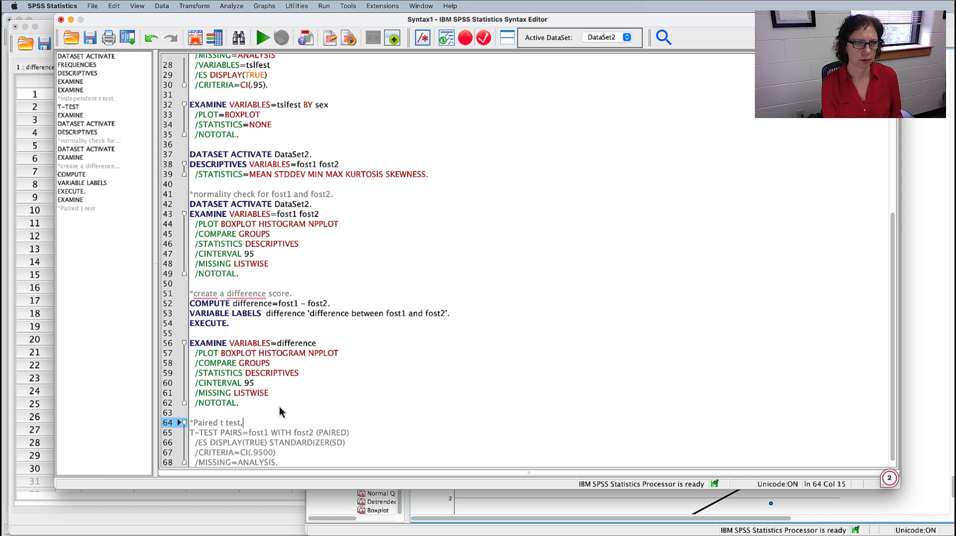
# Run the paired T-TEST command for fost1 and fost2 together with its comment line
pyautogui.scroll(-2, 238, 425)
pyautogui.moveTo(202, 408); pyautogui.dragTo(285, 456)
pyautogui.press('super+r')
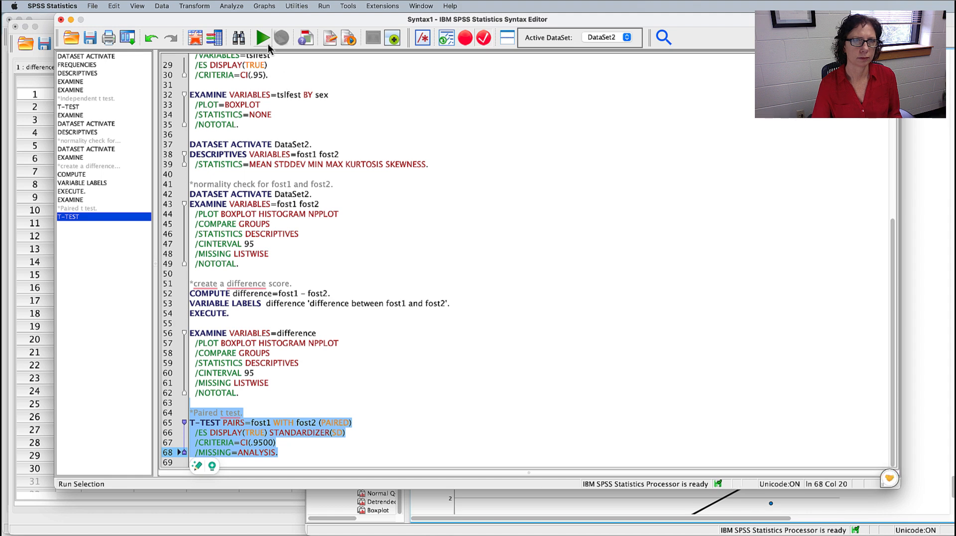
pyautogui.scroll(-1, 794, 232)
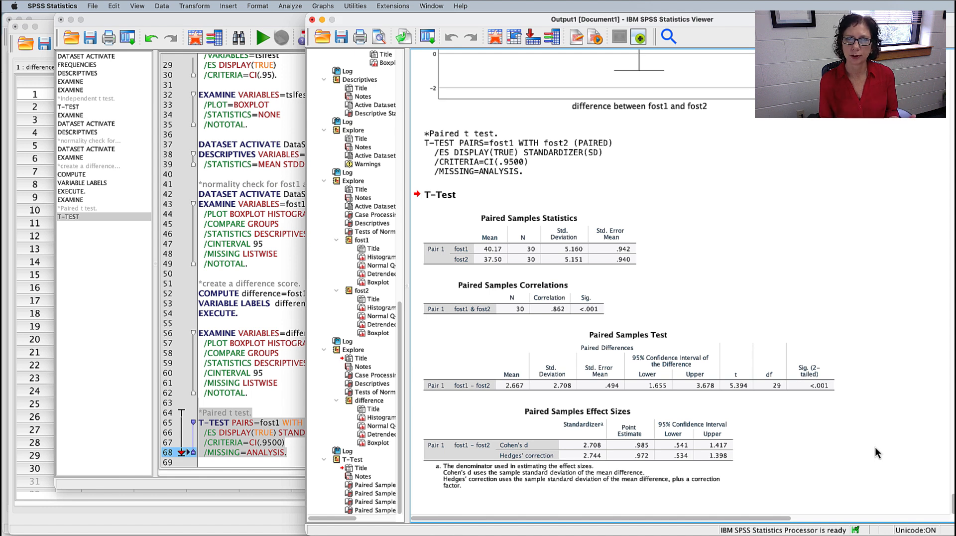
# Examine the paired t test output, comparing the fost1 and fost2 means, the test's two-tailed significance and the effect sizes
pyautogui.click(557, 247)
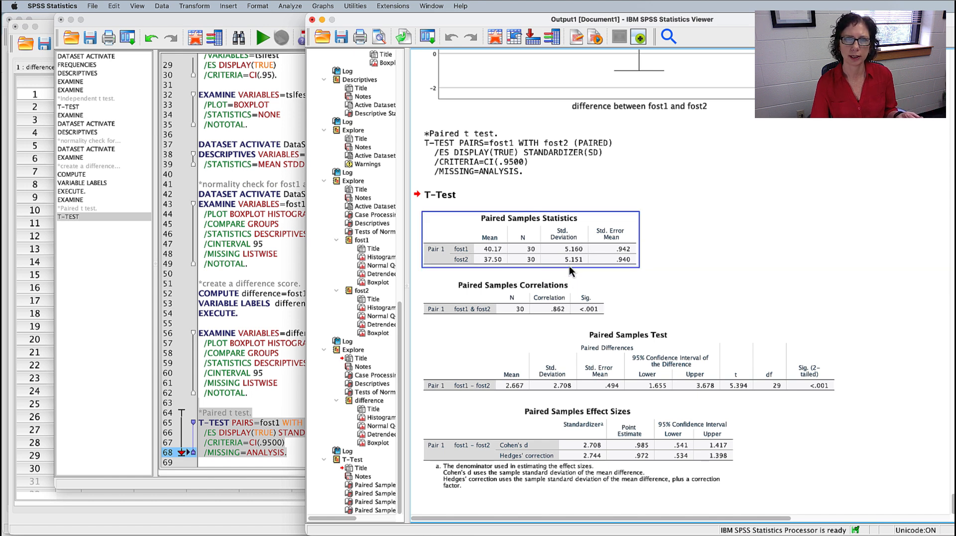
pyautogui.click(752, 247)
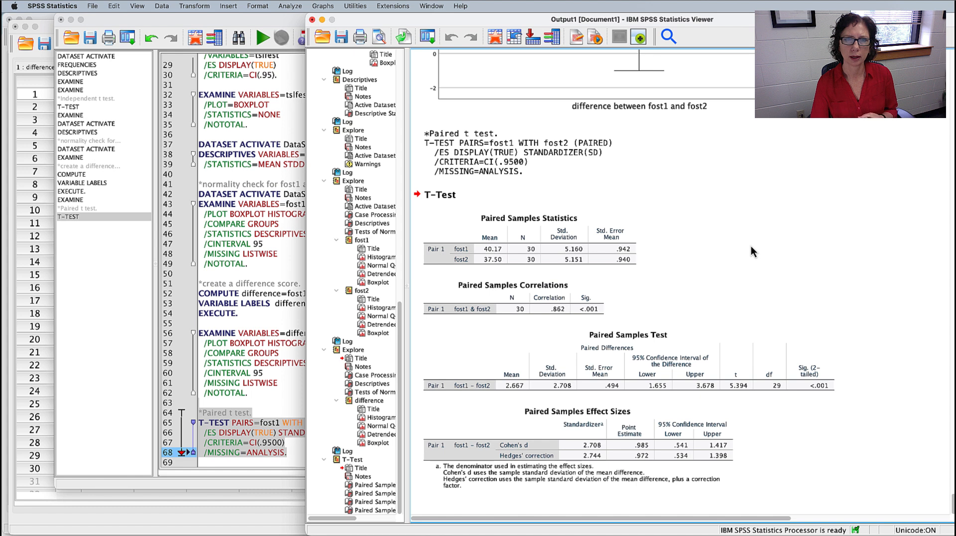
pyautogui.click(625, 354)
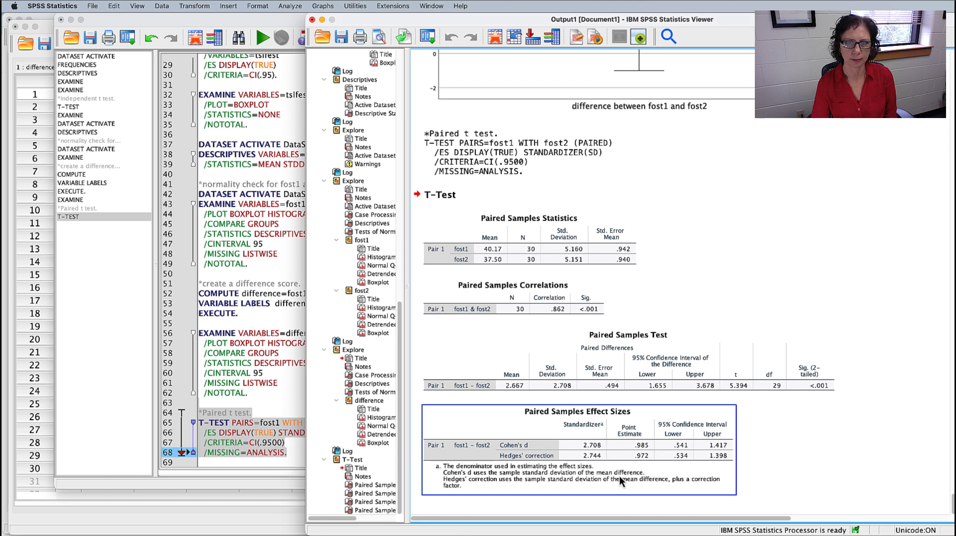
pyautogui.click(808, 392)
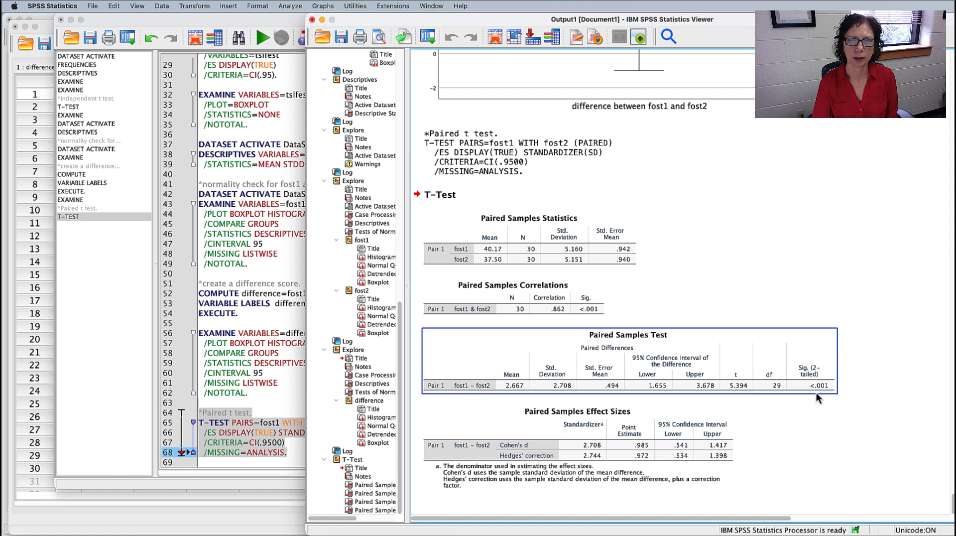
pyautogui.click(517, 256)
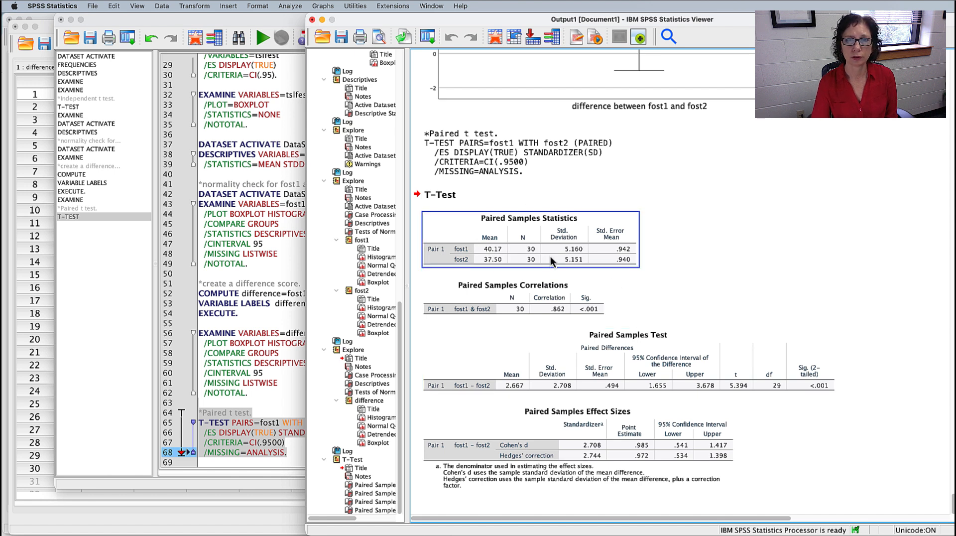
pyautogui.click(492, 272)
pyautogui.click(794, 388)
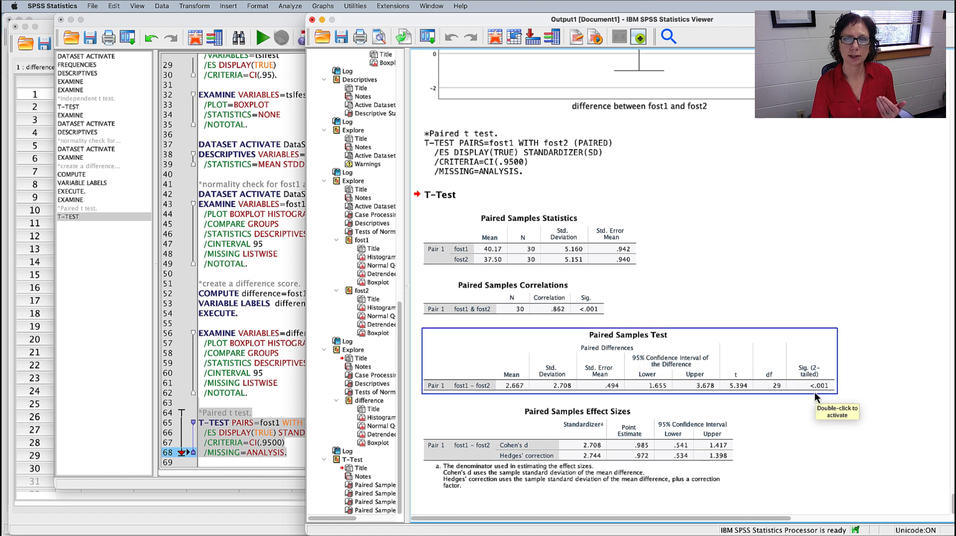
pyautogui.click(512, 267)
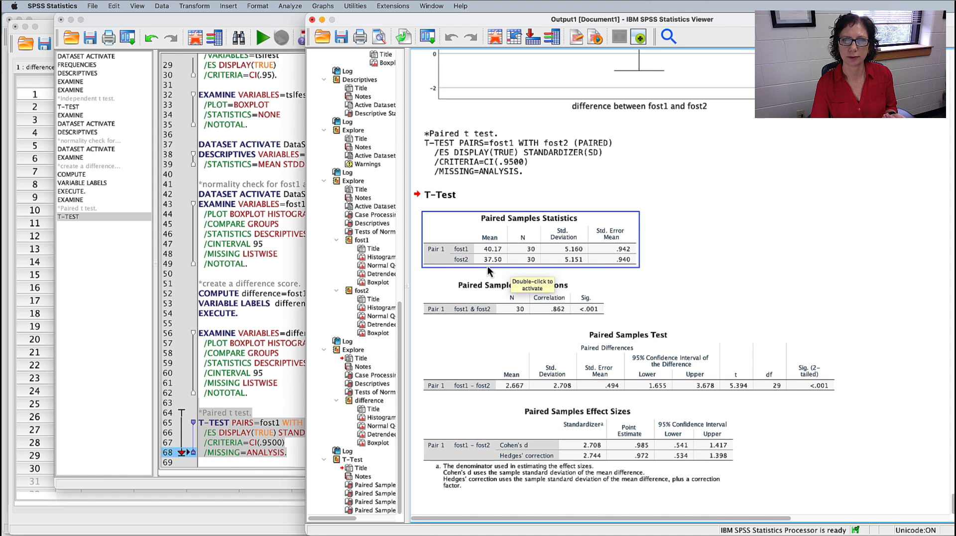
pyautogui.click(727, 272)
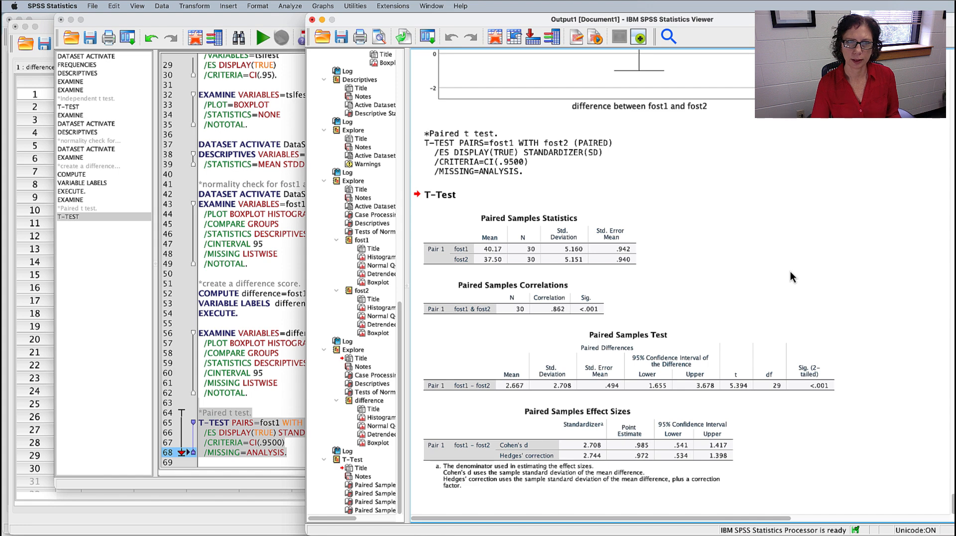
# Switch to the LabSheet Lab7 tTests document in Word, find the paired-samples Example Write-up, and widen the window for reading
pyautogui.press('super+Tab')
pyautogui.scroll(-5, 672, 345)
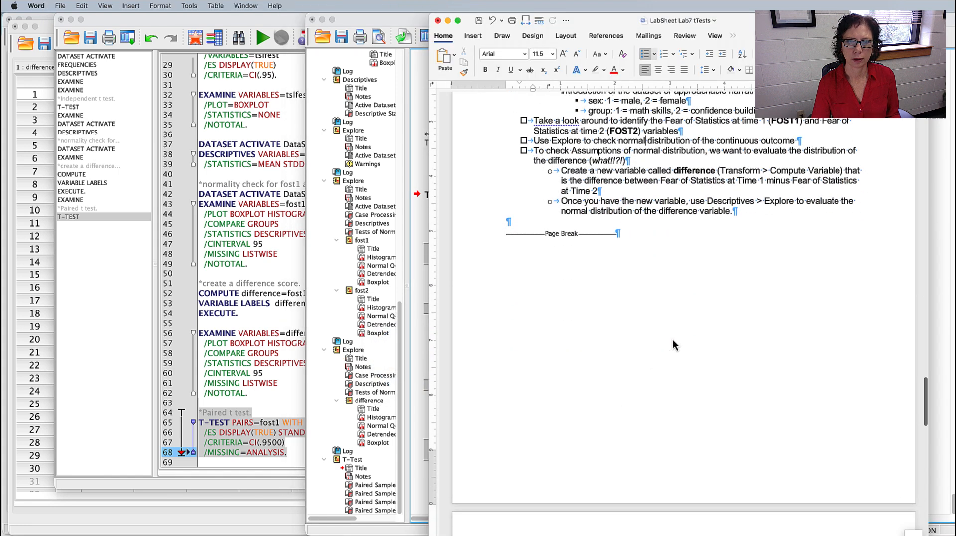
pyautogui.scroll(-15, 672, 345)
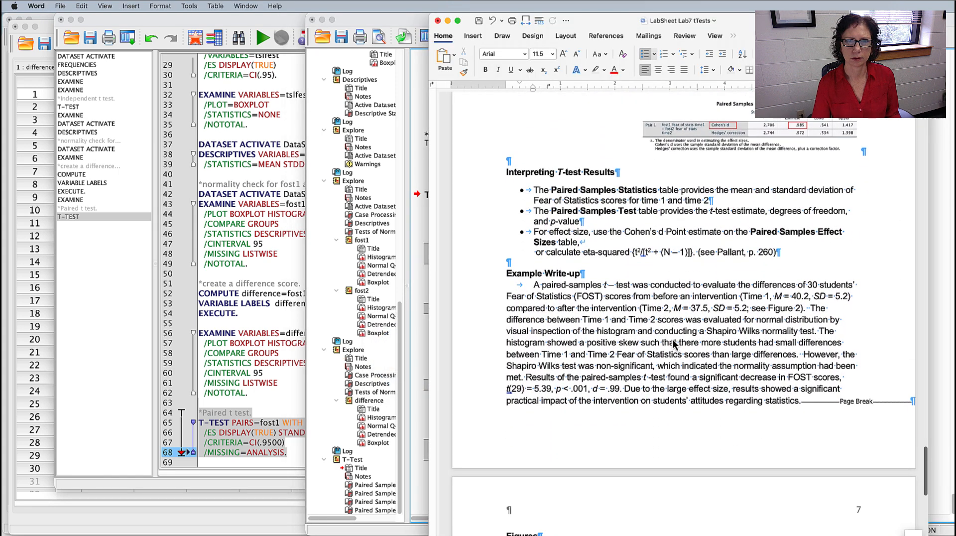
pyautogui.moveTo(429, 310); pyautogui.dragTo(418, 310)
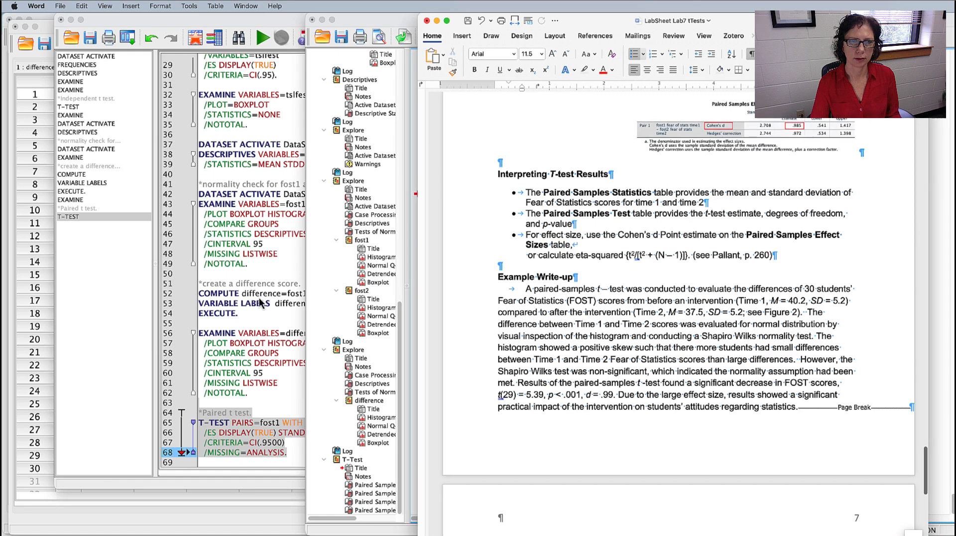
pyautogui.moveTo(259, 302); pyautogui.dragTo(174, 289)
pyautogui.scroll(-4, 713, 273)
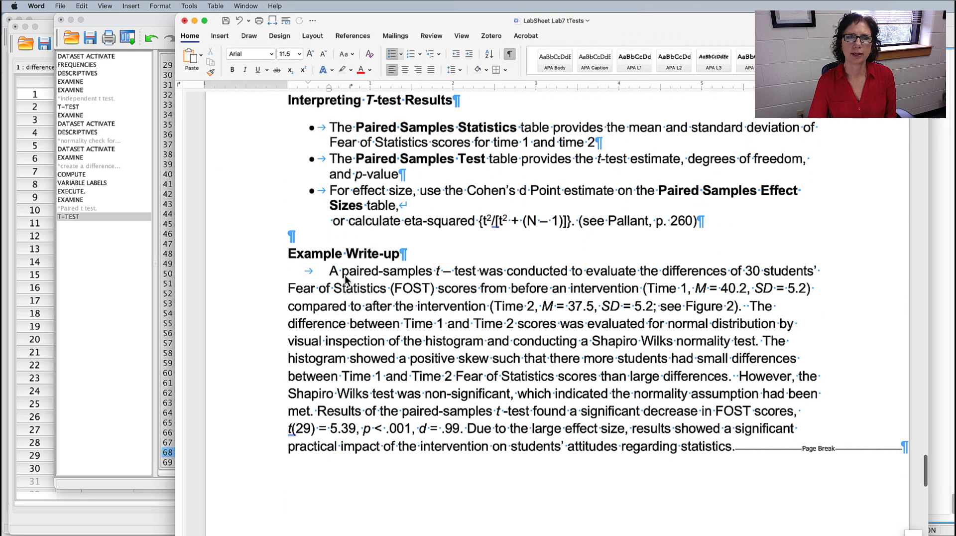
# Review how the Example Write-up reports means, normality check, t-test result and effect size, and find the bar graph instructions under Figures
pyautogui.moveTo(345, 277); pyautogui.dragTo(515, 274)
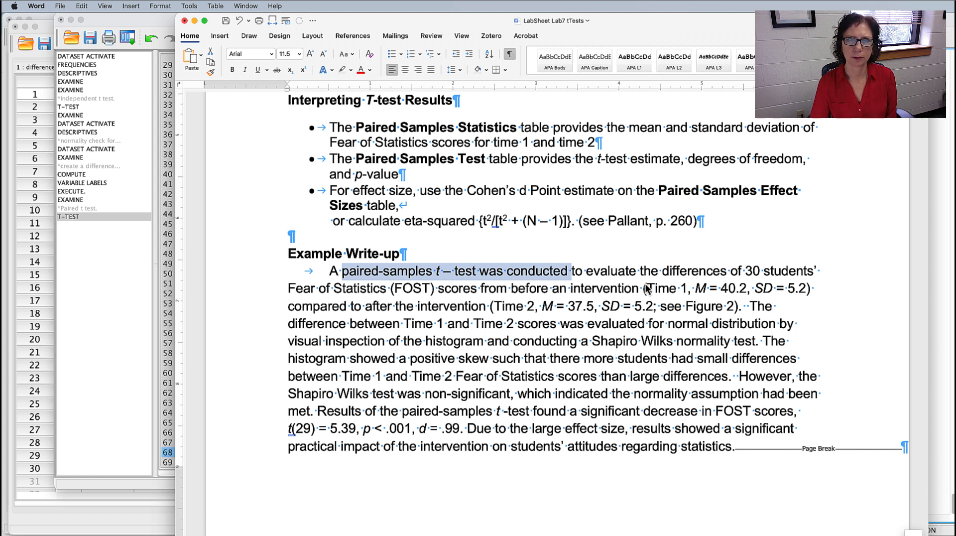
pyautogui.moveTo(558, 289); pyautogui.dragTo(795, 307)
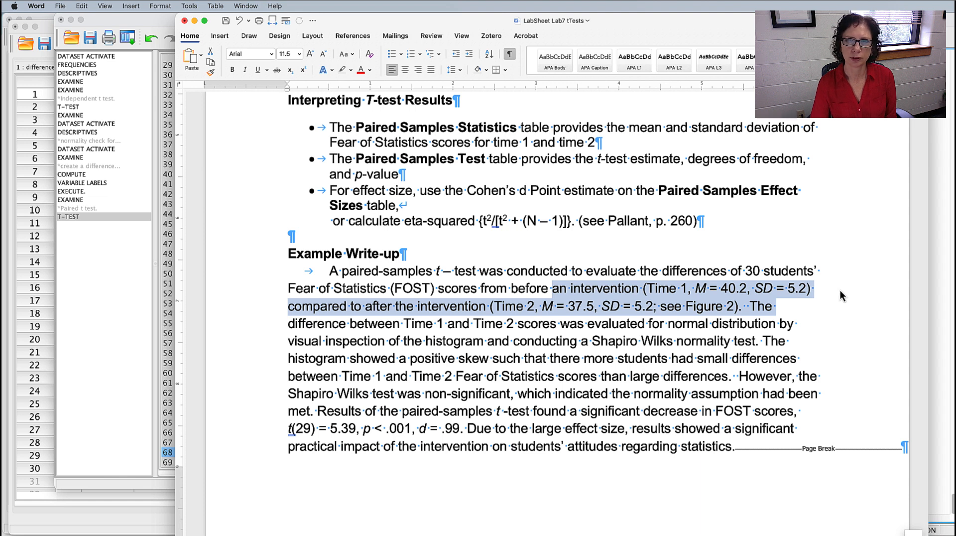
pyautogui.doubleClick(704, 309)
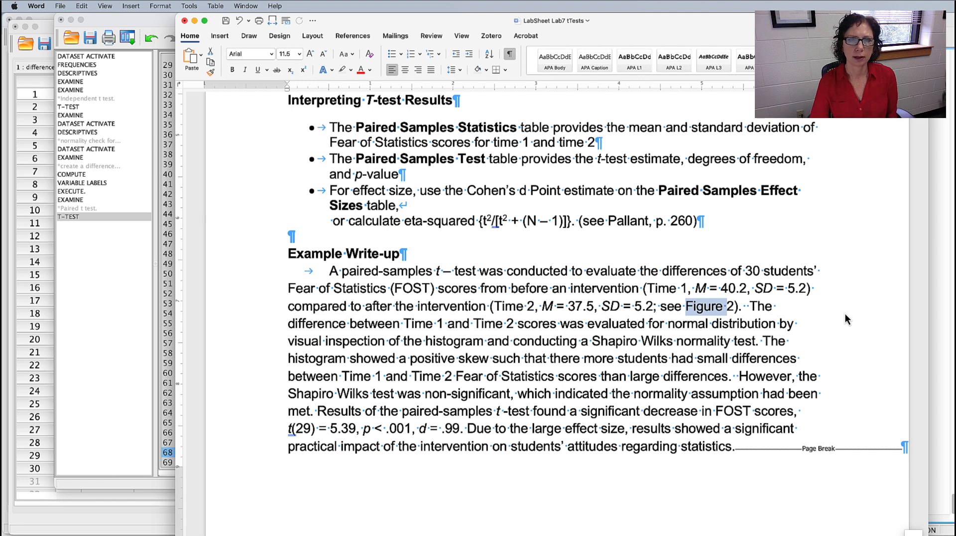
pyautogui.moveTo(625, 331); pyautogui.dragTo(638, 360)
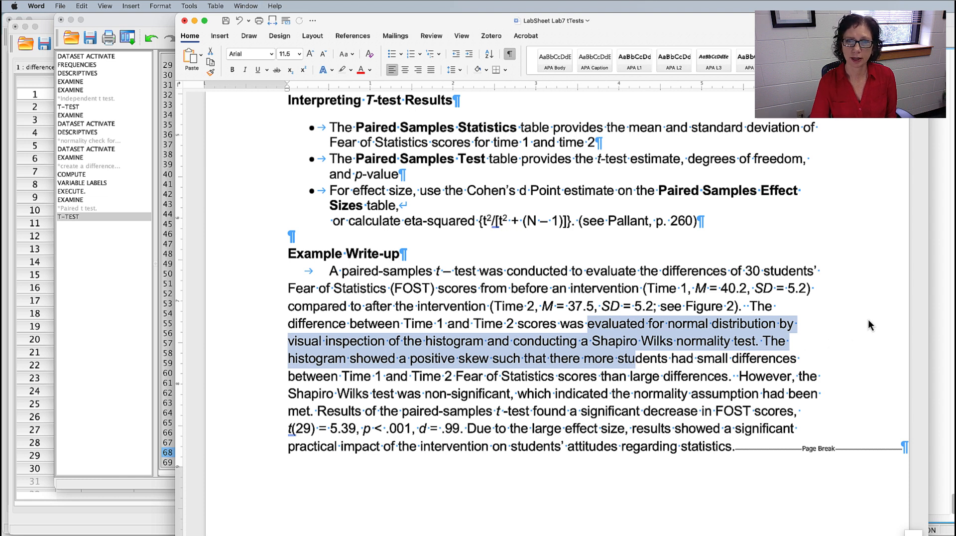
pyautogui.scroll(-3, 869, 325)
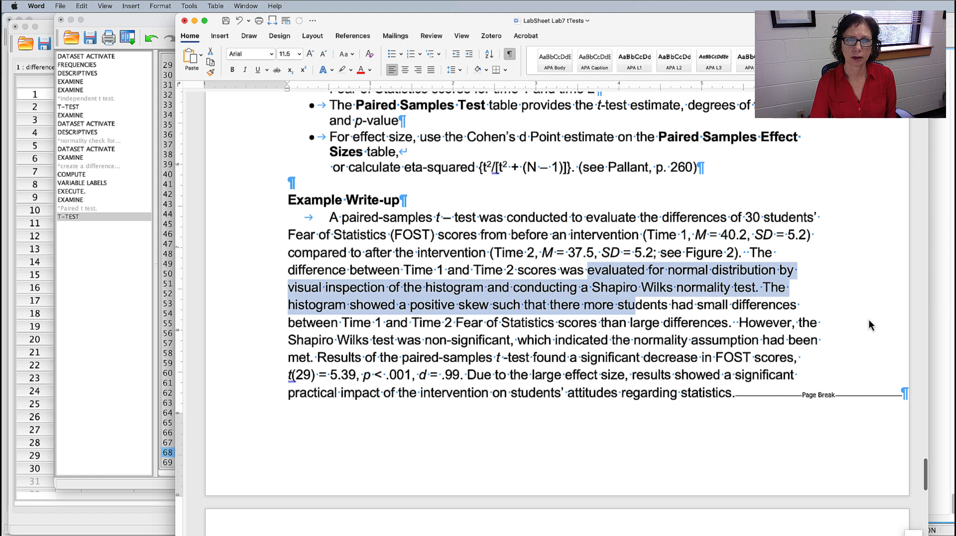
pyautogui.moveTo(369, 342); pyautogui.dragTo(561, 345)
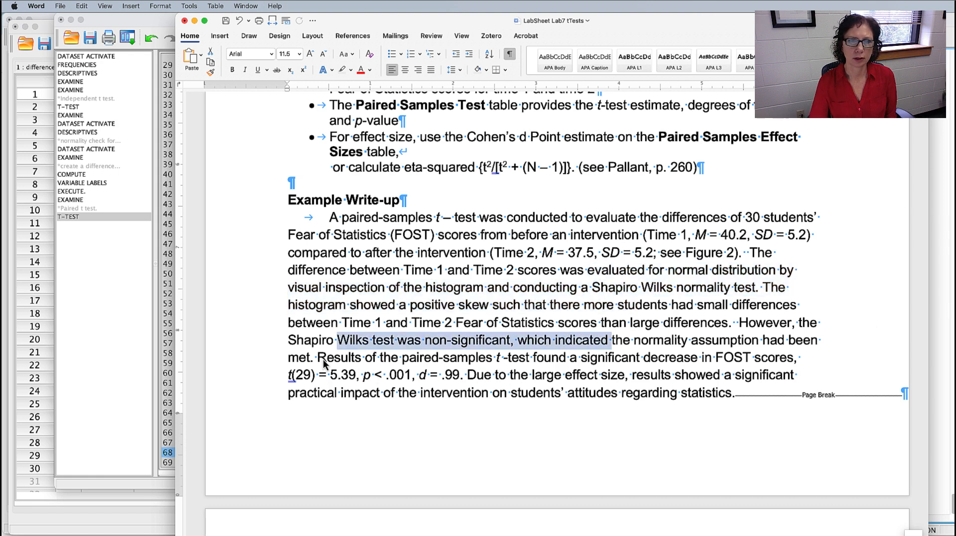
pyautogui.moveTo(319, 357); pyautogui.dragTo(745, 365)
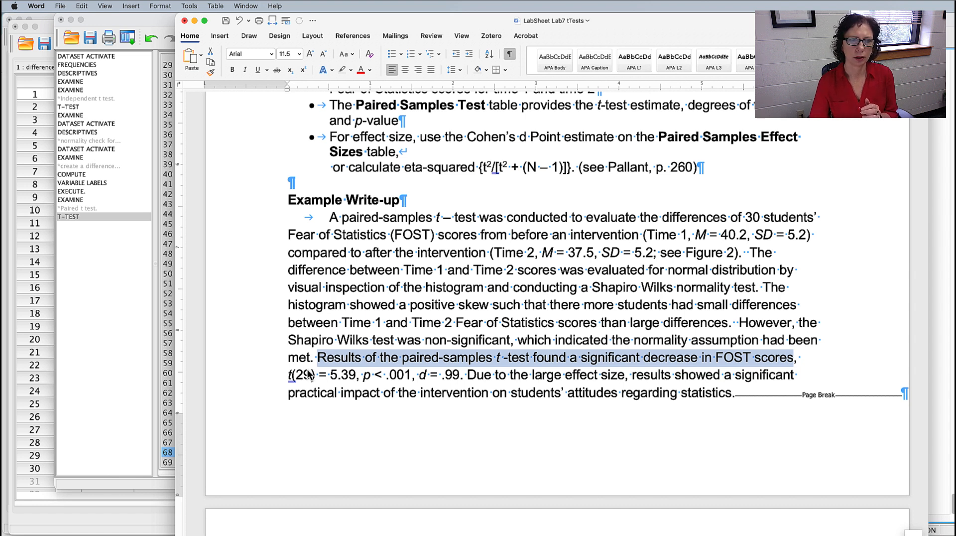
pyautogui.moveTo(290, 379); pyautogui.dragTo(459, 378)
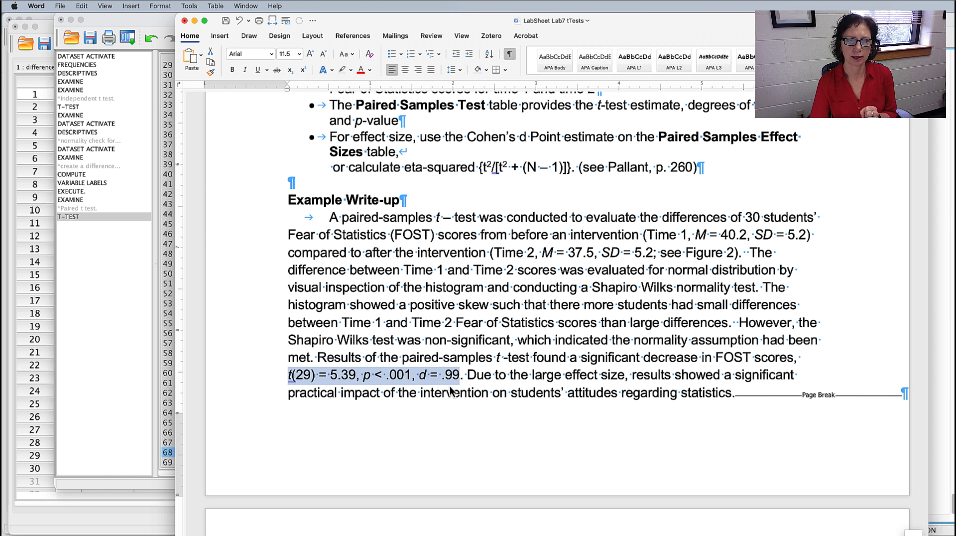
pyautogui.moveTo(468, 378); pyautogui.dragTo(644, 376)
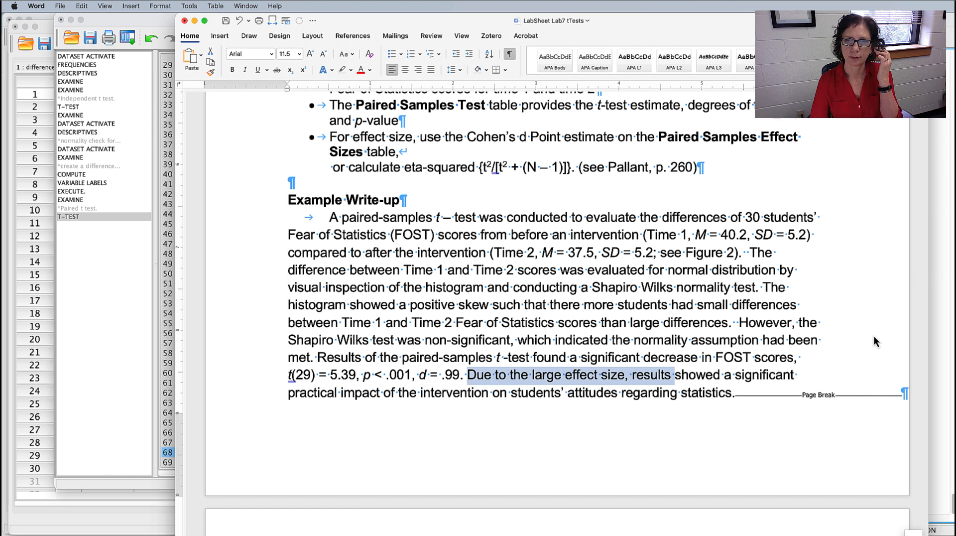
pyautogui.scroll(-10, 875, 340)
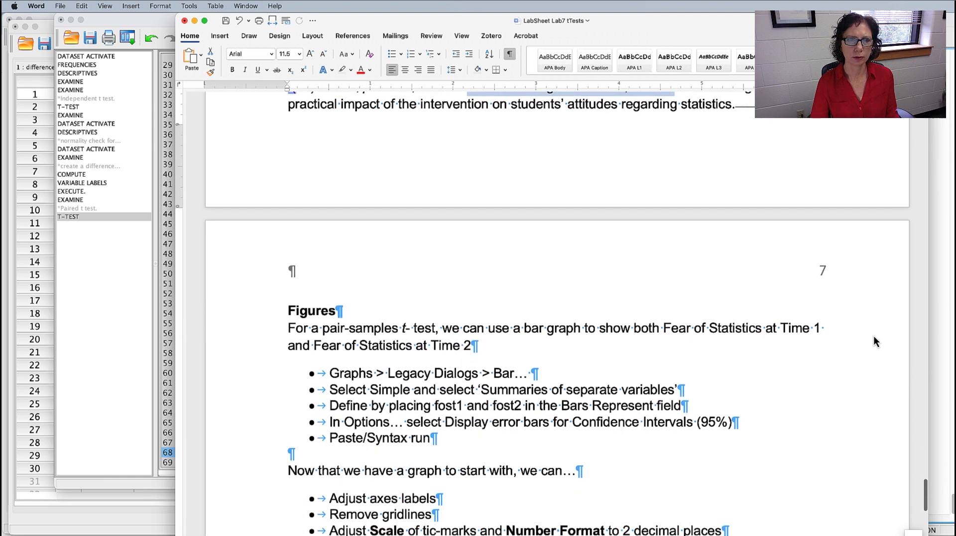
# Switch back to SPSS and start defining a simple legacy bar chart using summaries of separate variables
pyautogui.press('super+Tab')
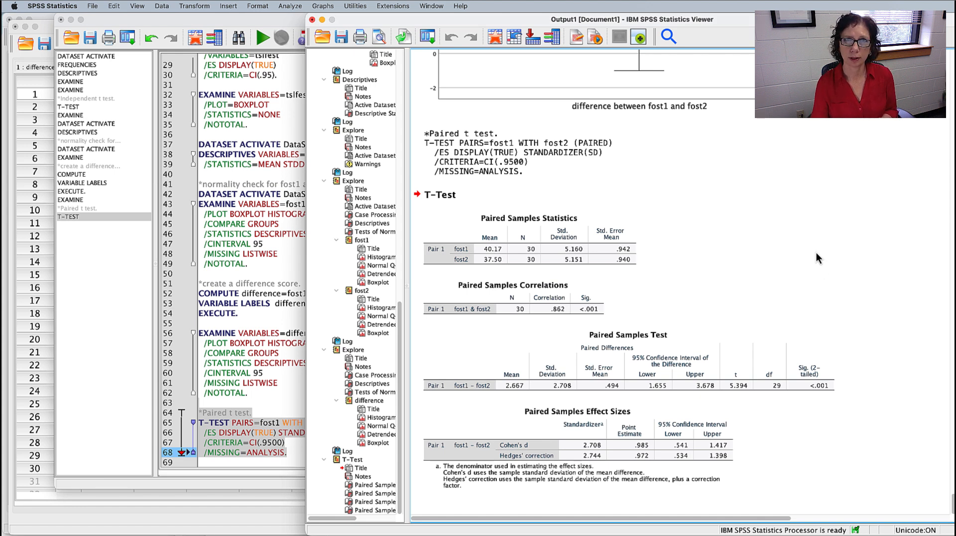
pyautogui.click(322, 7)
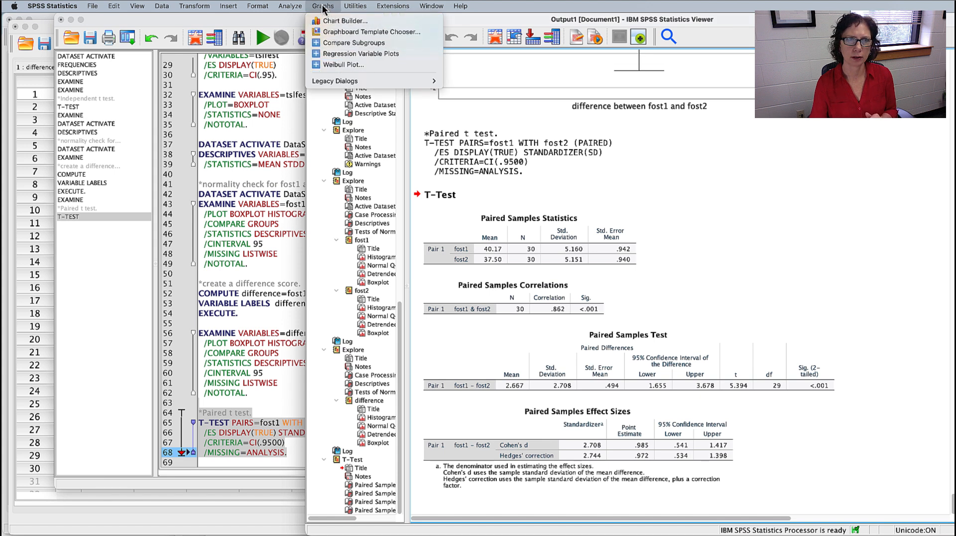
pyautogui.moveTo(331, 82)
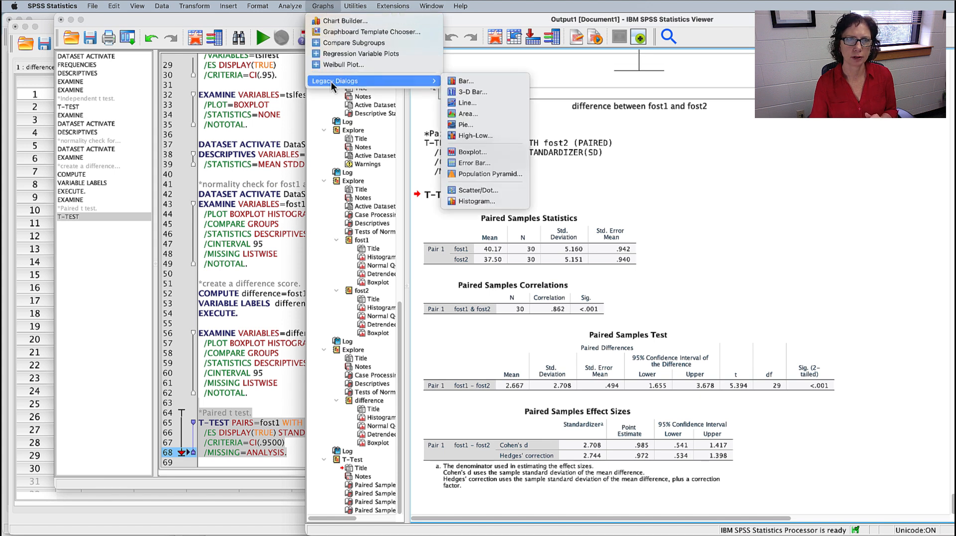
pyautogui.click(469, 83)
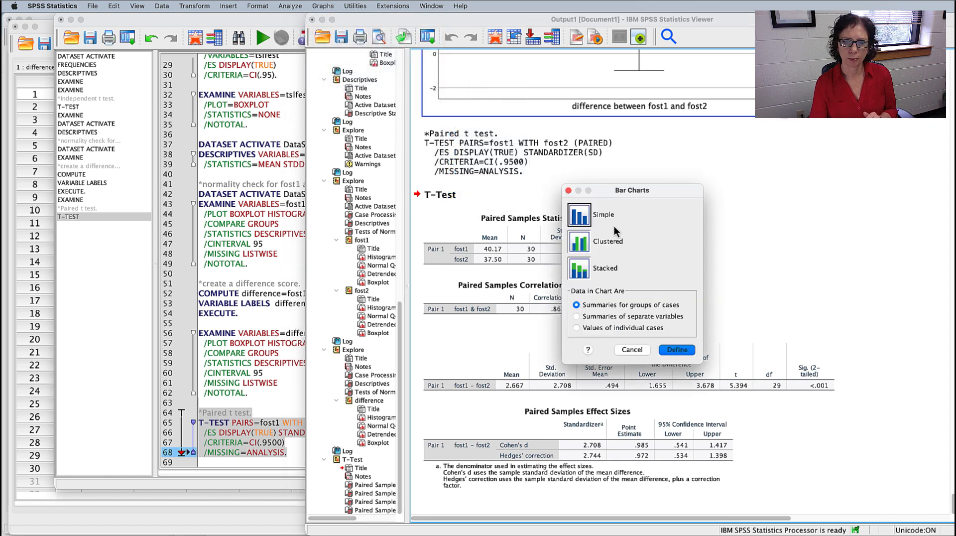
pyautogui.click(635, 318)
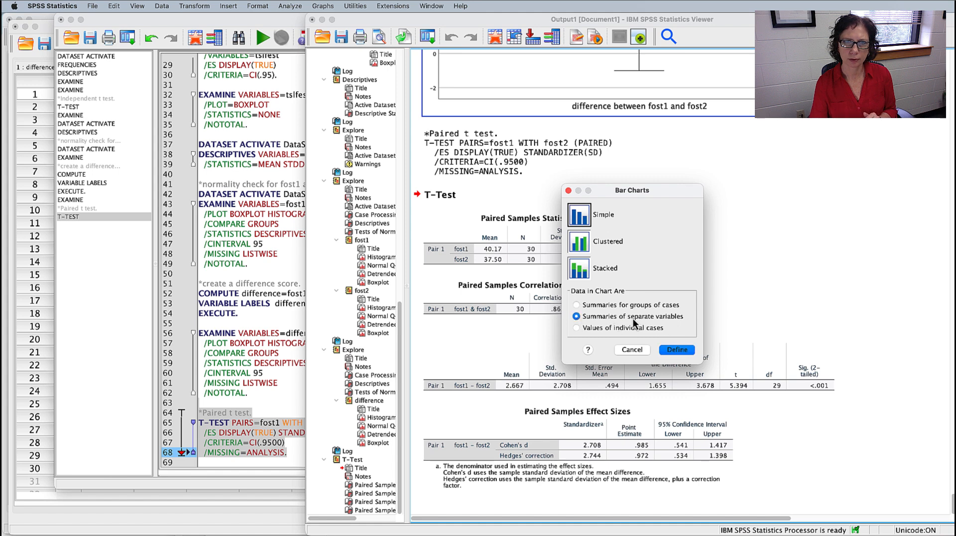
pyautogui.click(676, 351)
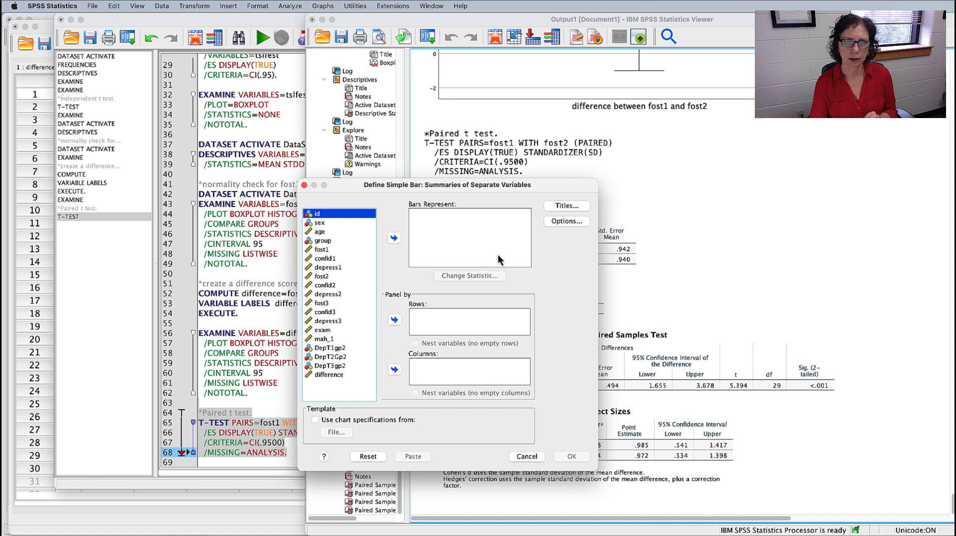
# Add fost1 and fost2 as the variables whose means the bars represent
pyautogui.click(352, 249)
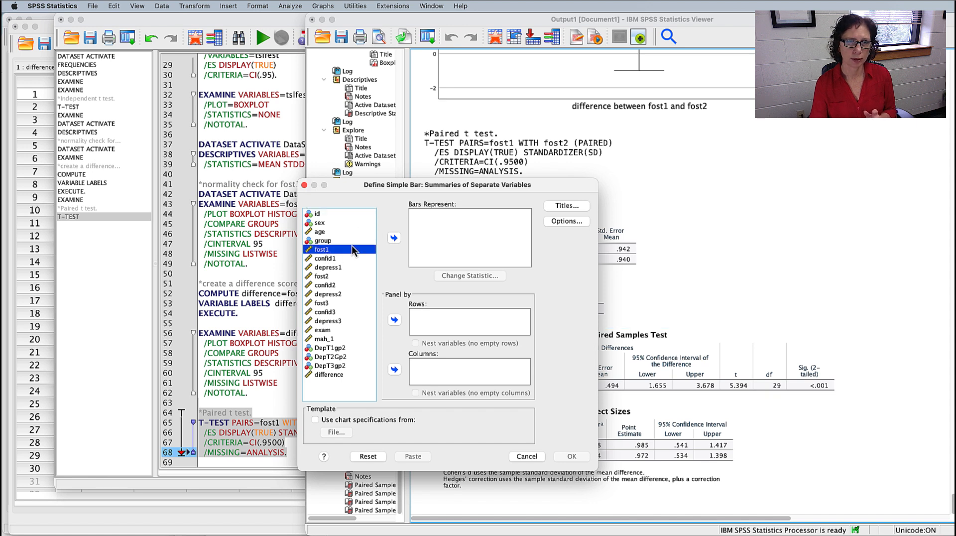
pyautogui.click(395, 239)
pyautogui.click(322, 277)
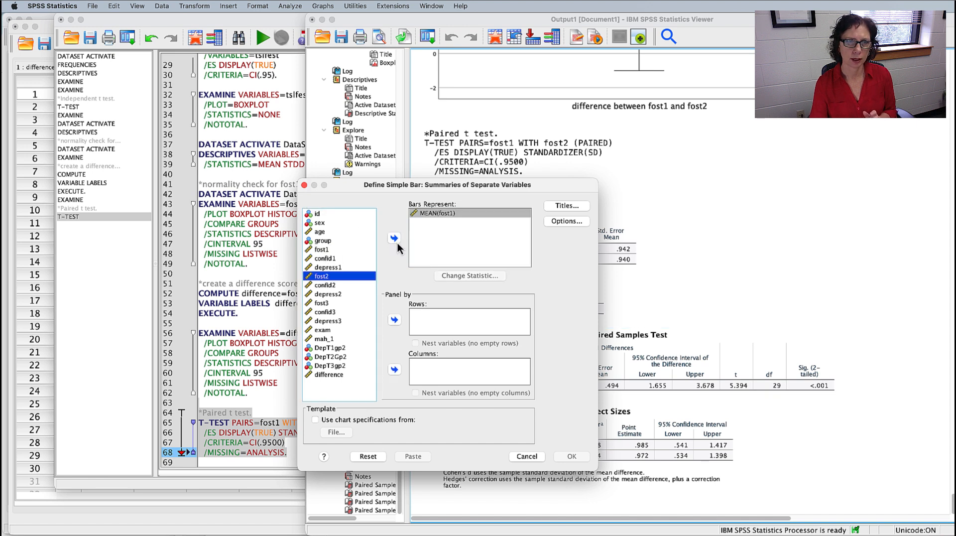
pyautogui.click(394, 239)
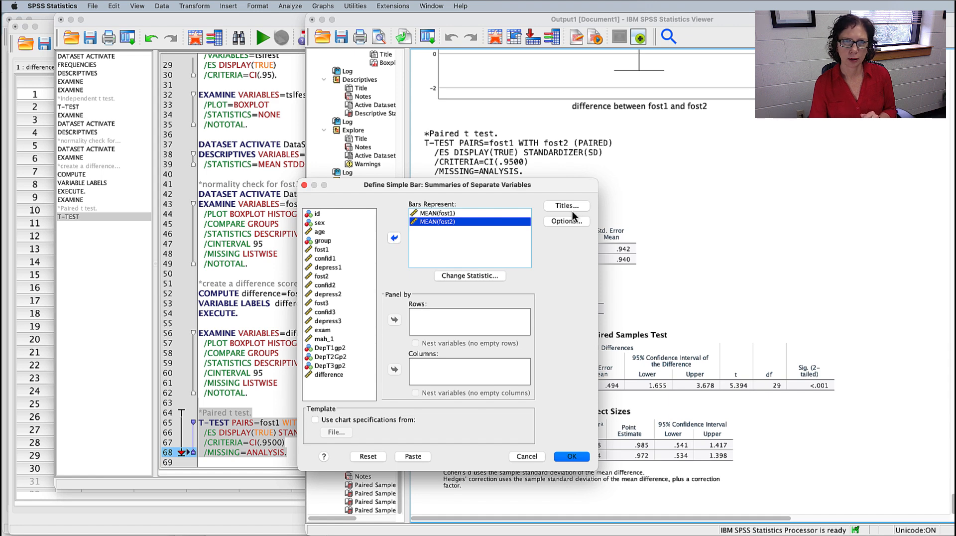
# Display error bars as 95% confidence intervals on the bar chart and paste the chart command into the syntax
pyautogui.click(566, 222)
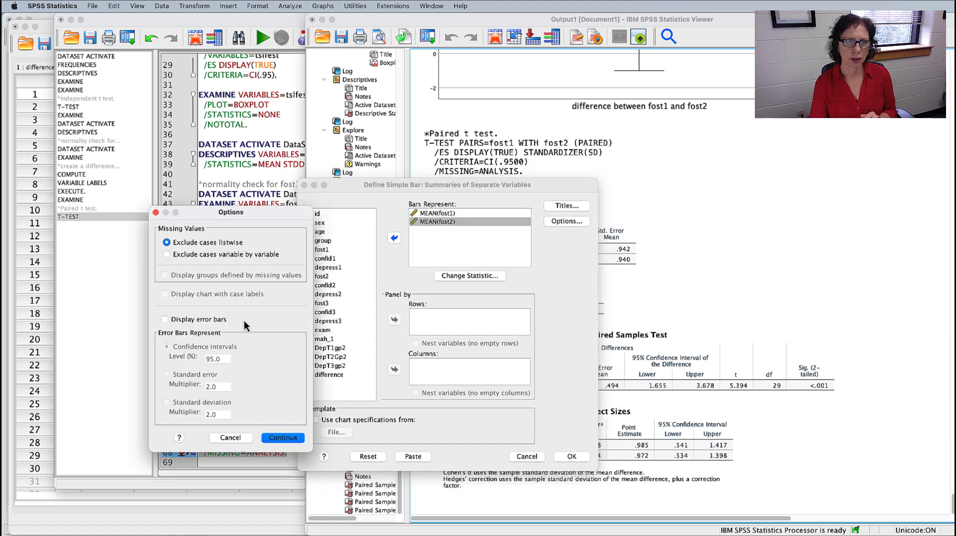
pyautogui.click(165, 320)
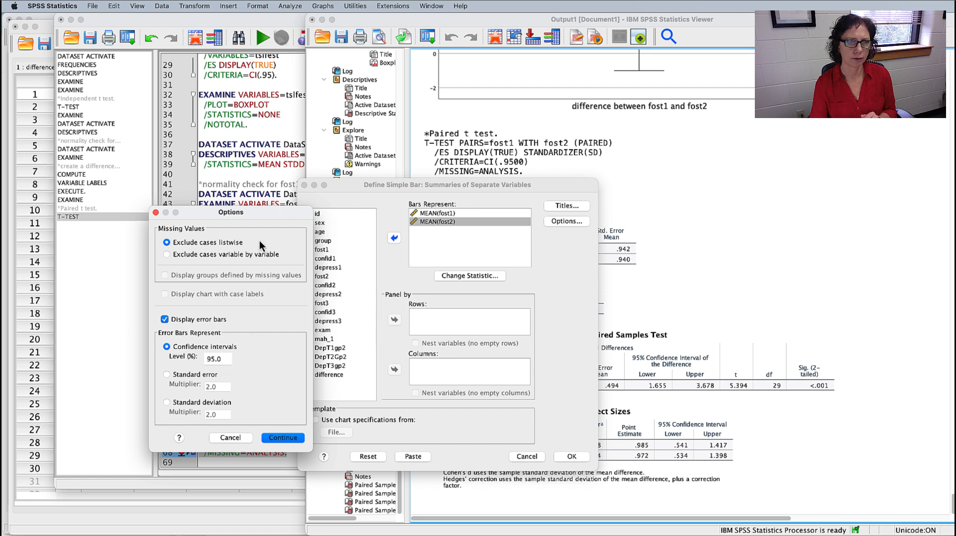
pyautogui.moveTo(267, 213); pyautogui.dragTo(303, 127)
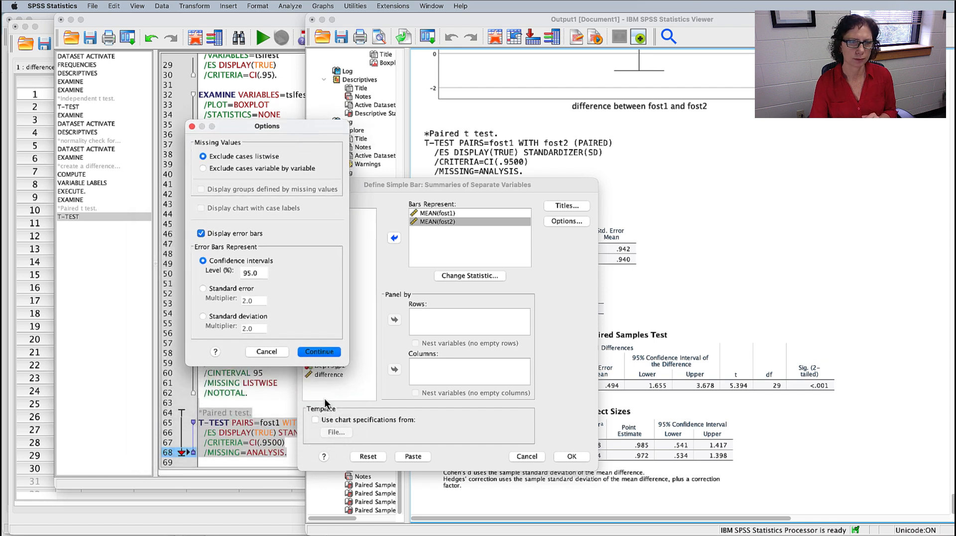
pyautogui.click(319, 352)
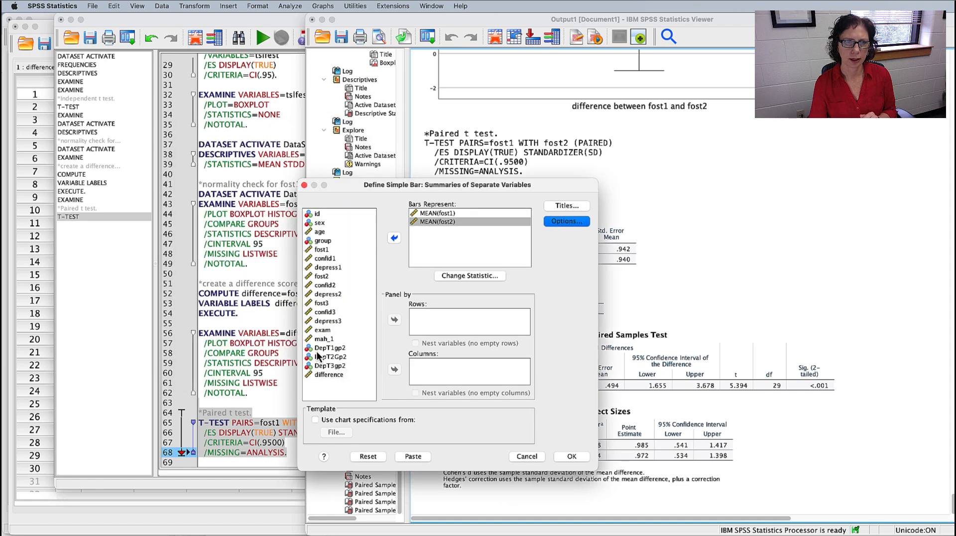
pyautogui.click(413, 457)
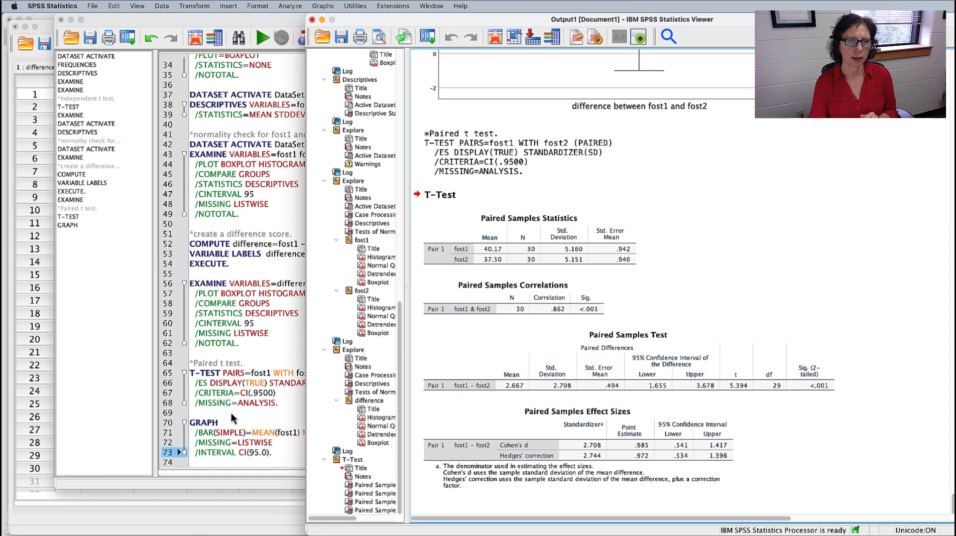
# Add the comment "* Bar chart for fost1 and fost2." above the GRAPH command, leaving a blank line after the T-TEST block
pyautogui.click(231, 412)
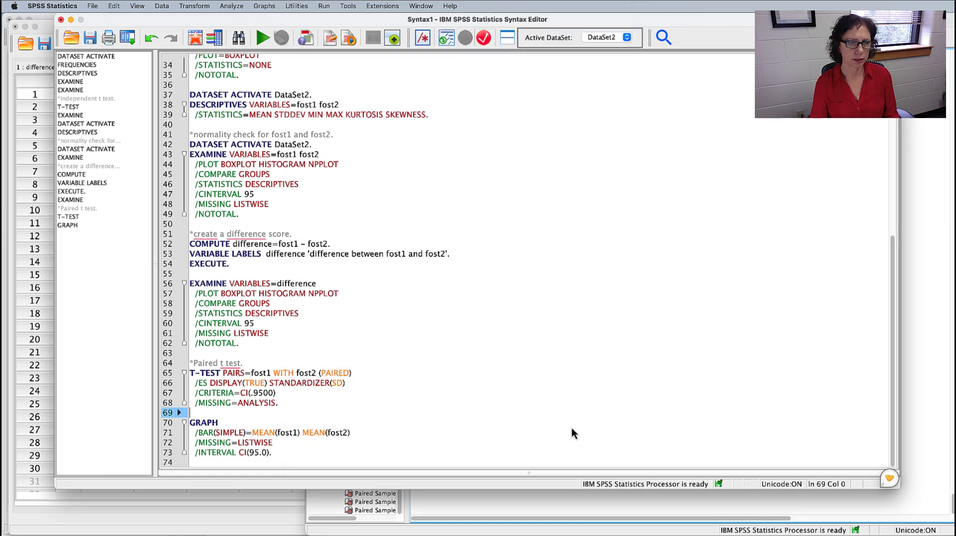
pyautogui.press('Return')
pyautogui.write('*')
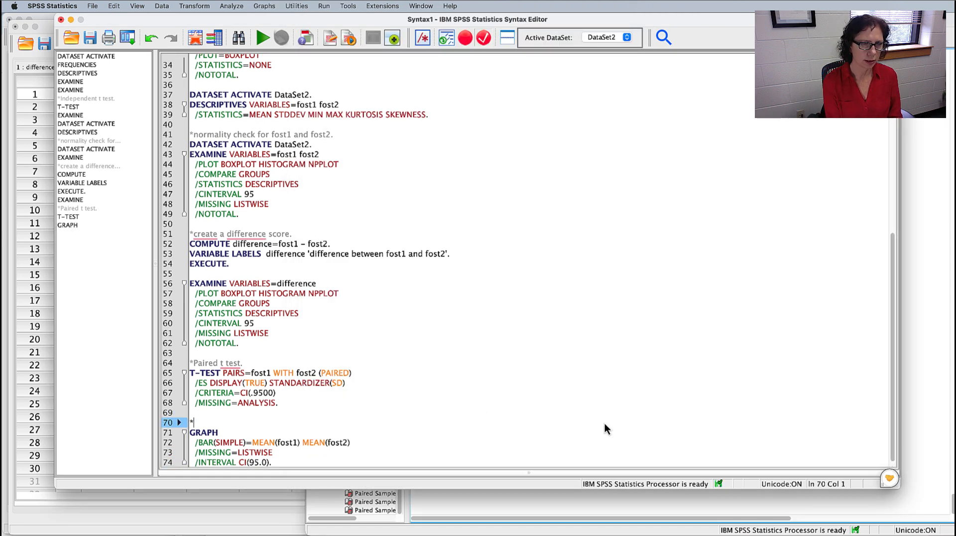
pyautogui.scroll(-1, 571, 371)
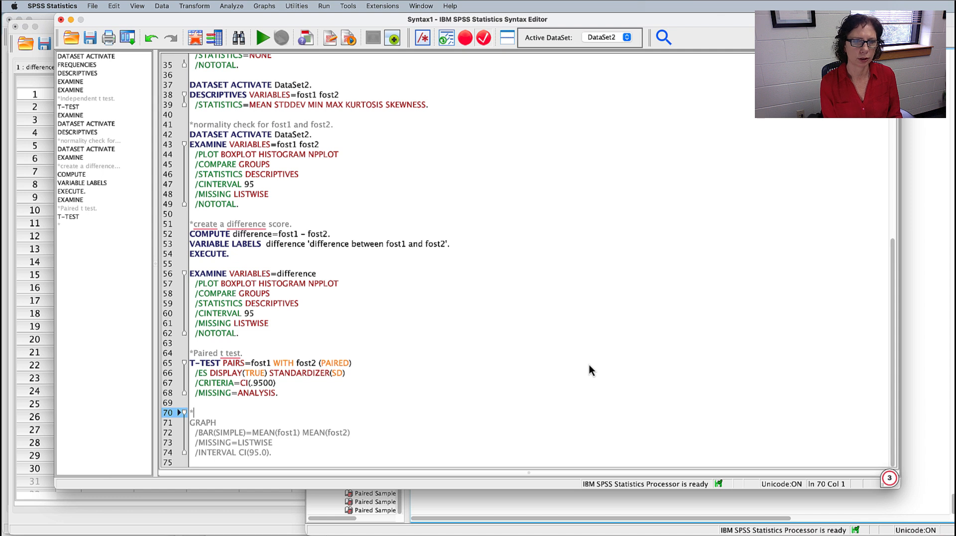
pyautogui.write('Bar ')
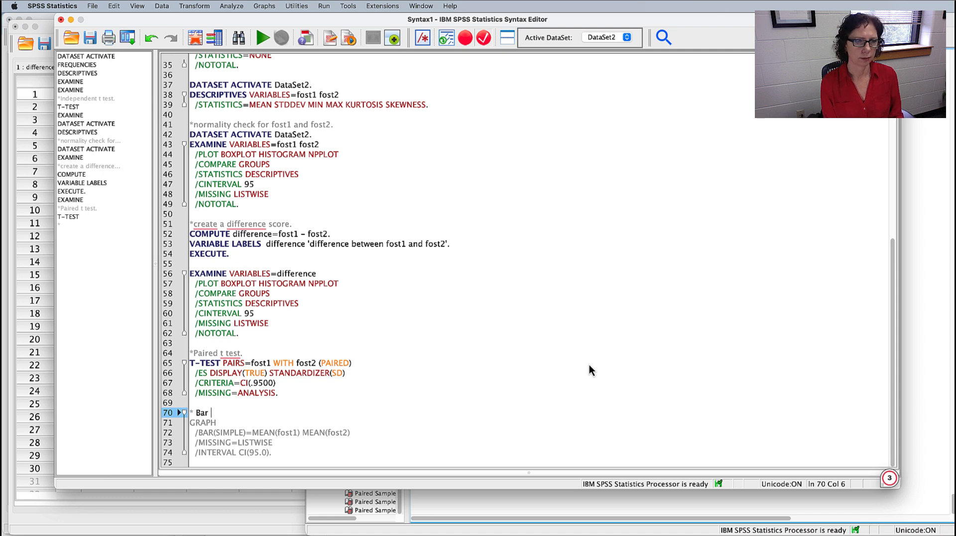
pyautogui.write('chart for fi')
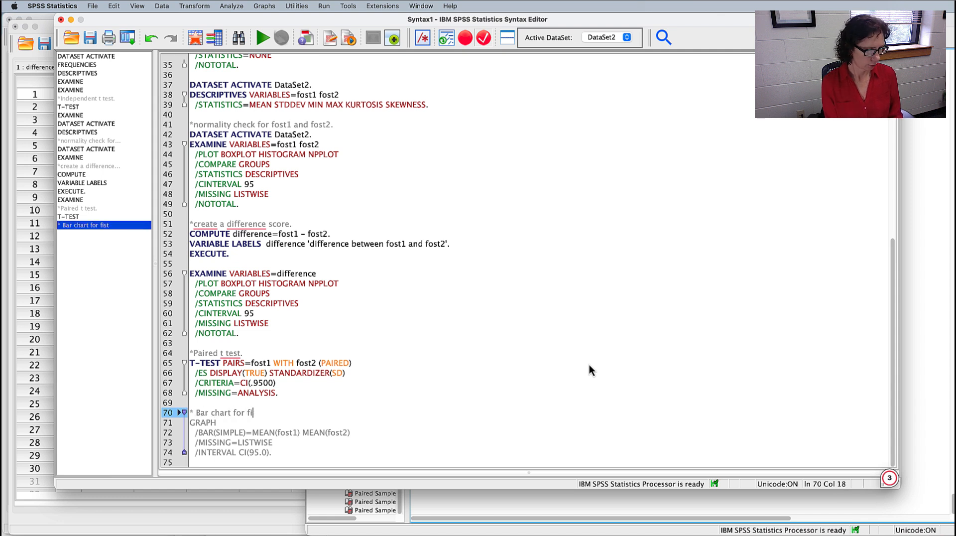
pyautogui.press('BackSpace')
pyautogui.write('ost')
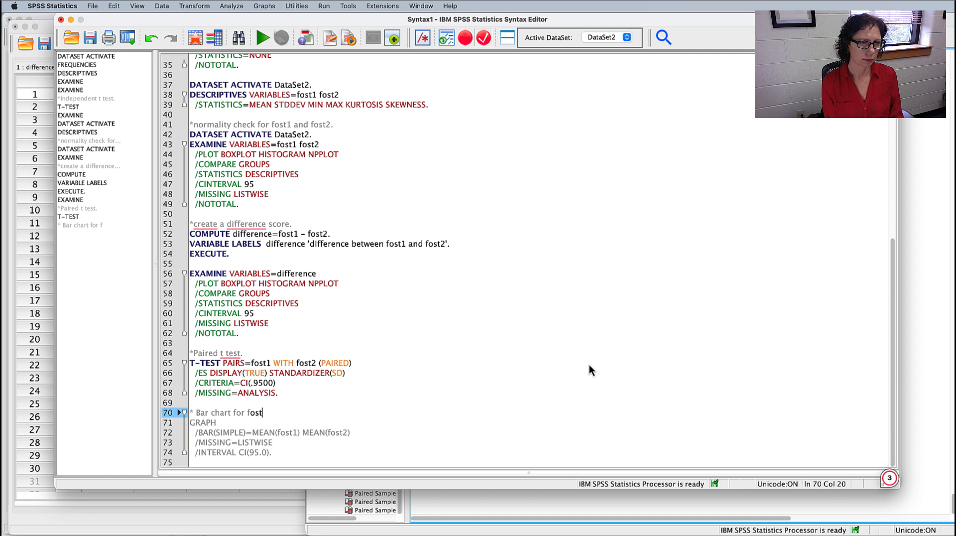
pyautogui.write('1 and f')
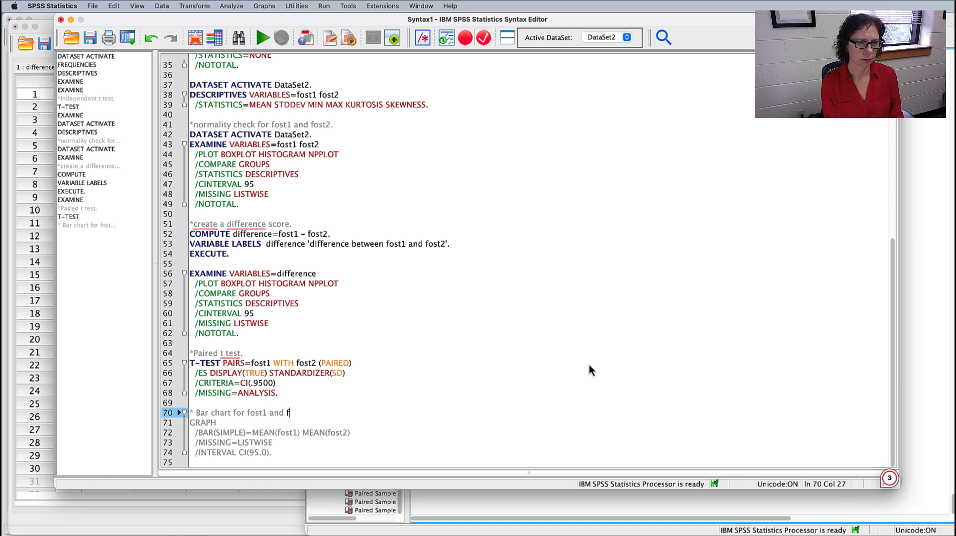
pyautogui.write('ost2.')
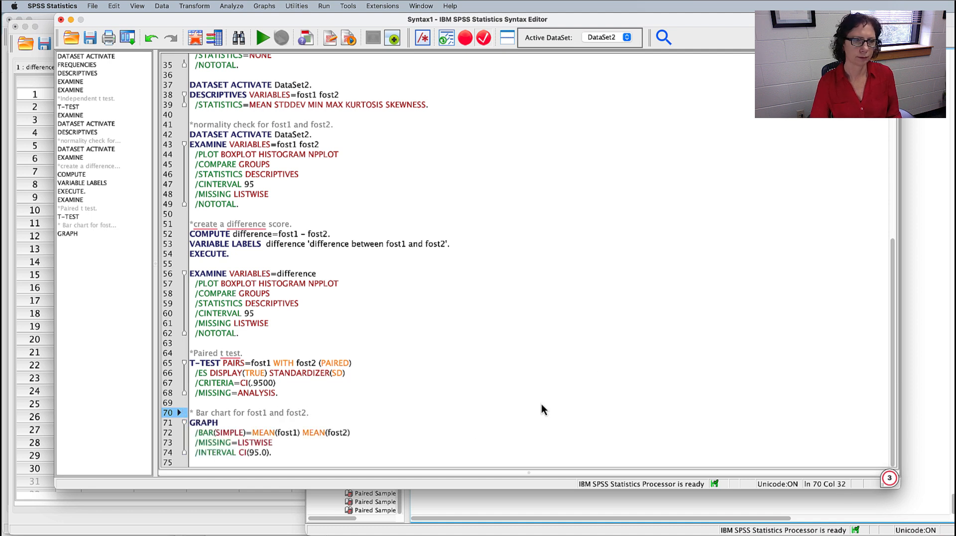
# Run the bar chart comment together with its GRAPH command from the syntax
pyautogui.moveTo(264, 460); pyautogui.dragTo(184, 414)
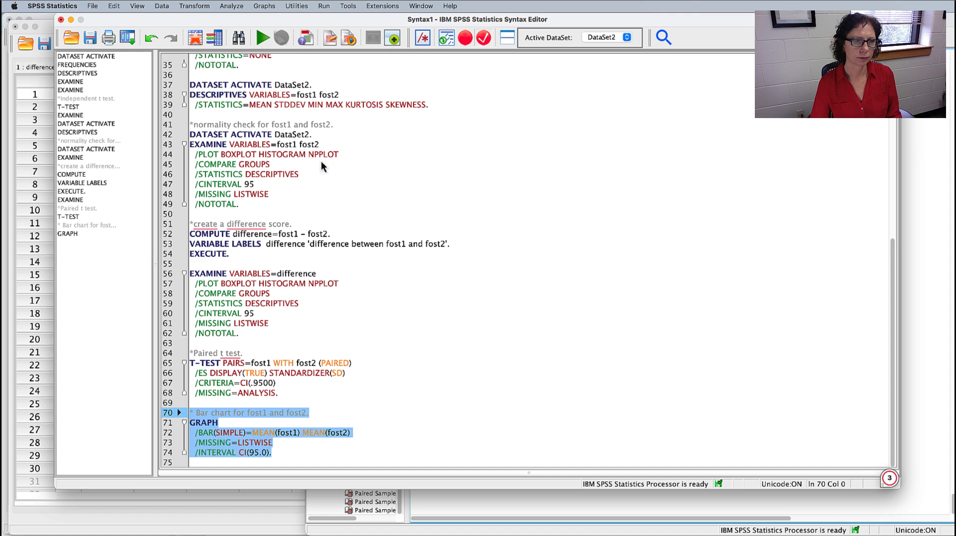
pyautogui.click(264, 39)
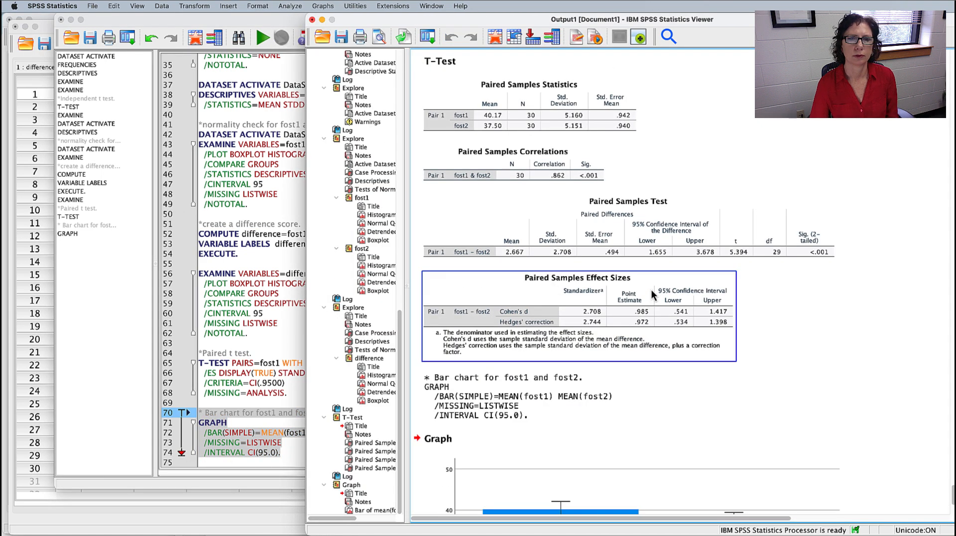
pyautogui.click(751, 252)
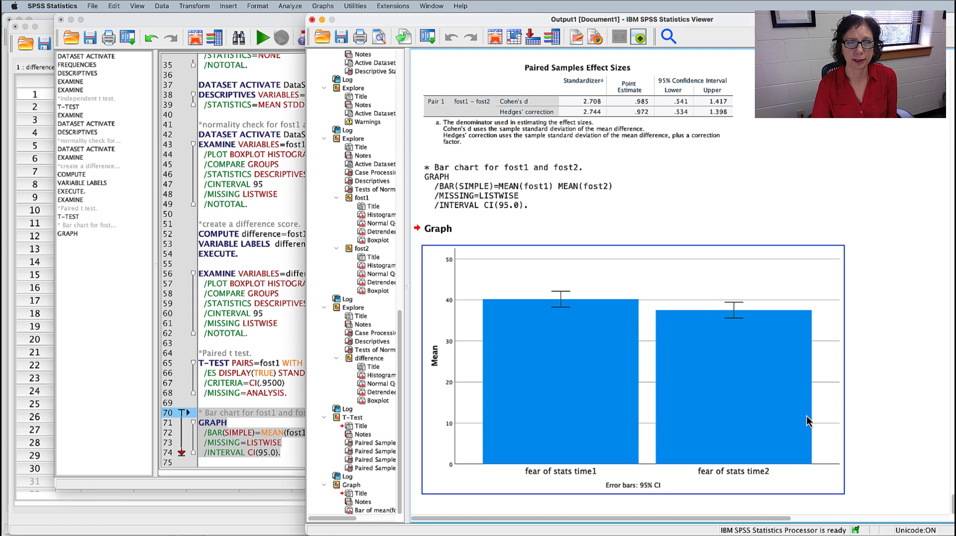
# Open the bar chart for editing and make its horizontal grid lines transparent
pyautogui.doubleClick(727, 259)
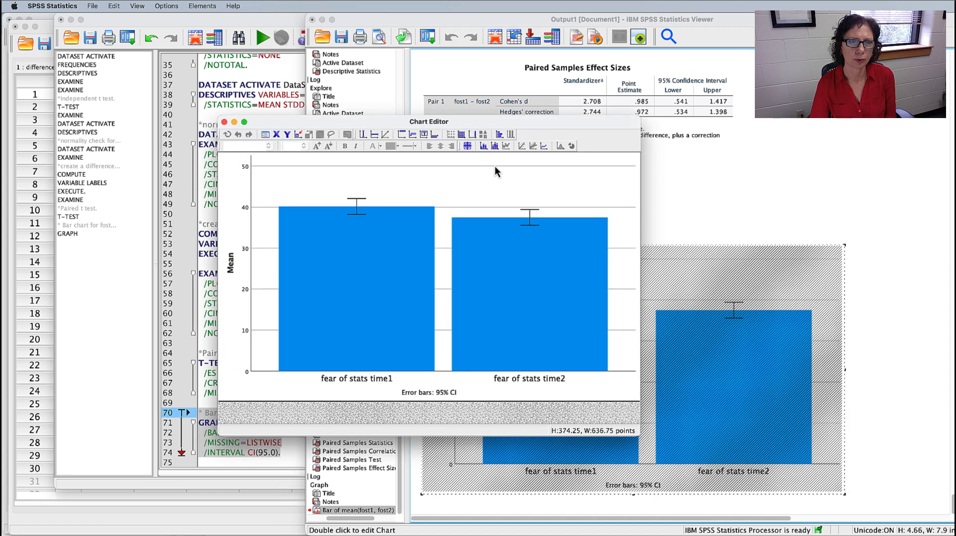
pyautogui.click(495, 166)
pyautogui.doubleClick(528, 166)
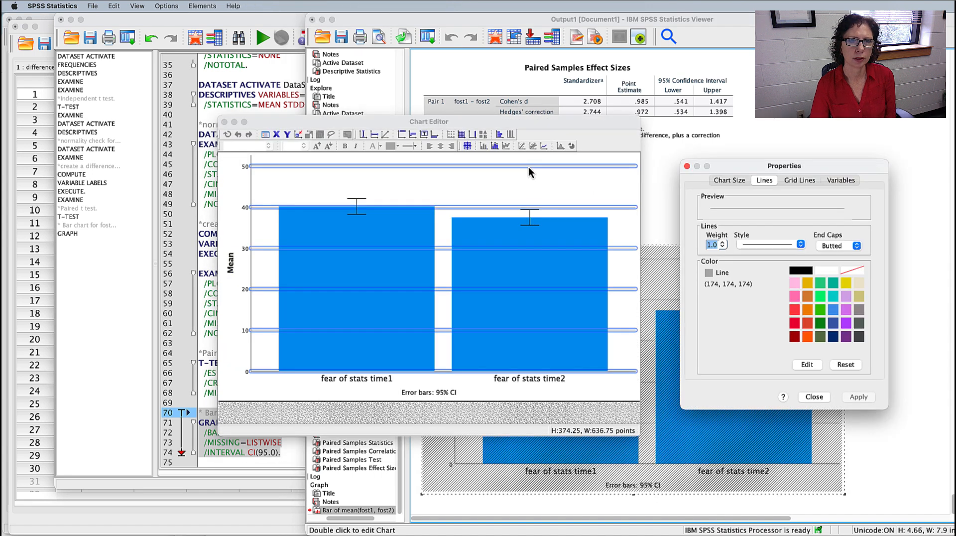
pyautogui.click(855, 271)
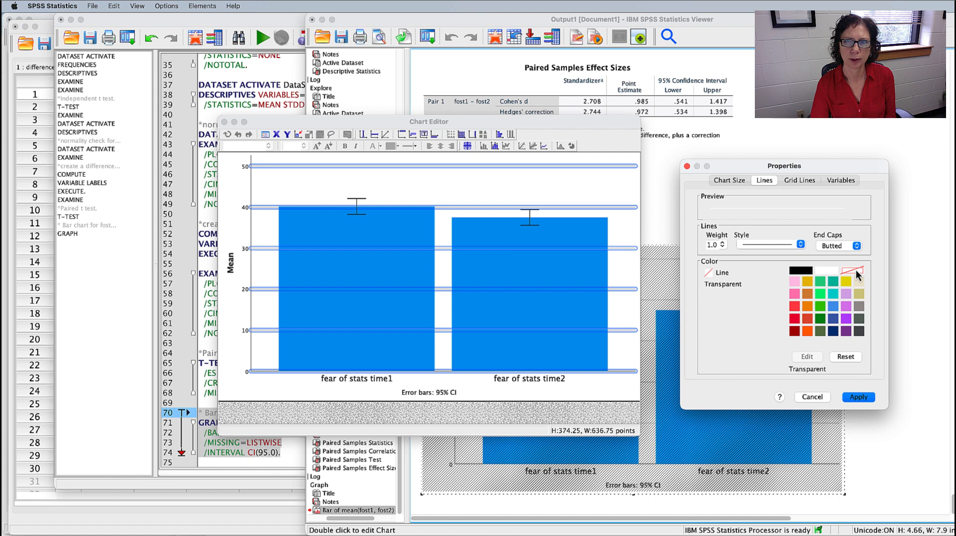
pyautogui.click(859, 399)
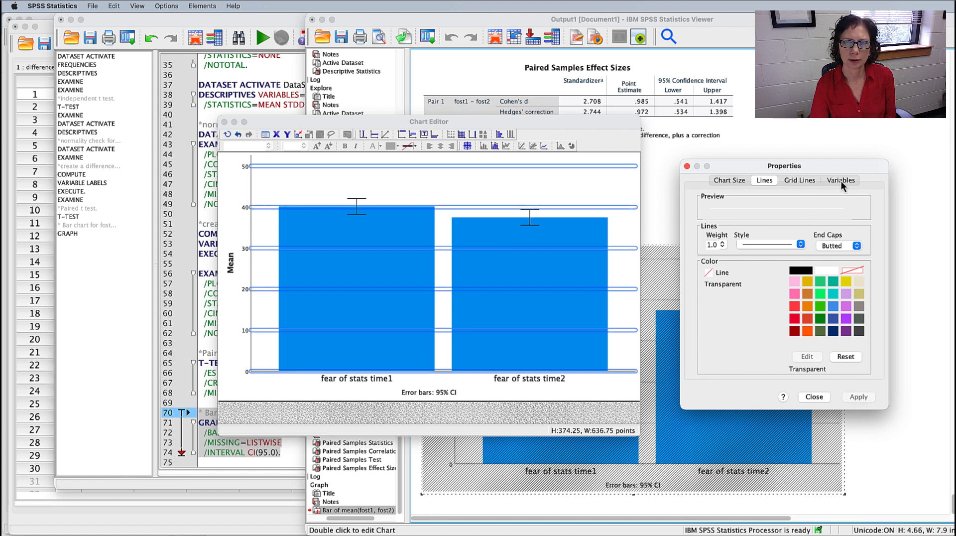
# Set the custom y-axis range of the bar chart to a minimum of 0 and a maximum of 45
pyautogui.click(244, 249)
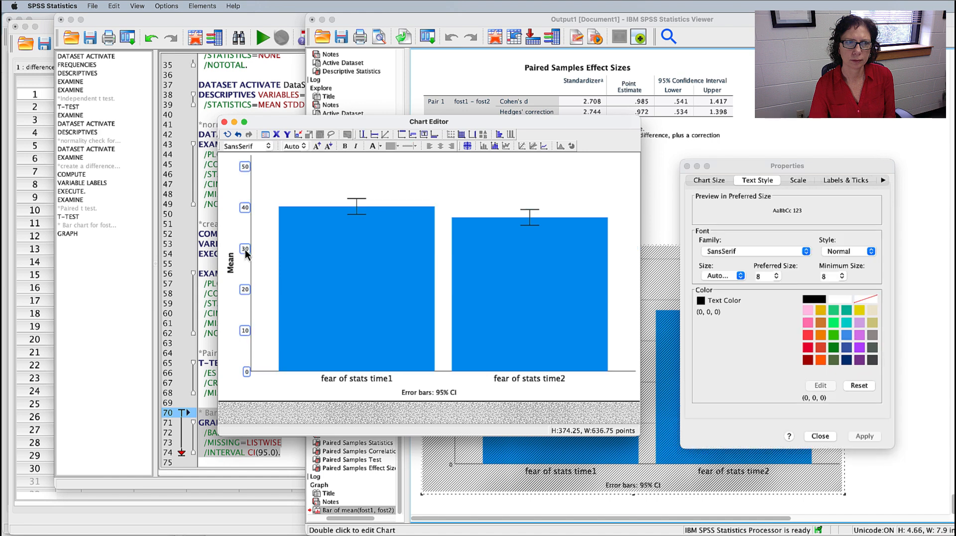
pyautogui.click(798, 182)
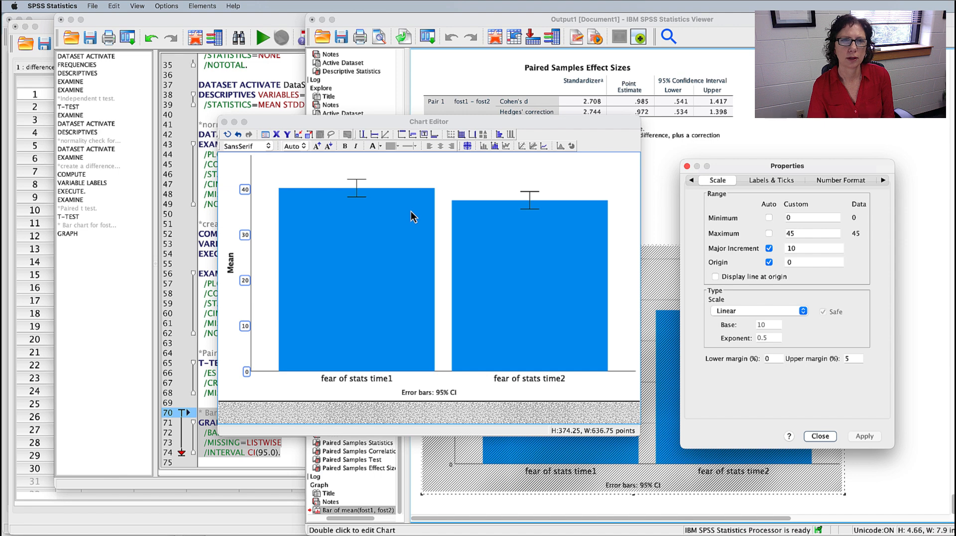
# Try a y-axis minimum of 35 to compare the look of the bars, and restore the minimum to 0
pyautogui.click(769, 217)
pyautogui.press('BackSpace')
pyautogui.write('35')
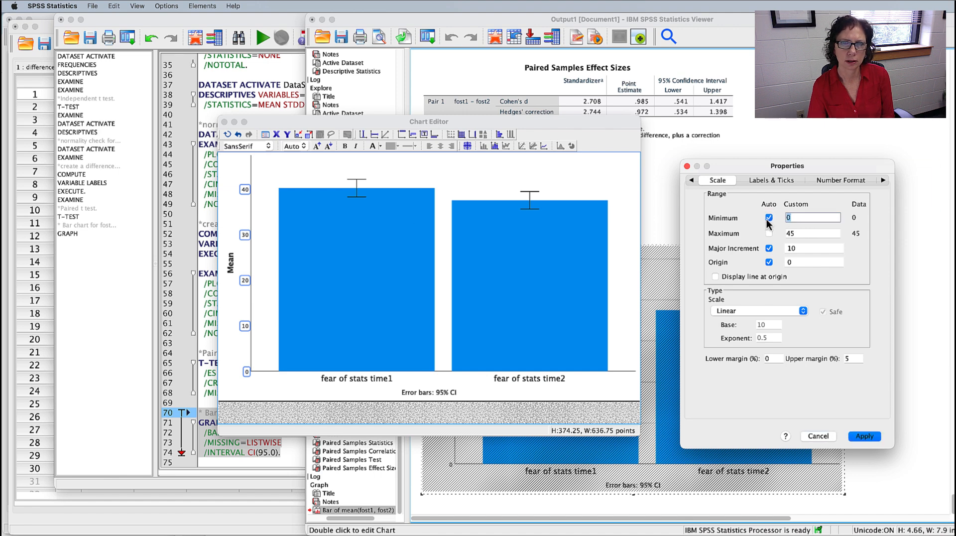
pyautogui.click(859, 436)
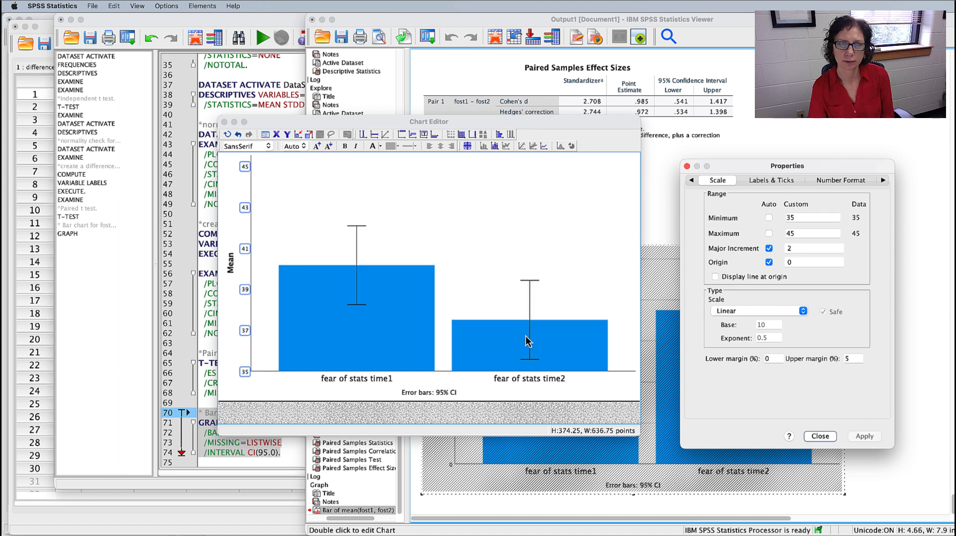
pyautogui.doubleClick(810, 220)
pyautogui.write('0')
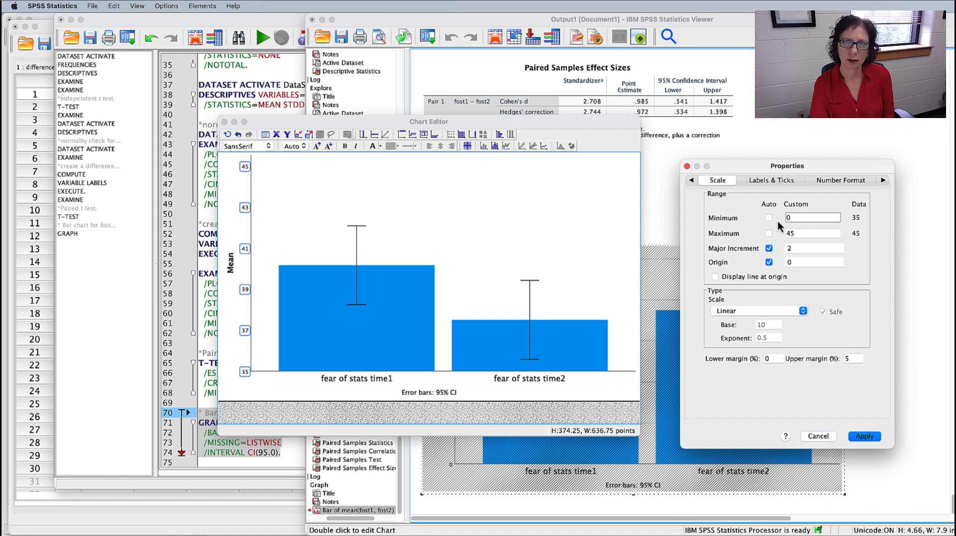
pyautogui.click(867, 436)
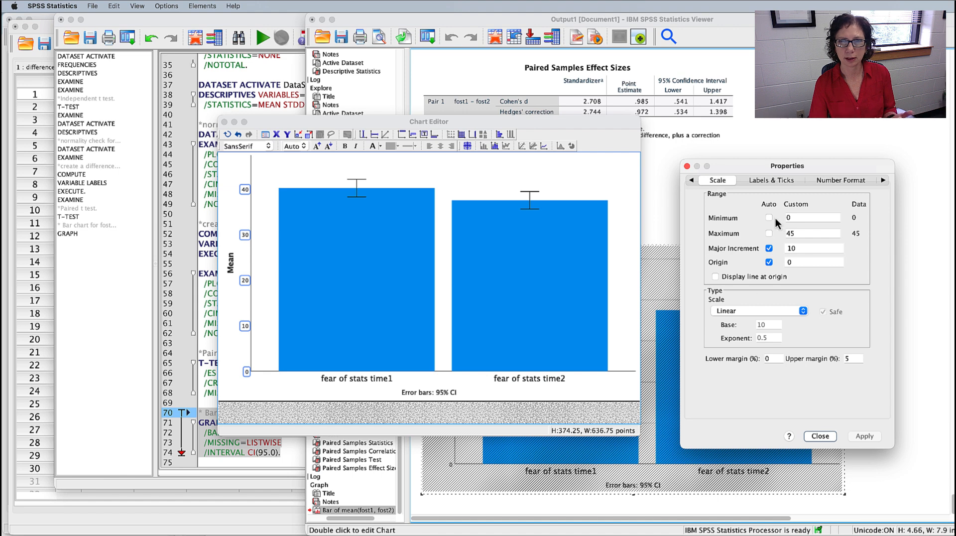
# Apply the y-axis minimum of 35 once more, return it to 0, and close the Chart Editor
pyautogui.click(793, 218)
pyautogui.write('35')
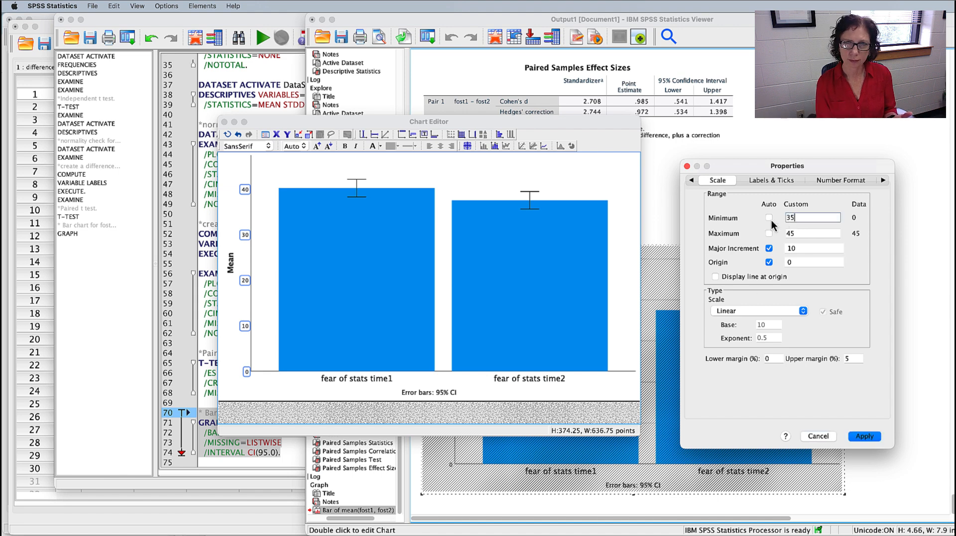
pyautogui.click(865, 436)
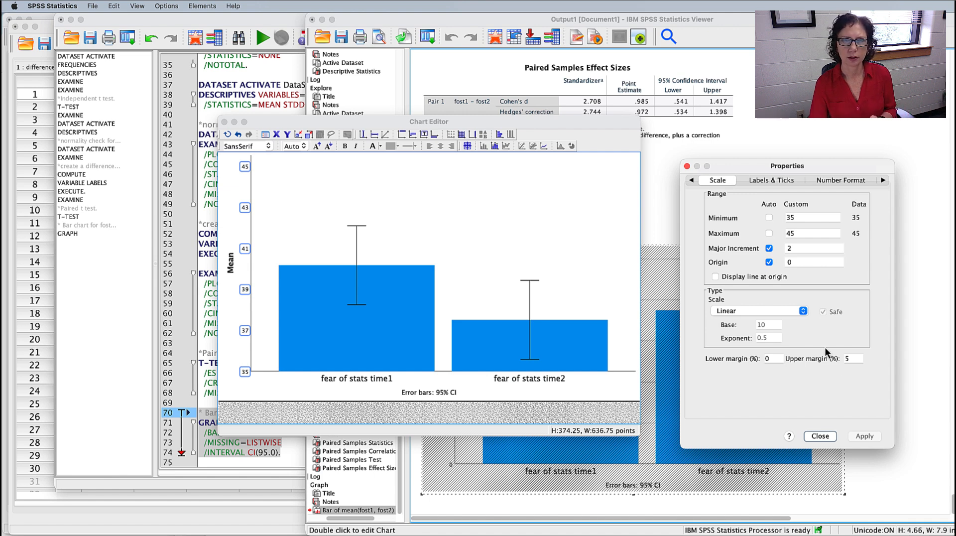
pyautogui.moveTo(796, 218); pyautogui.dragTo(784, 219)
pyautogui.write('0')
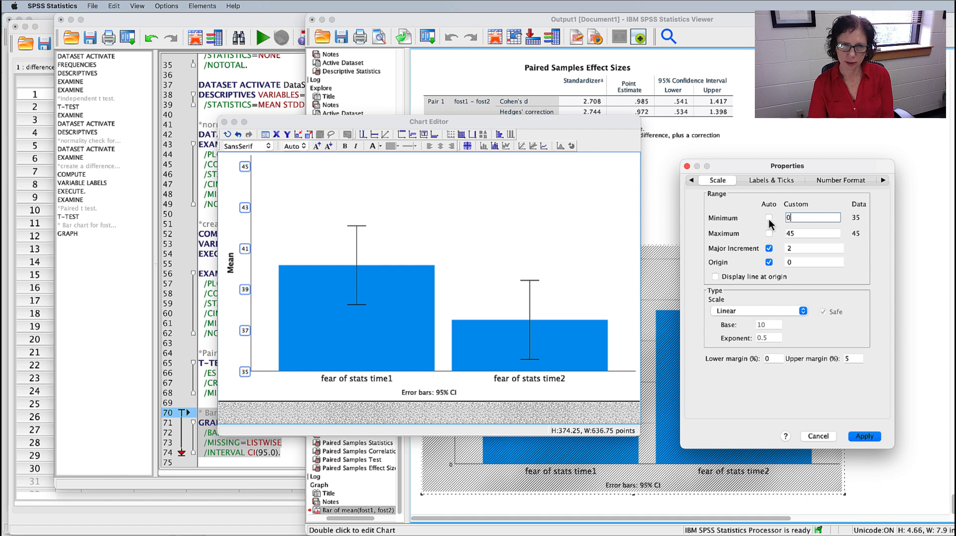
pyautogui.click(865, 436)
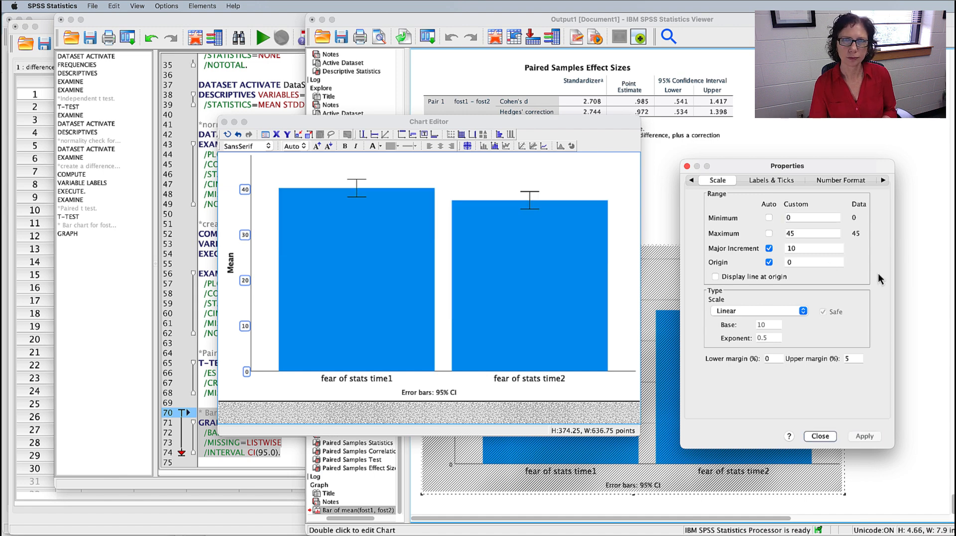
pyautogui.click(687, 166)
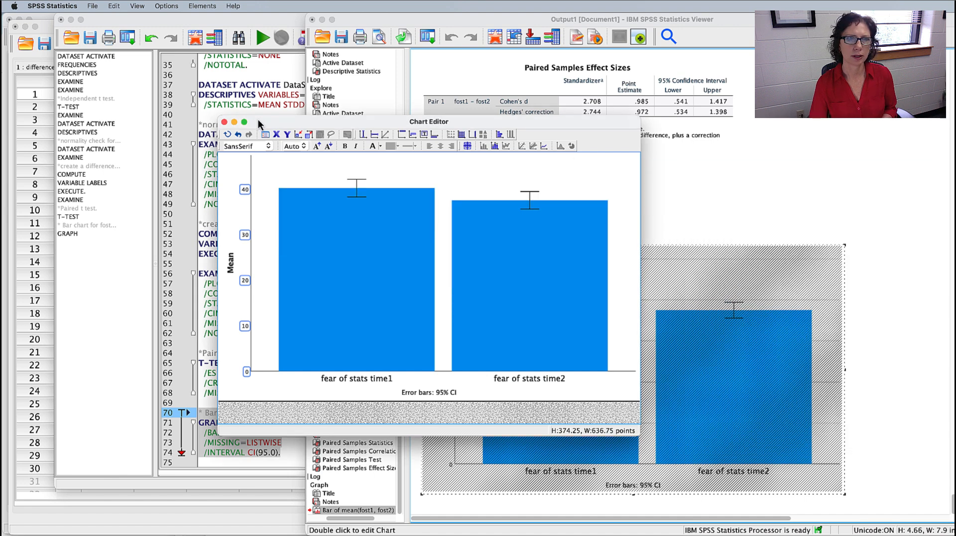
pyautogui.click(224, 122)
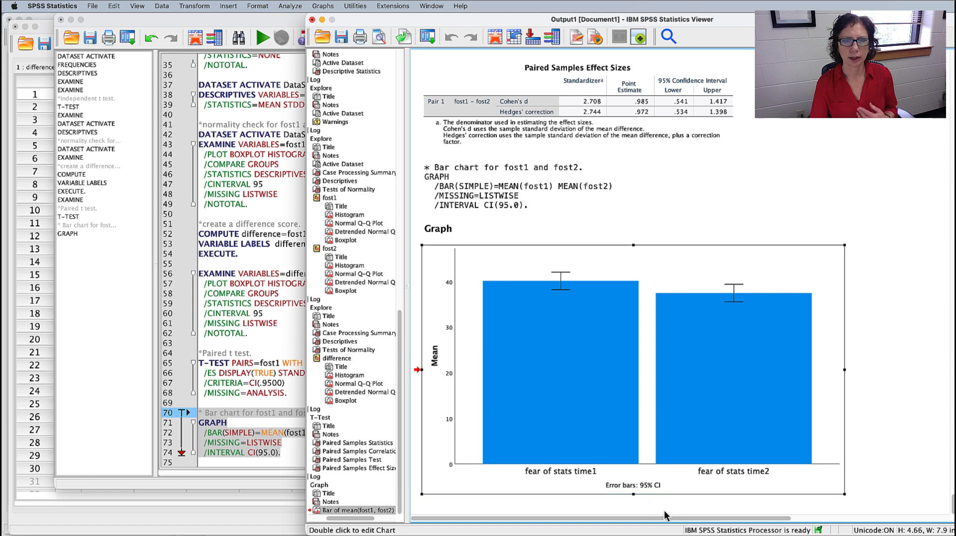
# Reopen the bar chart for editing and rename its category labels to "Time 1" for the first bar and "Time 2" for the second
pyautogui.doubleClick(529, 380)
pyautogui.click(529, 378)
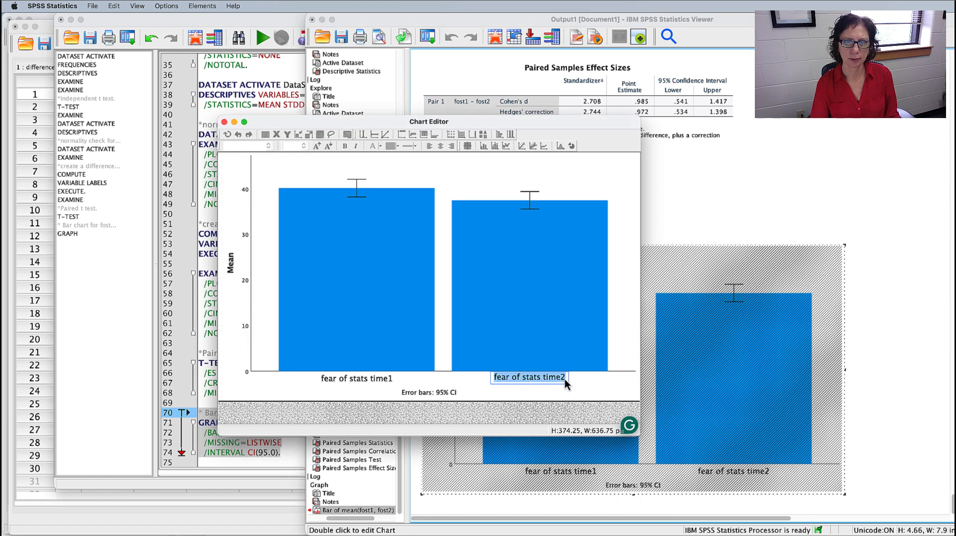
pyautogui.write('Time')
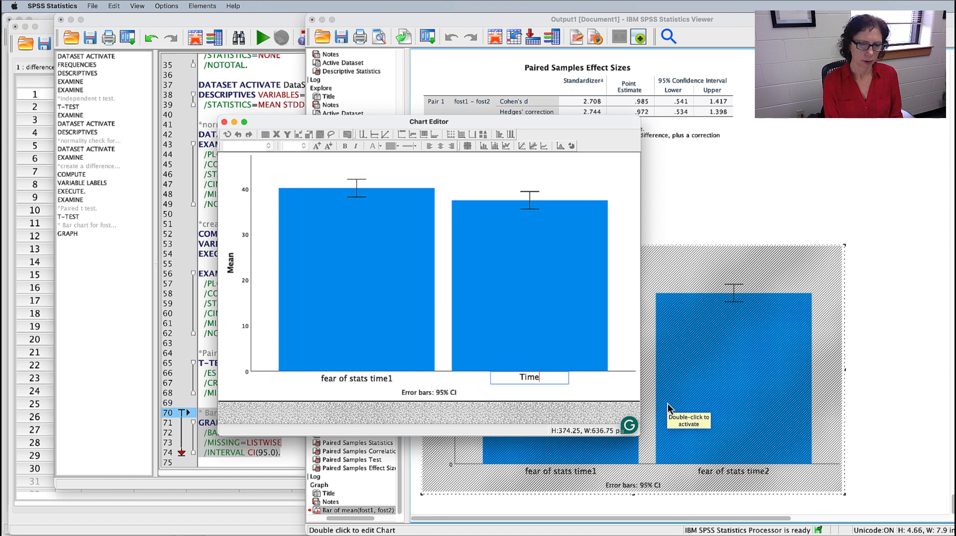
pyautogui.write(' 2')
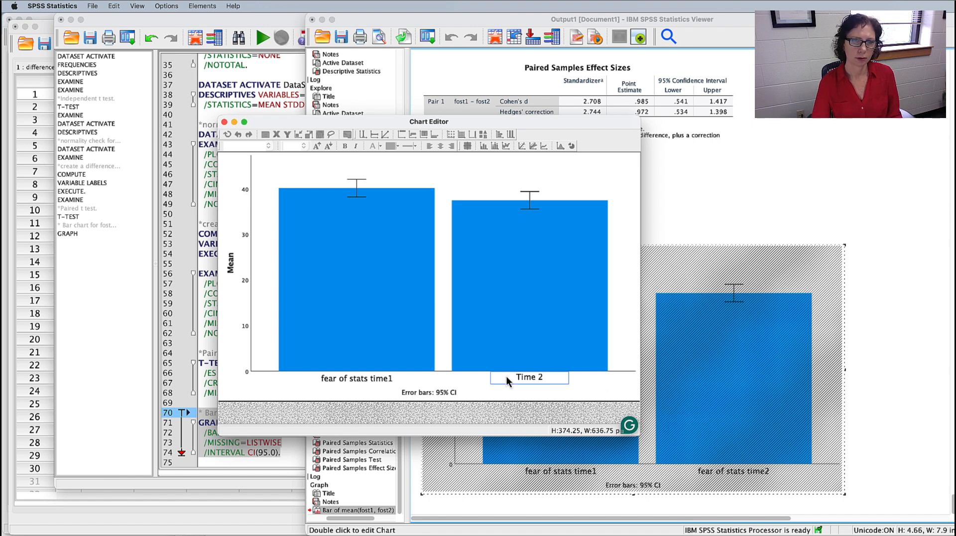
pyautogui.click(383, 380)
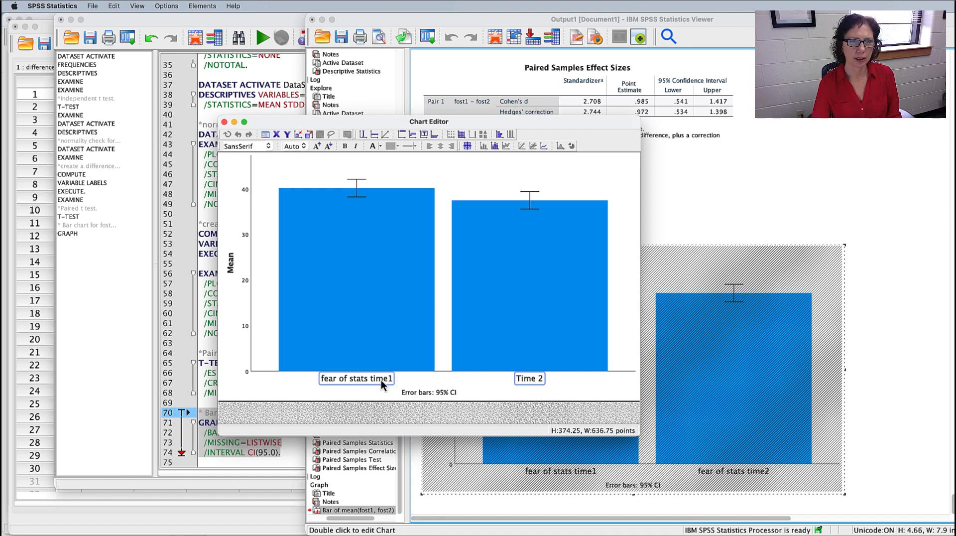
pyautogui.click(391, 380)
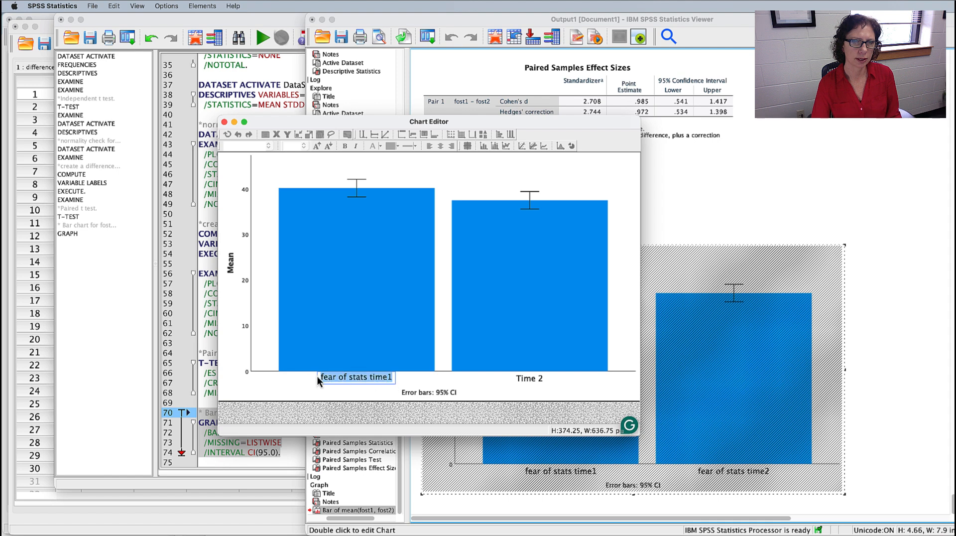
pyautogui.write('Time ')
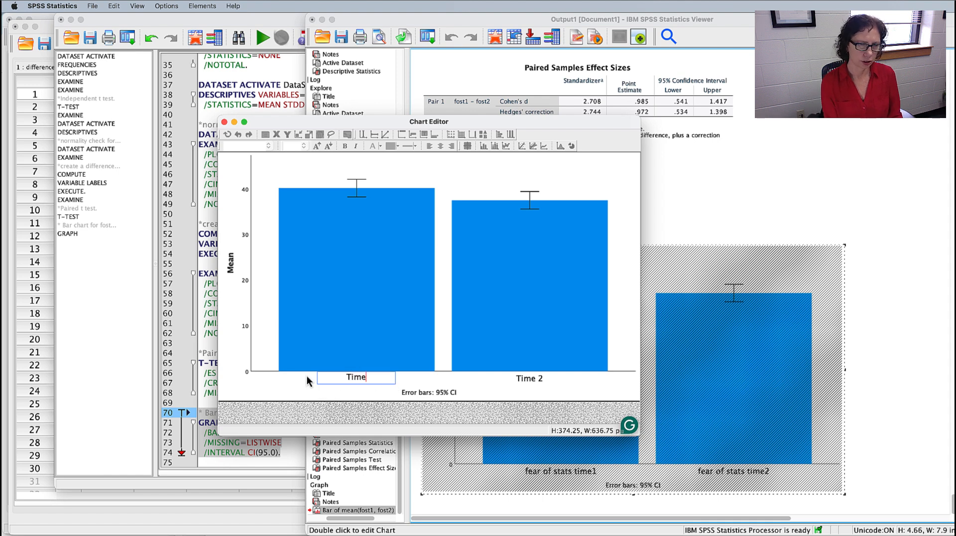
pyautogui.write('1')
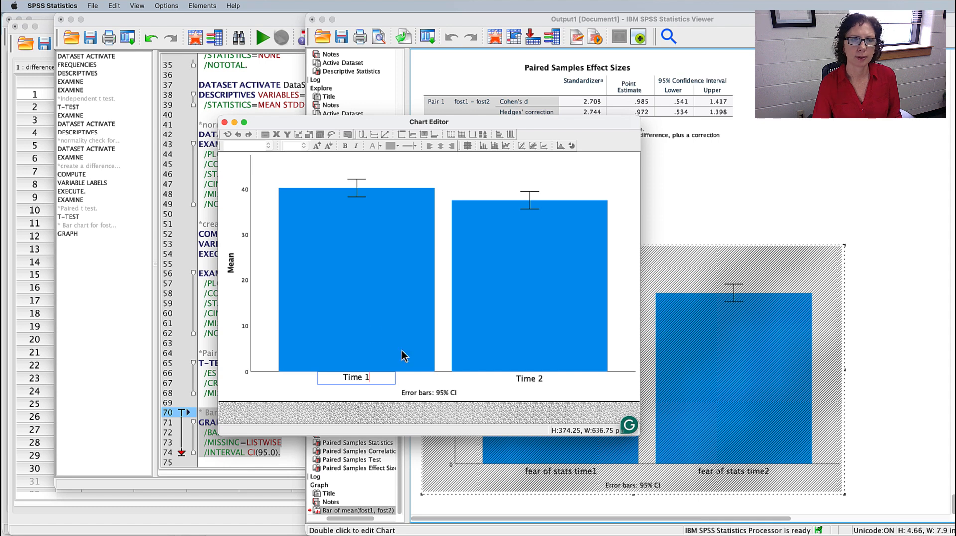
# Rename the bar chart's y-axis title as "Average Scores for Fear of Statistics" and close the Chart Editor
pyautogui.doubleClick(237, 268)
pyautogui.click(235, 263)
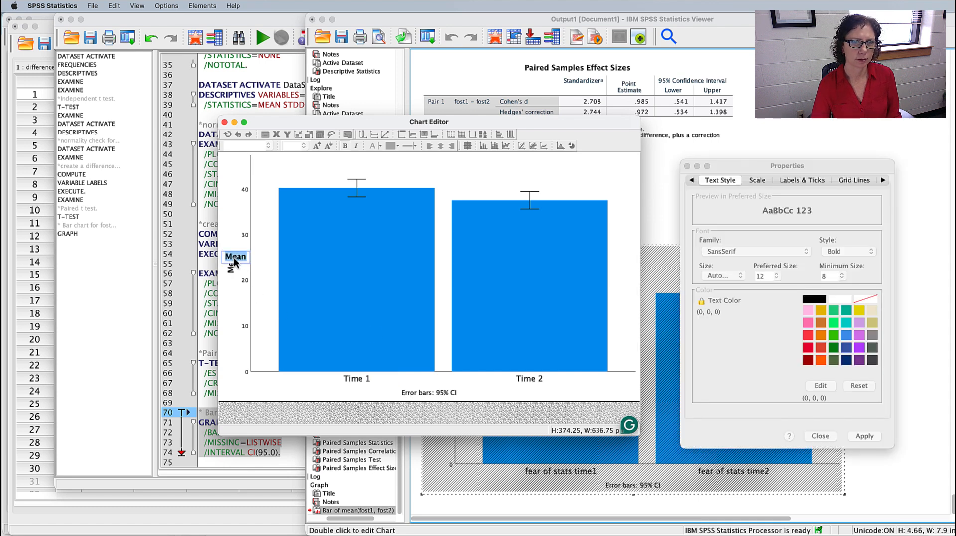
pyautogui.write('Averag')
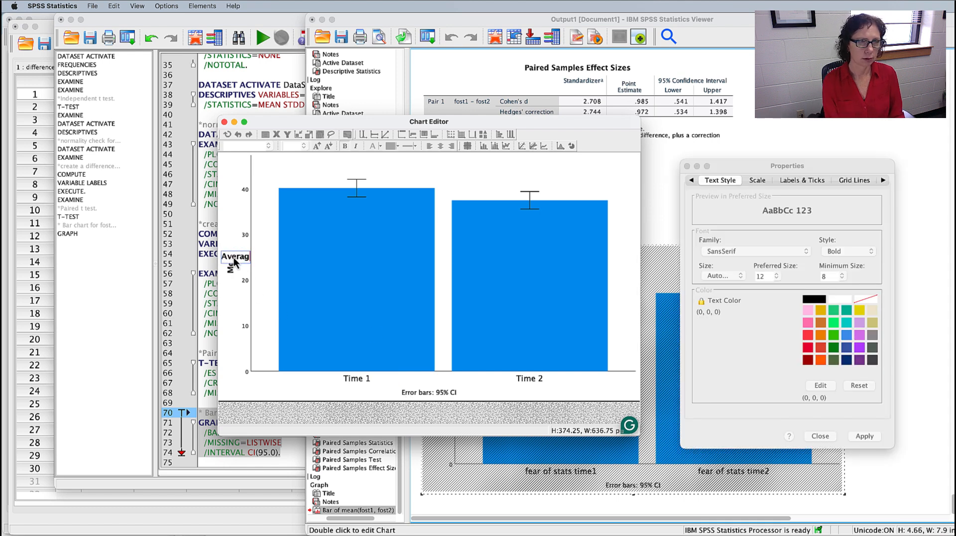
pyautogui.write('e Score')
pyautogui.write('s f')
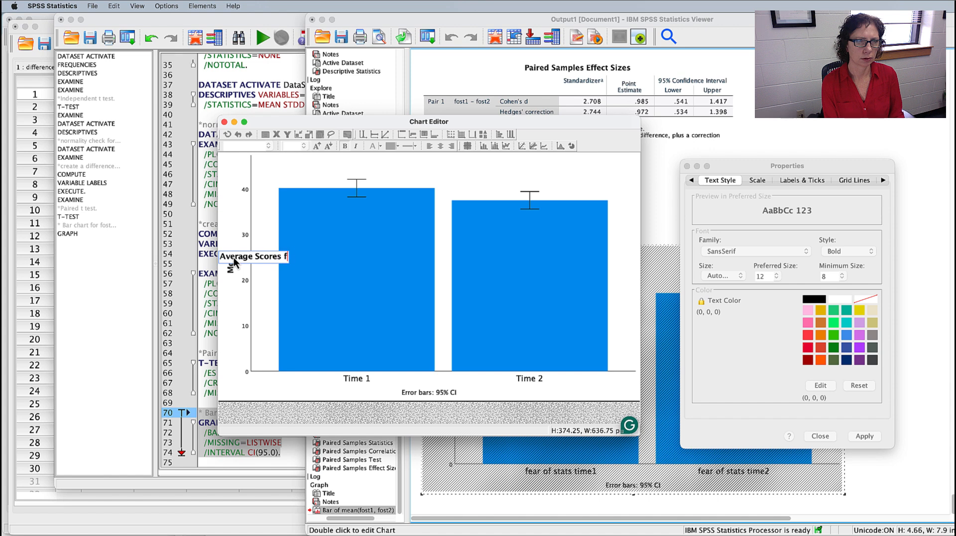
pyautogui.write('or Fear of Statistics')
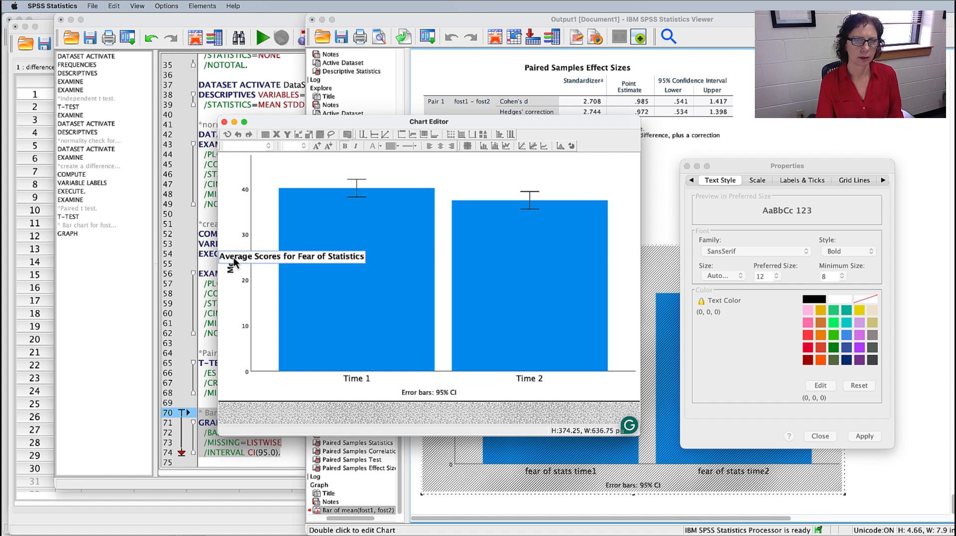
pyautogui.click(483, 177)
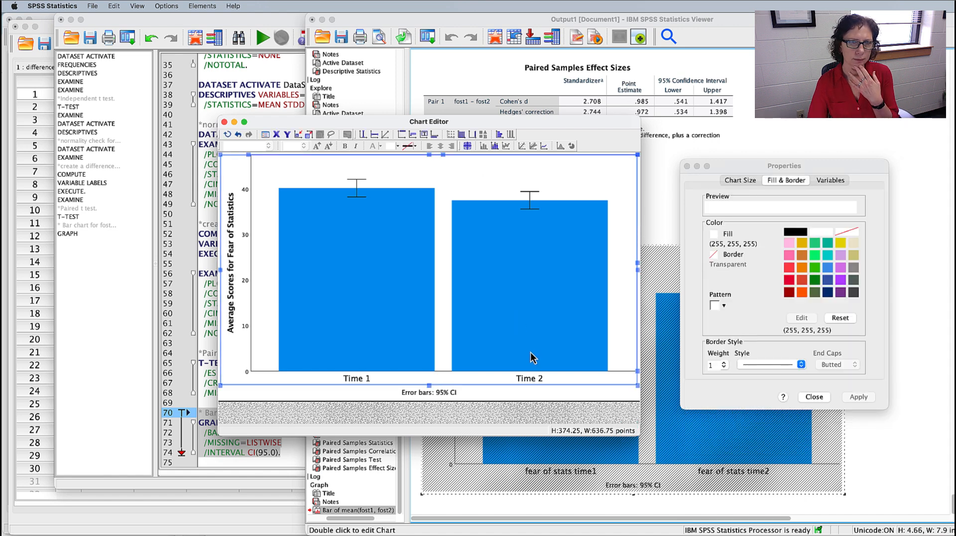
pyautogui.click(224, 122)
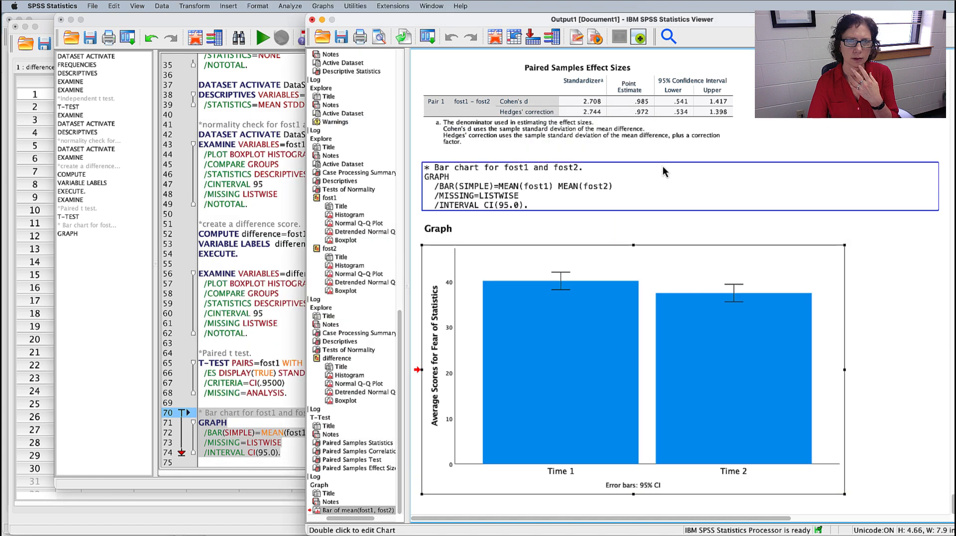
pyautogui.rightClick(776, 260)
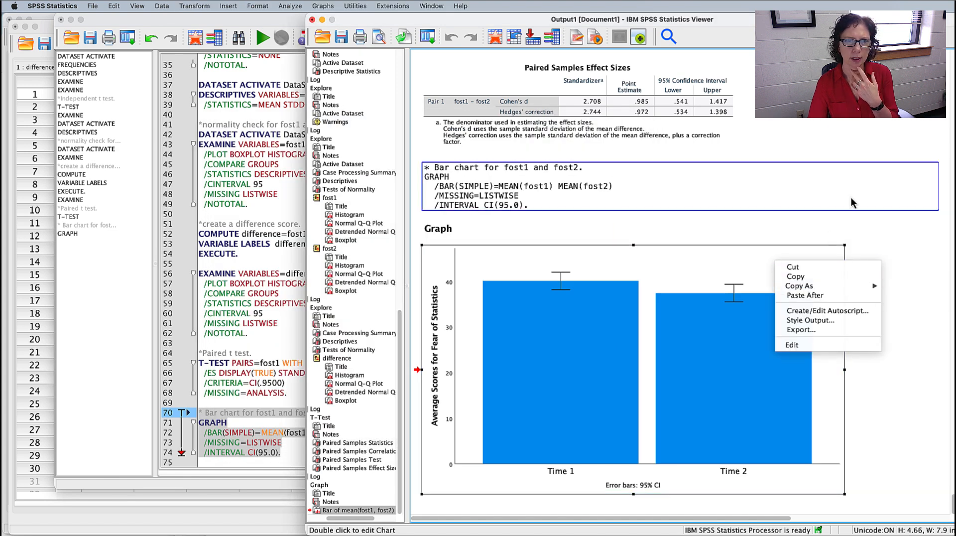
pyautogui.click(908, 255)
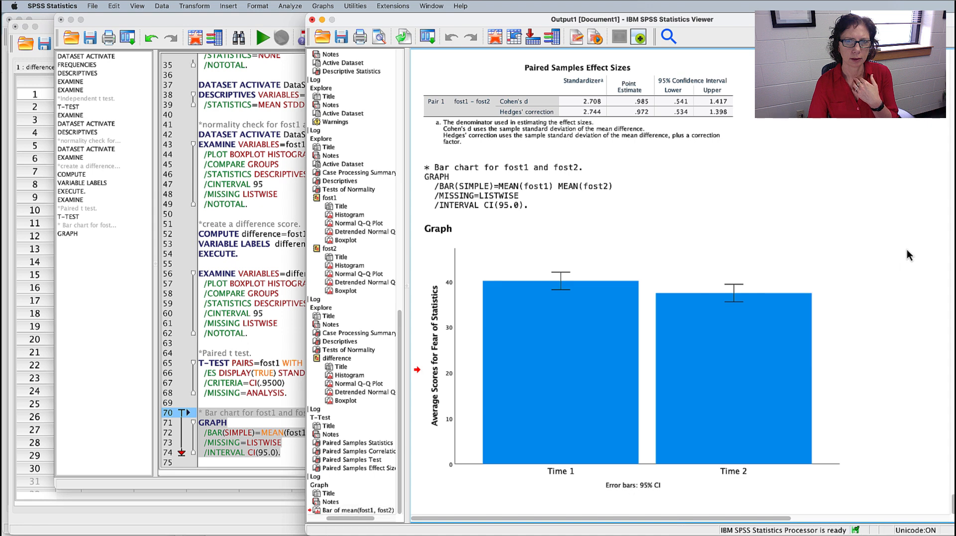
# Switch to Word to examine the Figure 2 bar chart in the lab sheet, and return to the SPSS Syntax Editor
pyautogui.press('super+Tab')
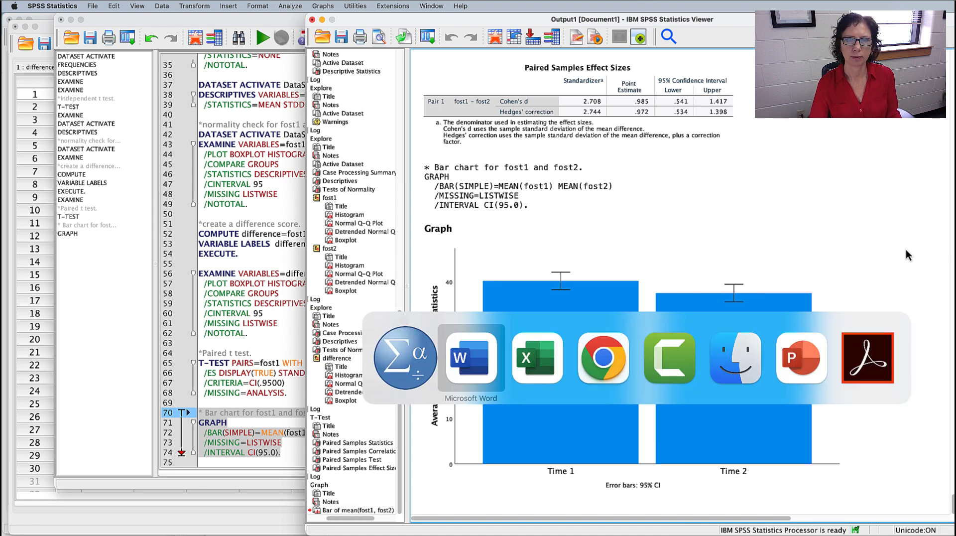
pyautogui.scroll(-10, 682, 331)
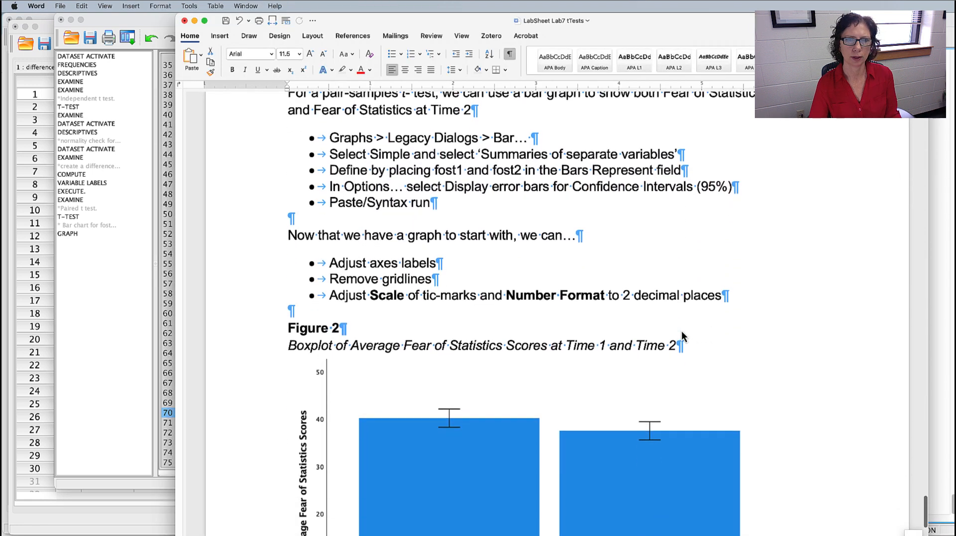
pyautogui.scroll(-1, 682, 336)
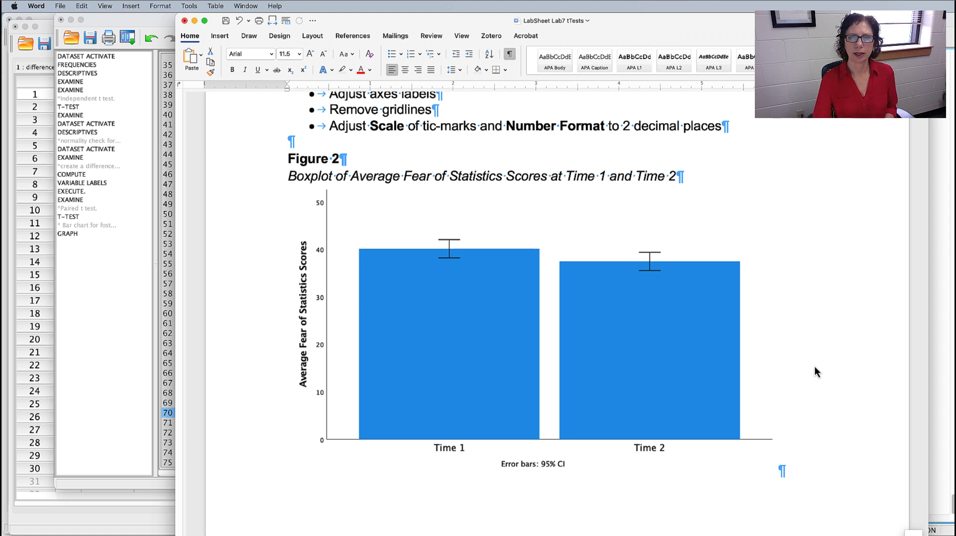
pyautogui.scroll(-3, 806, 346)
pyautogui.scroll(2, 806, 345)
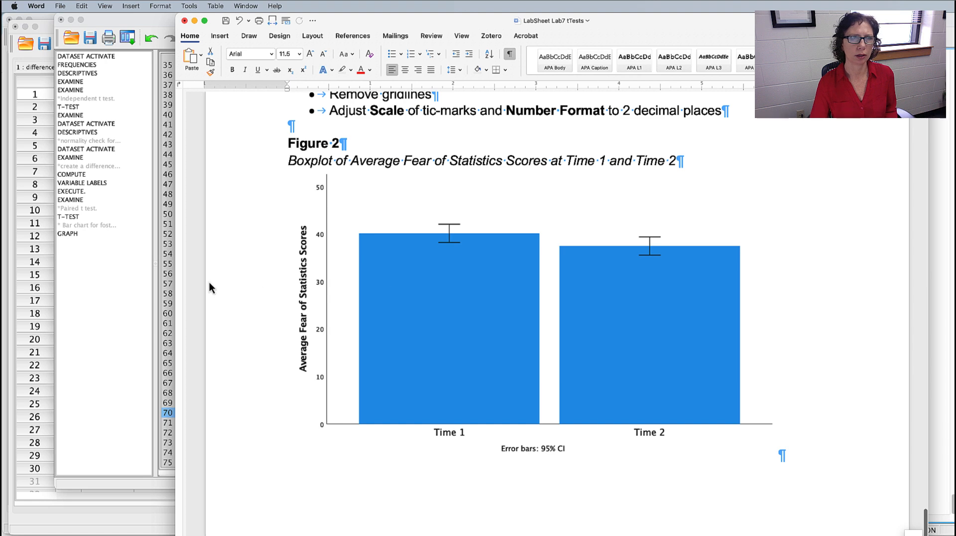
pyautogui.click(137, 299)
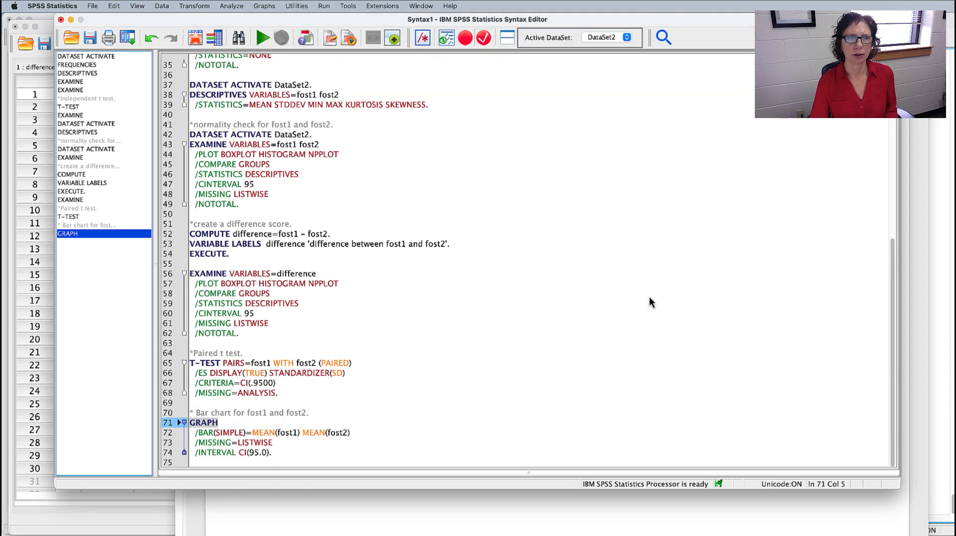